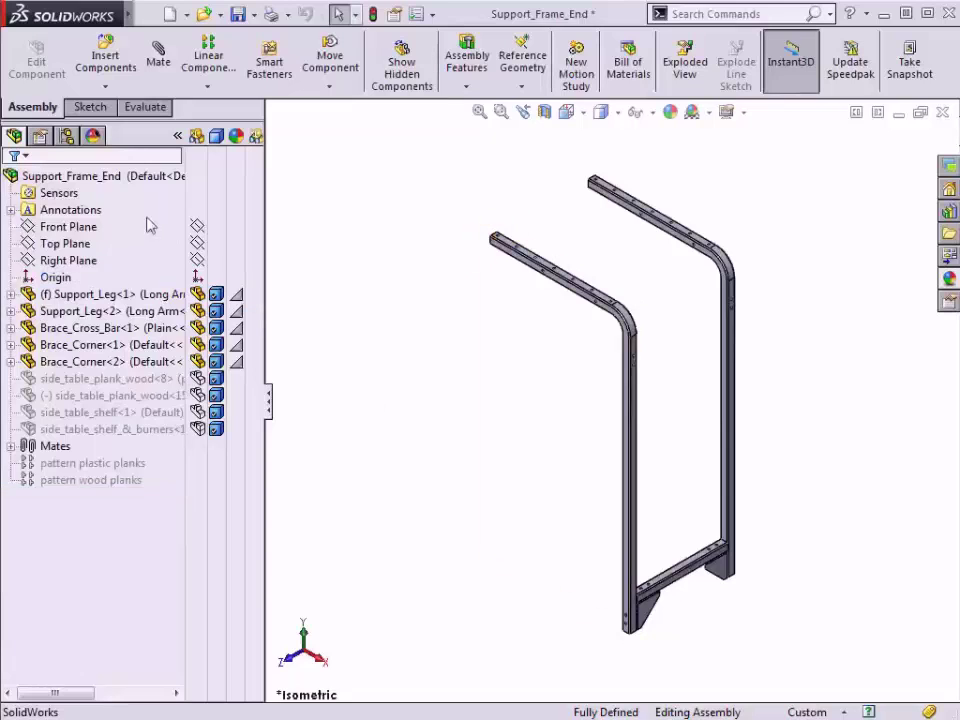
- Activate the cedar, left side burner and mahogany configurations of Support_Frame_End in turn
click(68, 137)
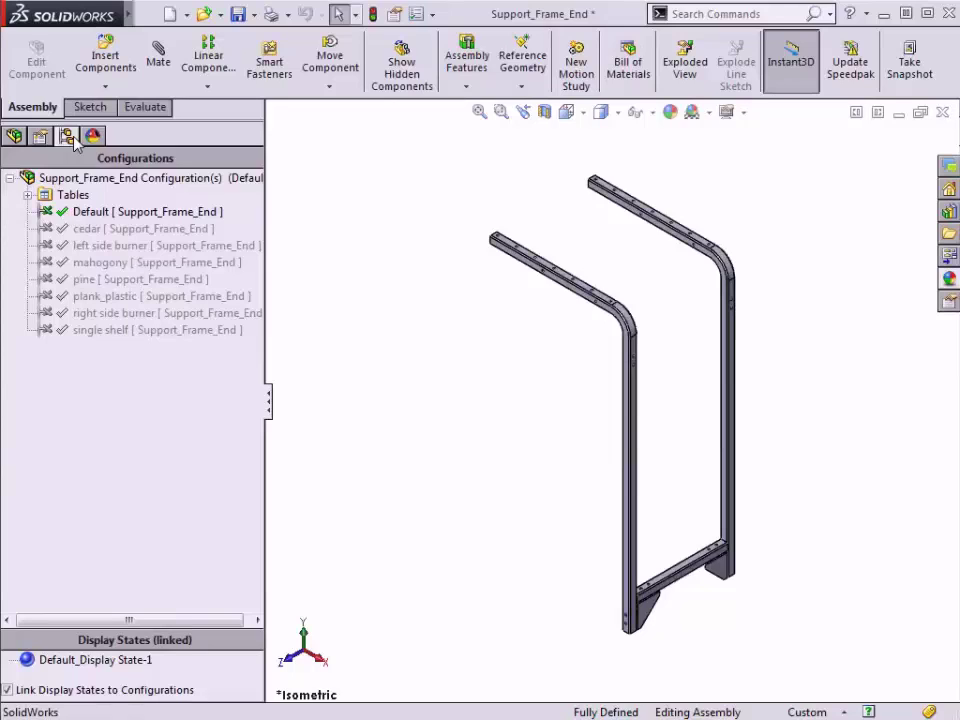
click(96, 212)
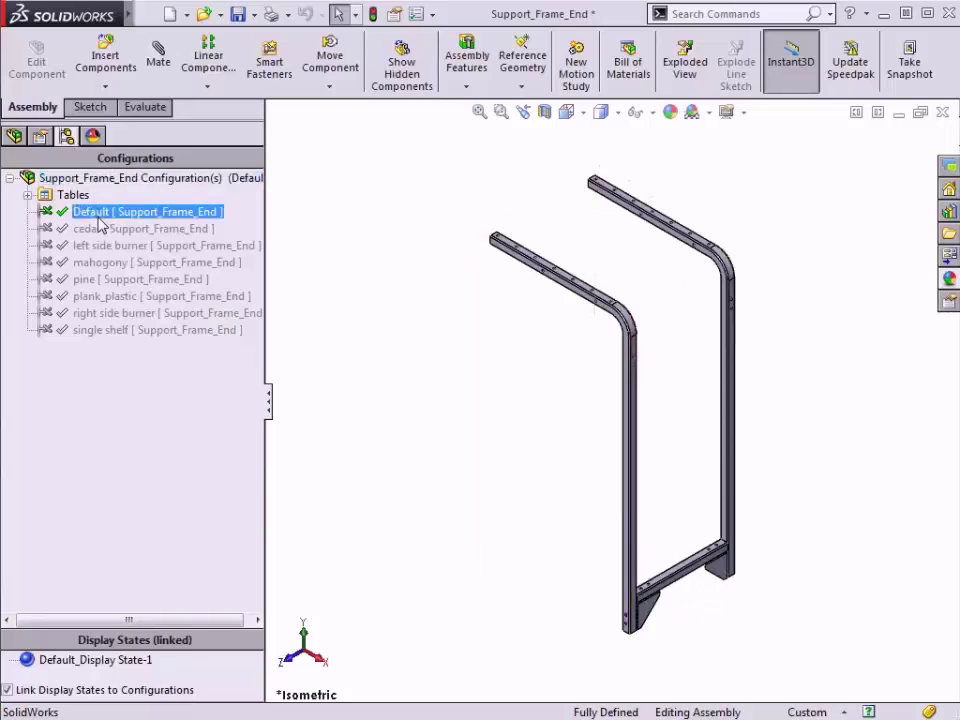
double_click(98, 228)
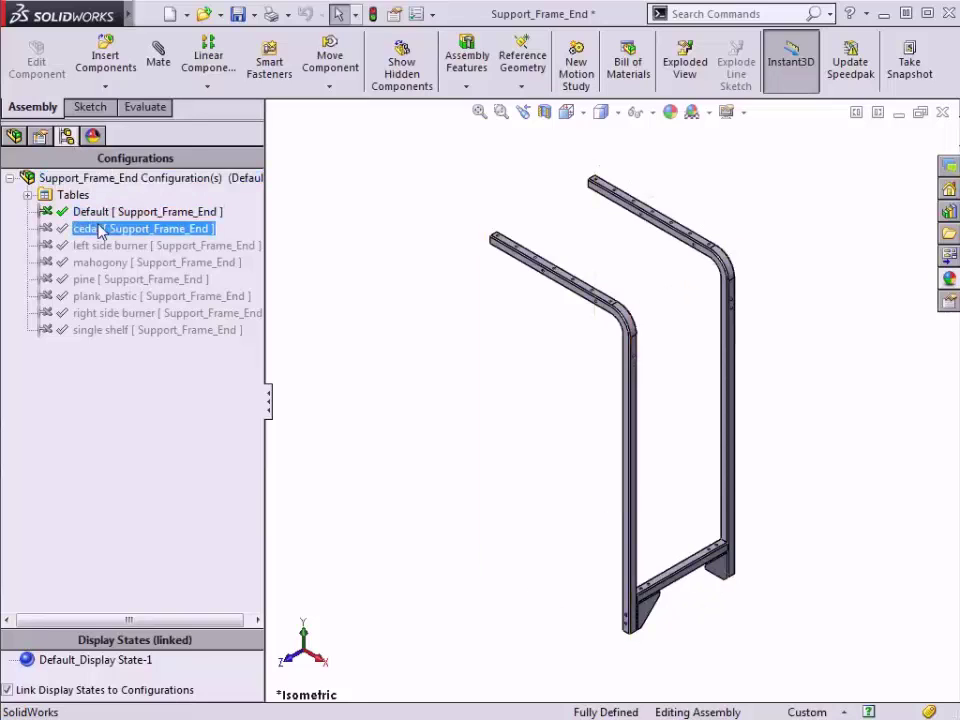
click(100, 245)
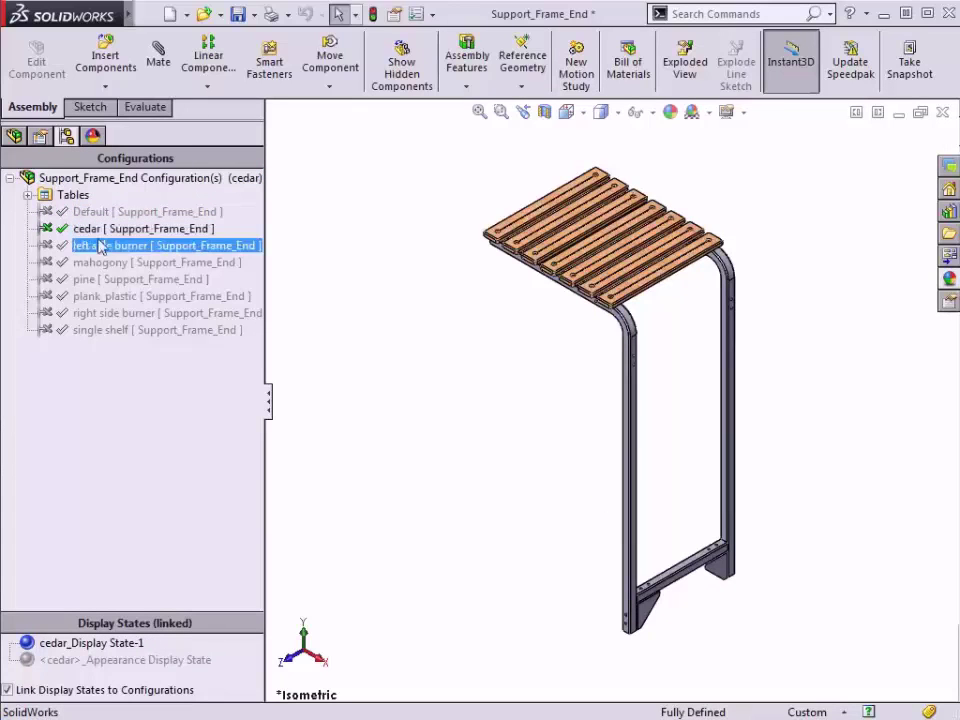
double_click(100, 247)
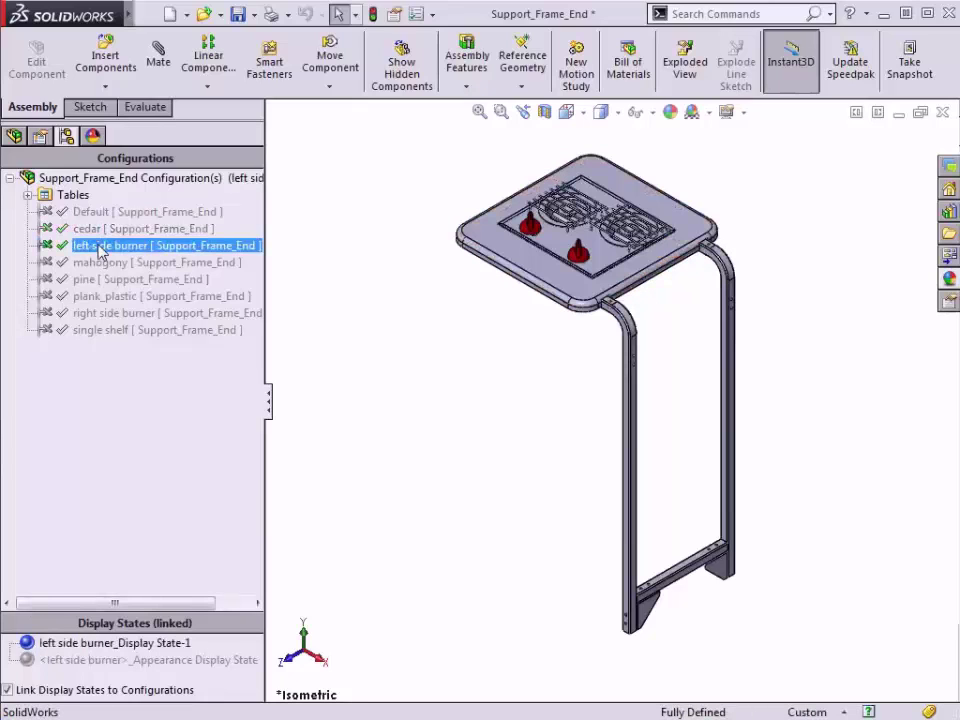
double_click(100, 263)
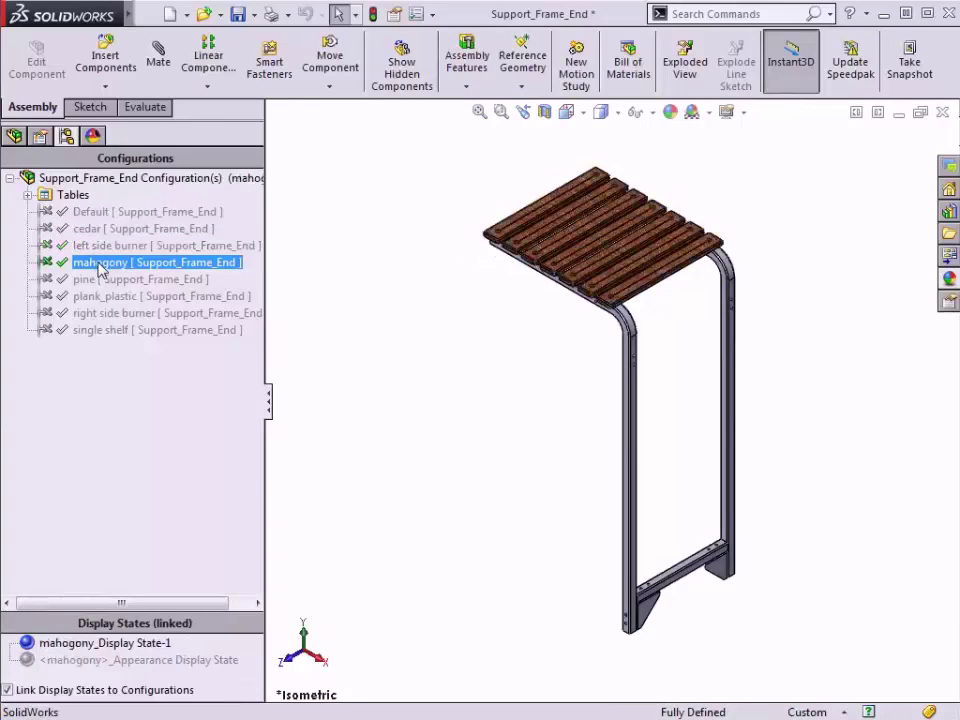
- Make pine the active configuration, then switch to the 'assy with configs' document
click(99, 281)
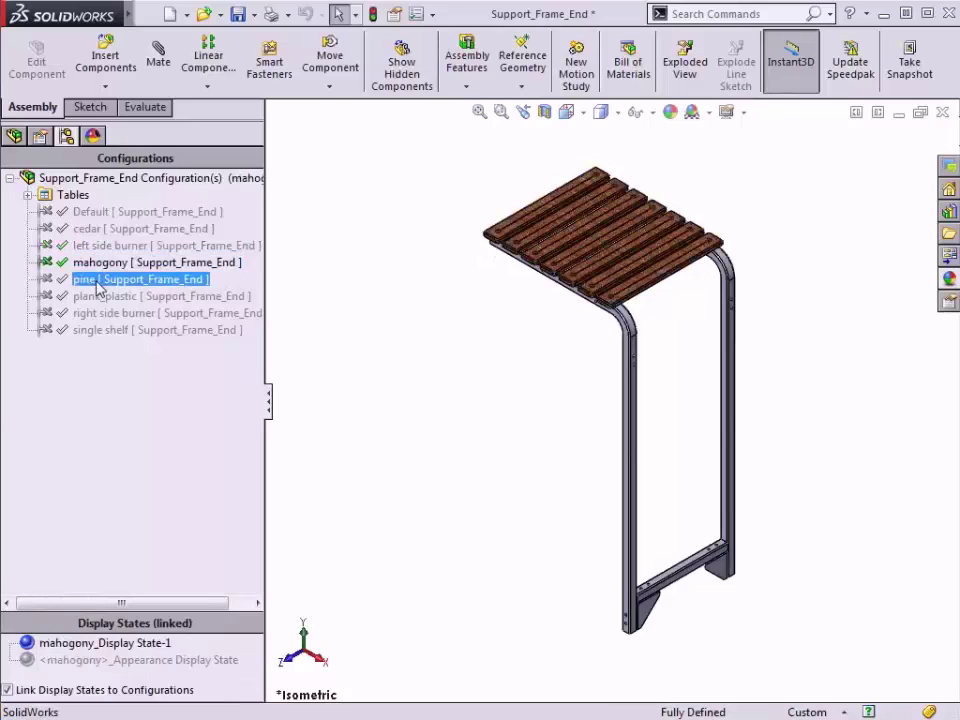
double_click(98, 283)
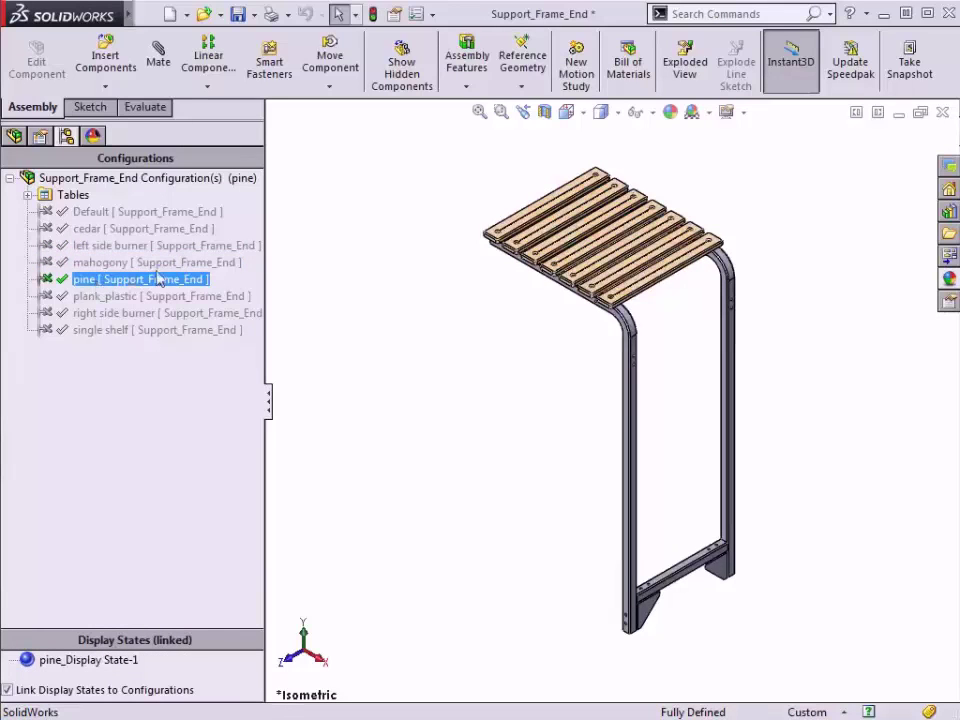
click(352, 209)
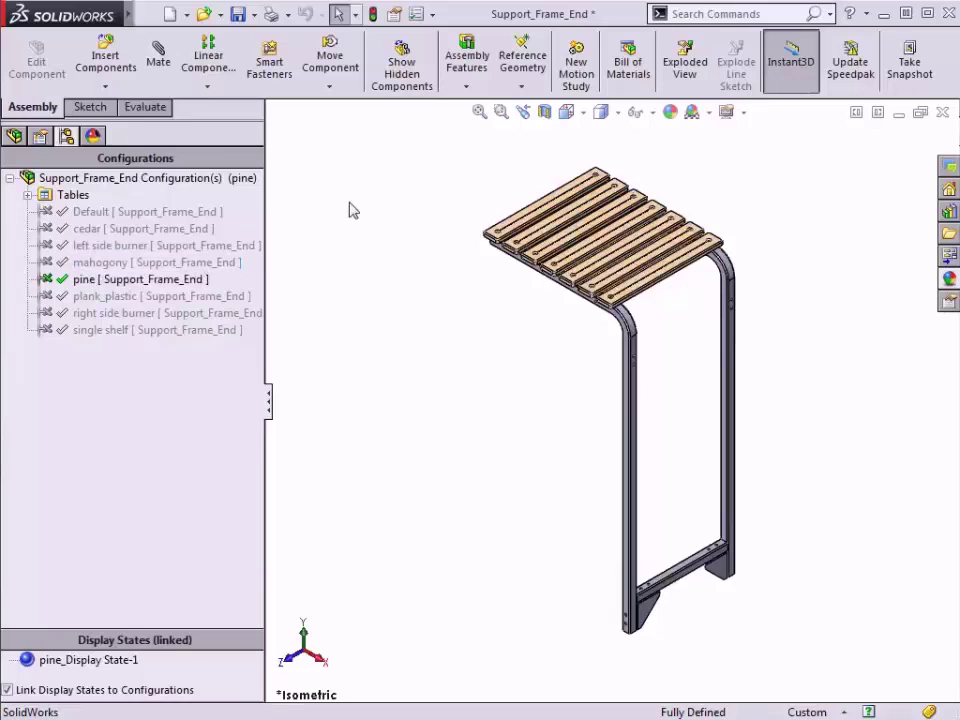
key(ctrl+Tab)
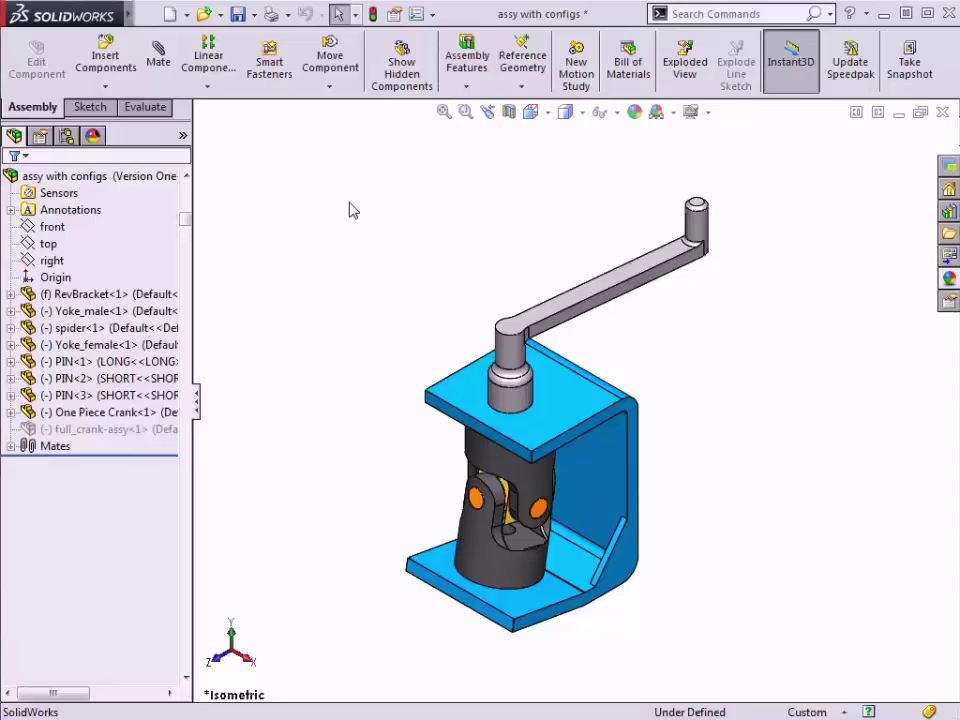
- Activate the crank assembly's Version Two configuration from the ConfigurationManager
click(66, 136)
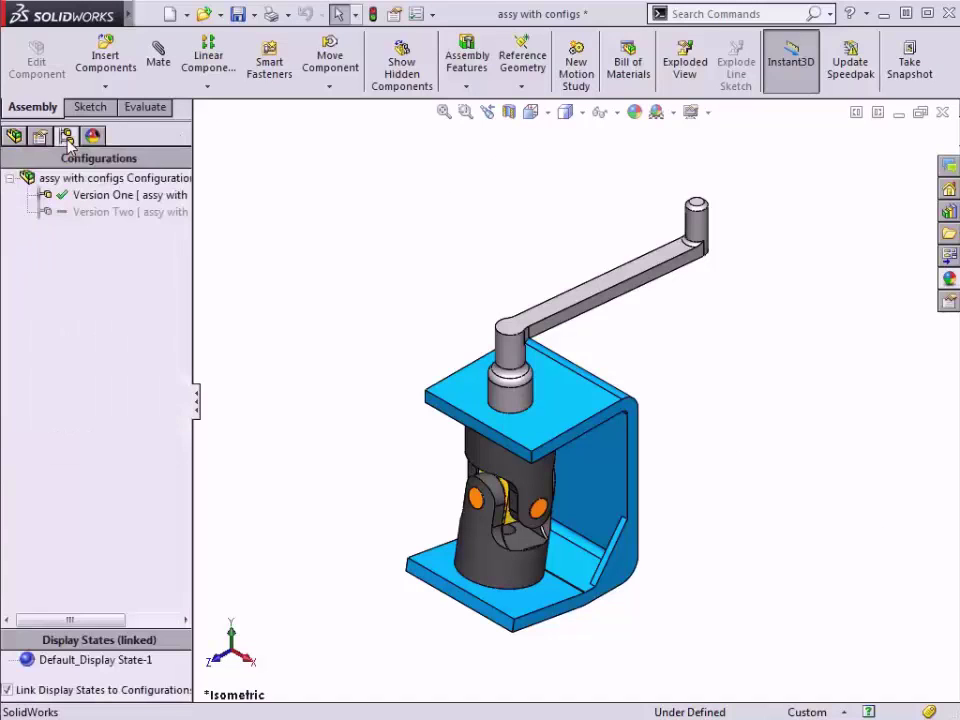
double_click(86, 213)
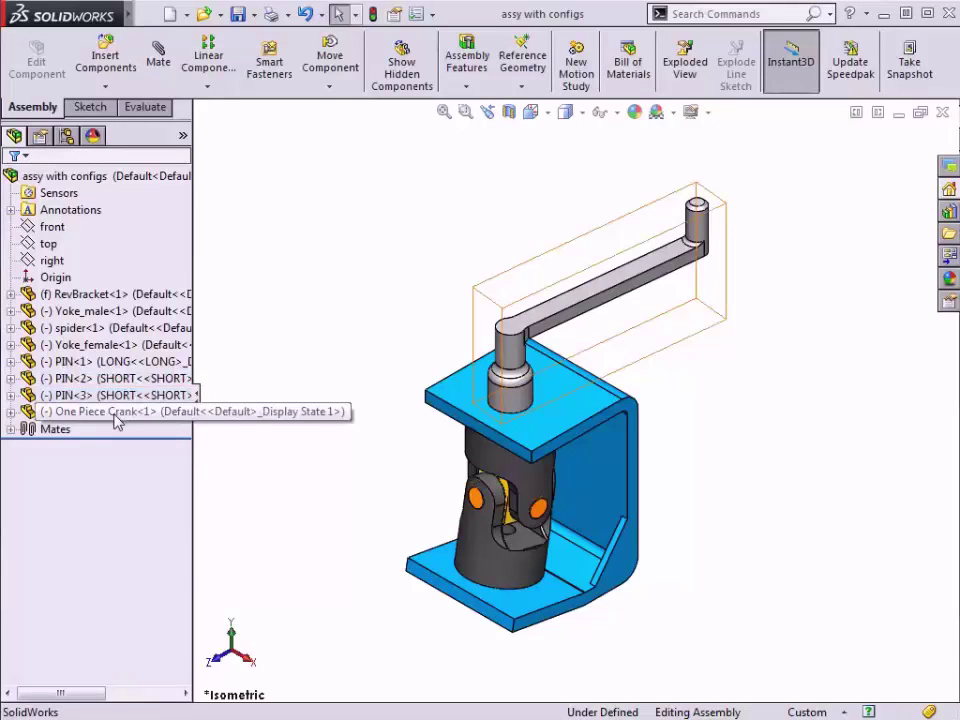
- Select the Default configuration and bring up its context menu
click(67, 136)
click(100, 195)
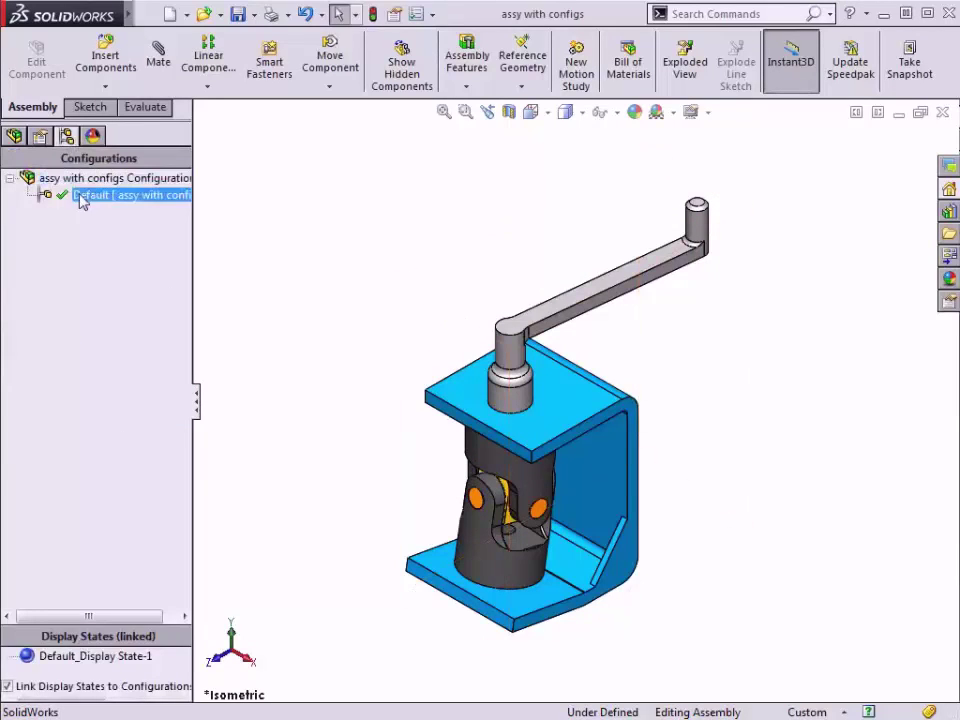
click(118, 231)
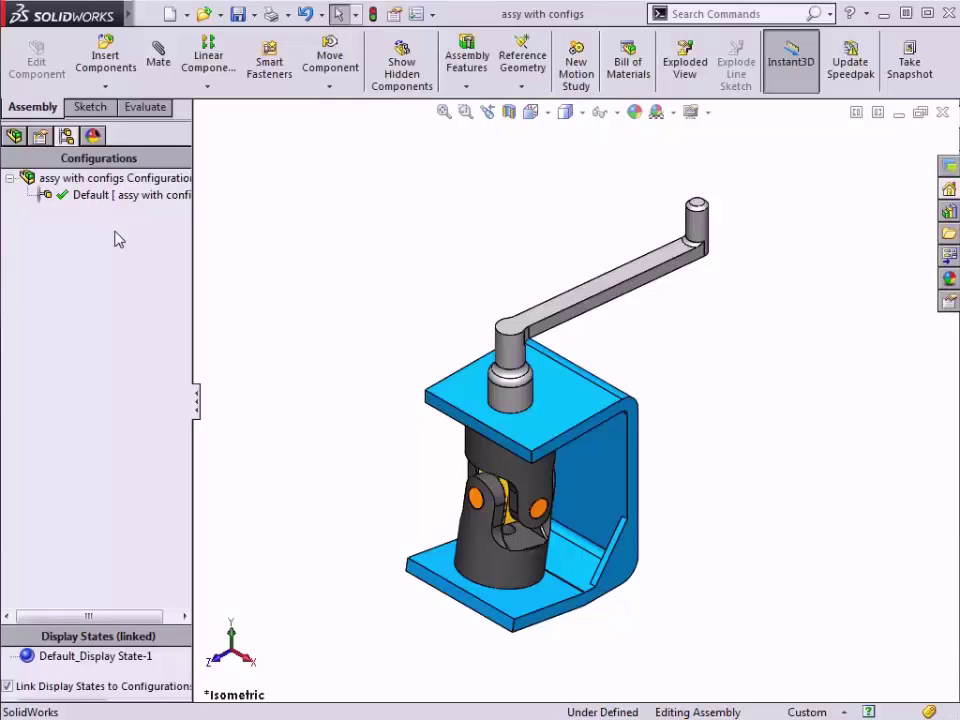
click(106, 197)
right_click(105, 198)
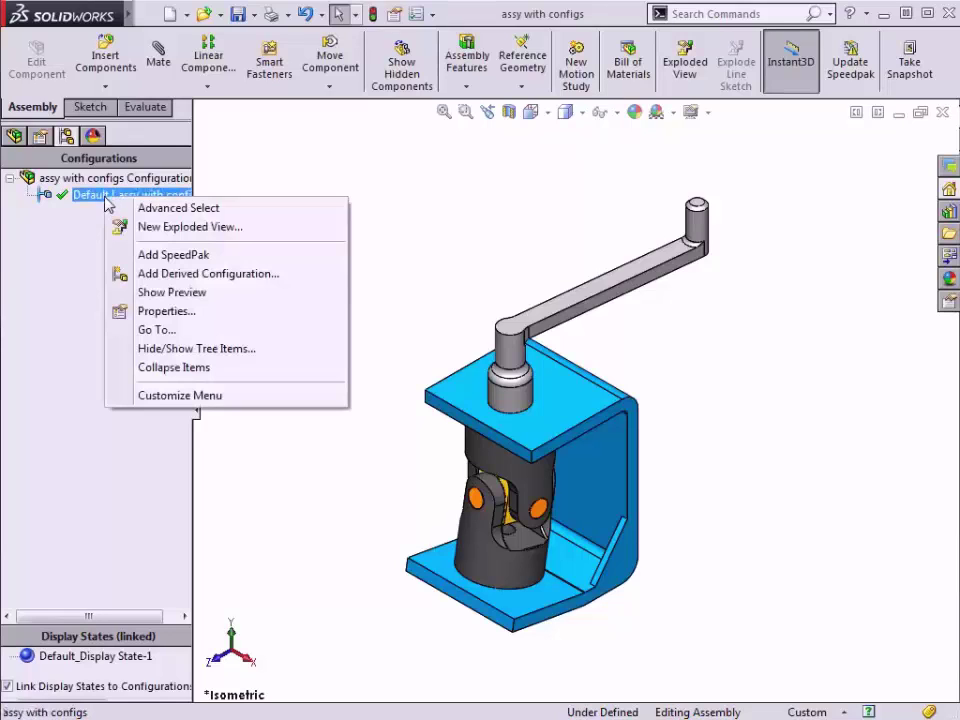
- Turn on 'Suppress new features and mates' in the Default configuration's properties
click(163, 312)
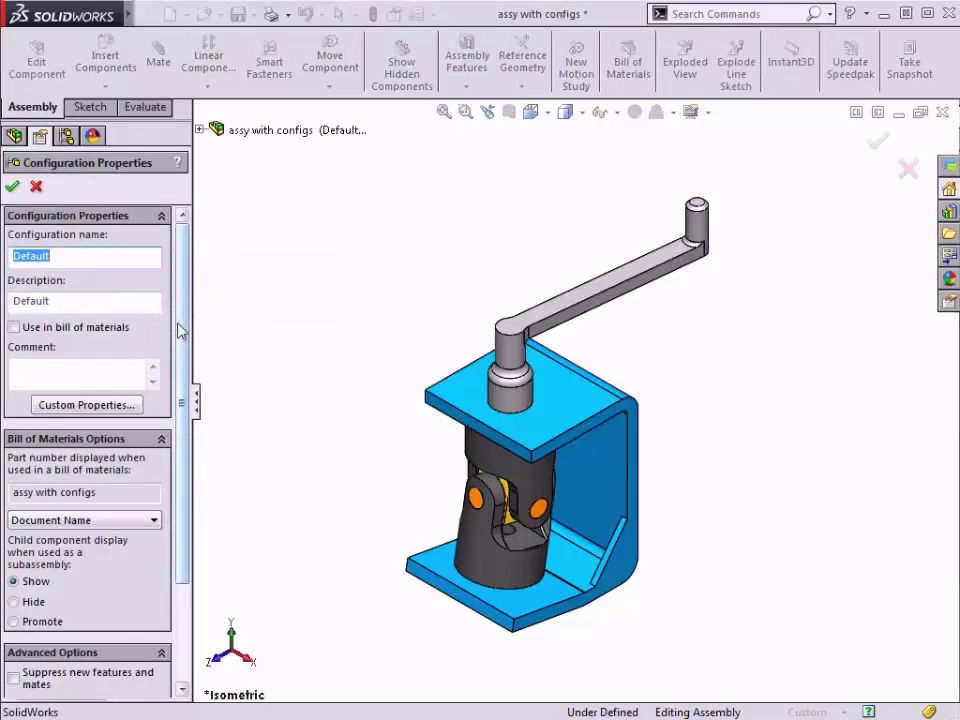
drag(178, 328, 190, 432)
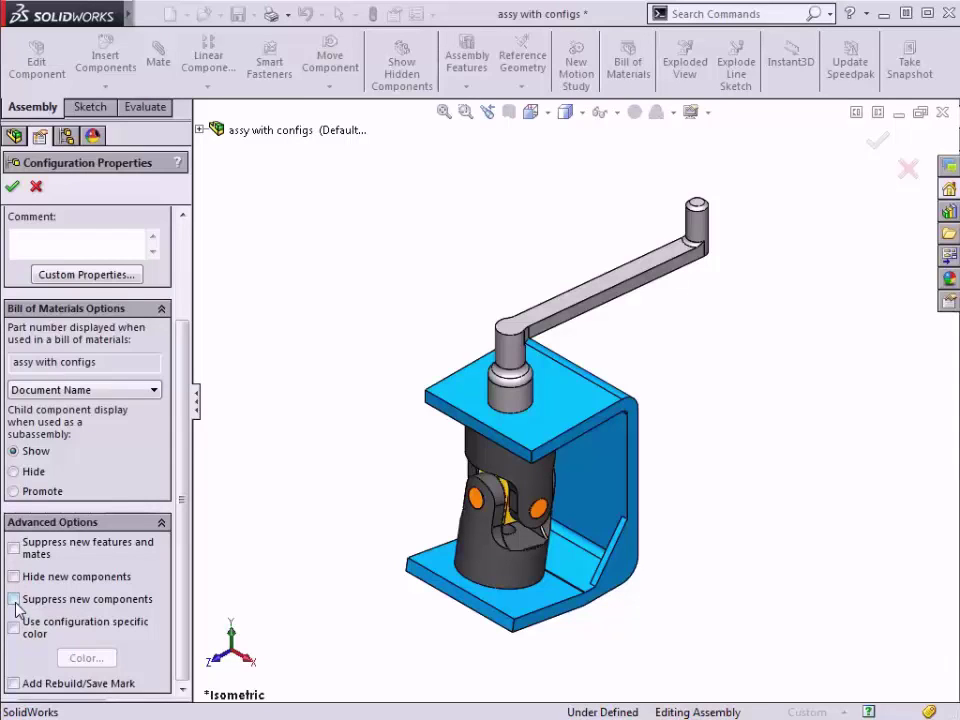
click(14, 548)
click(13, 187)
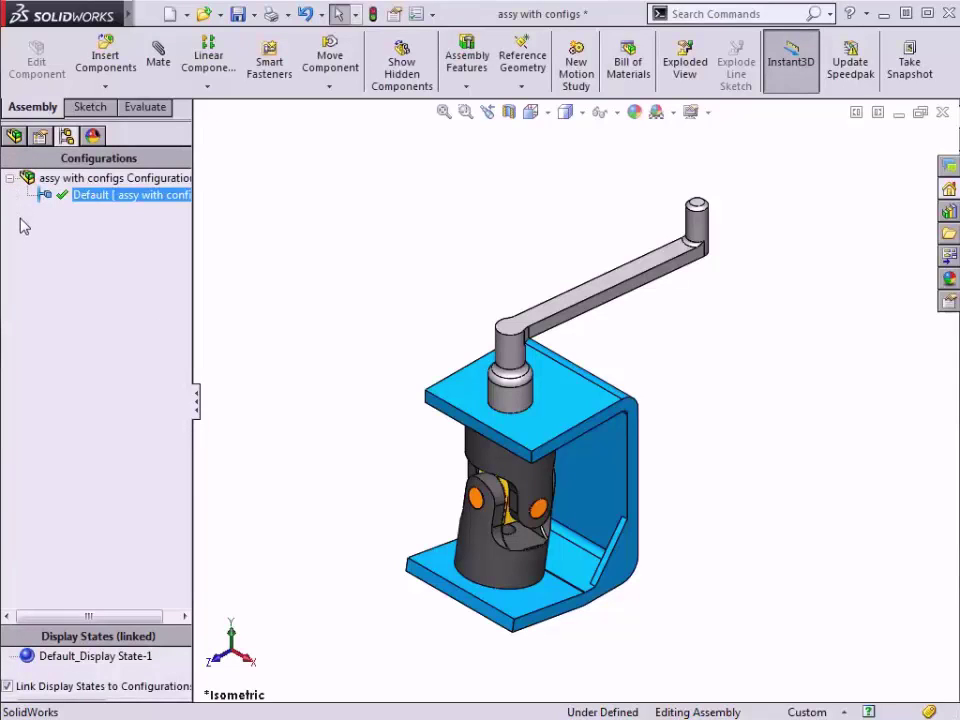
- Add a new assembly configuration named 'Version Two'
right_click(68, 184)
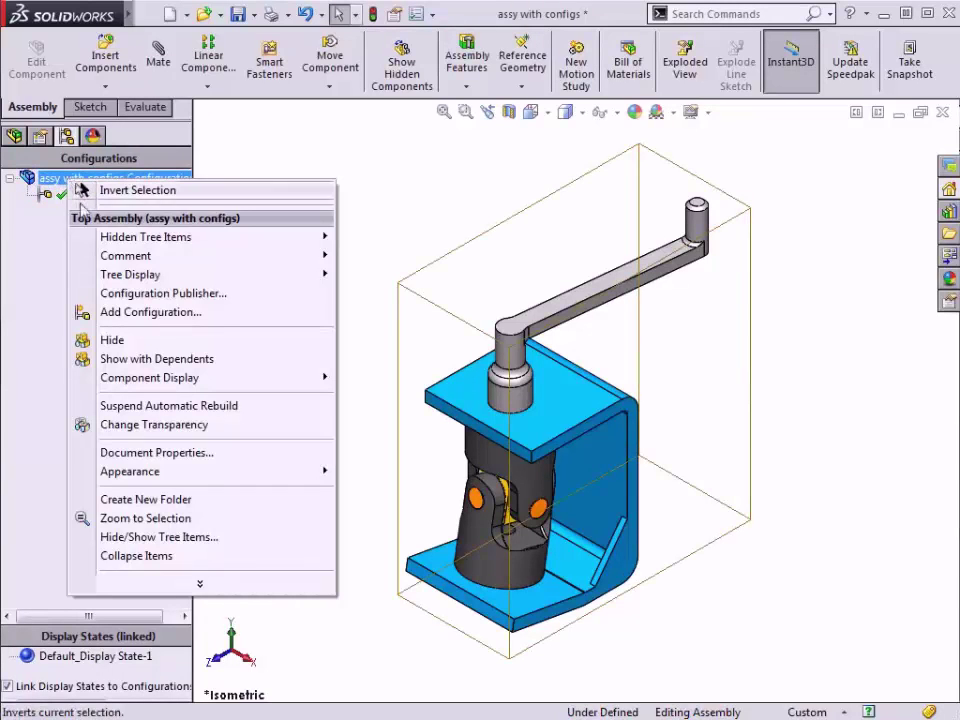
click(115, 312)
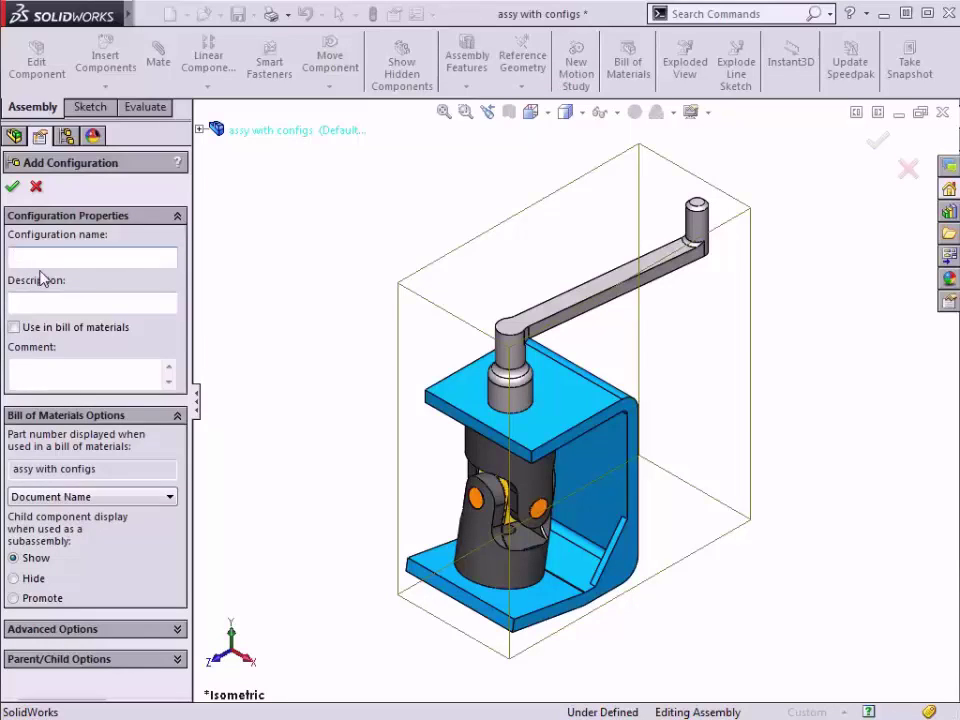
text(Version Two)
click(13, 188)
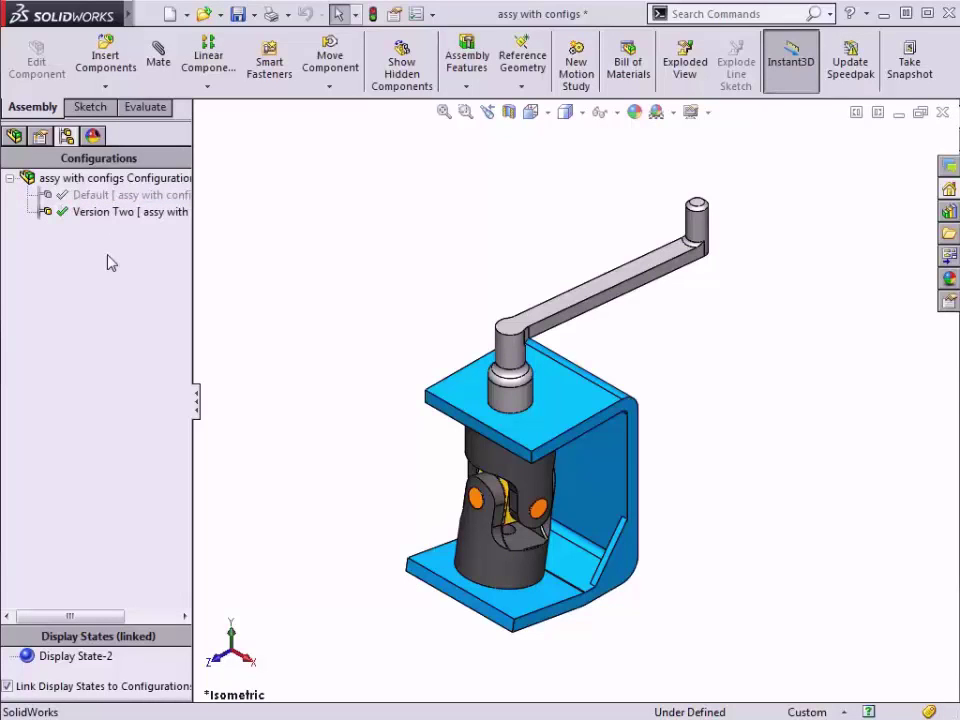
- Suppress the One Piece Crank in Version Two, then compare it against Default
right_click(510, 363)
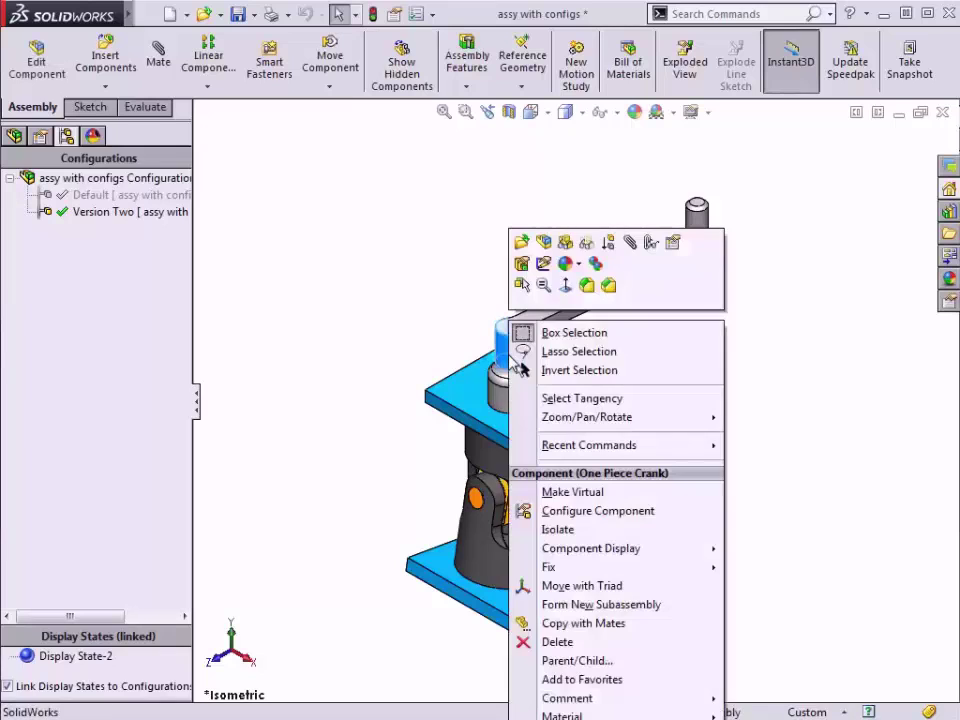
click(608, 243)
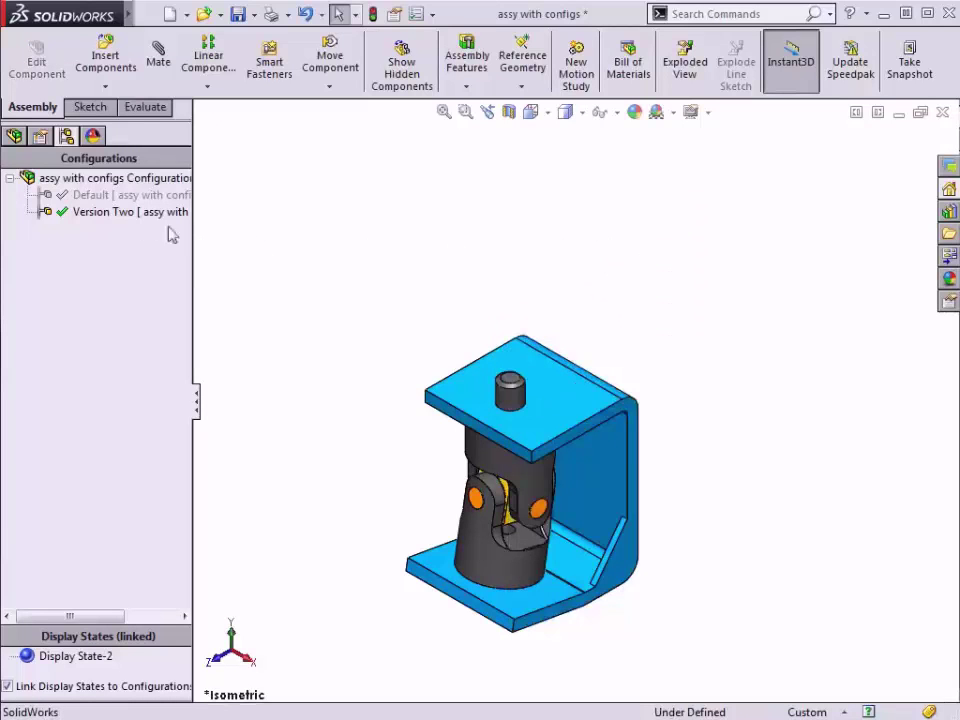
double_click(95, 198)
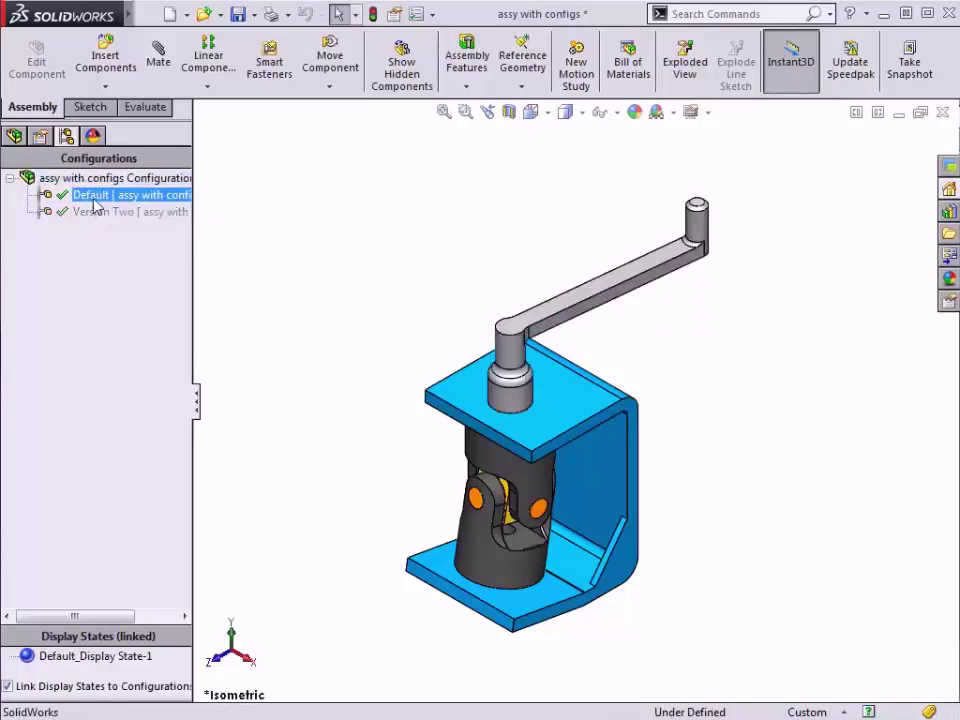
double_click(93, 211)
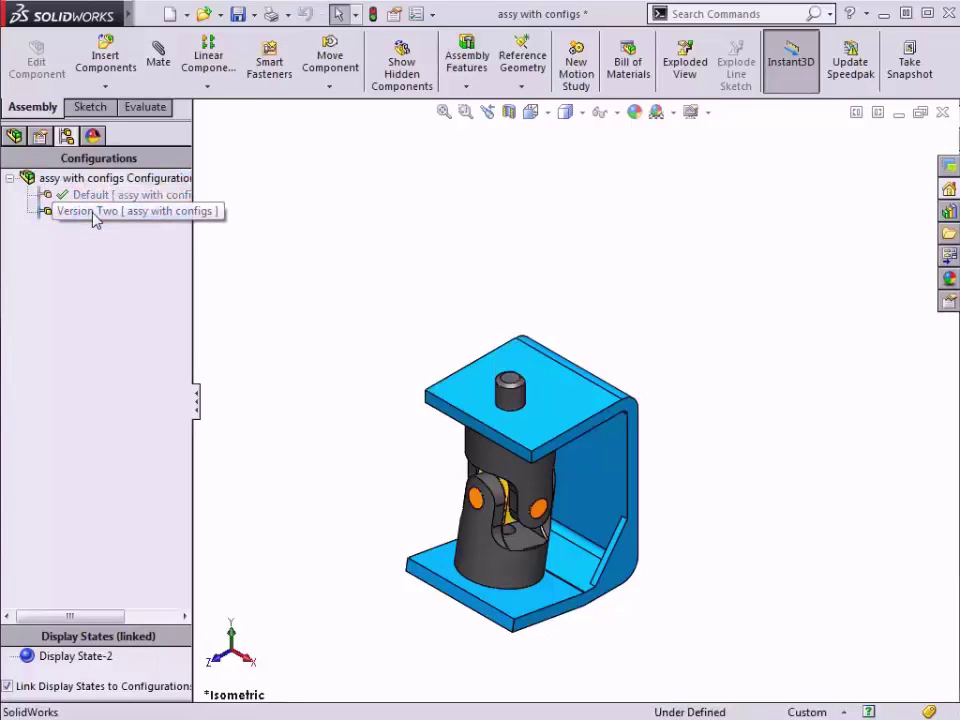
double_click(92, 200)
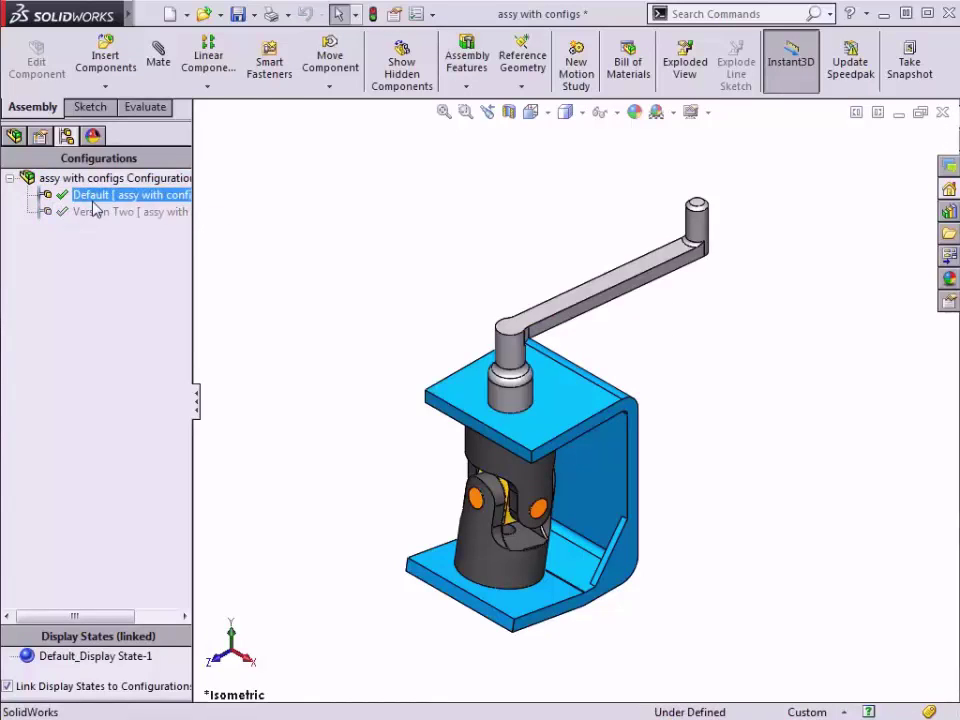
double_click(93, 209)
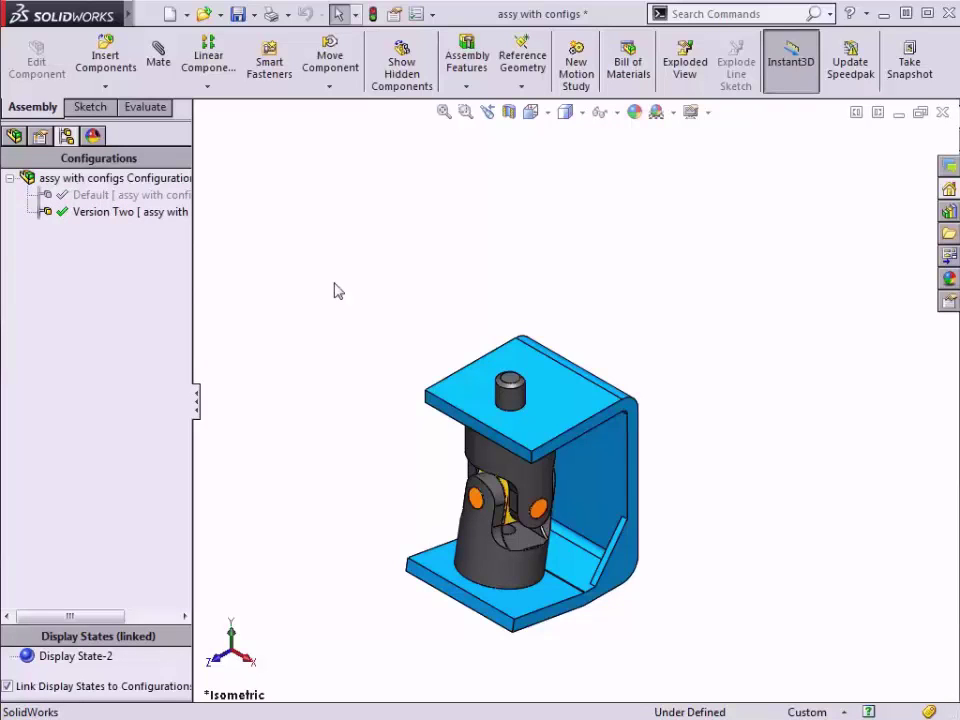
- Insert full_crank-assy in its Default configuration and place it above the bracket
key(ctrl+o)
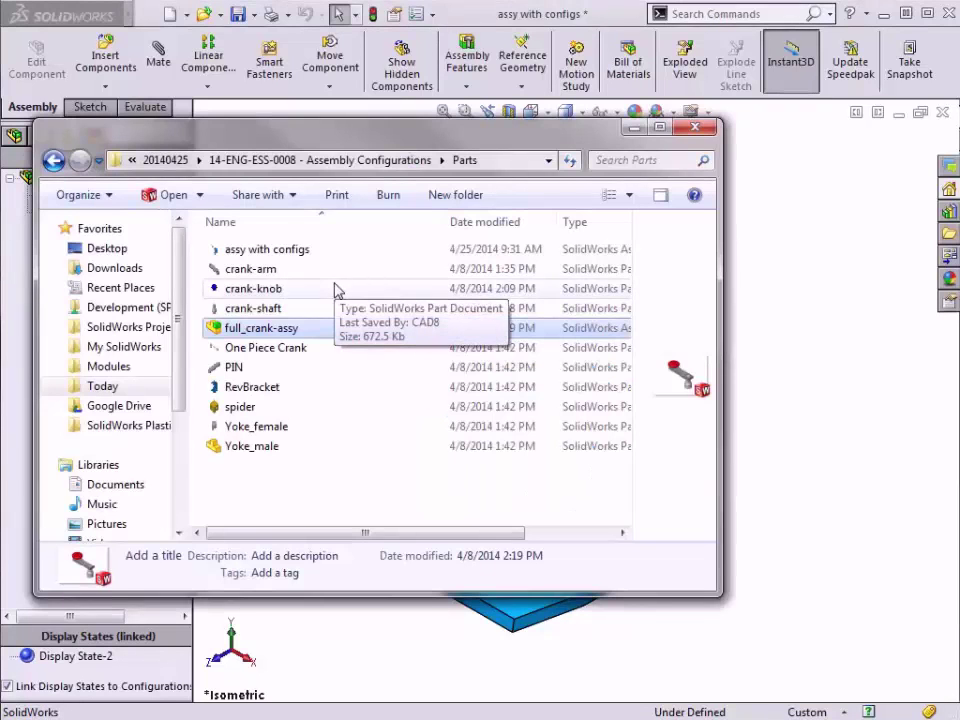
drag(300, 330, 825, 386)
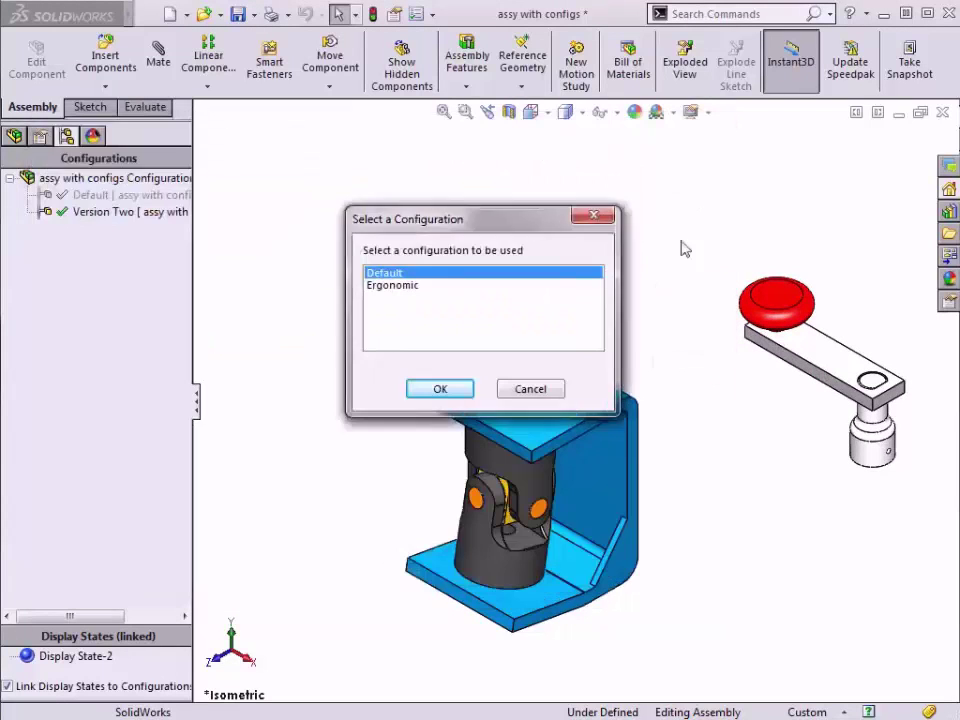
click(694, 127)
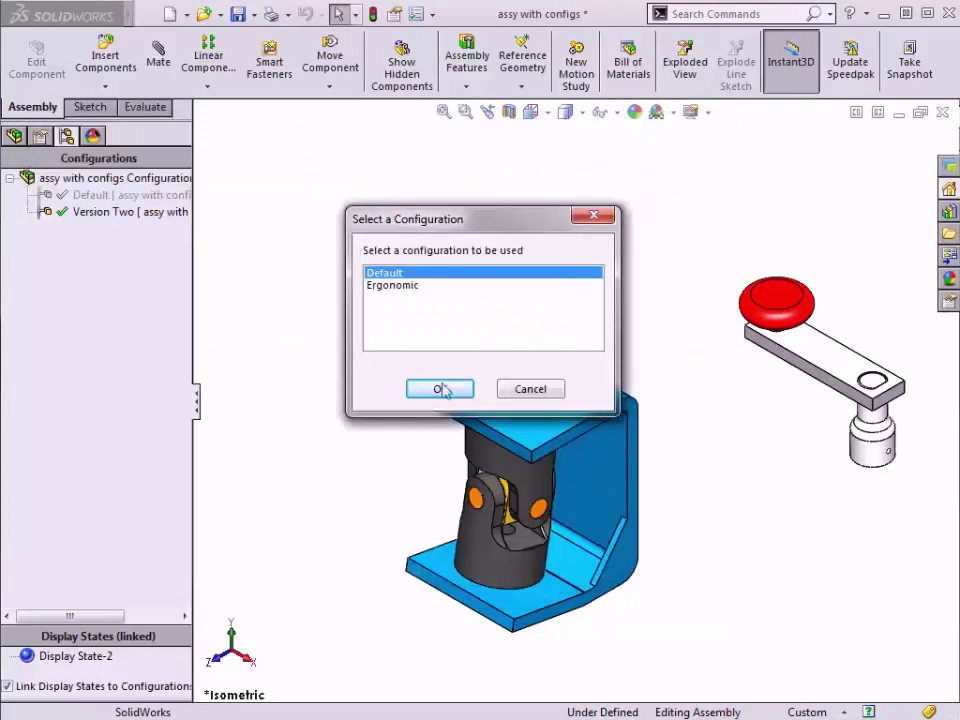
click(441, 389)
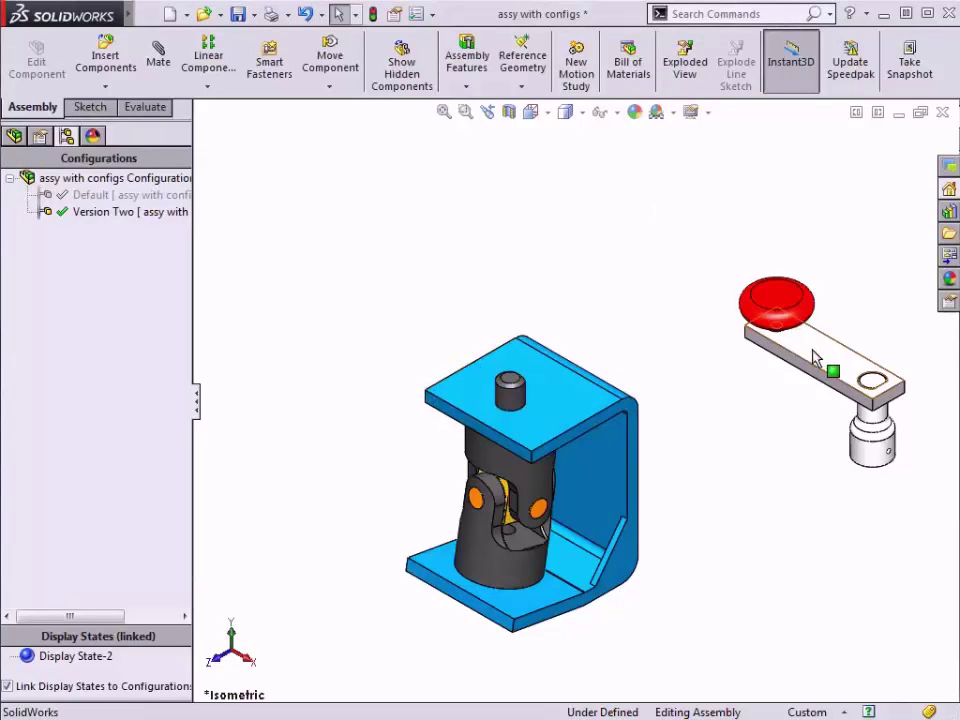
drag(813, 360, 401, 236)
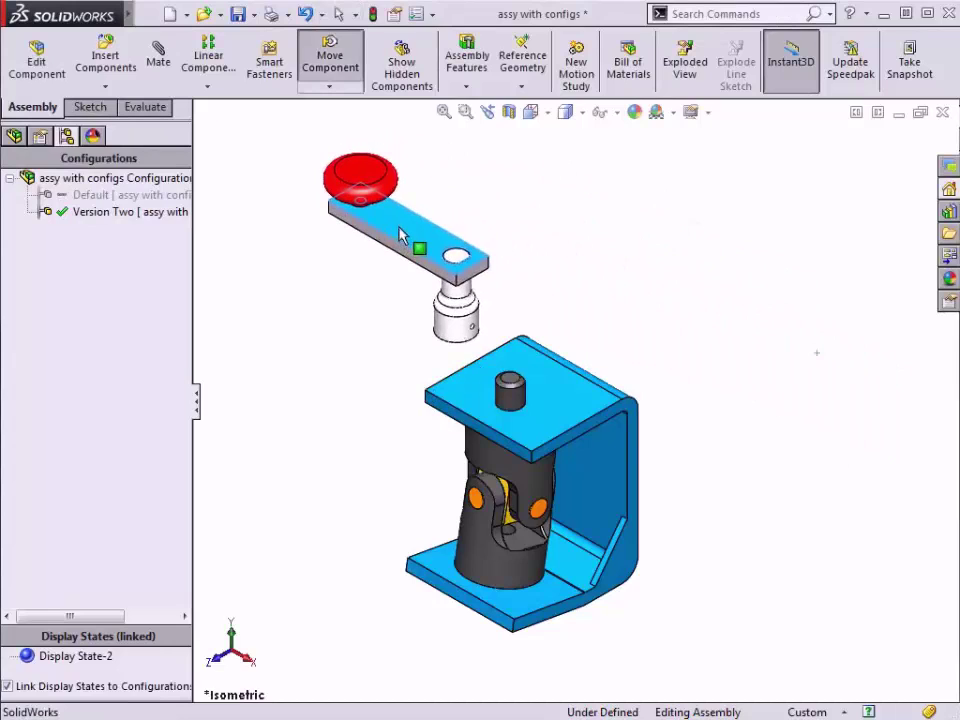
- Mate the bracket pin's face concentric with the crank shaft bore
click(158, 64)
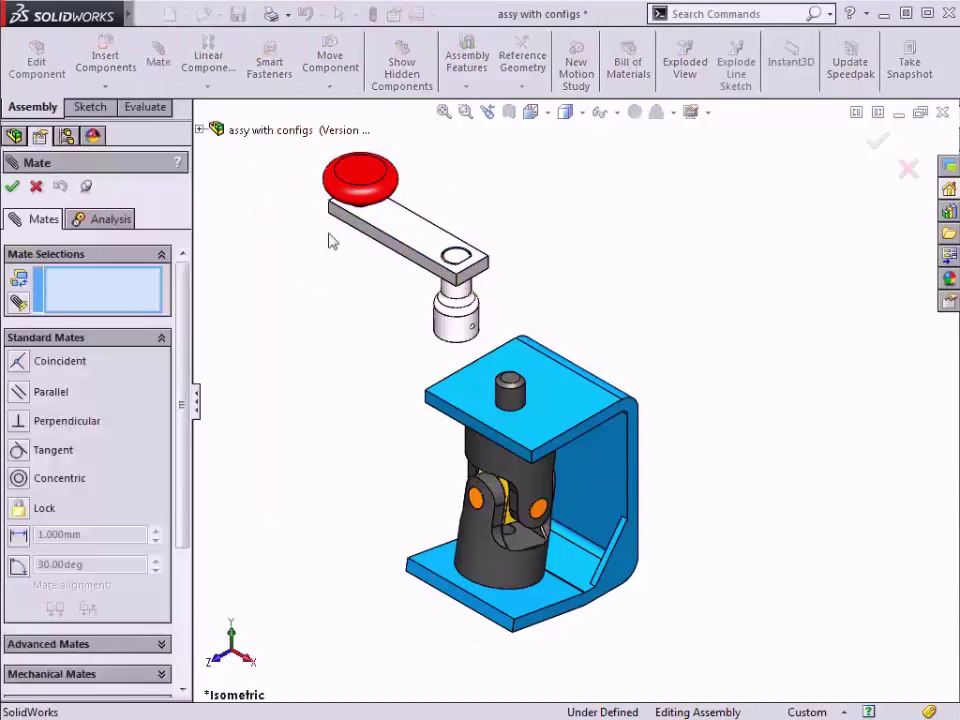
click(508, 390)
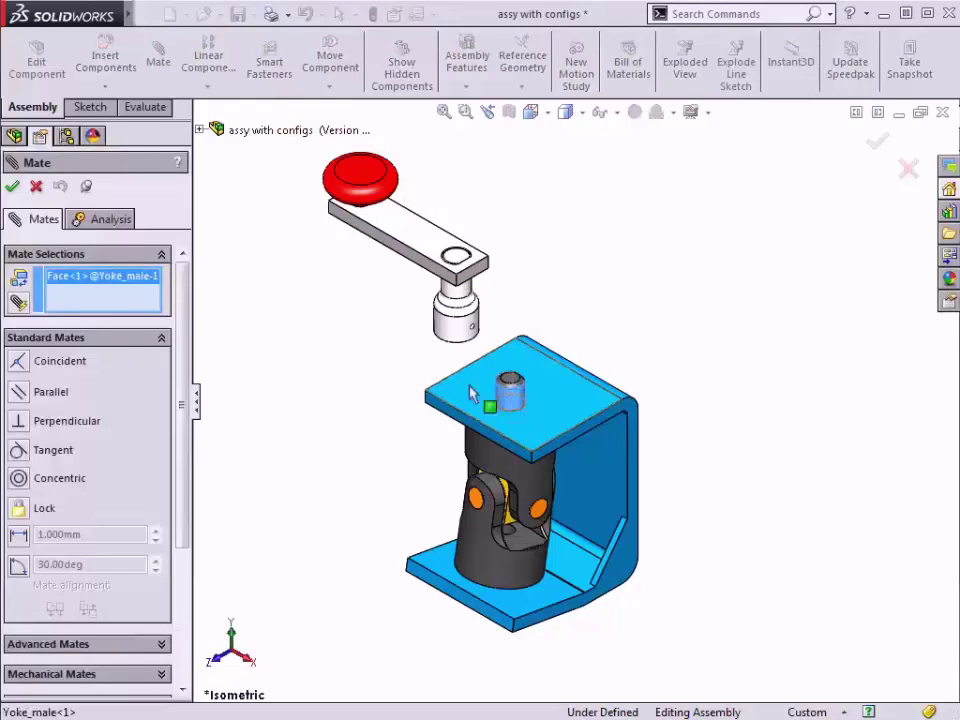
middle_drag(414, 366, 402, 280)
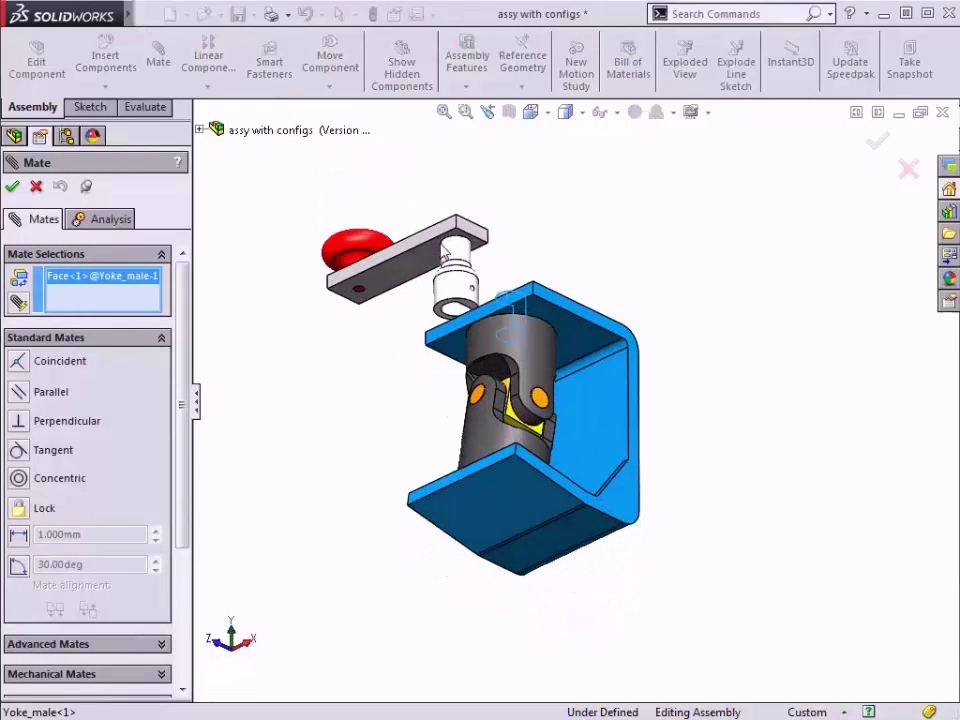
scroll(465, 330, down, 5)
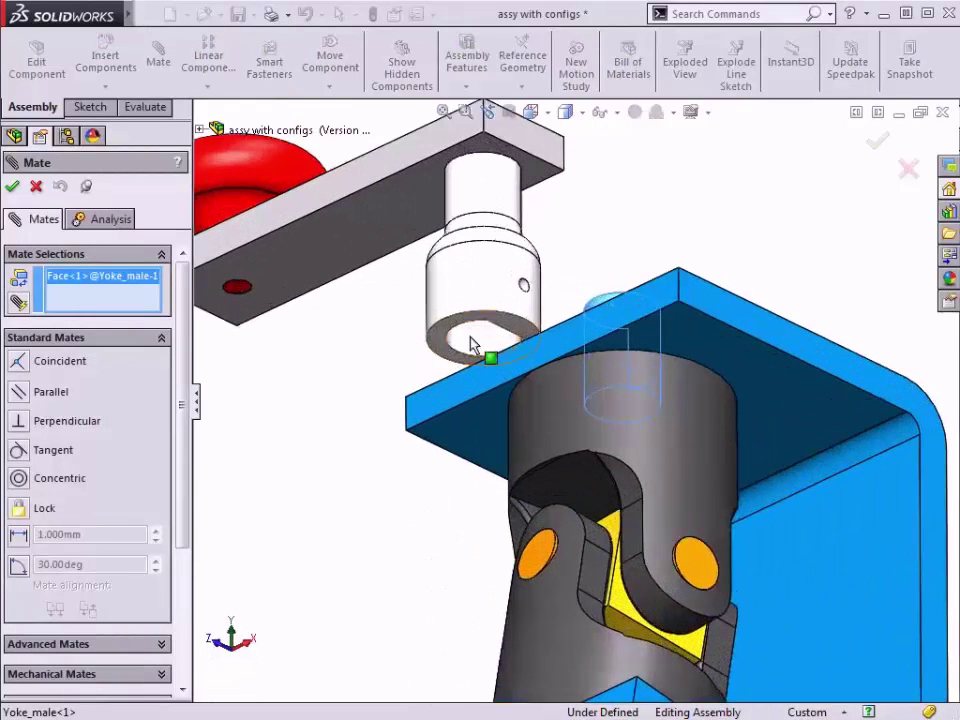
click(474, 345)
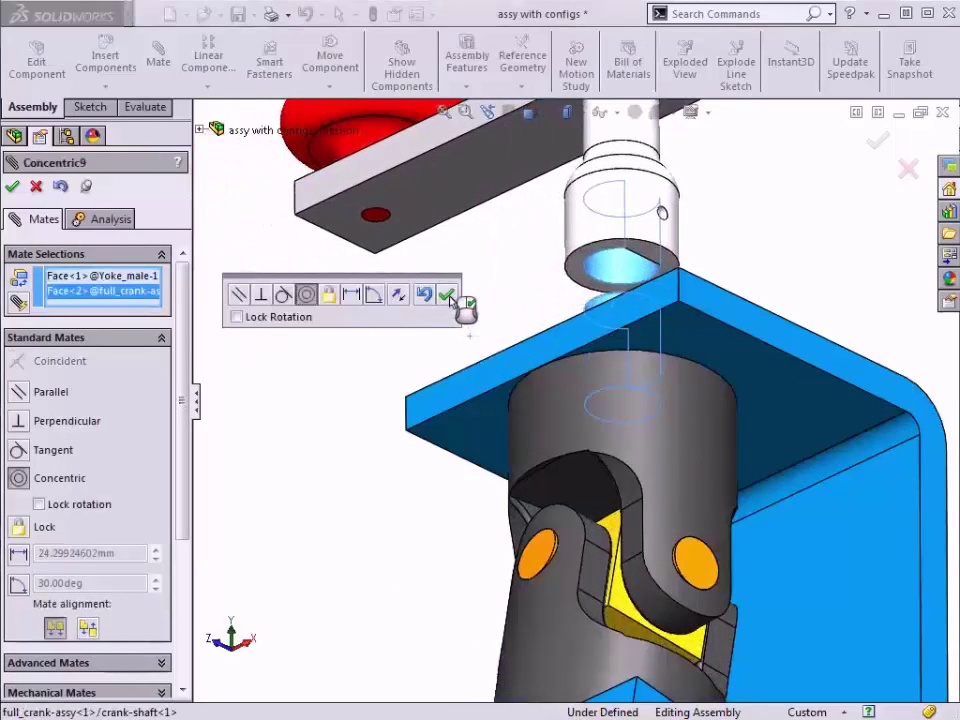
click(449, 297)
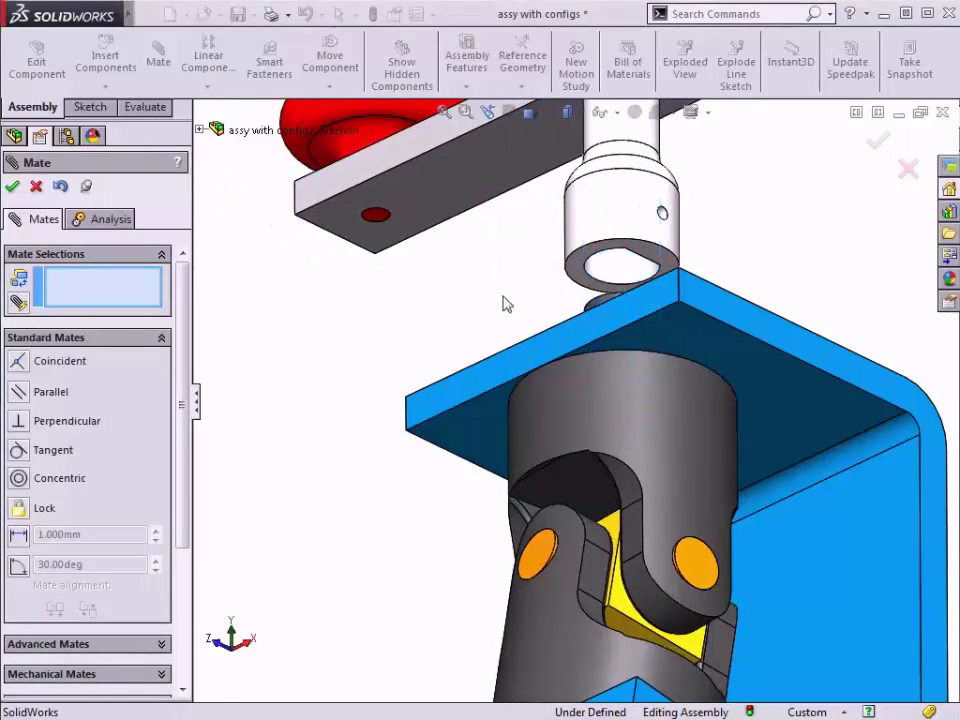
- Make the shaft bore's flat face parallel to the hex pin's flat side, with flipped alignment
middle_drag(505, 304, 619, 259)
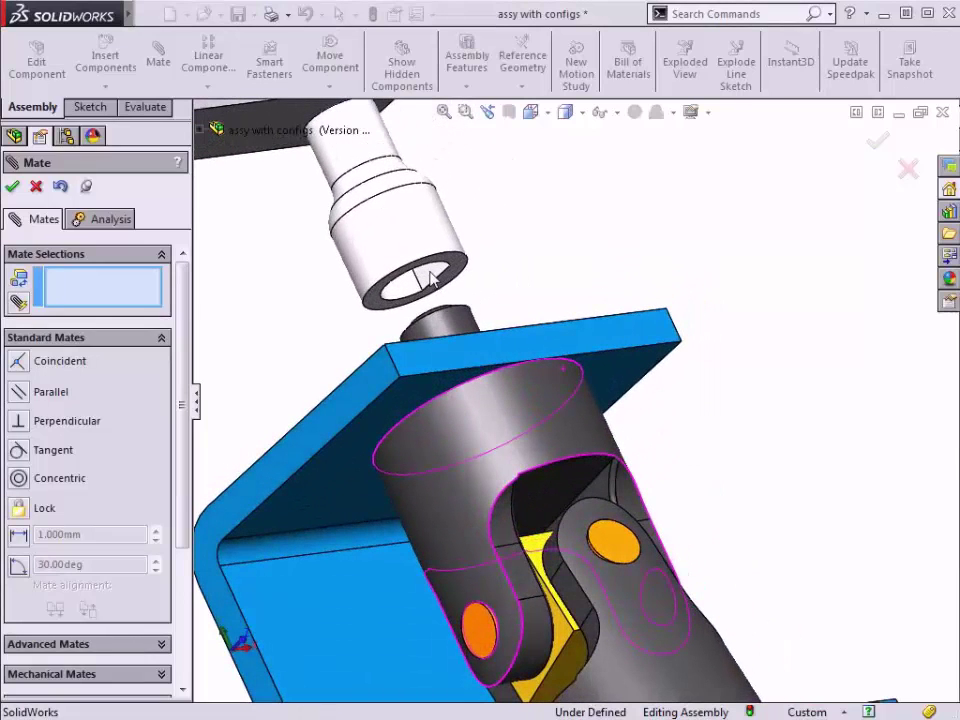
click(432, 278)
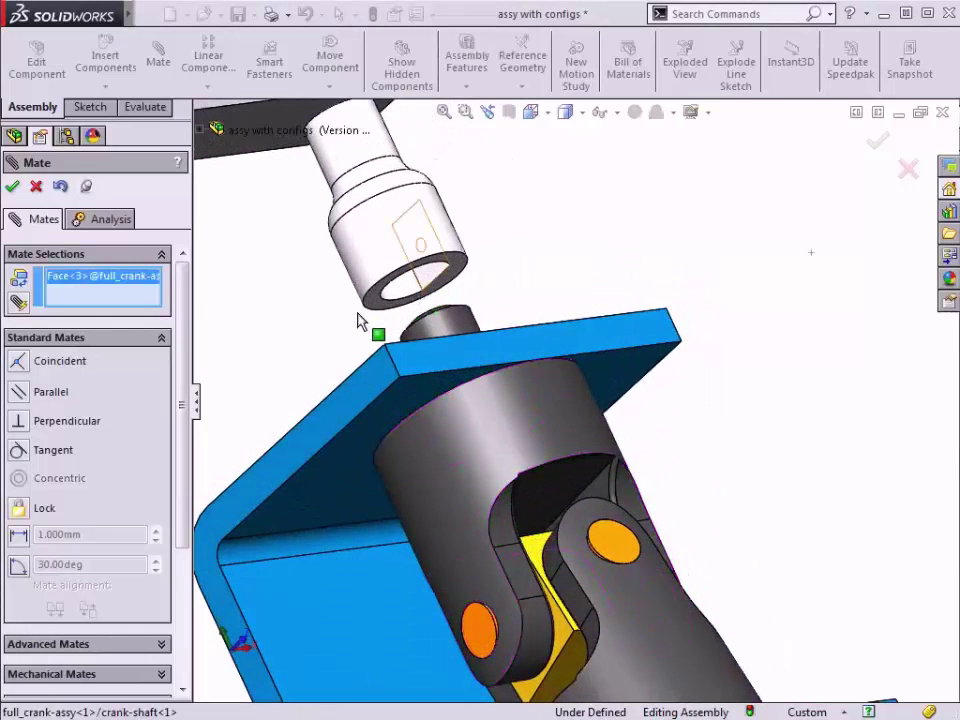
middle_drag(360, 321, 508, 310)
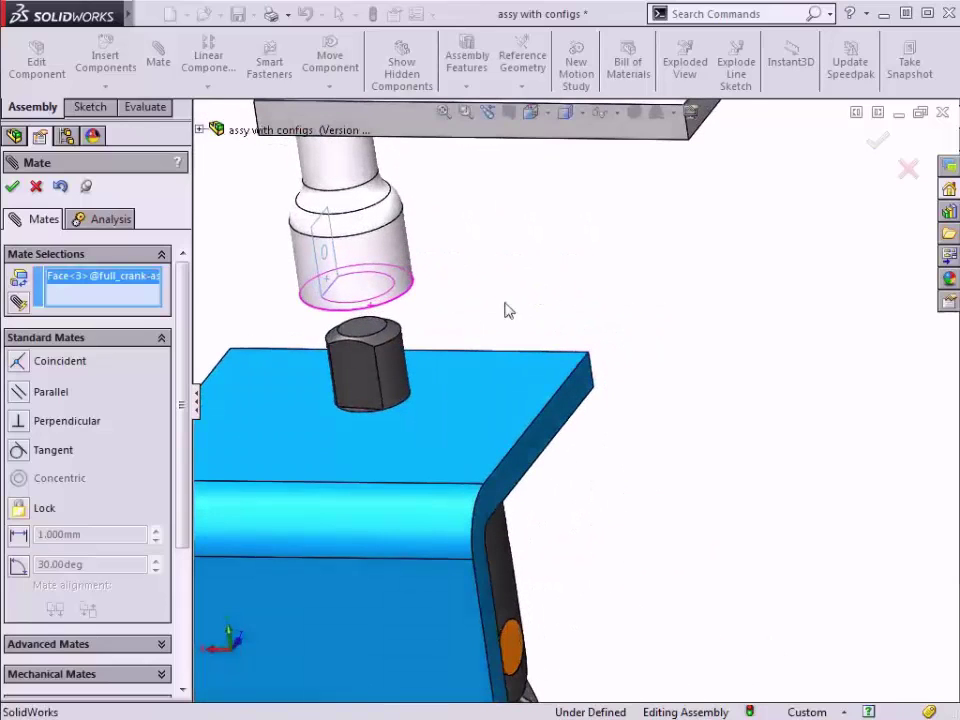
click(360, 366)
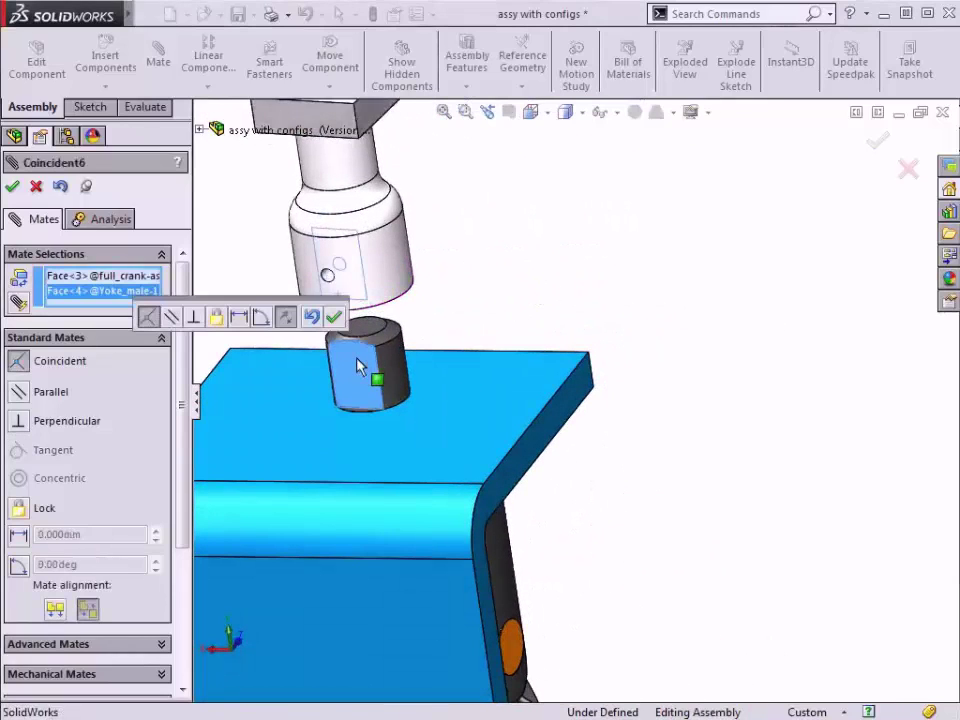
click(171, 317)
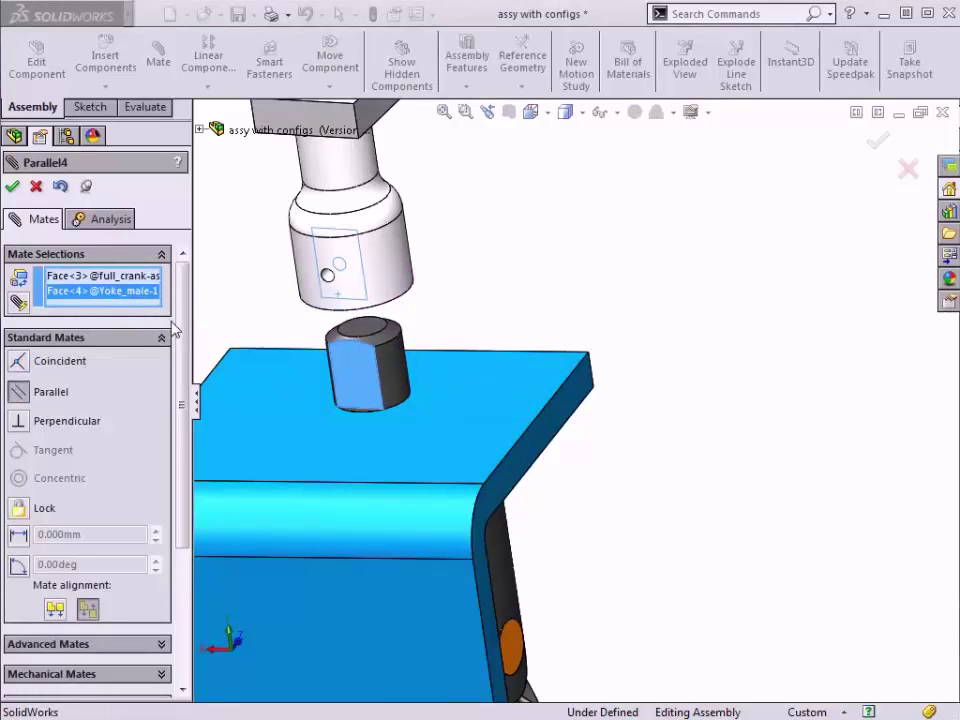
scroll(176, 390, down, 3)
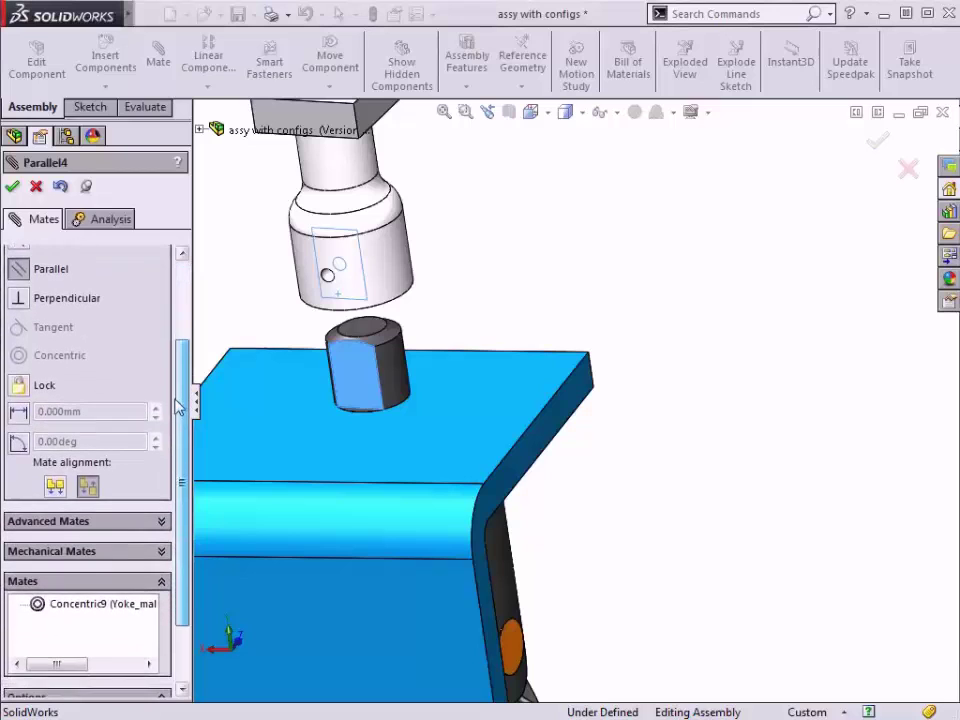
click(55, 487)
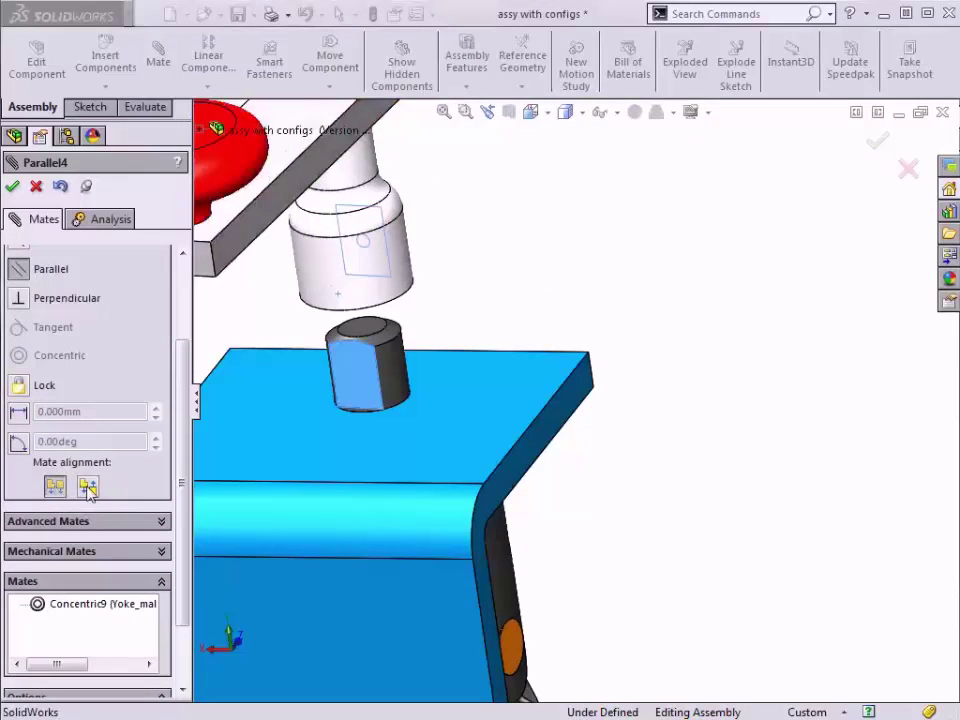
click(88, 487)
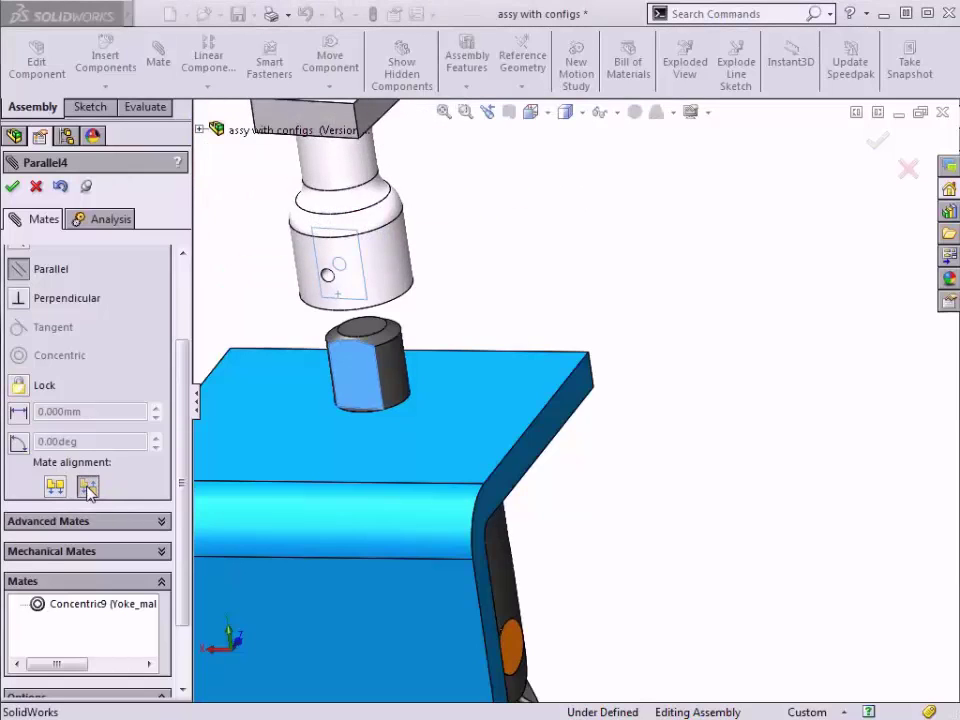
click(12, 187)
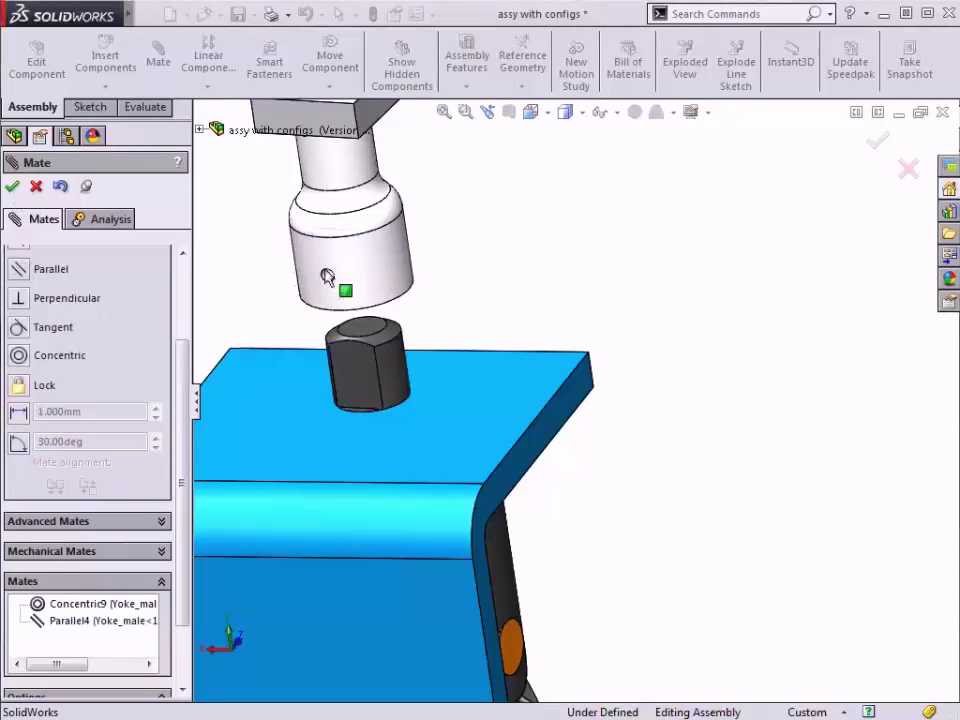
- Fit the assembly in view, swing the crank arm, and select the bracket's top face
key(f)
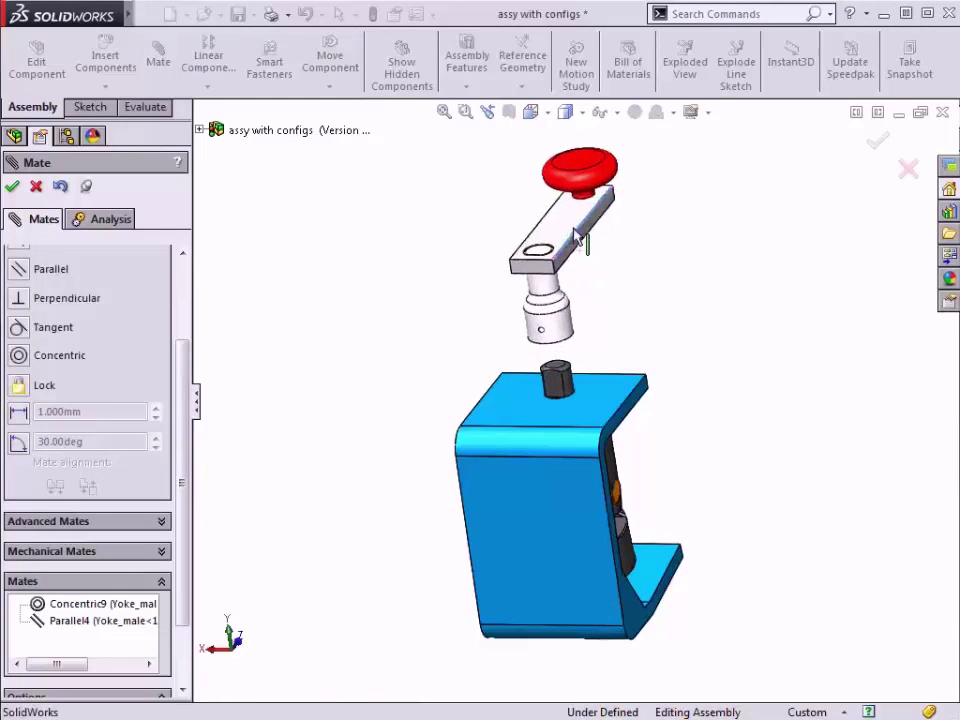
drag(575, 236, 492, 280)
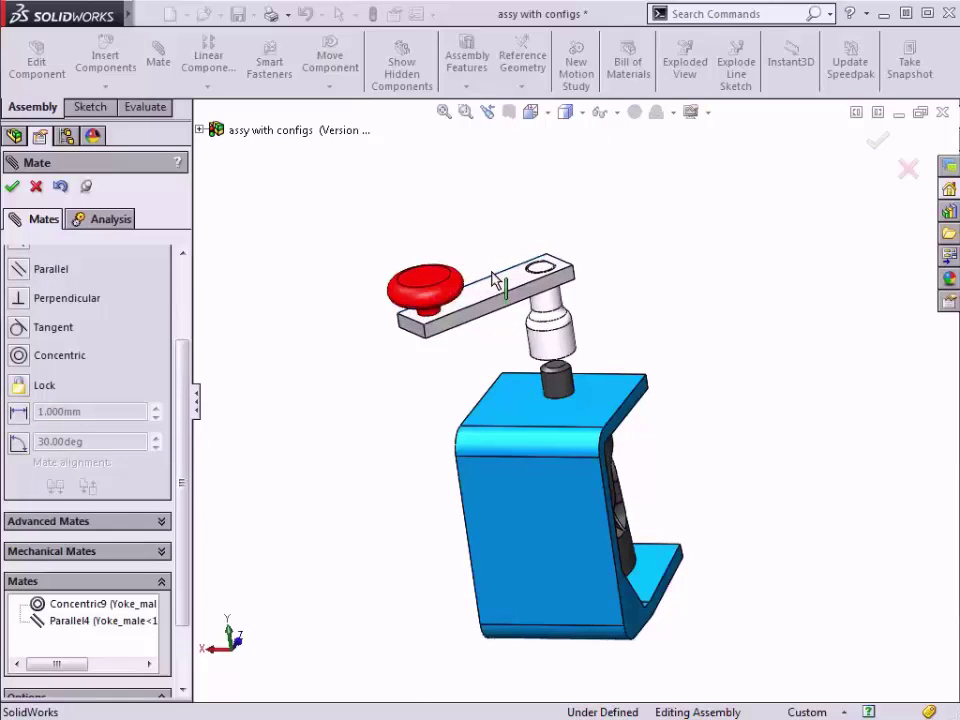
click(519, 404)
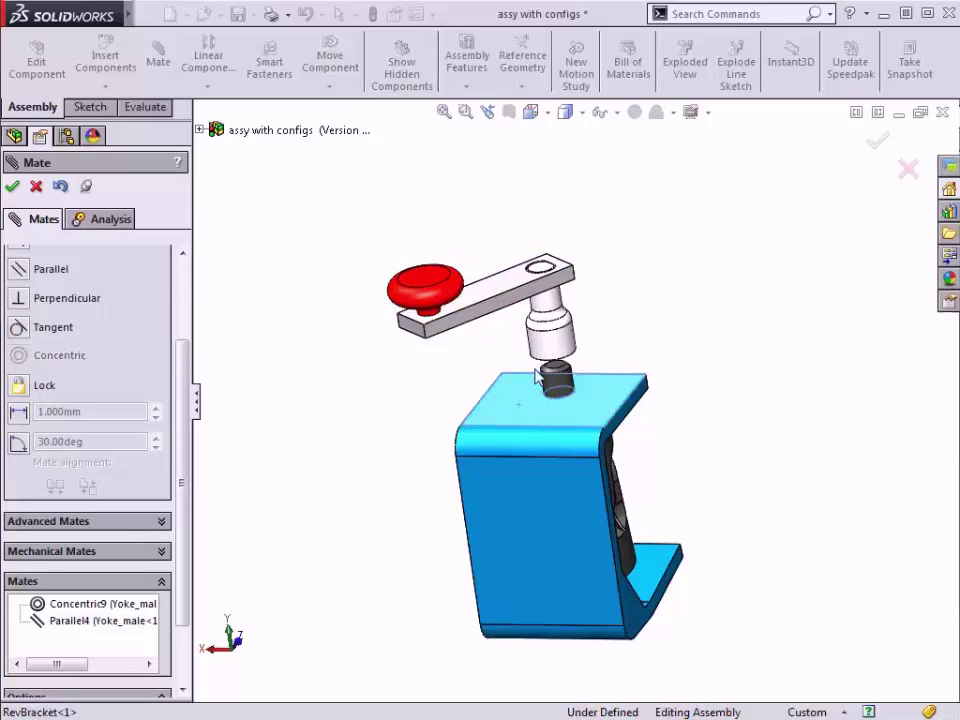
scroll(537, 378, up, 3)
- Add a 1 mm distance mate between the shaft's bottom edge and the bracket's top face
shift+middle_drag(553, 403, 538, 302)
click(535, 220)
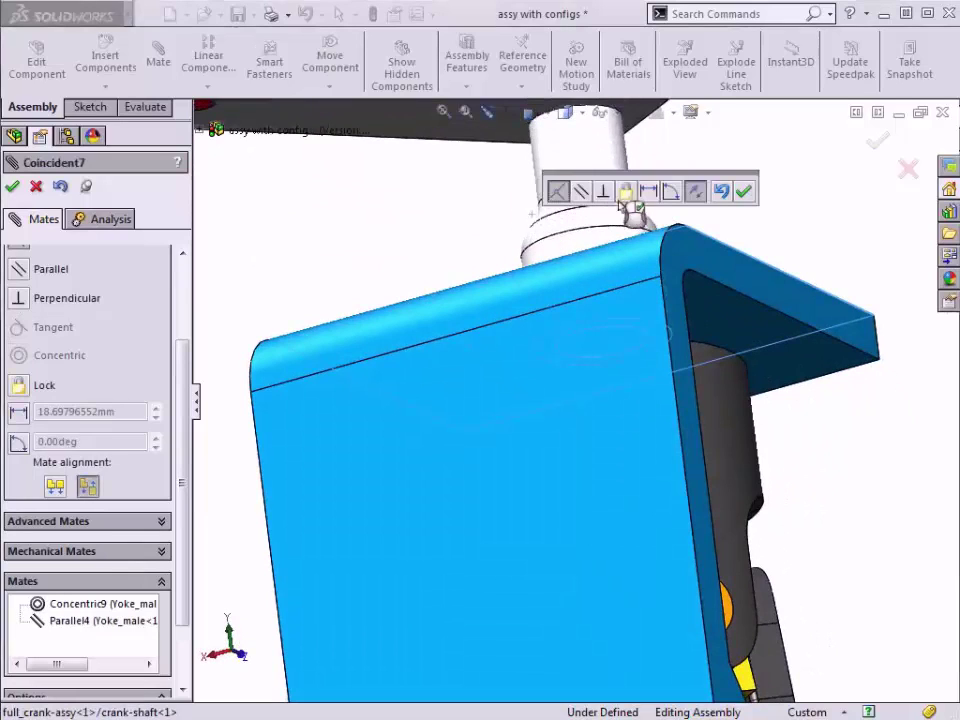
click(652, 192)
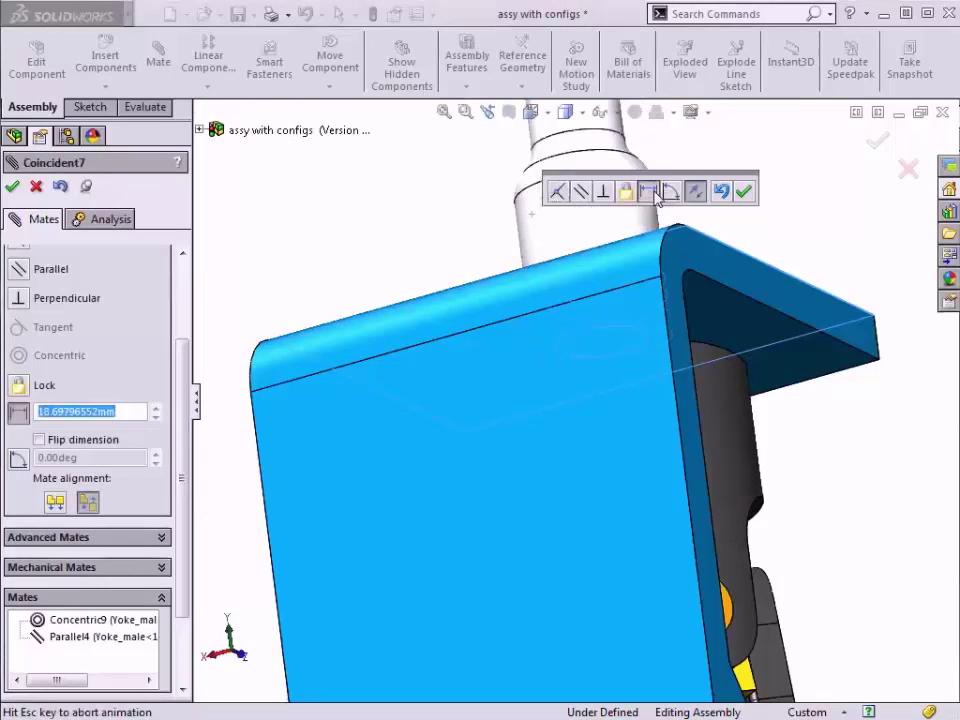
text(1)
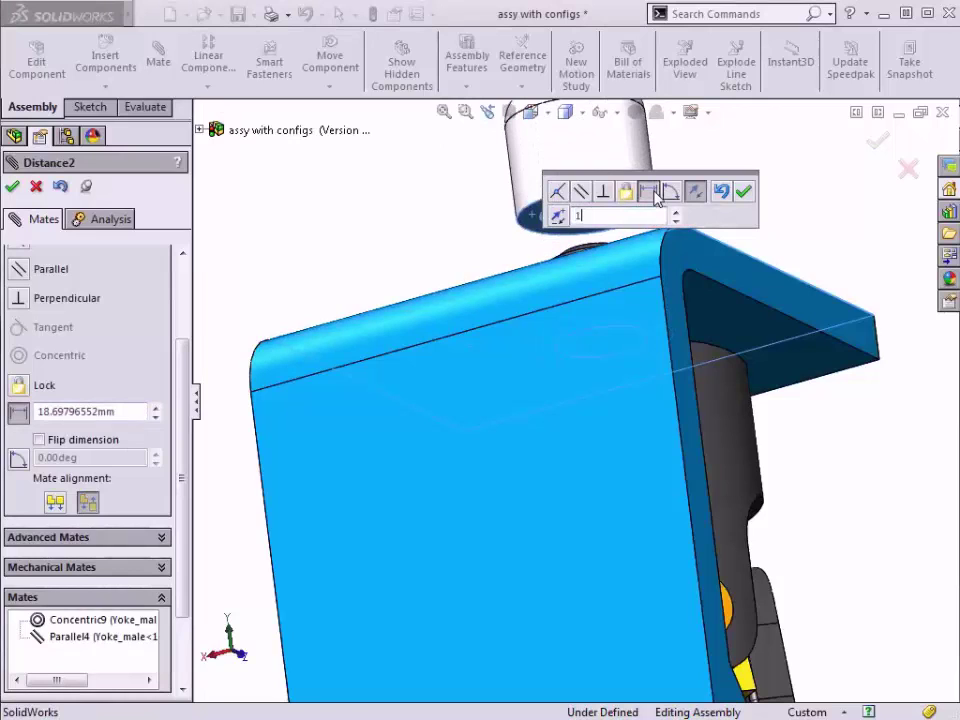
key(Return)
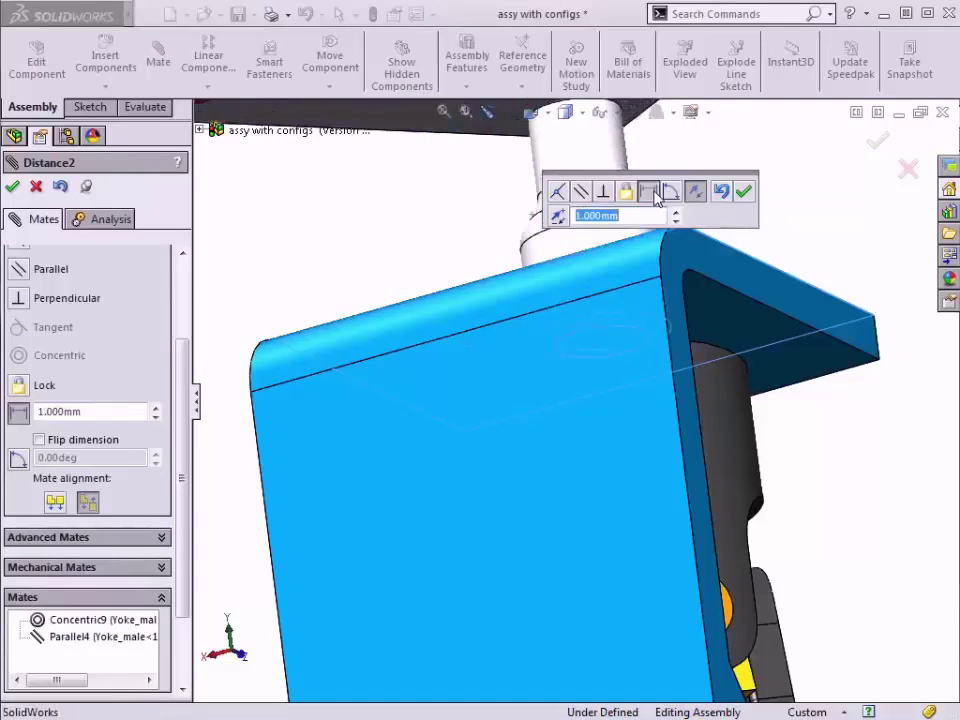
middle_drag(456, 216, 480, 259)
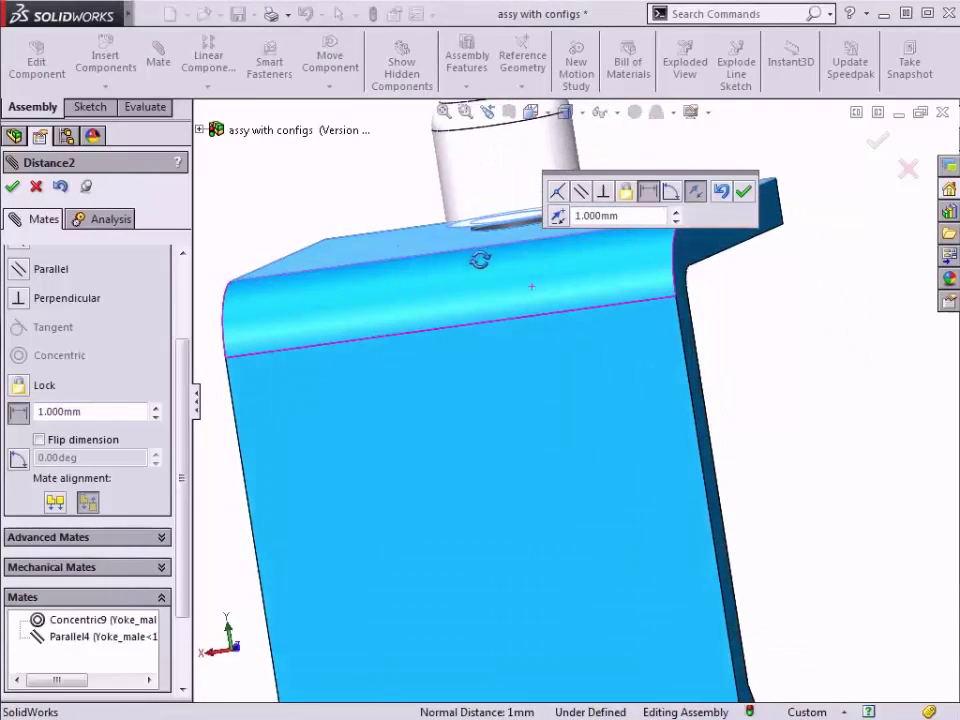
click(744, 192)
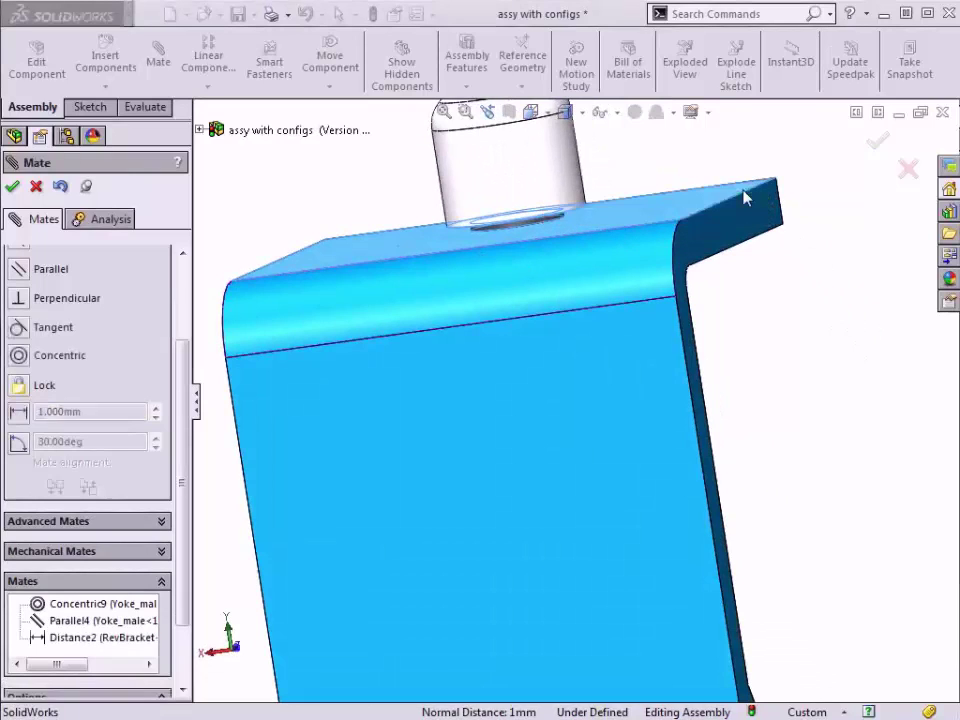
- Close the Mate tool, return to isometric view, and select crank-knob<1> in the FeatureManager tree
click(876, 147)
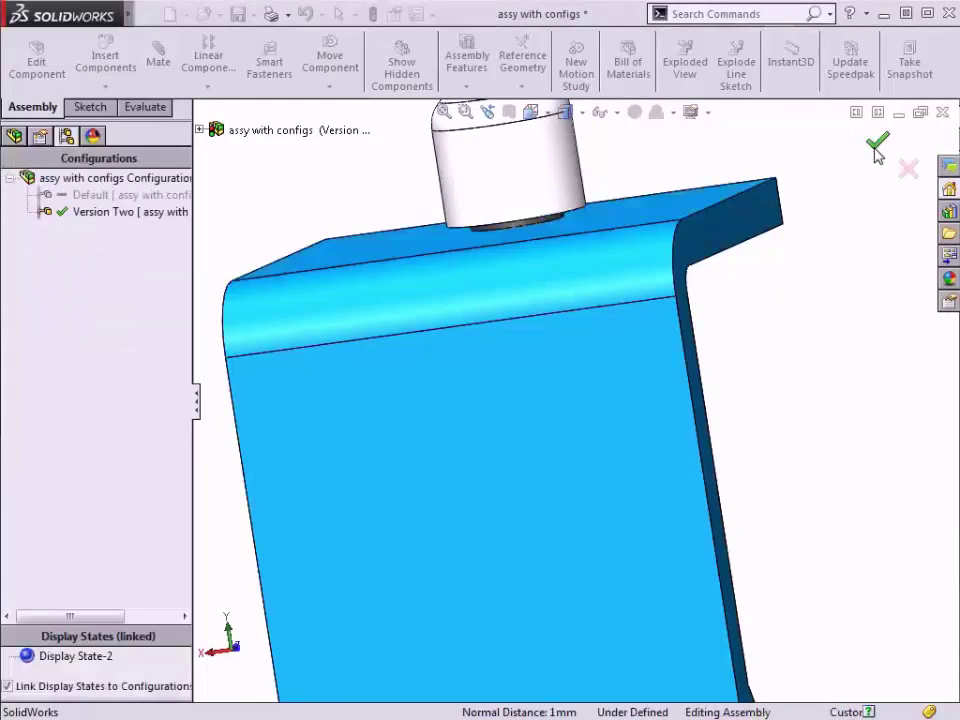
key(ctrl+7)
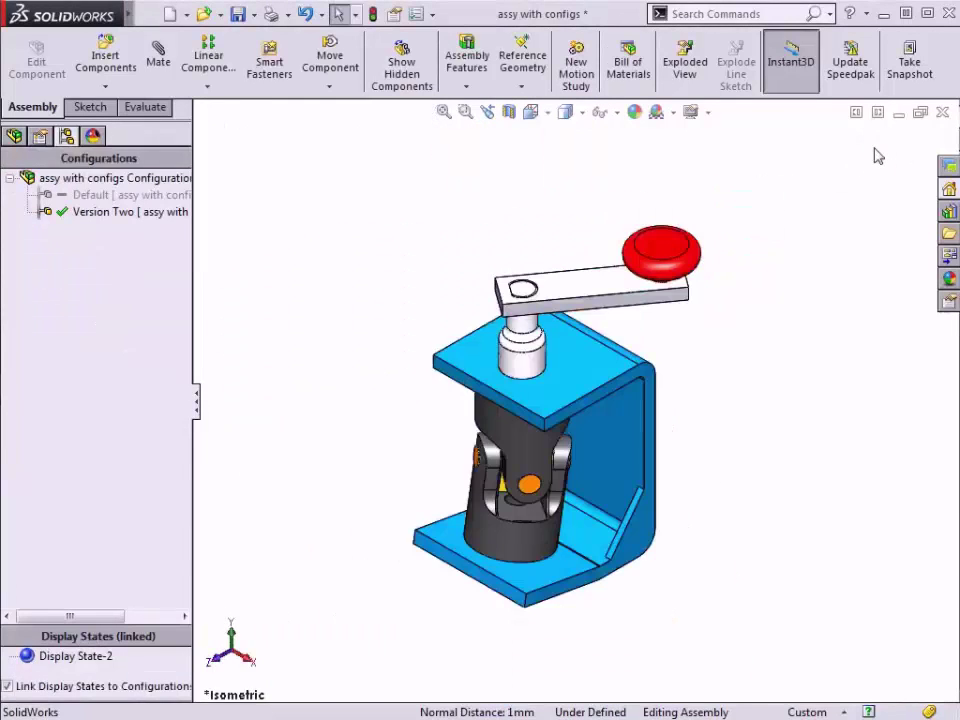
click(14, 137)
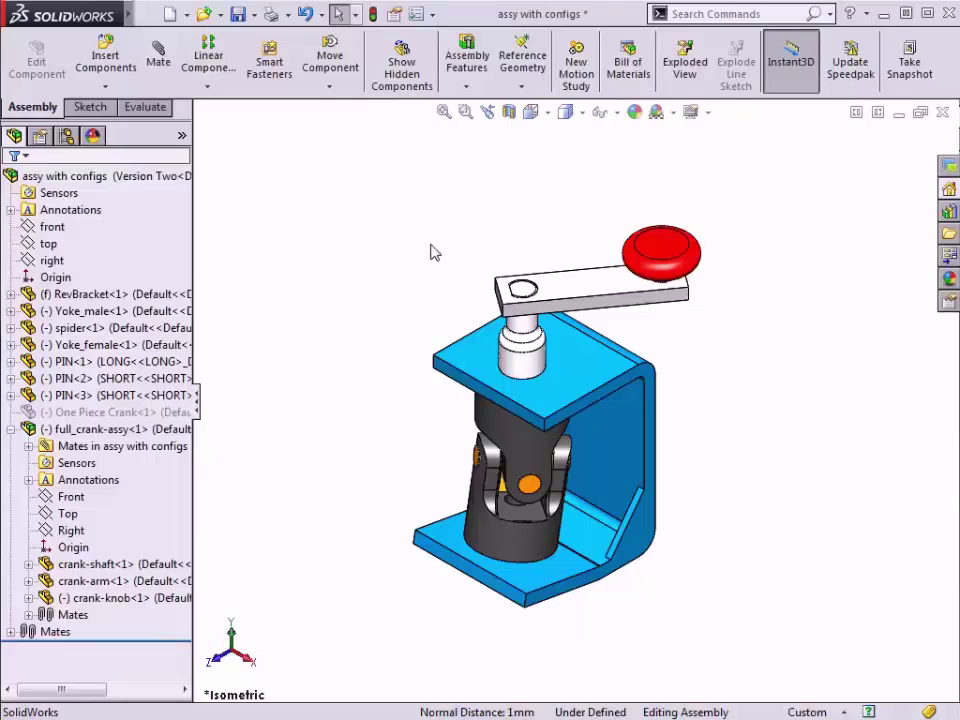
click(657, 268)
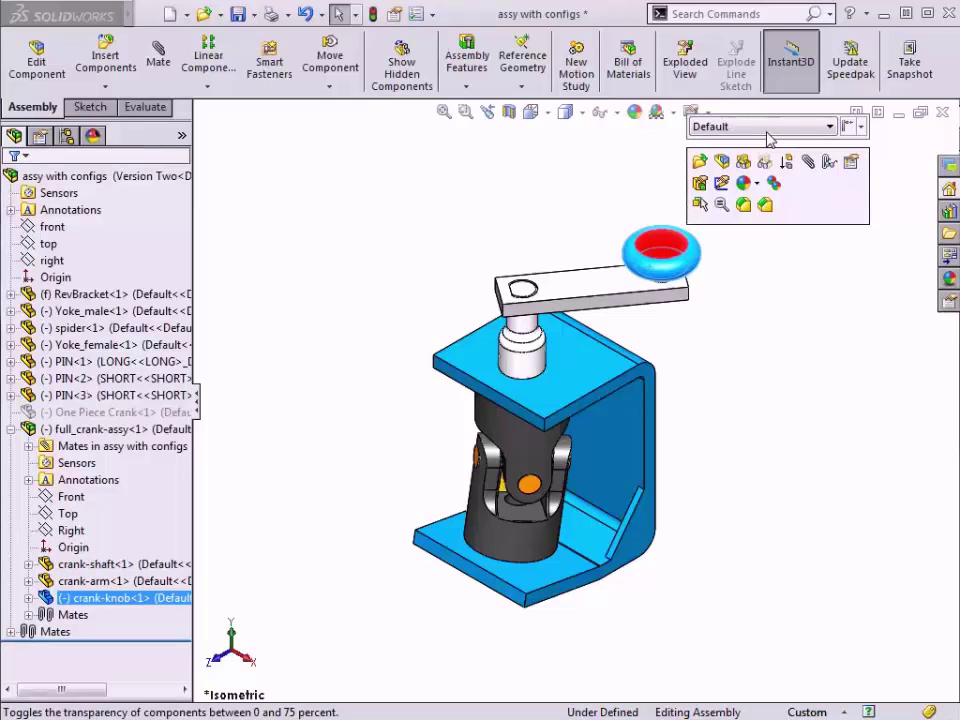
- Set the crank knob to its Notches configuration for this configuration only, making it green and notched
click(860, 130)
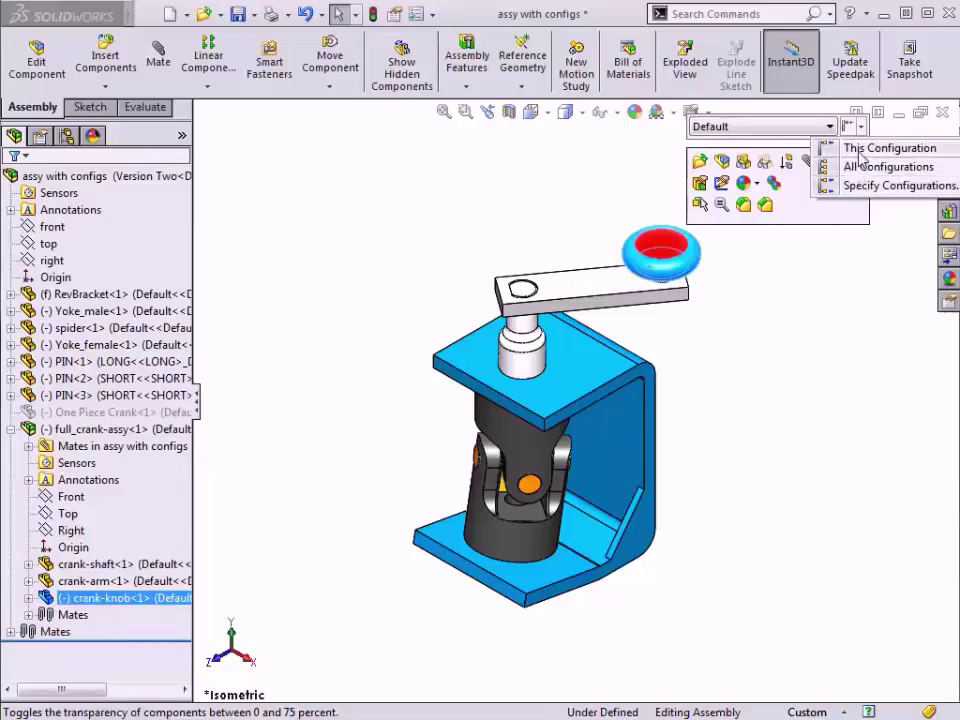
click(861, 158)
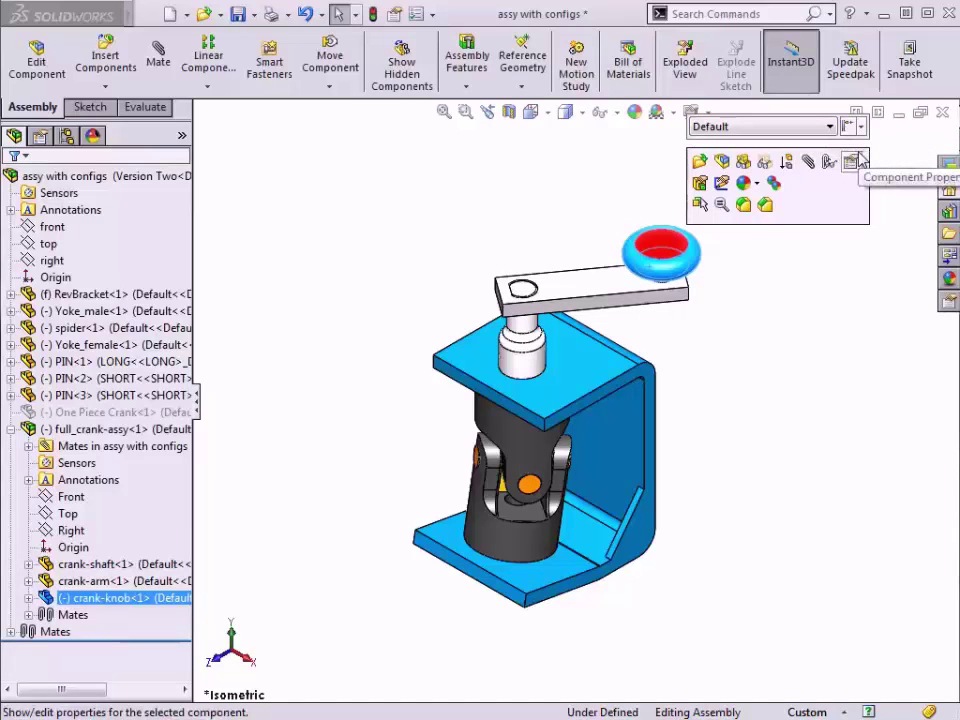
click(791, 128)
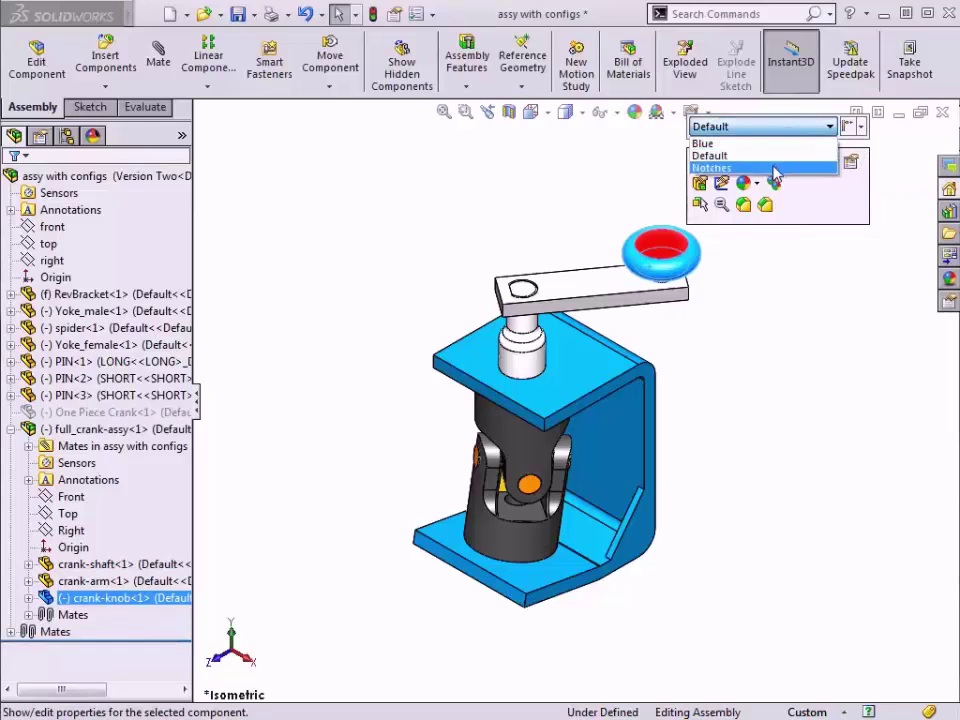
click(760, 168)
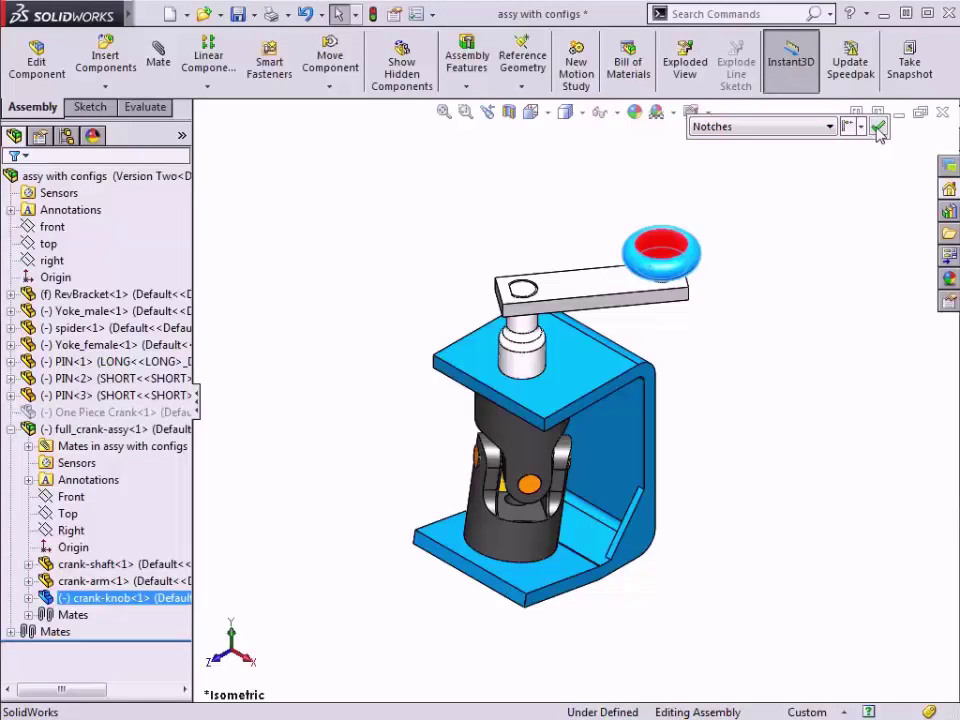
click(877, 130)
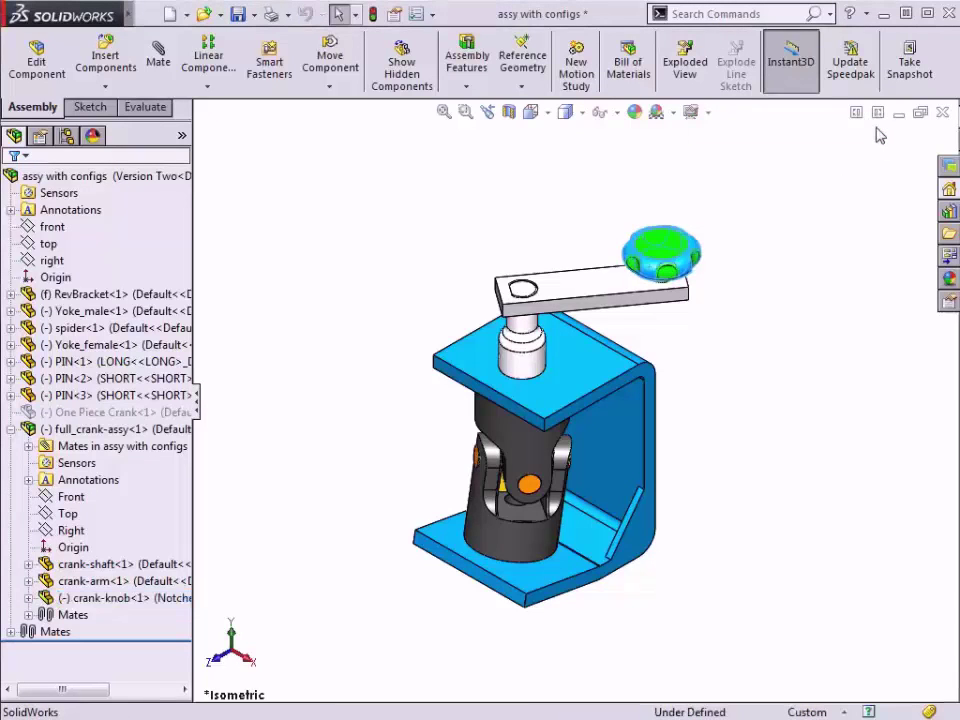
click(783, 216)
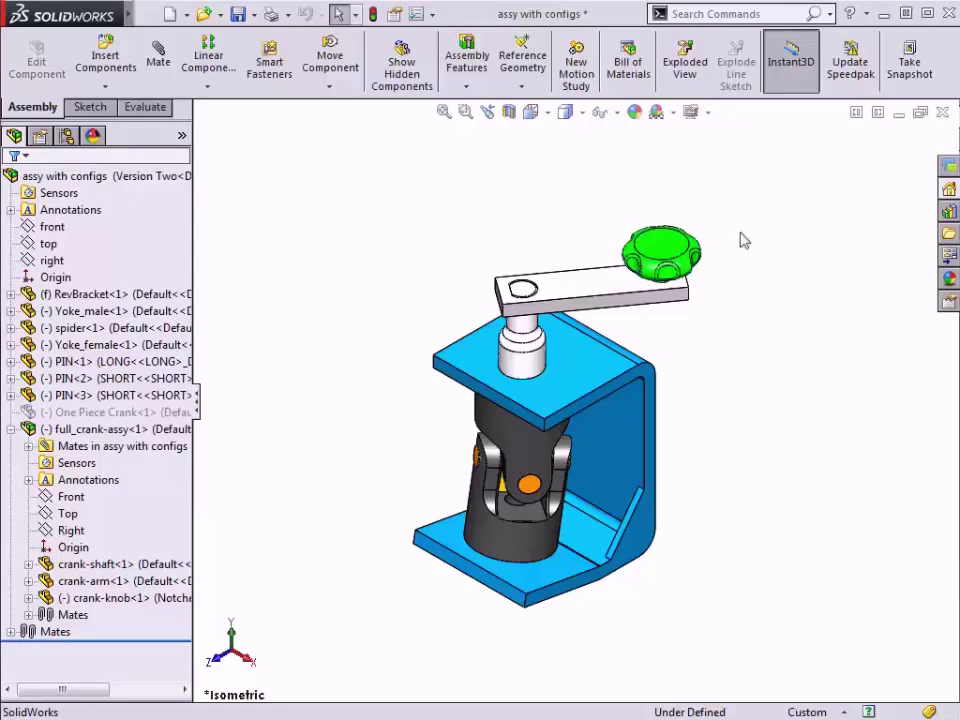
click(581, 295)
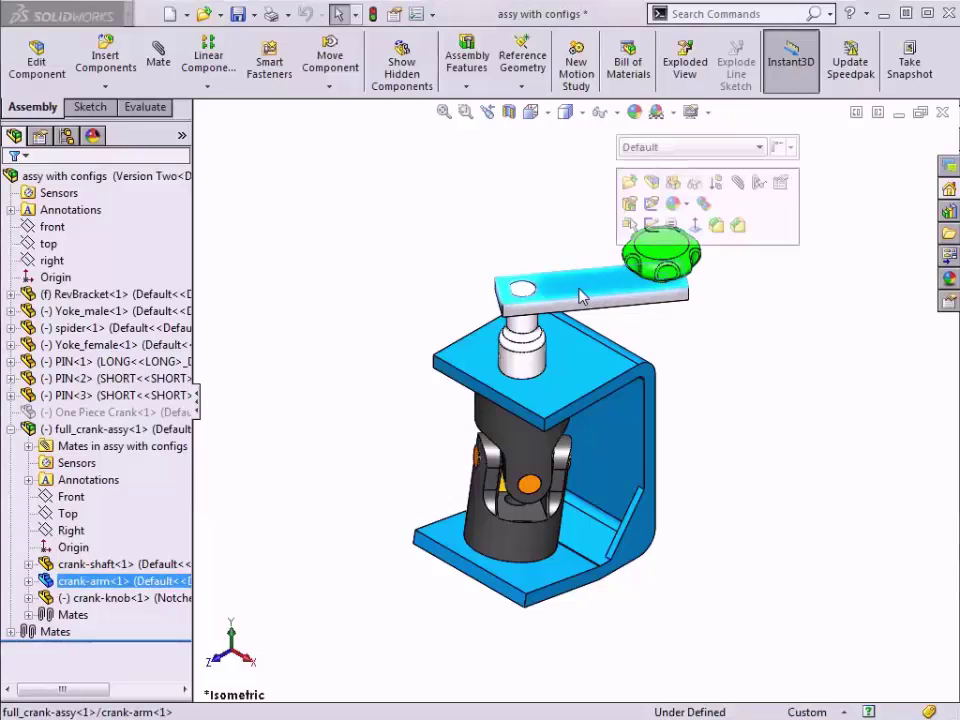
click(680, 148)
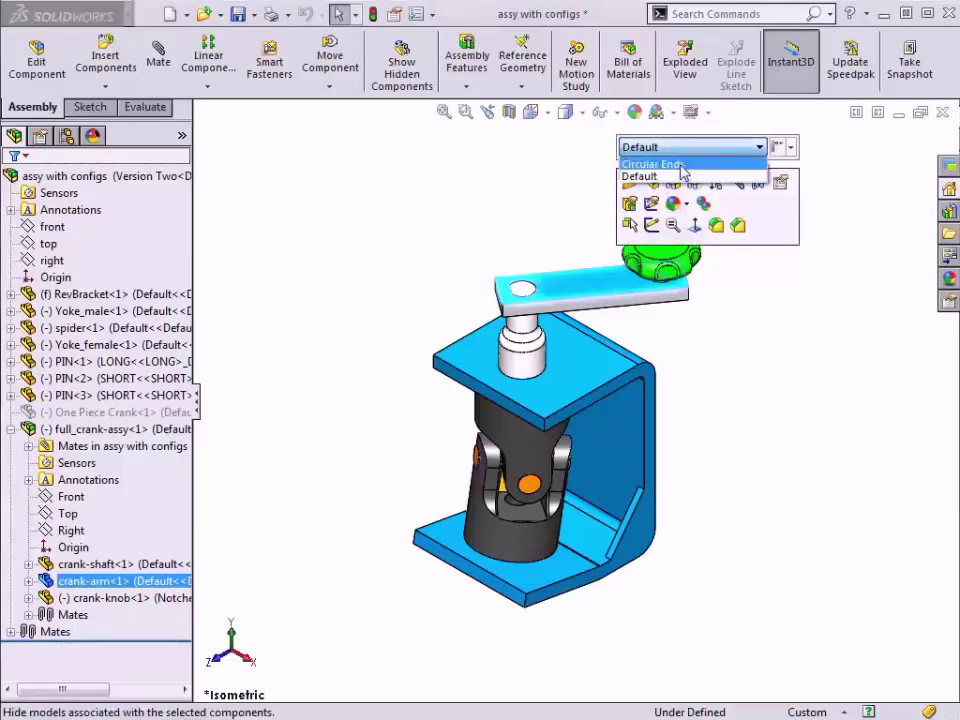
click(375, 237)
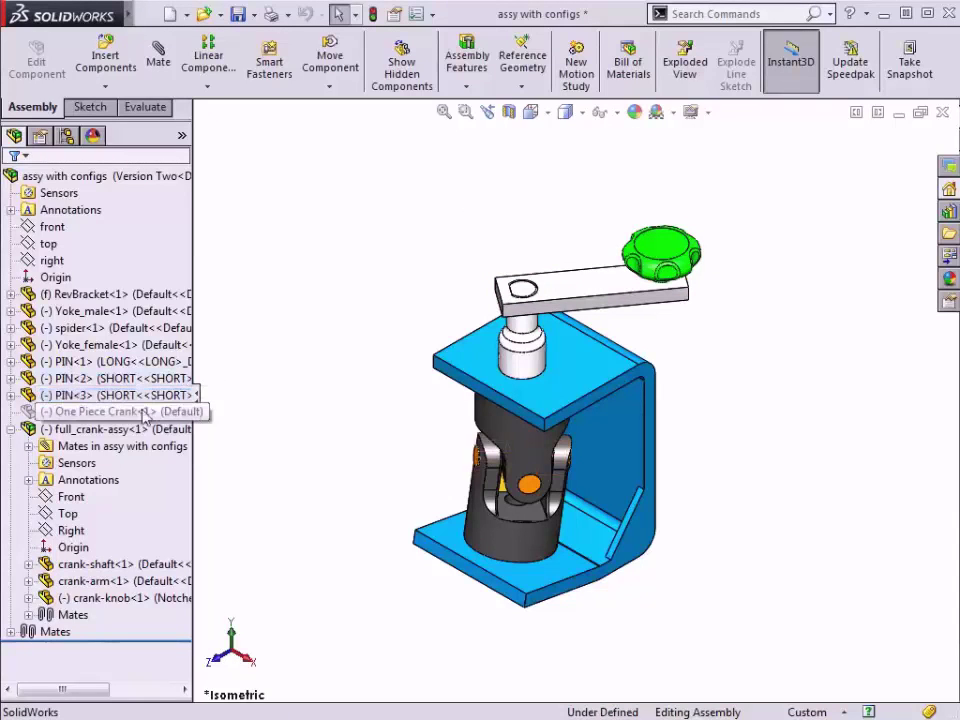
click(97, 430)
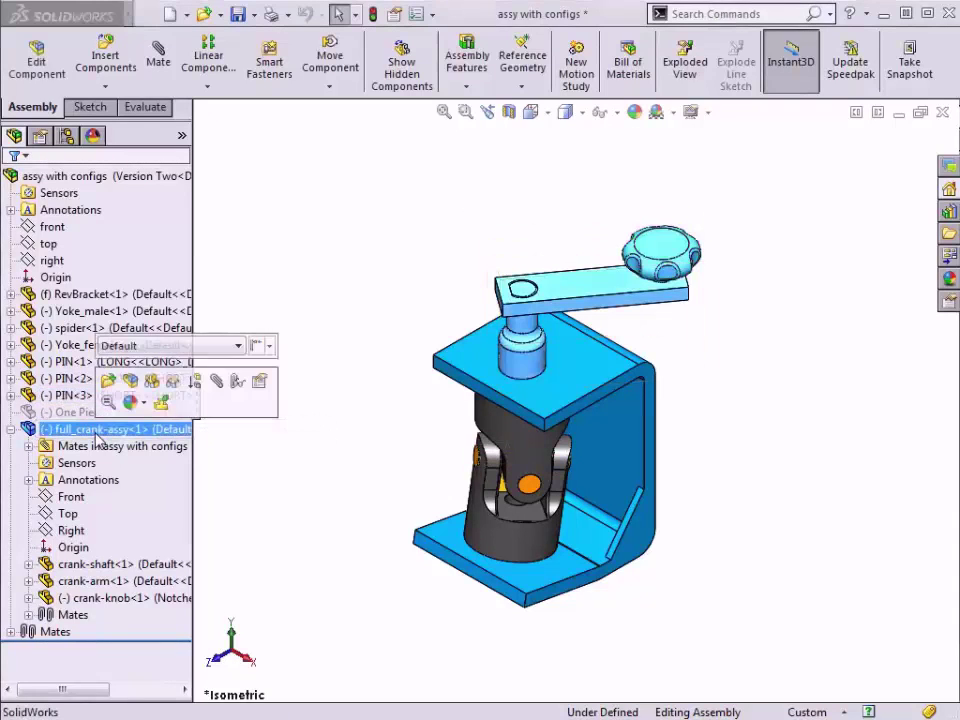
- Switch full_crank-assy to Ergonomic, giving a blue knob and circular-end crank arm
click(222, 347)
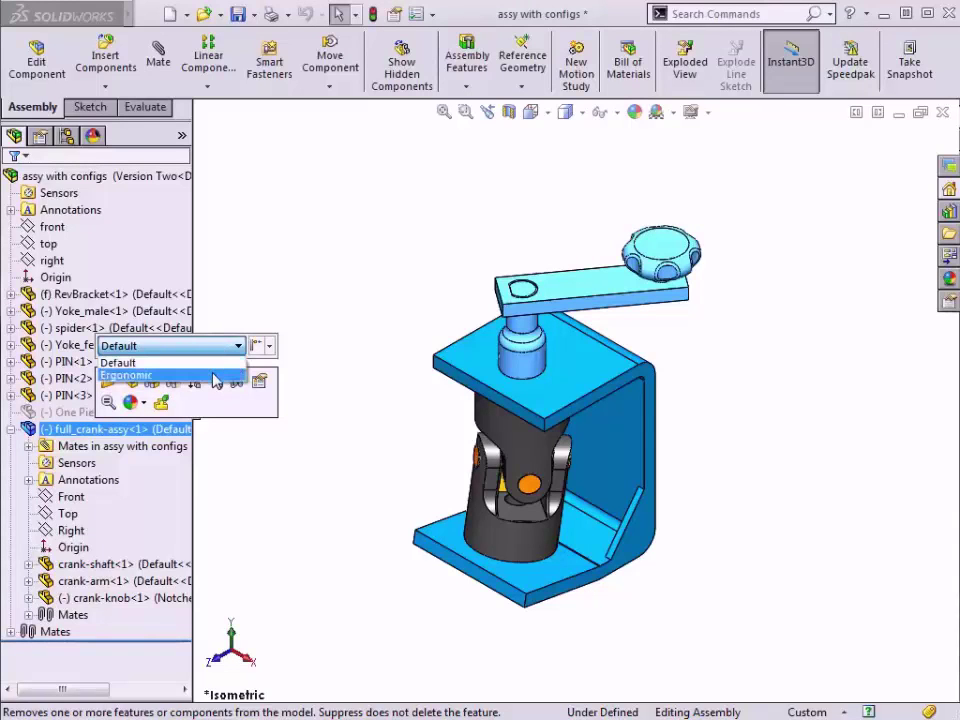
click(213, 376)
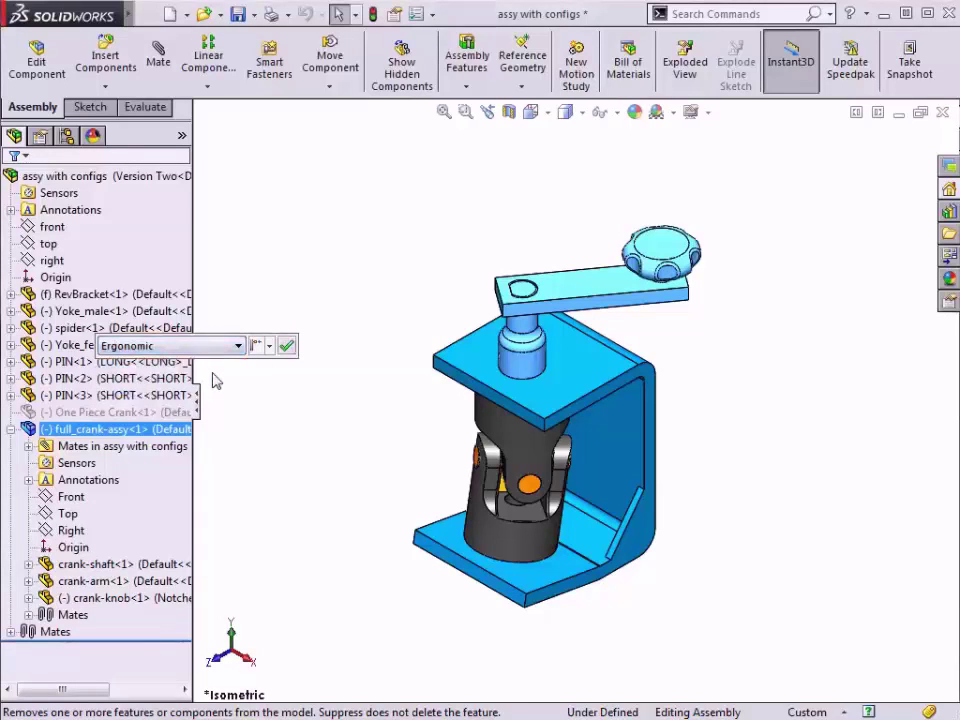
click(284, 345)
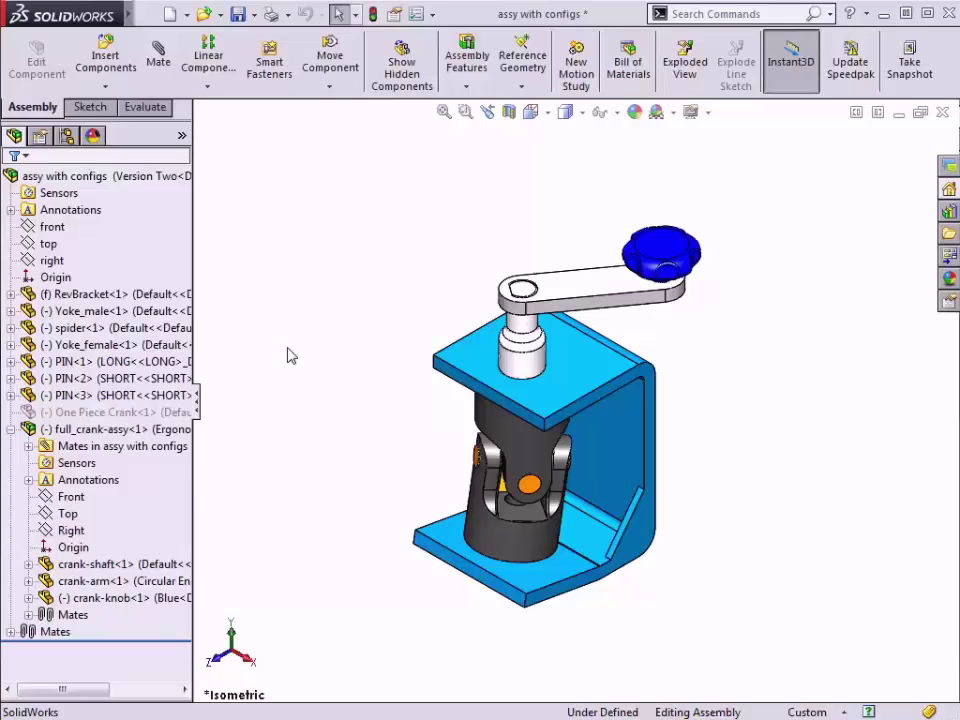
- Activate the Default configuration in the ConfigurationManager
click(66, 136)
double_click(89, 196)
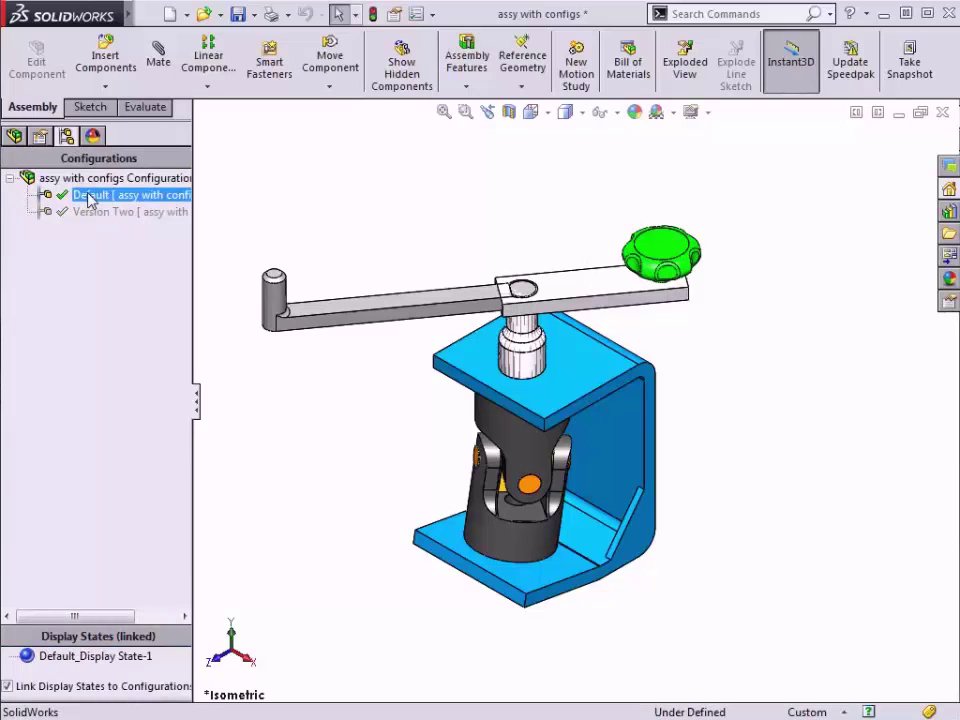
click(204, 251)
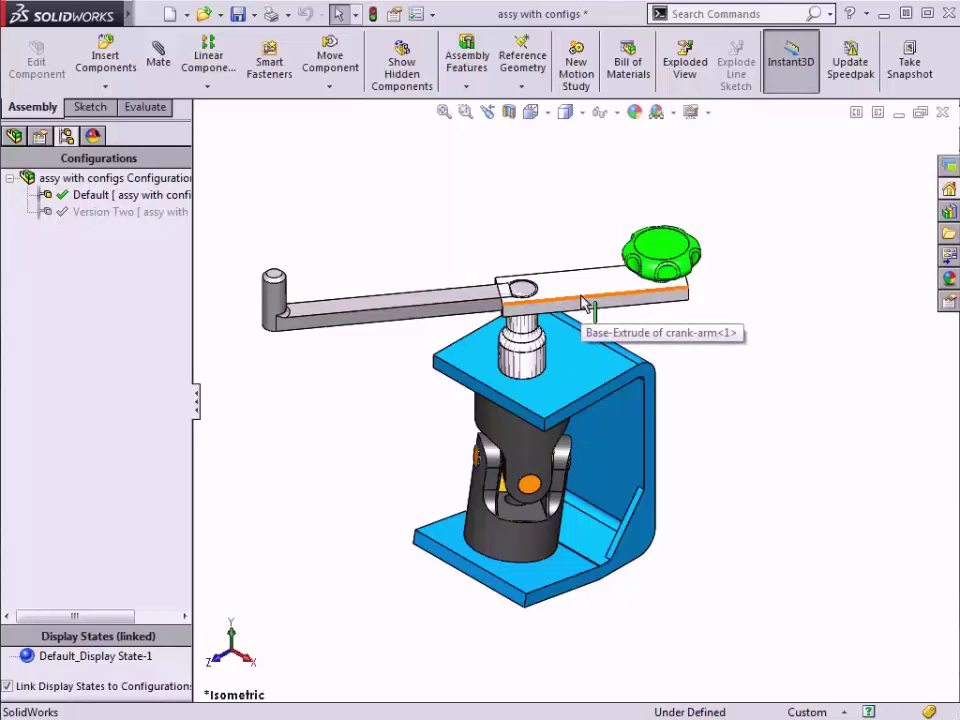
- Review the Default configuration's Properties and Advanced Options, then cancel without changes
click(102, 198)
right_click(98, 200)
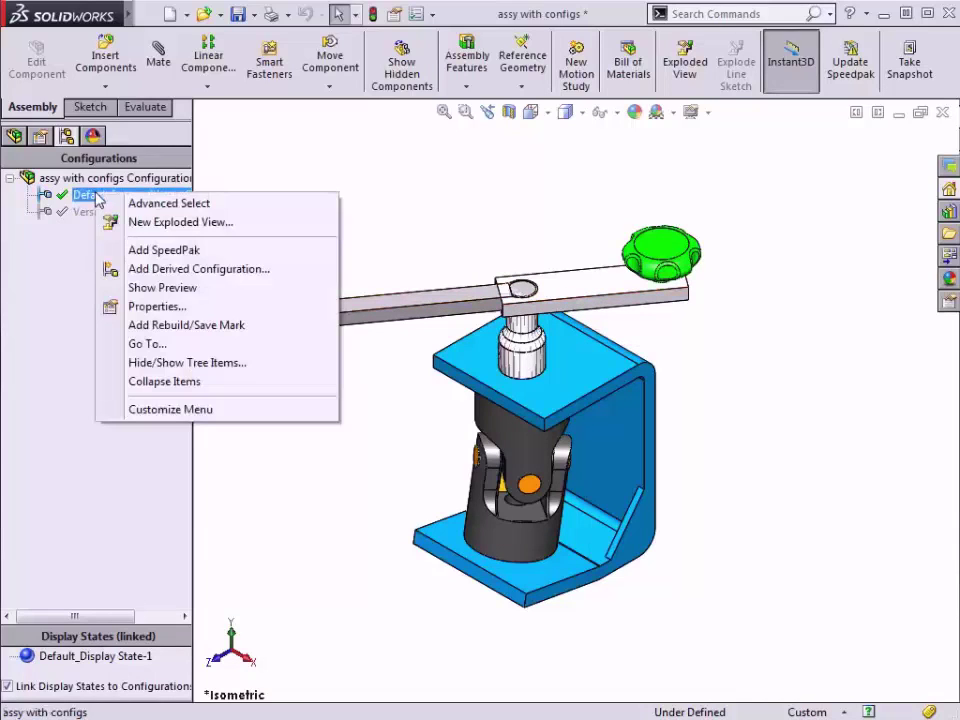
click(155, 306)
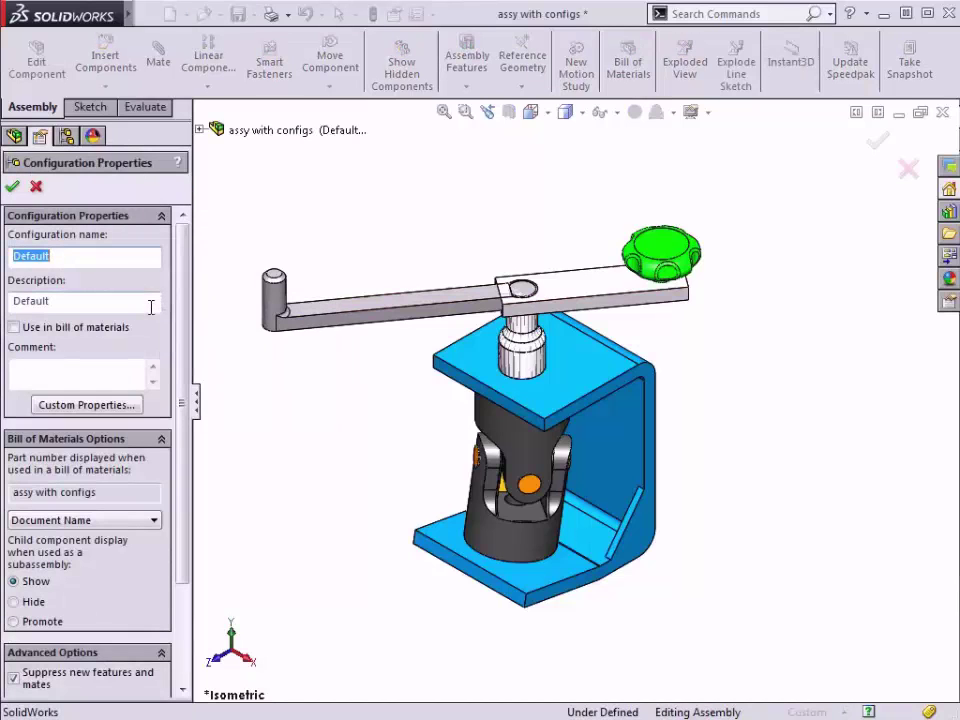
drag(180, 328, 181, 450)
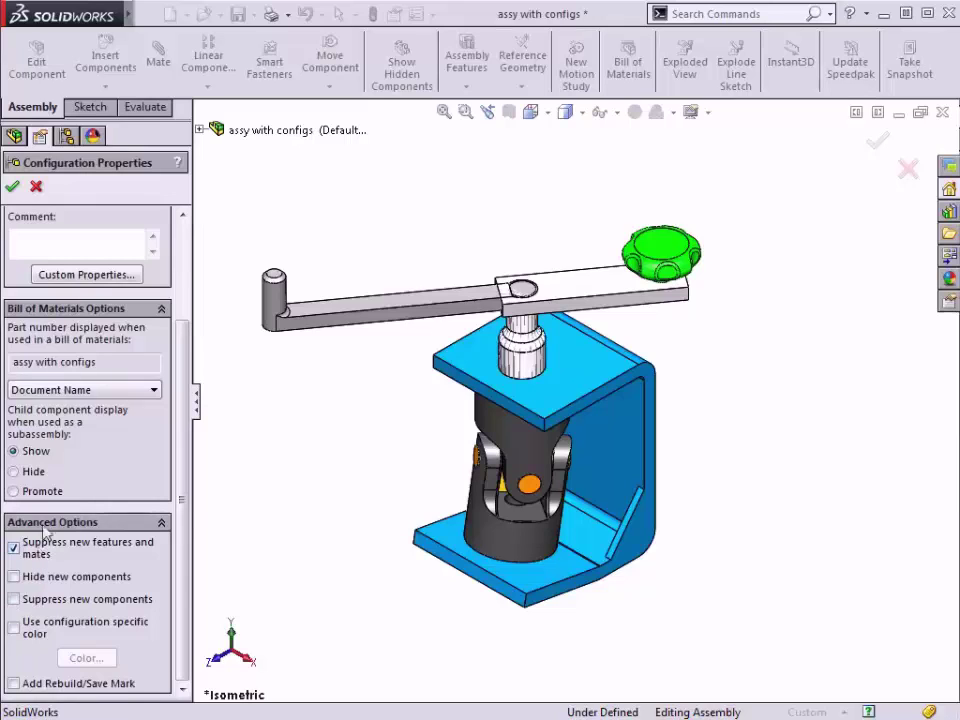
click(36, 186)
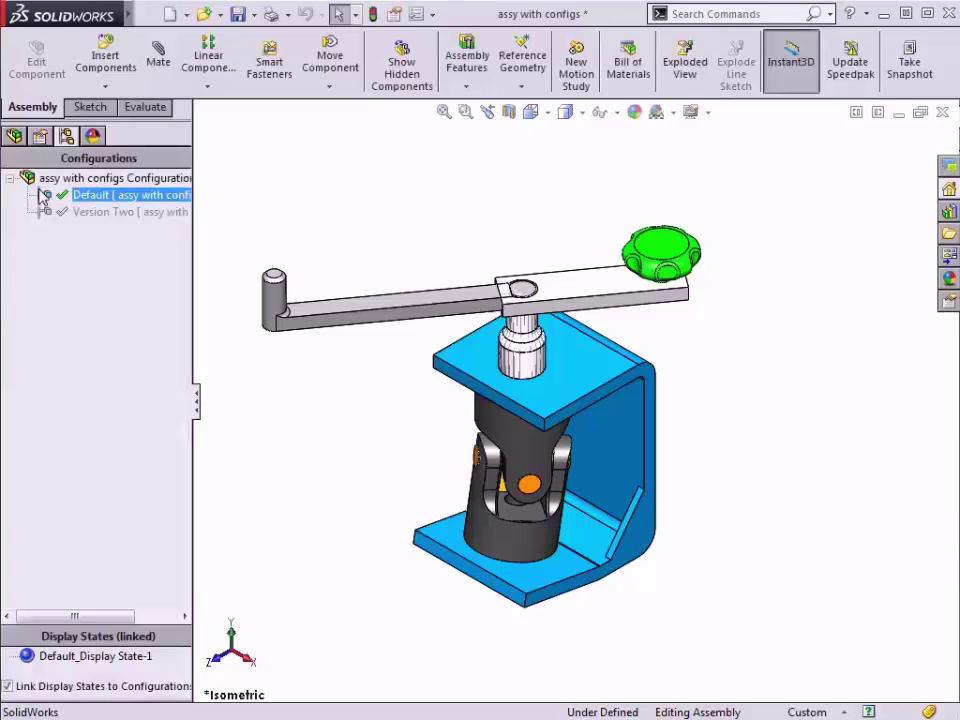
- Expand Mates, select Concentric9, and drag the crank arm off its shaft
click(14, 137)
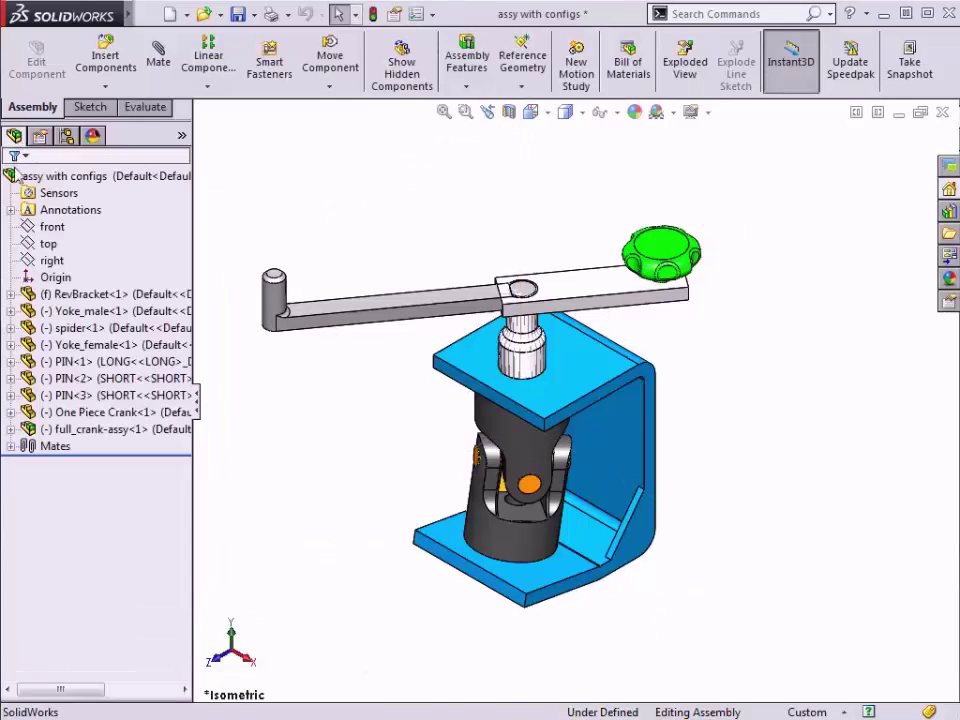
click(11, 447)
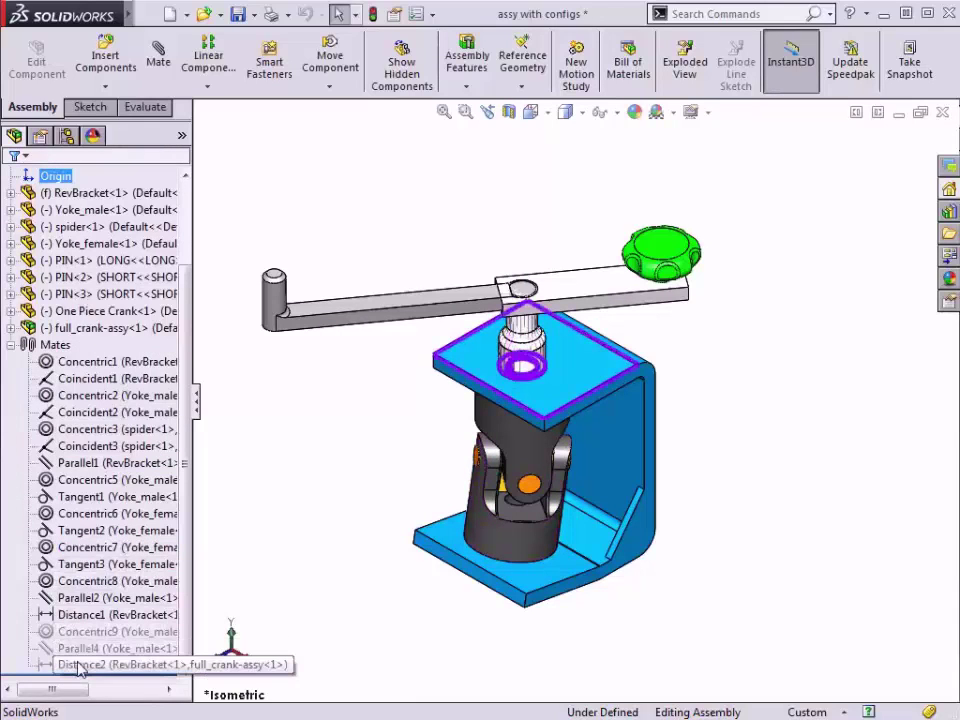
click(110, 631)
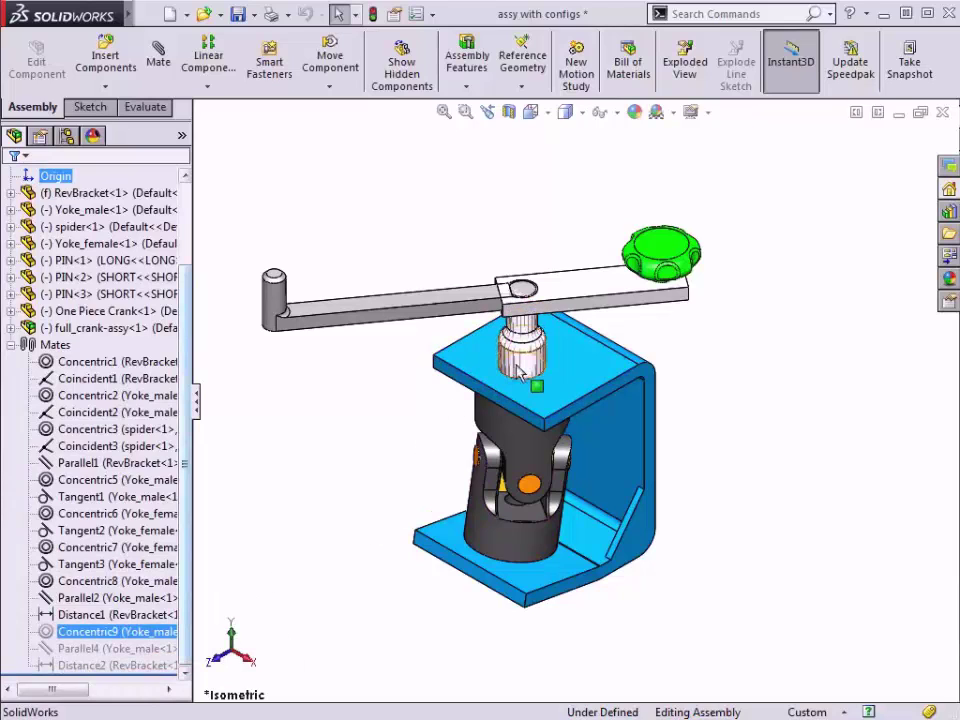
drag(587, 310, 686, 222)
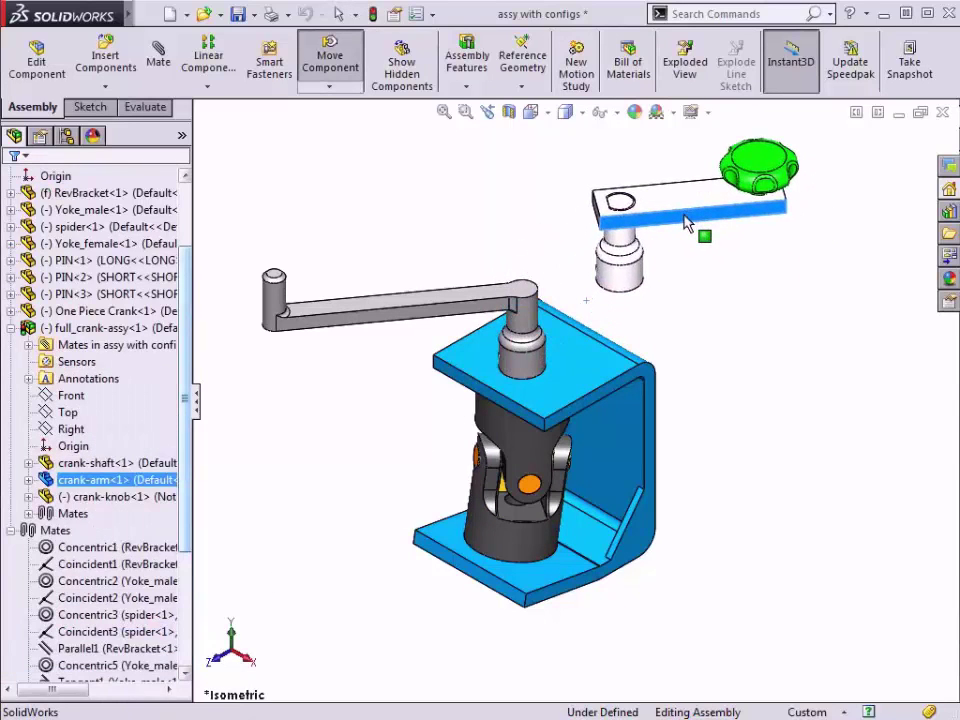
key(Escape)
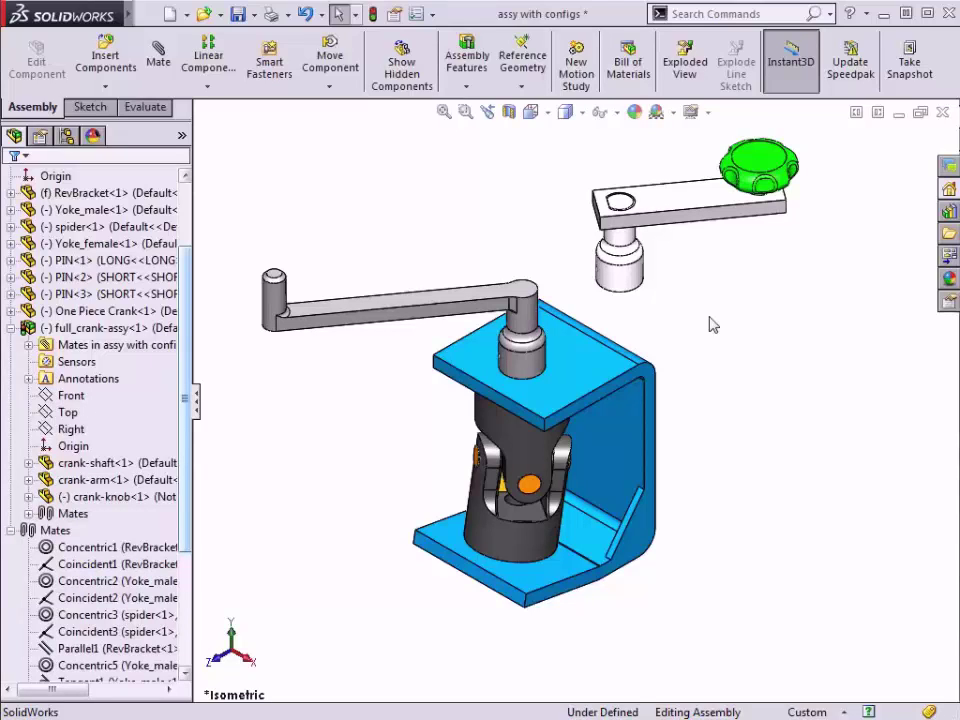
- Suppress full_crank-assy, leaving only the One Piece Crank on the bracket
click(686, 225)
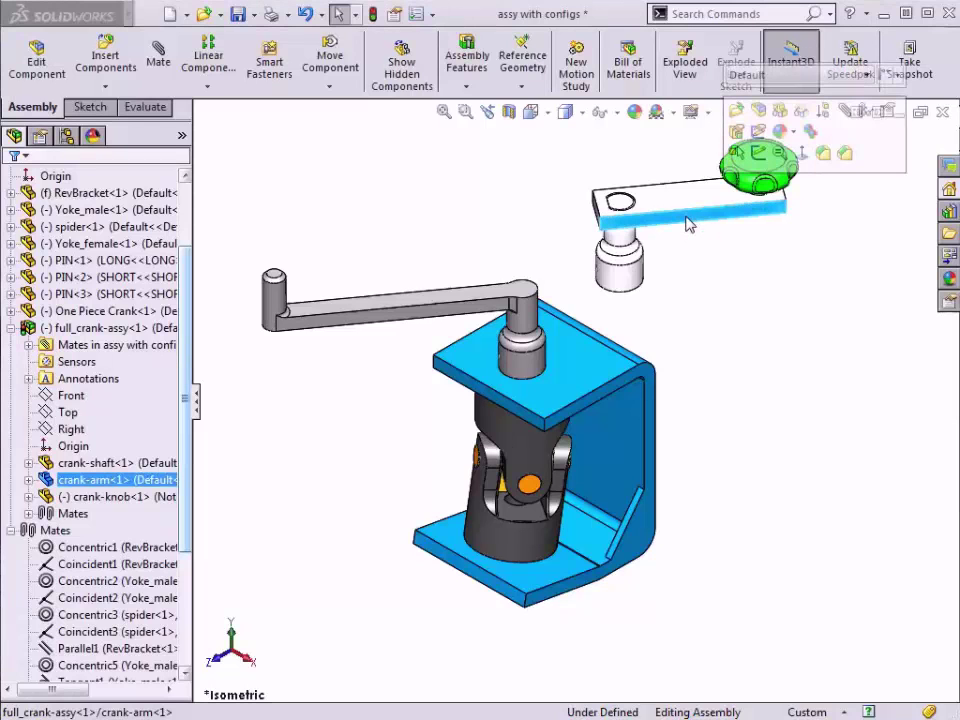
click(674, 296)
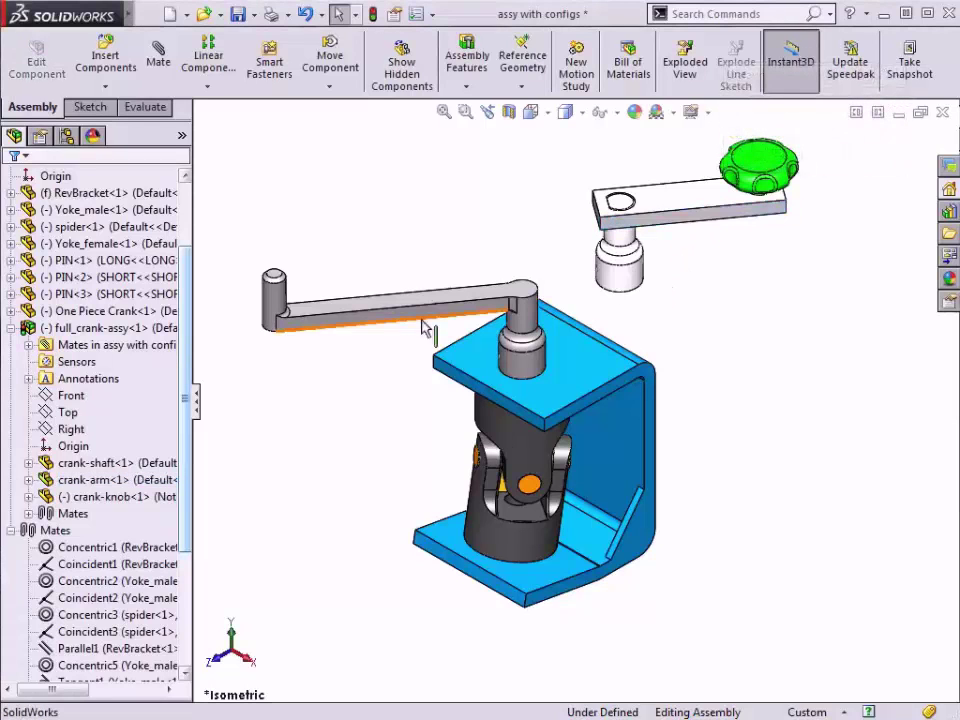
click(93, 330)
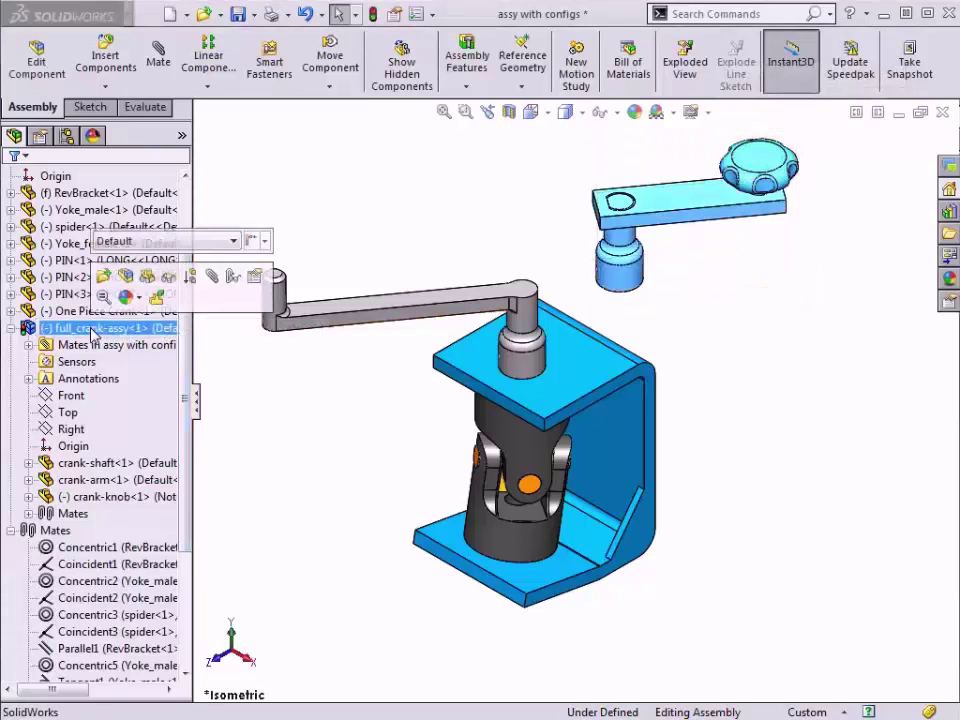
click(187, 282)
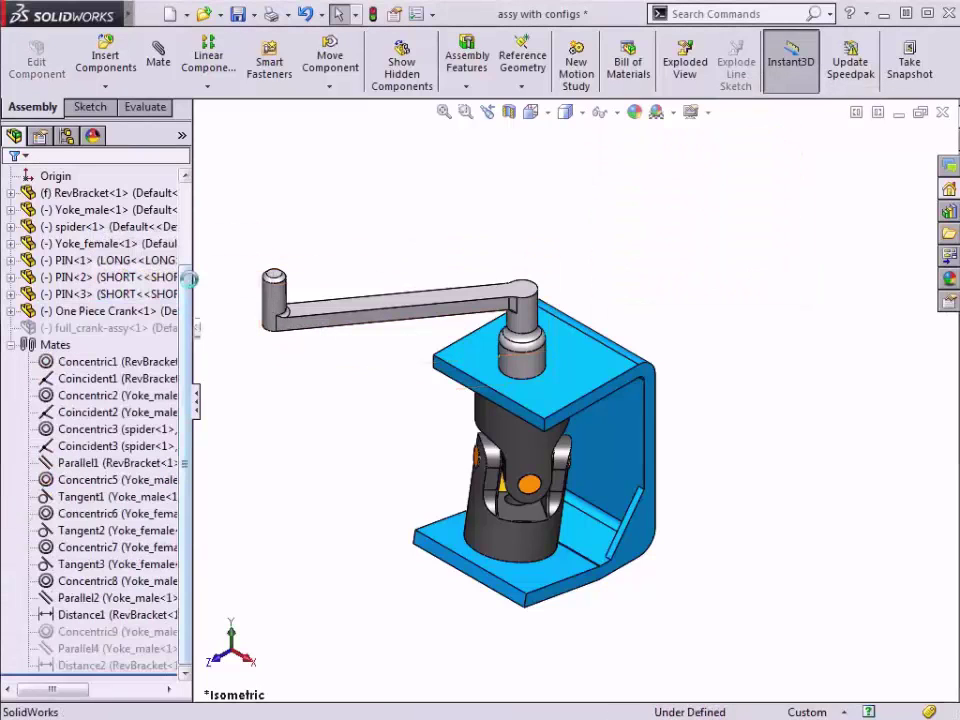
- Rename the Default configuration to 'Version One', then activate Version Two
click(66, 137)
click(88, 197)
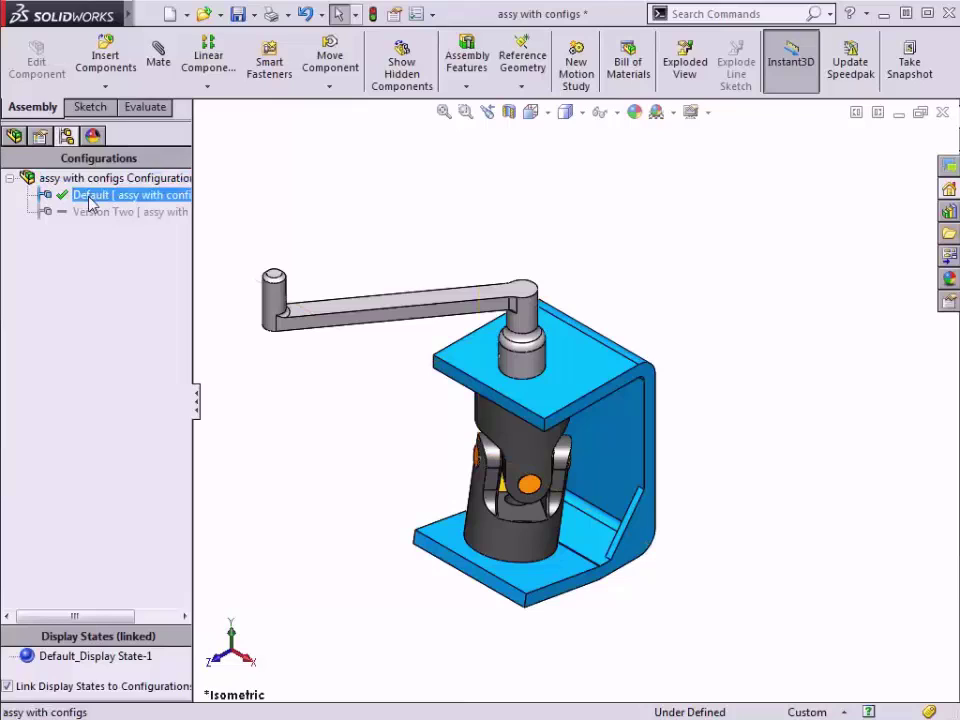
click(90, 200)
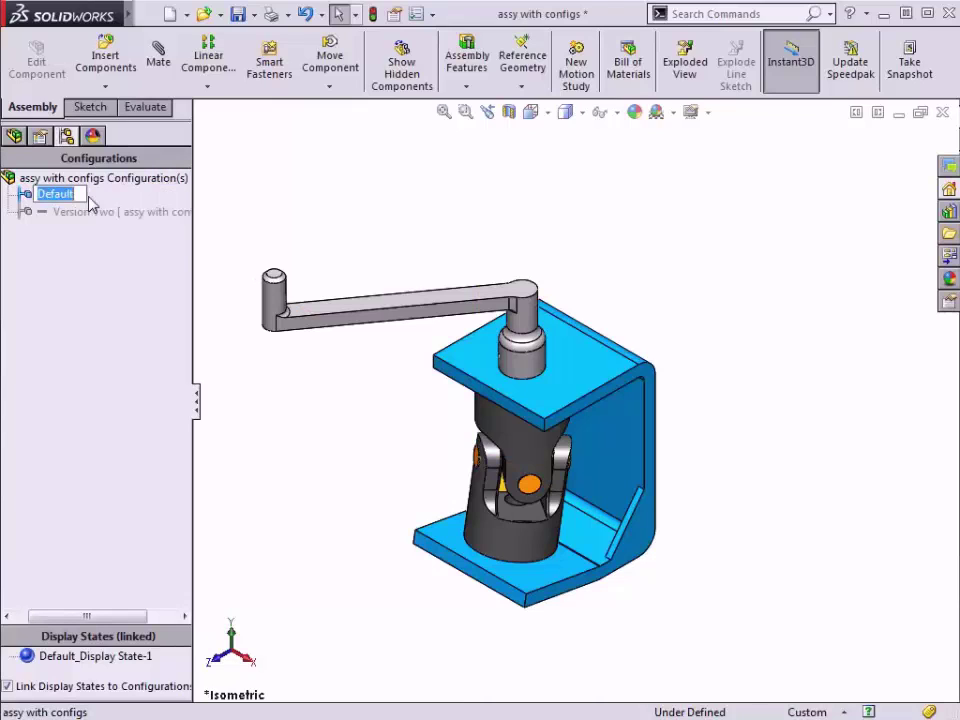
text(Version )
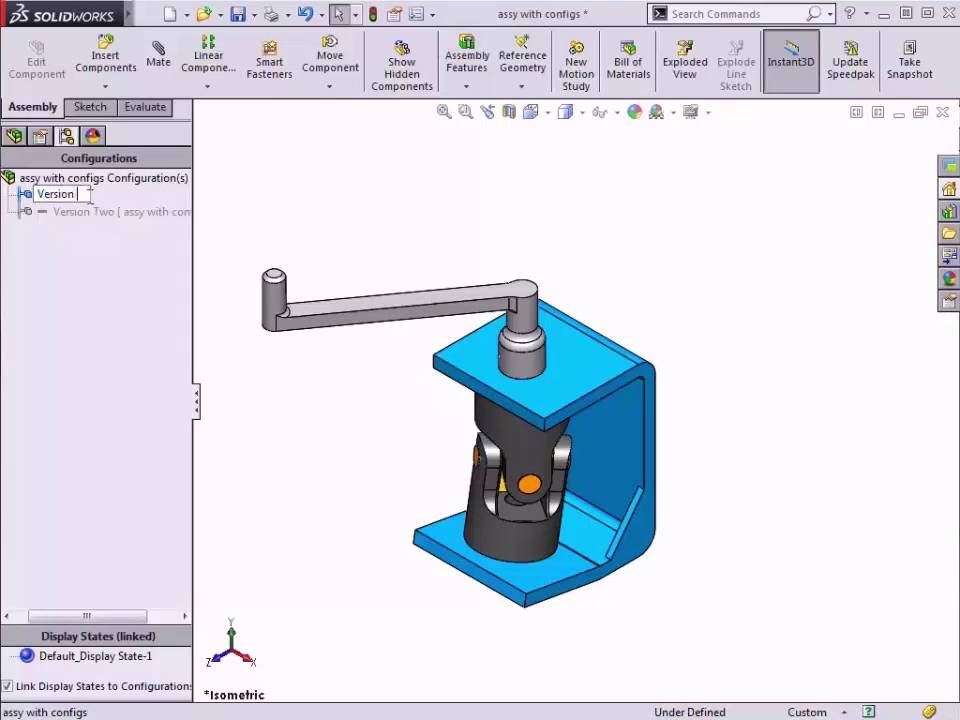
text(One)
key(Return)
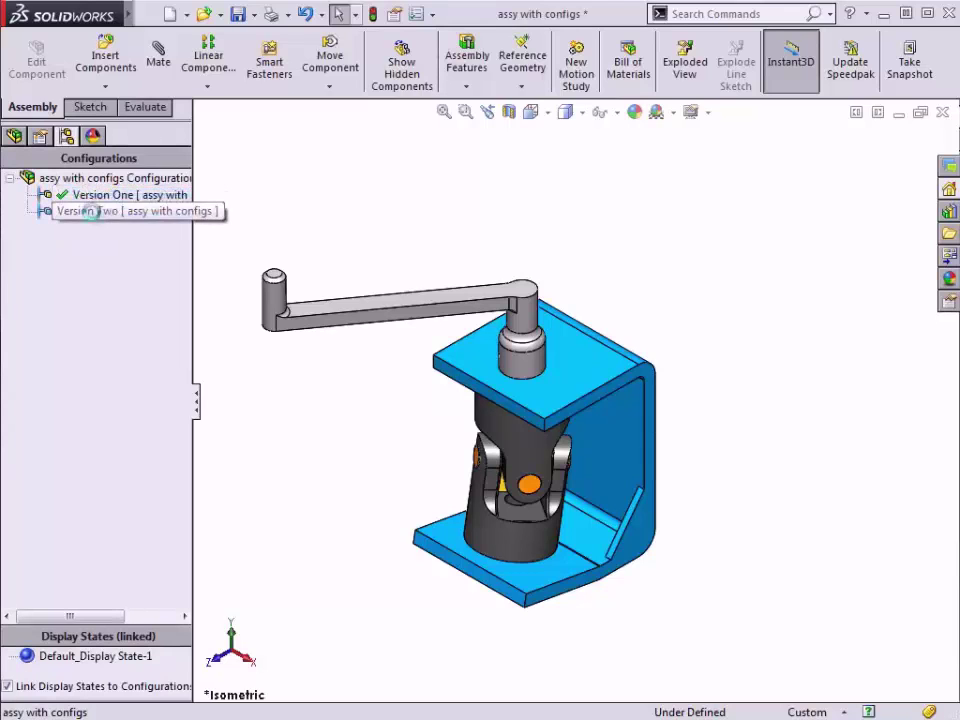
double_click(92, 212)
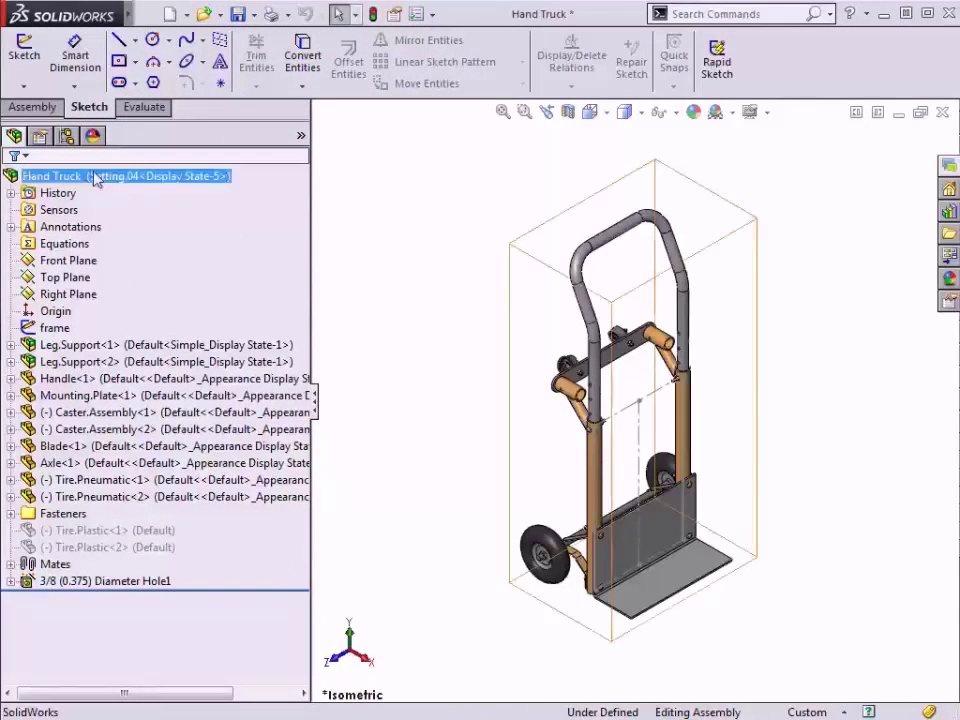
- Open the Hand Truck design table for editing without adding rows or columns
click(67, 139)
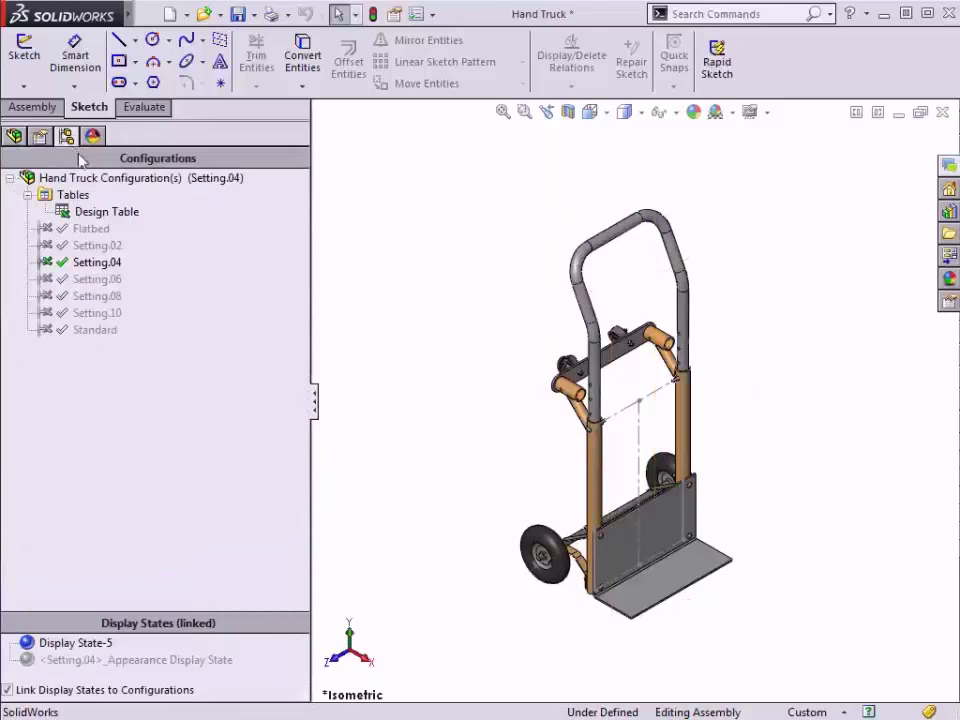
click(122, 212)
right_click(122, 213)
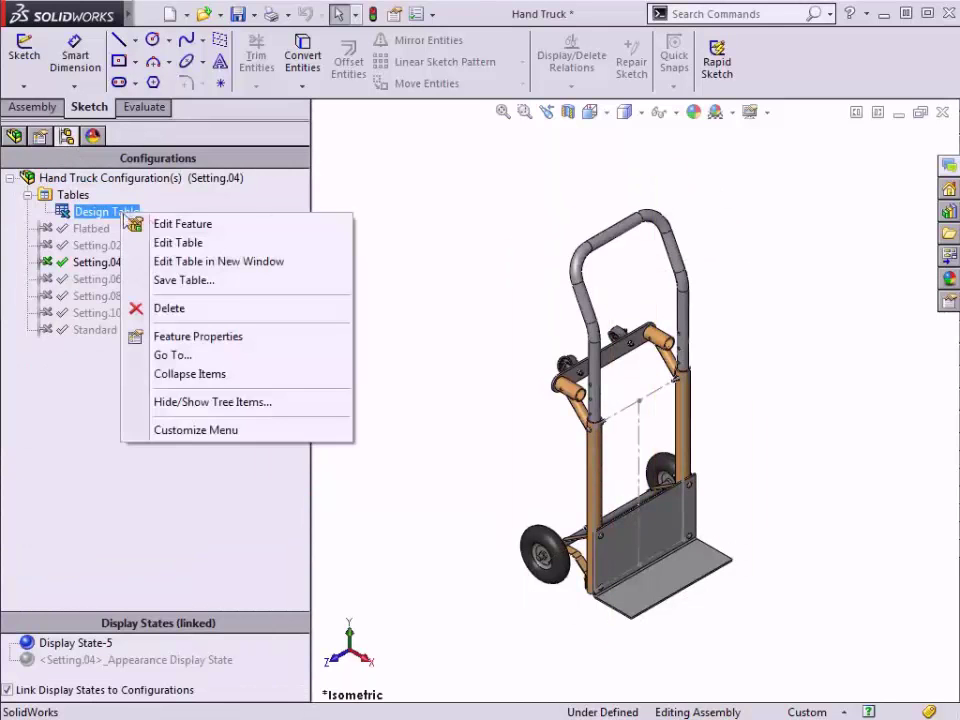
click(184, 246)
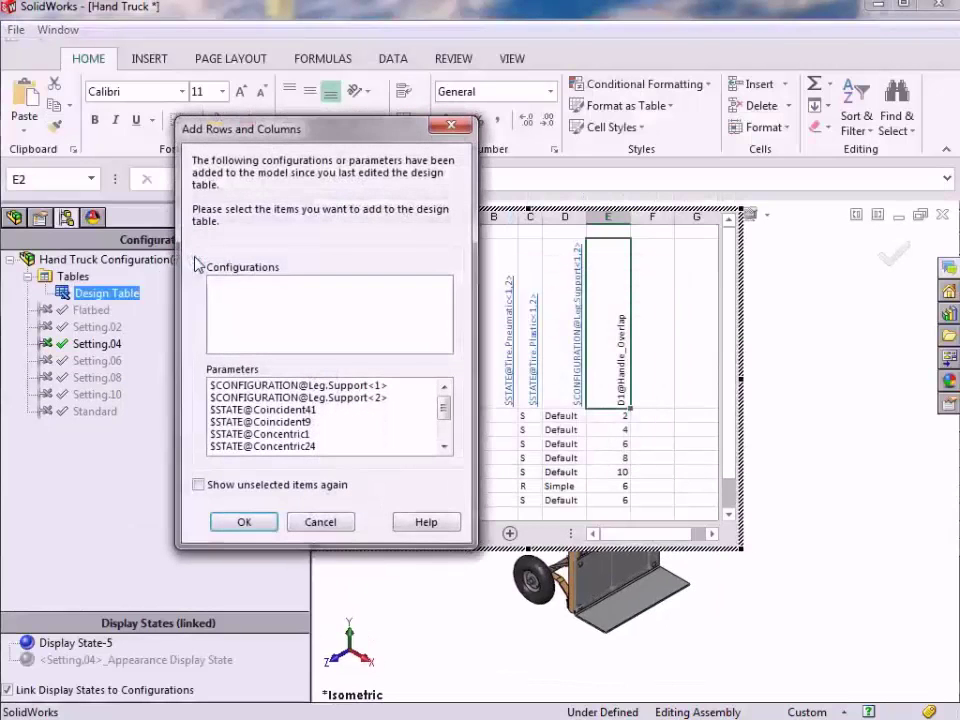
click(318, 520)
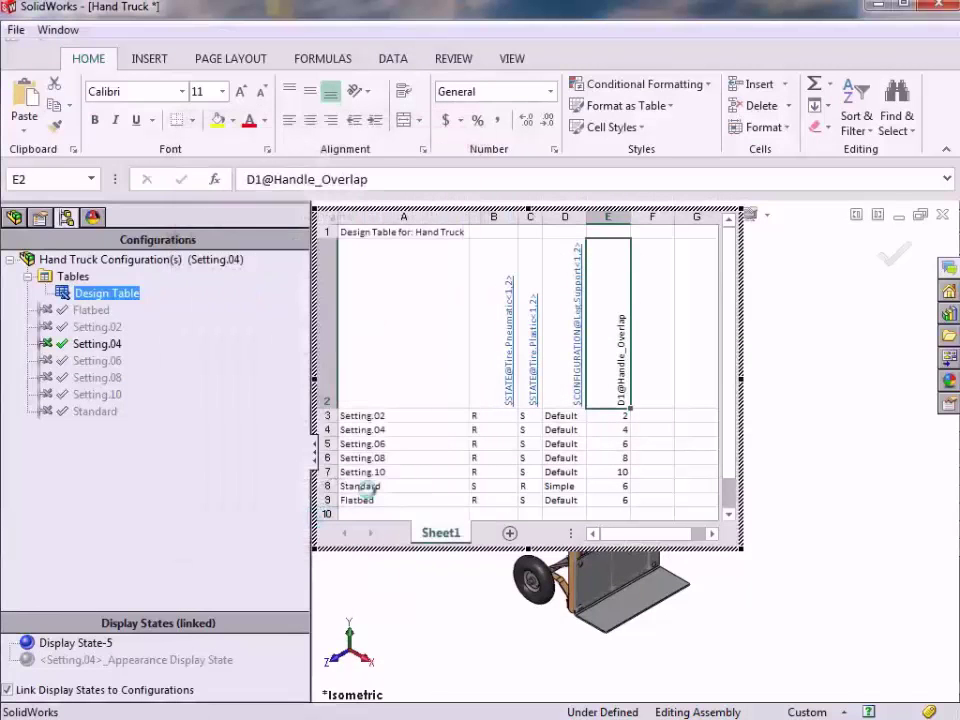
- Check Setting.02's tire states, leg support and D1@Handle_Overlap values, then close the table
click(484, 419)
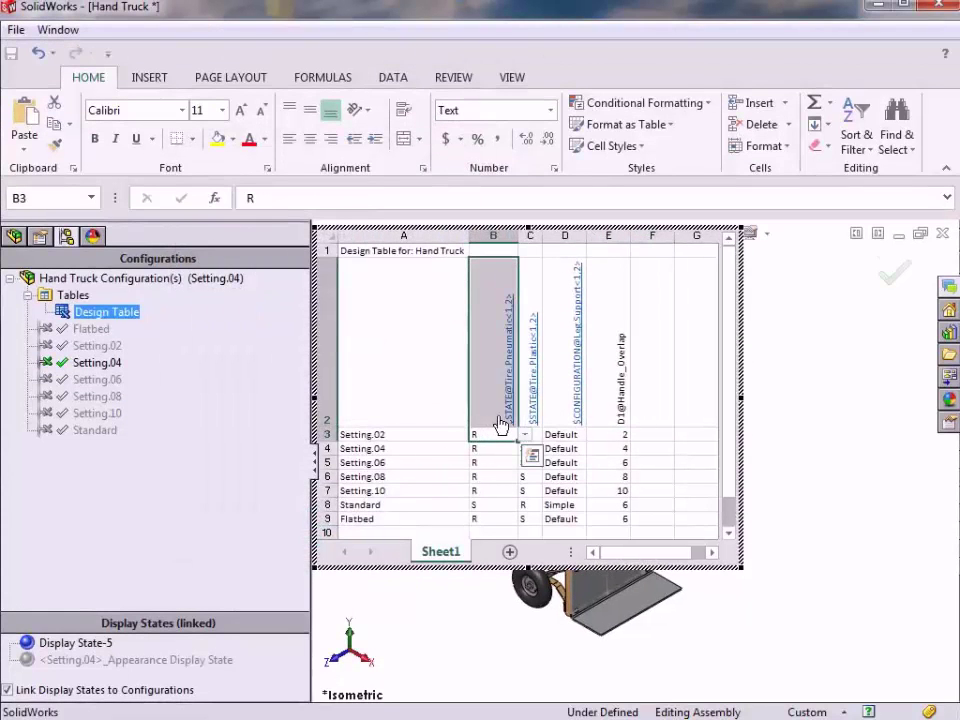
click(530, 434)
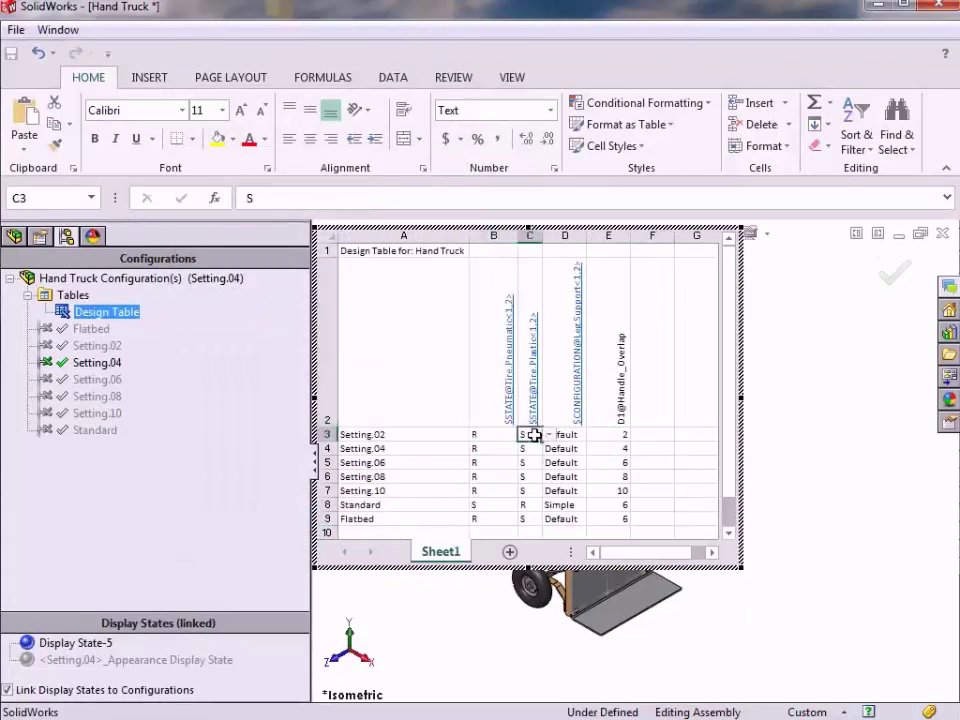
click(573, 434)
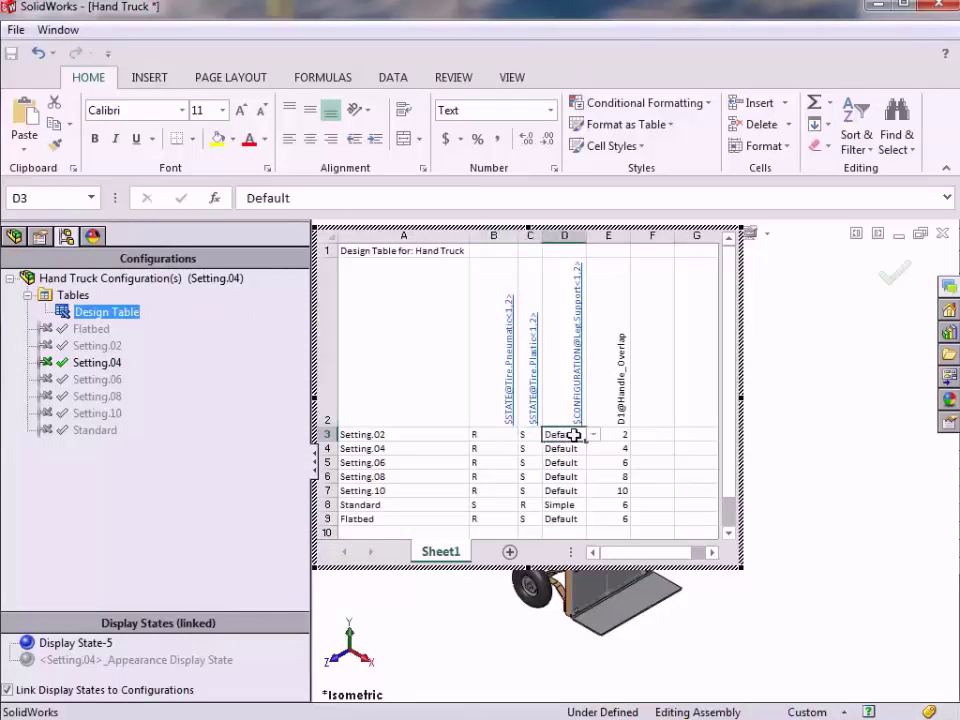
click(617, 434)
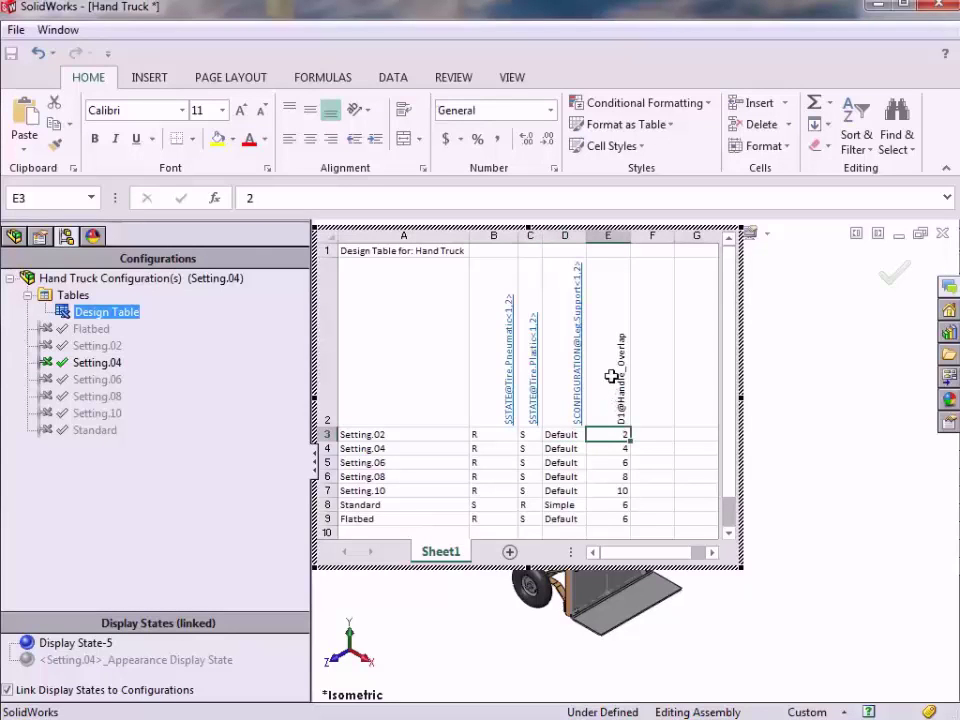
click(611, 376)
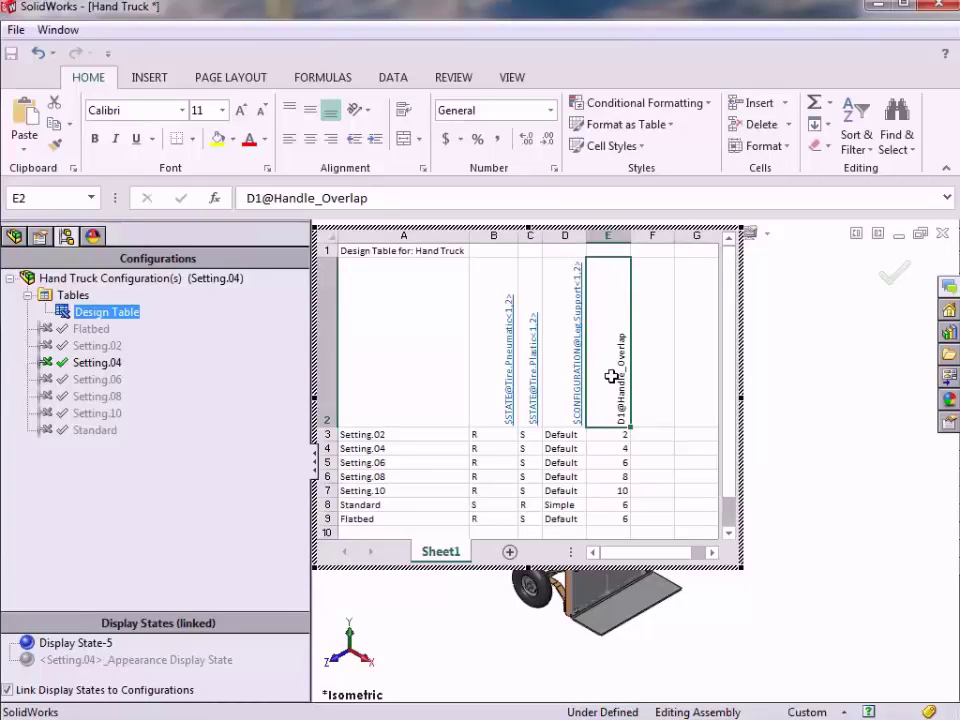
click(804, 362)
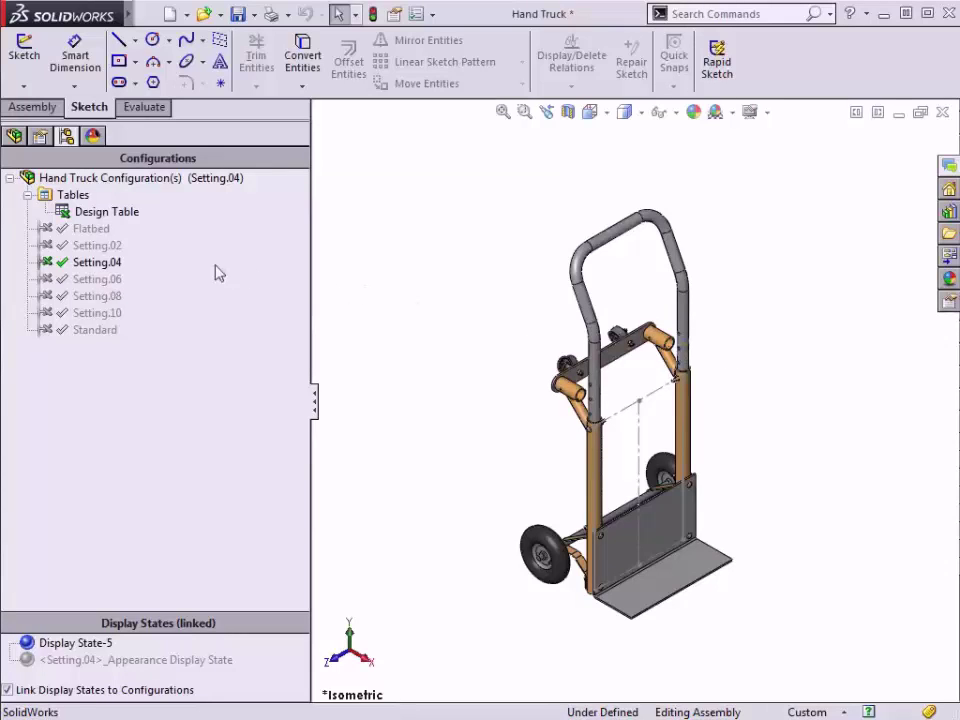
- Activate Setting.02, Flatbed, Setting.04 and Standard in turn to compare the variants
double_click(101, 246)
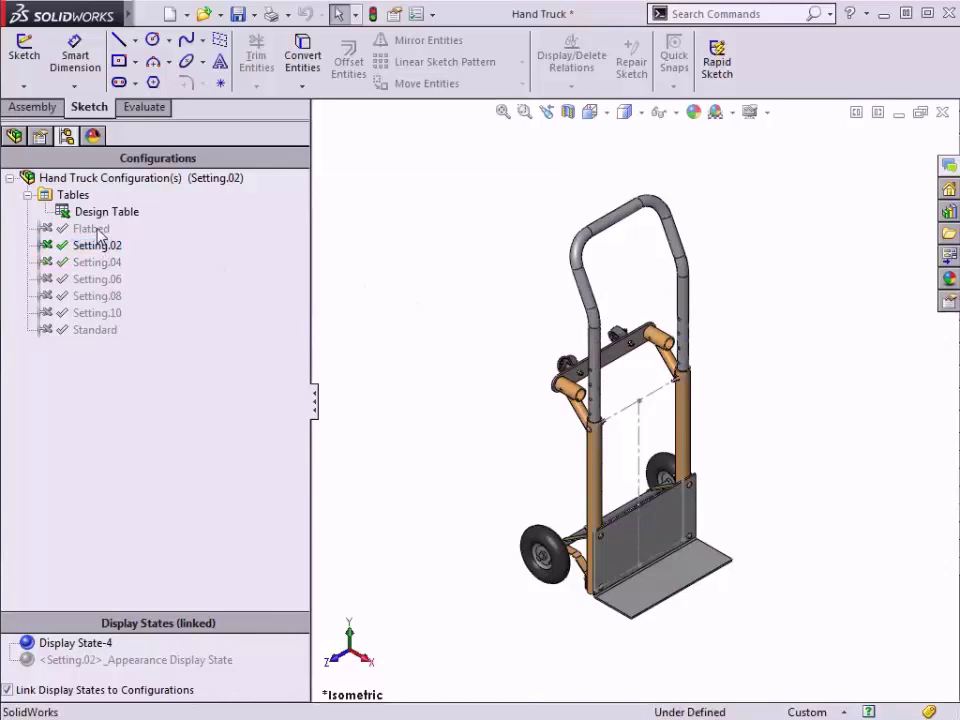
double_click(95, 229)
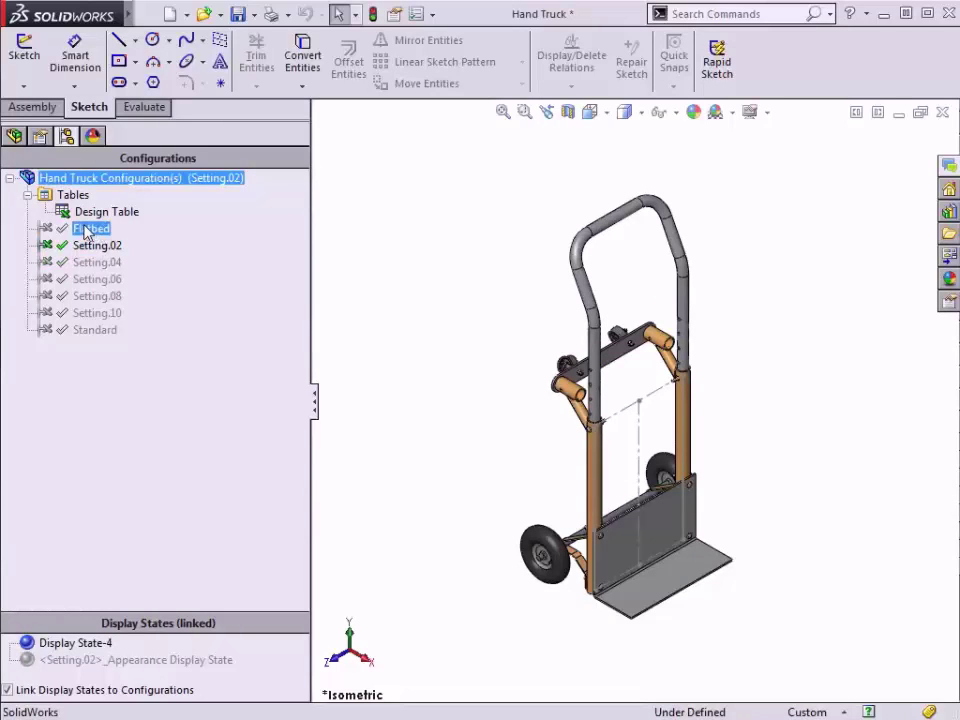
click(94, 262)
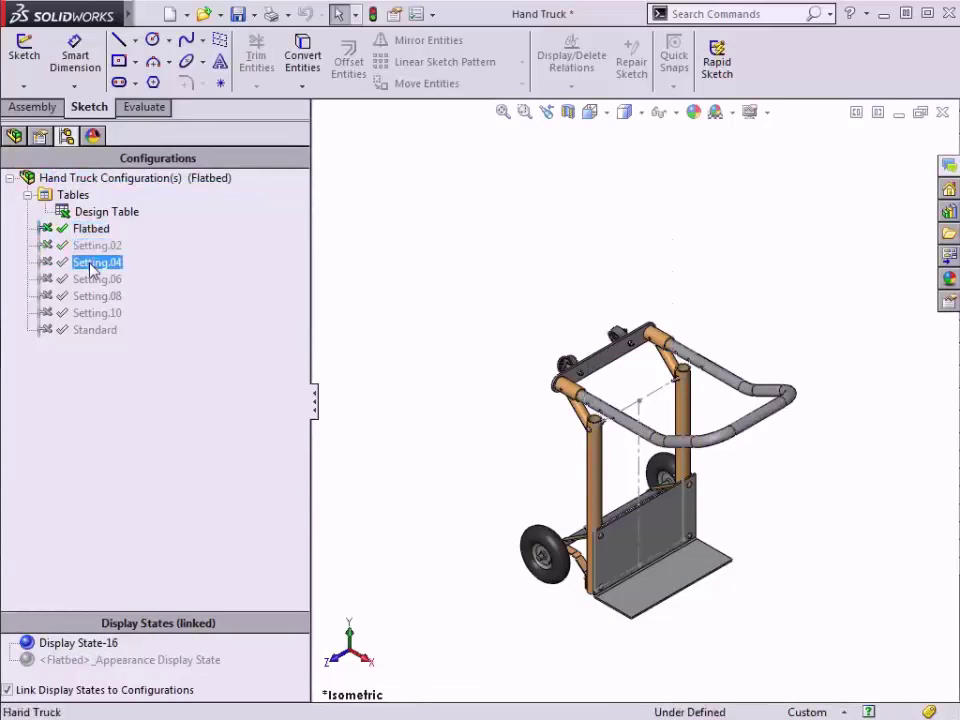
double_click(94, 262)
click(94, 330)
double_click(94, 331)
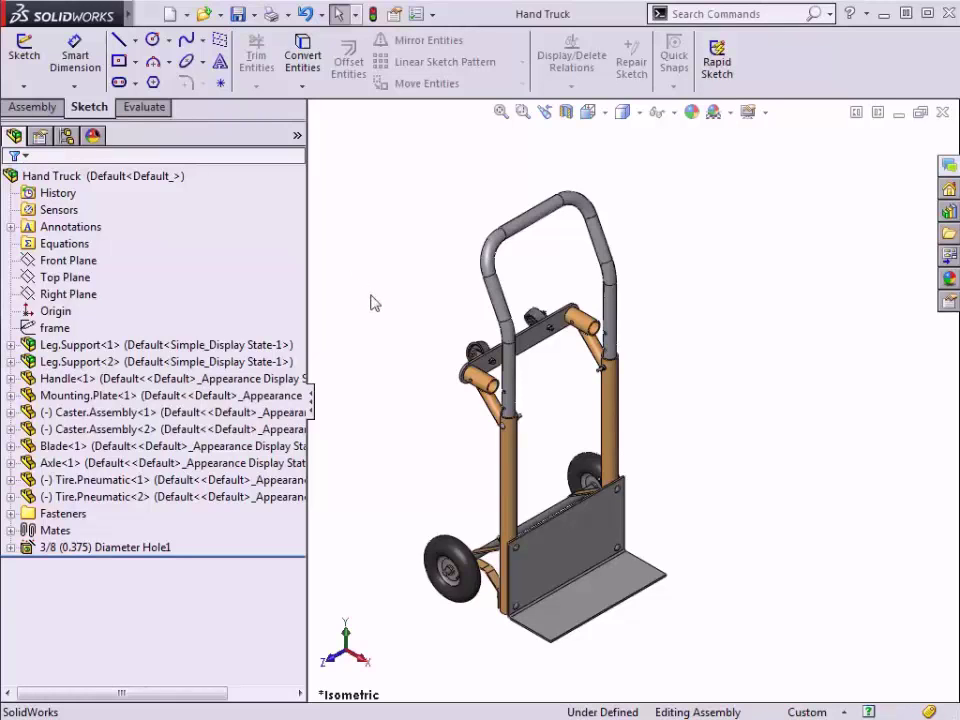
- Zoom in on the handle, fit the hand truck to view, and show its configurations list
scroll(518, 395, down, 3)
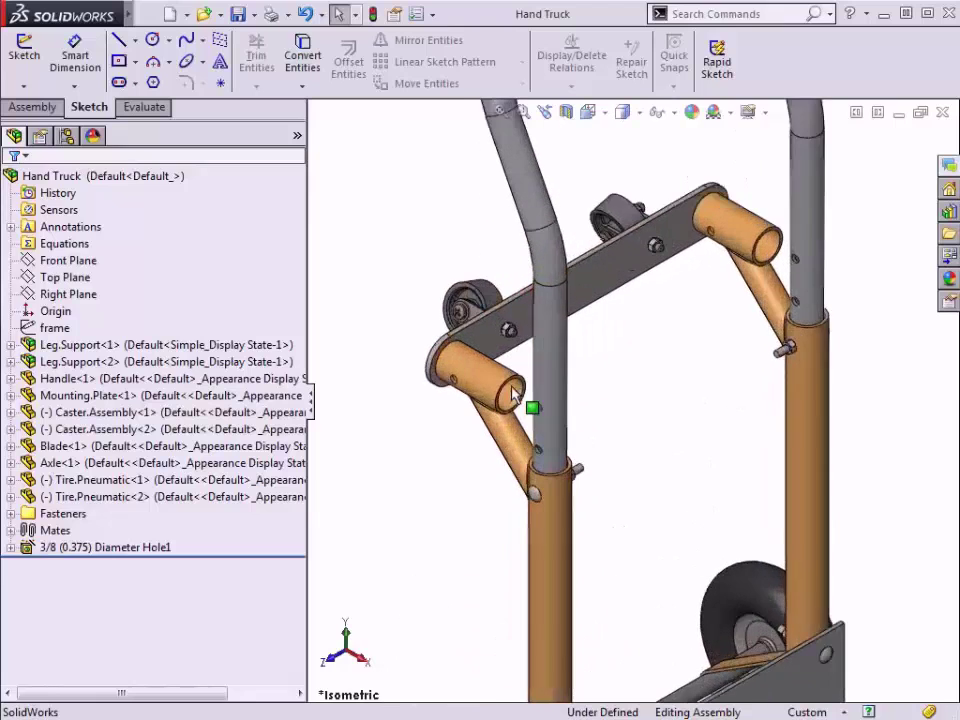
scroll(549, 430, down, 2)
scroll(549, 430, down, 2)
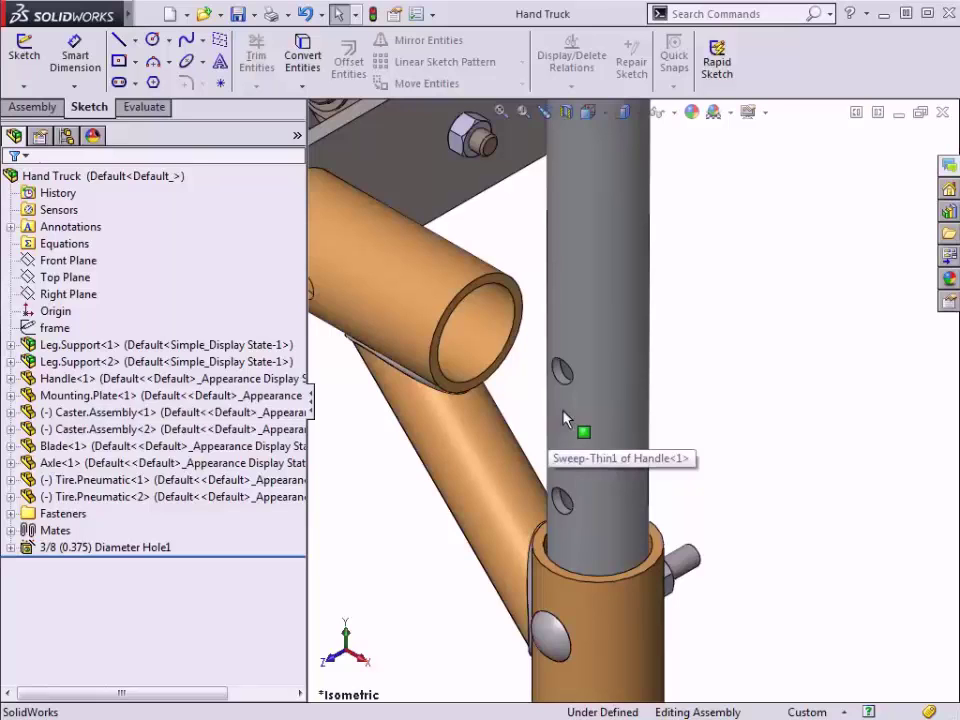
key(f)
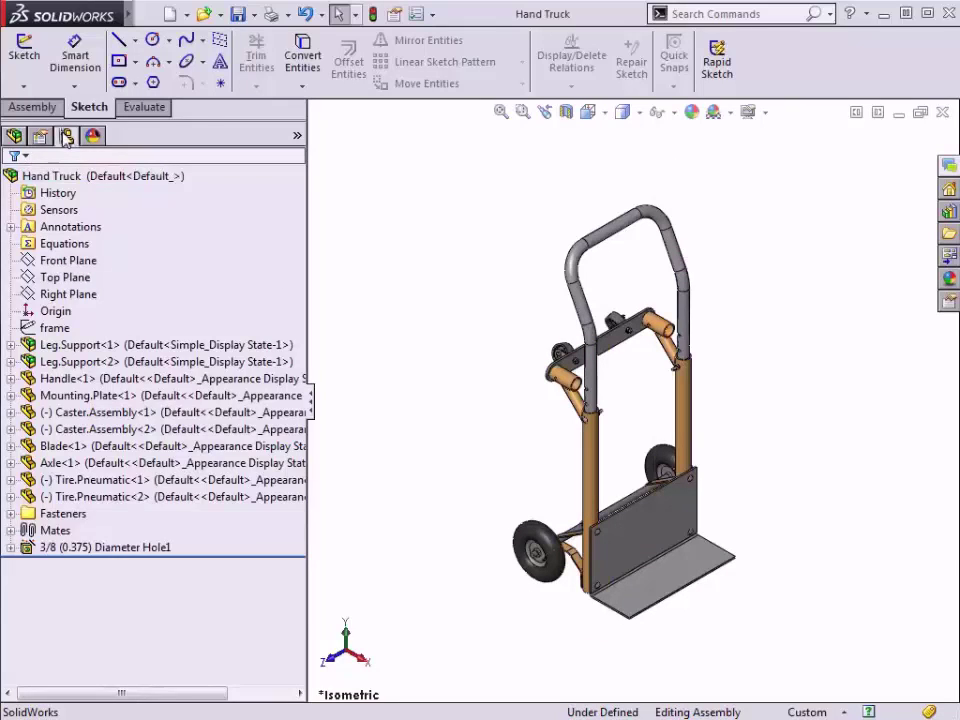
click(66, 136)
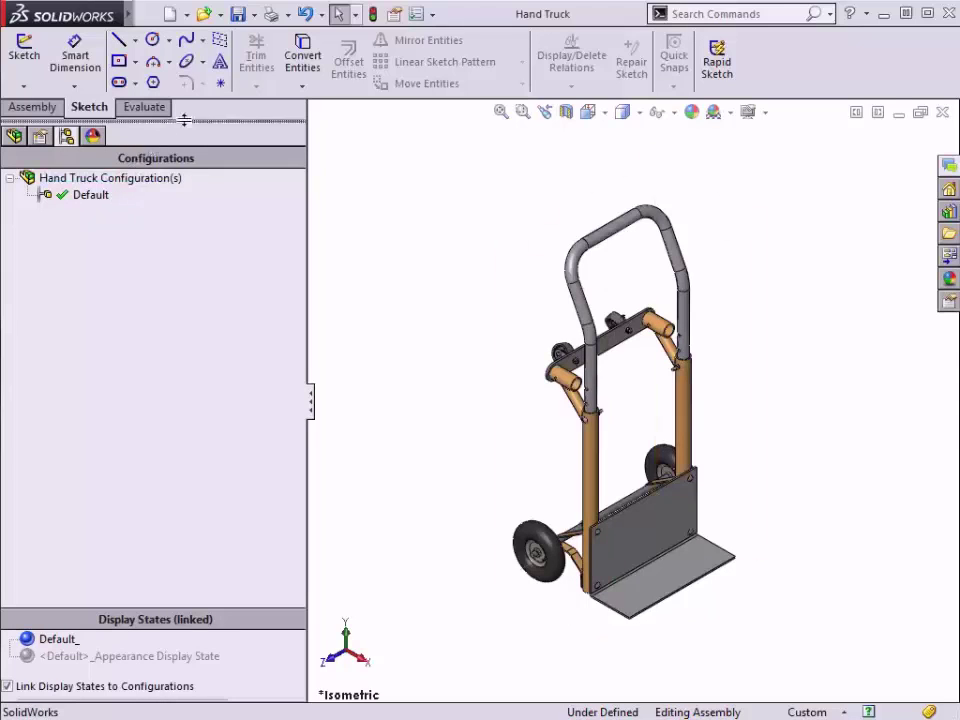
- Insert a new design table via Insert > Tables > Design Table with Auto-create as source
drag(182, 118, 176, 337)
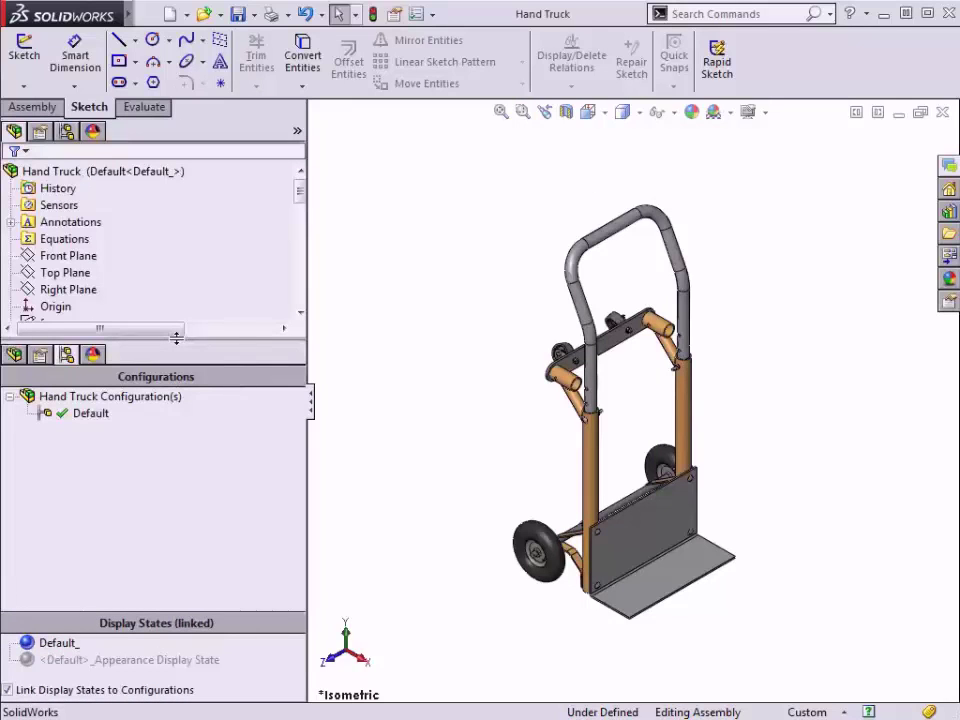
drag(176, 338, 195, 123)
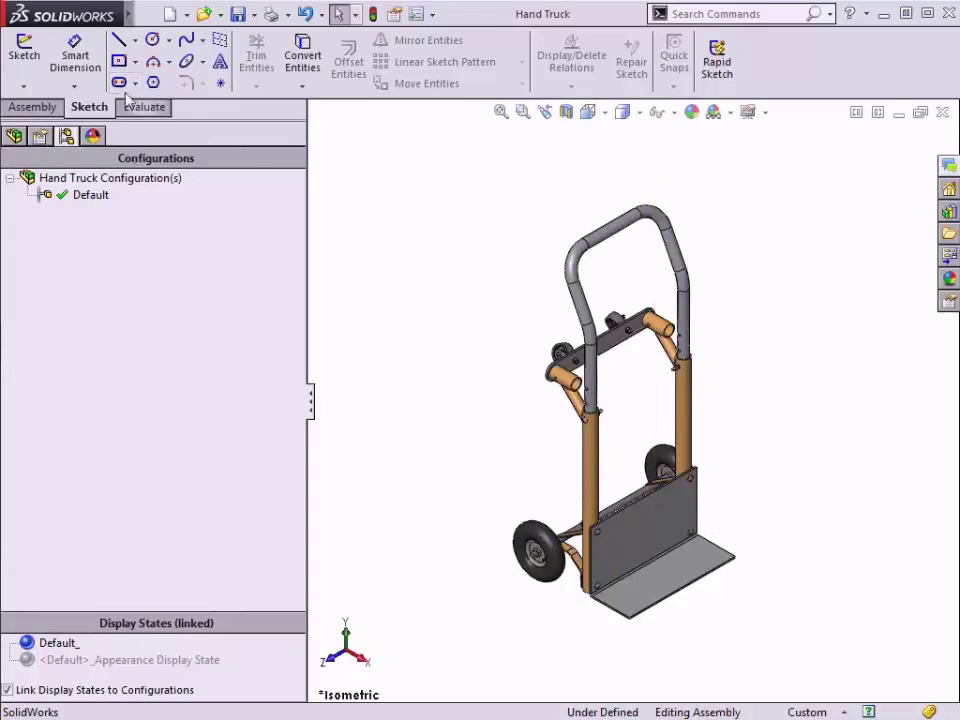
mouse_move(128, 14)
click(172, 15)
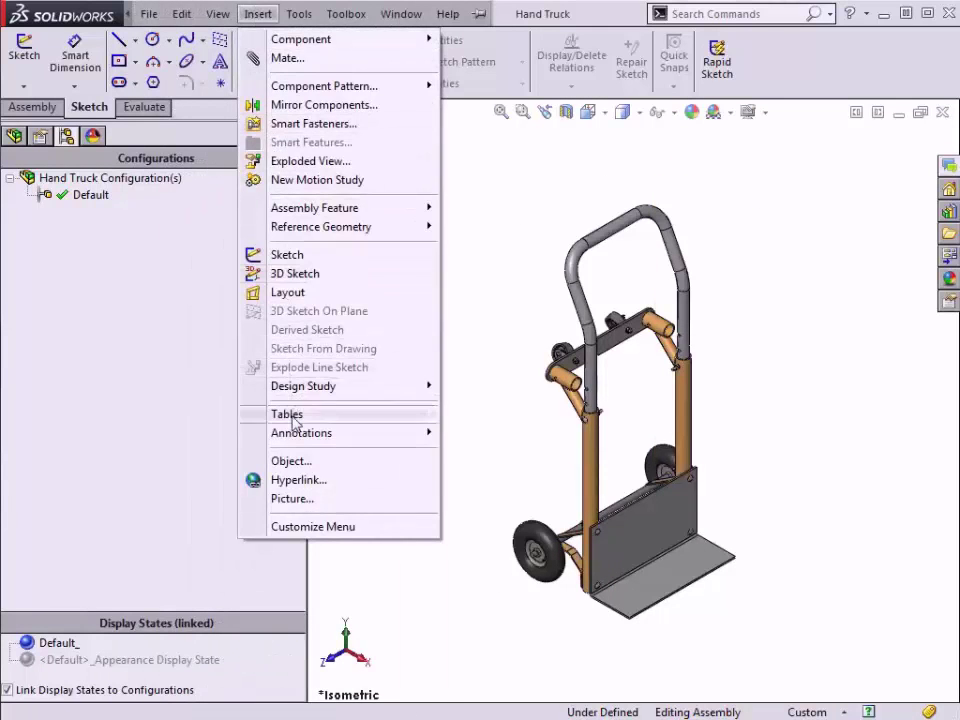
mouse_move(295, 418)
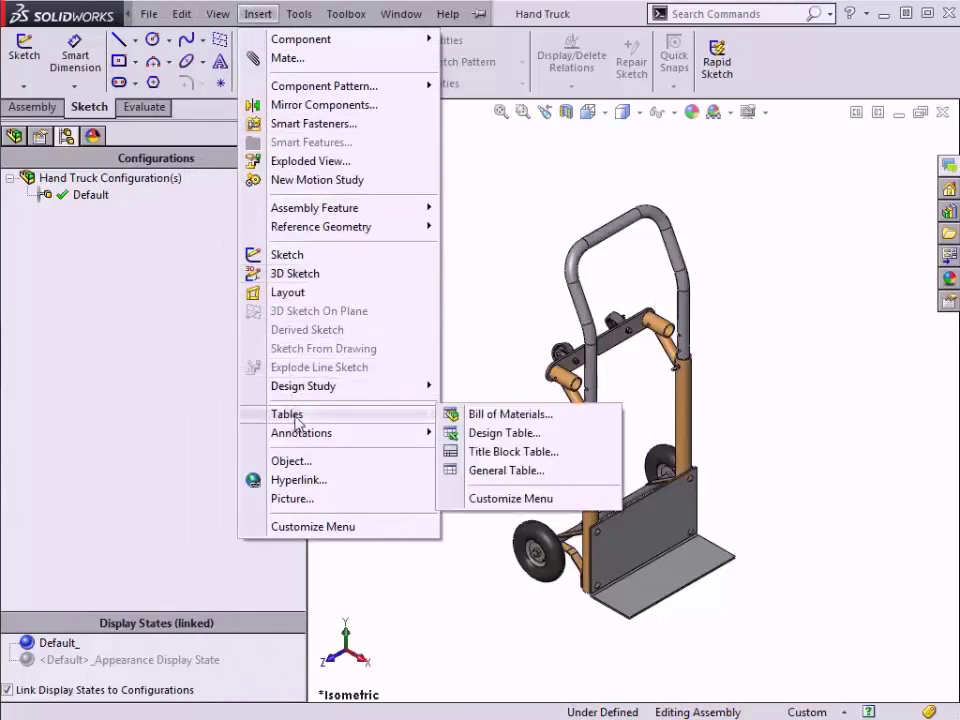
click(500, 434)
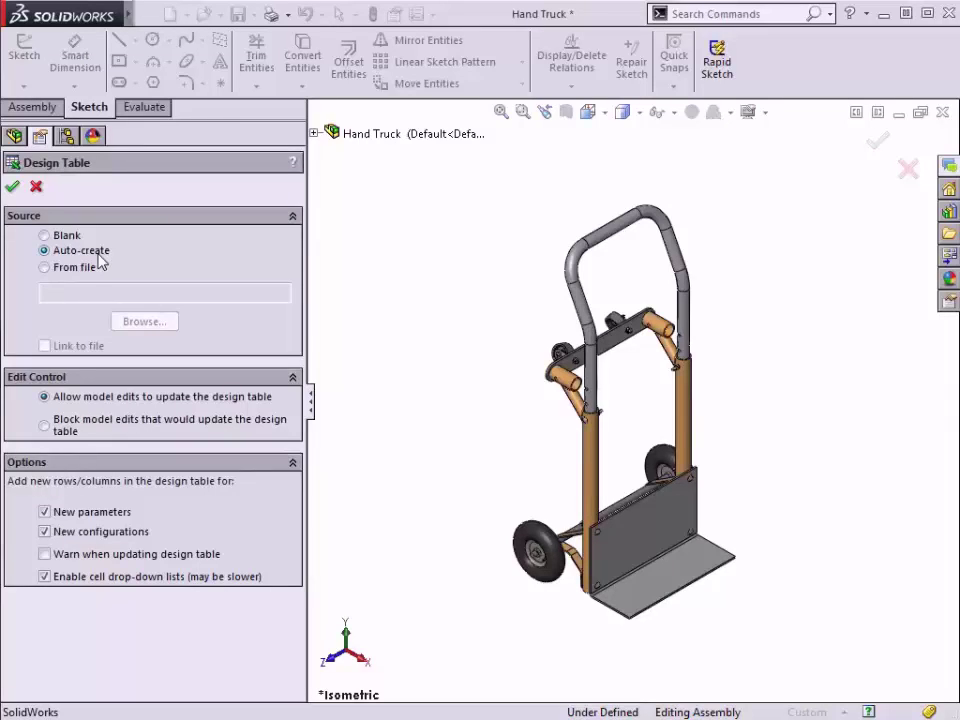
- Accept auto-create and add D1@Handle_Overlap as the table's dimension column
click(12, 188)
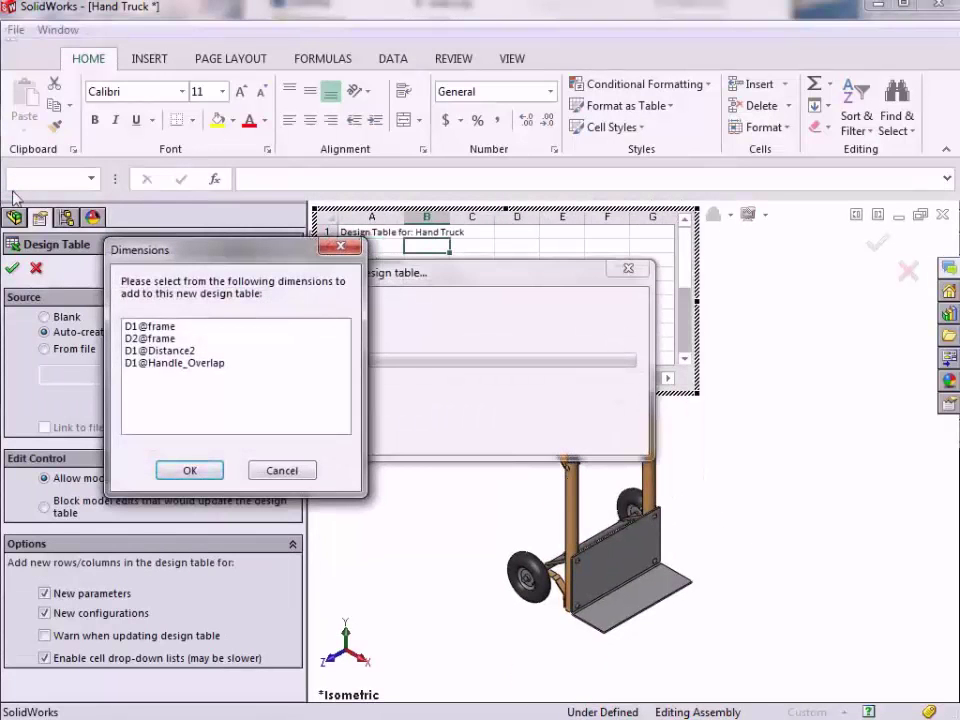
click(169, 365)
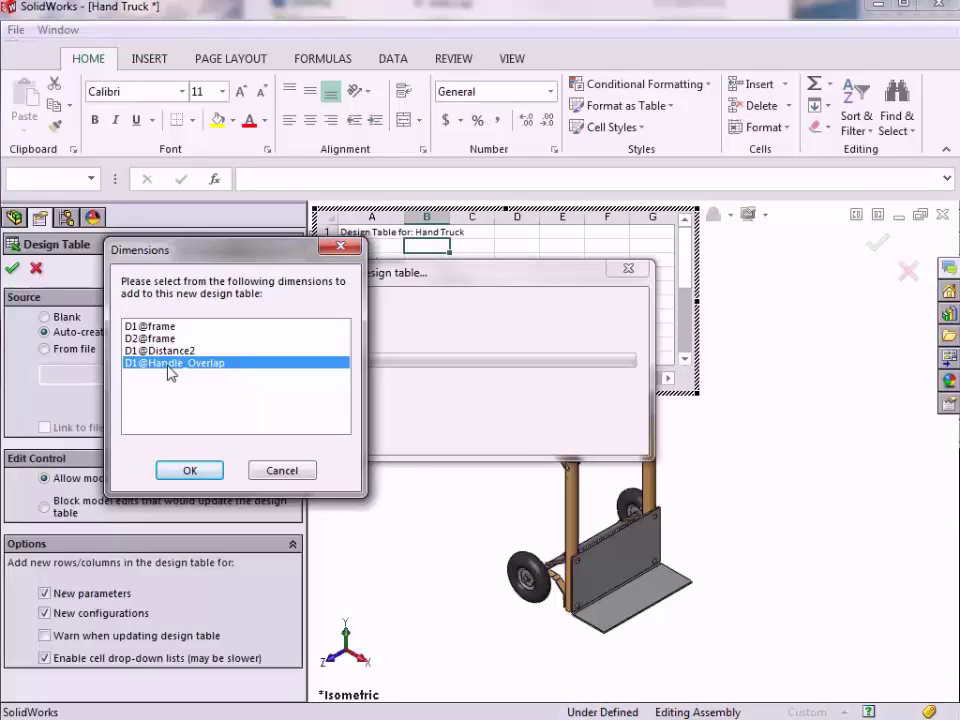
click(189, 470)
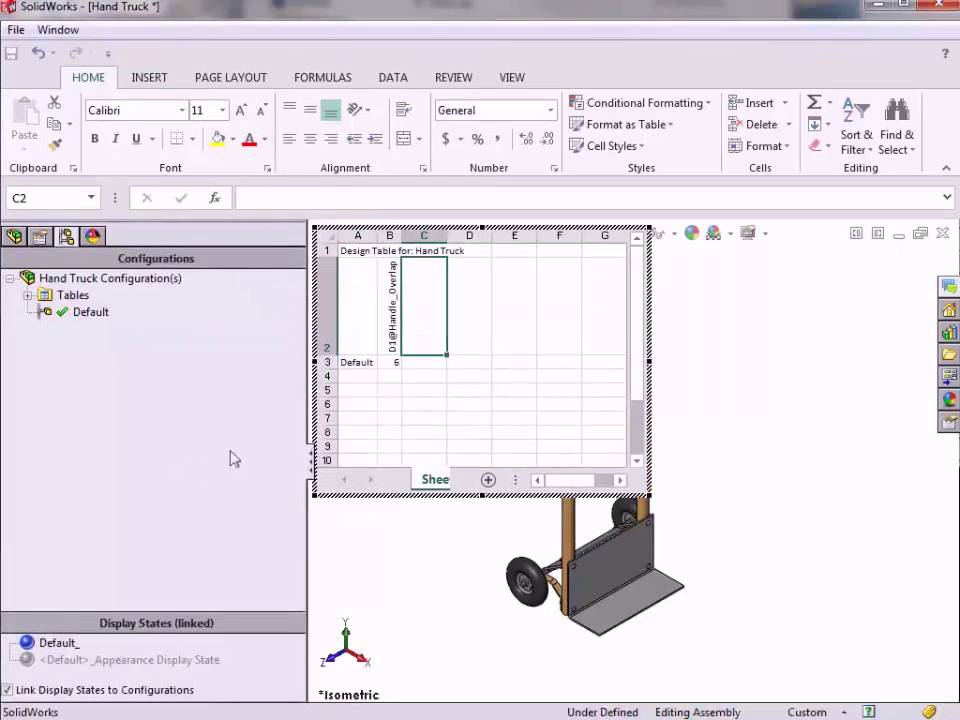
- Enter configuration names Setting.02 in A4 and Setting.04 in A5
click(354, 374)
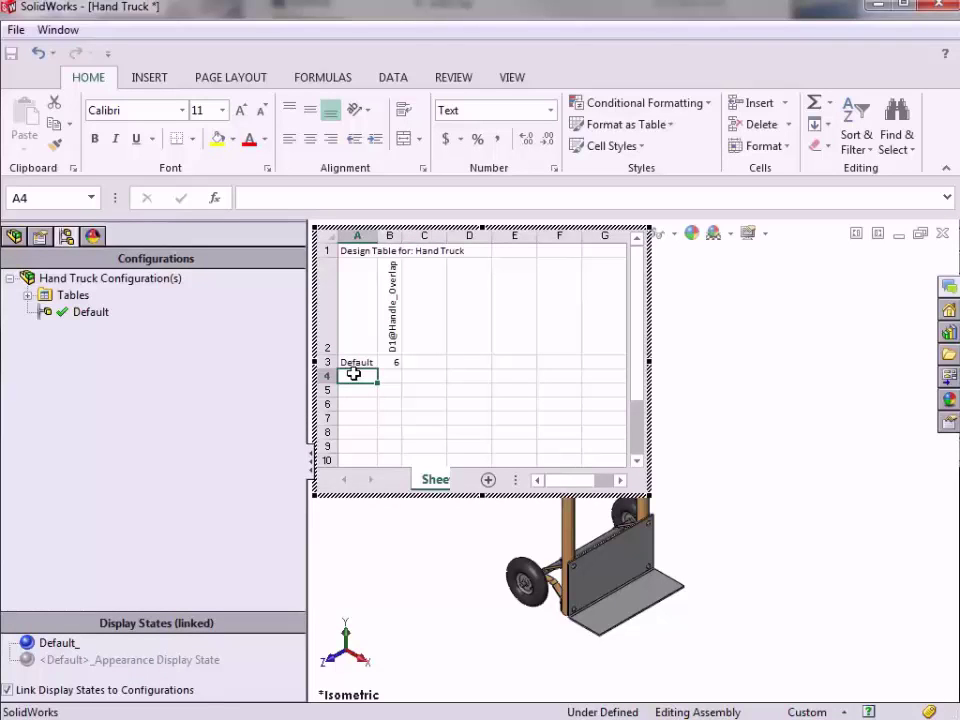
text(Settin)
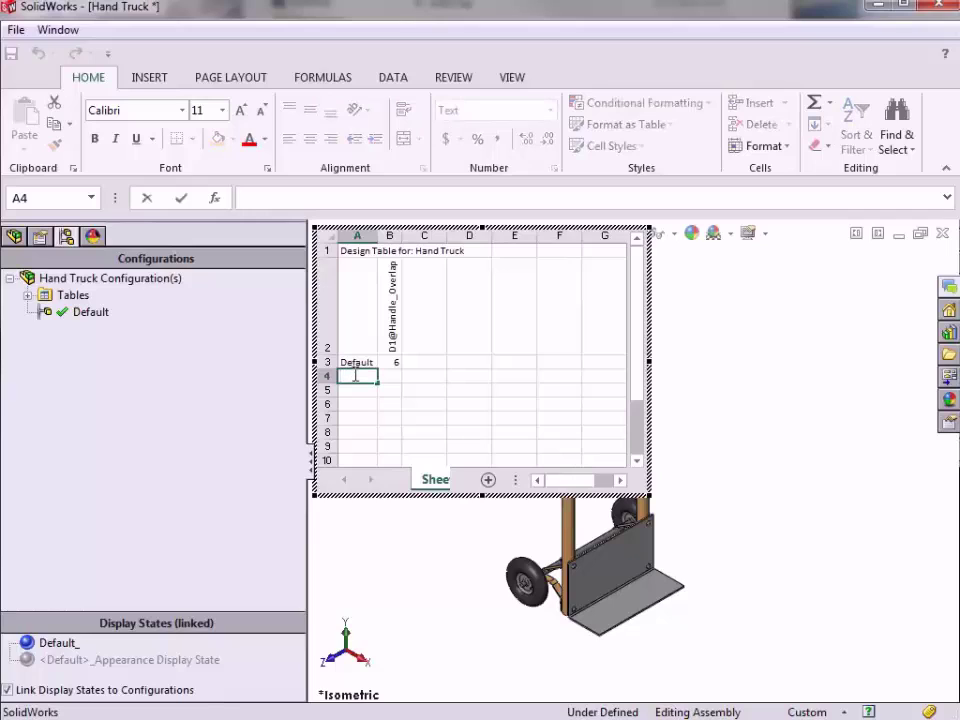
text(g.)
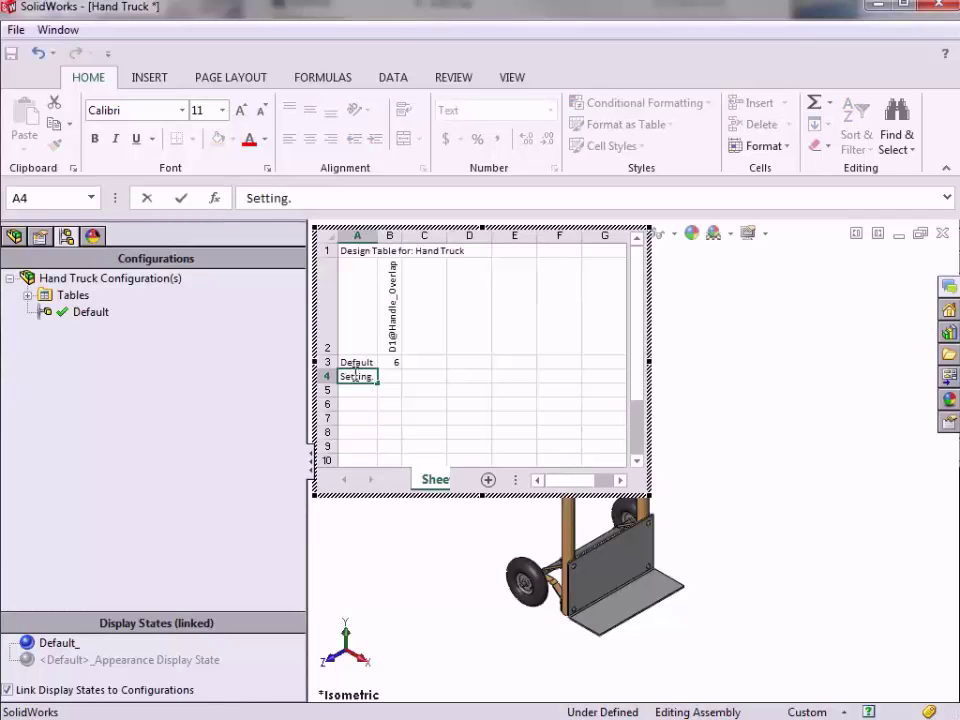
text(02)
key(Return)
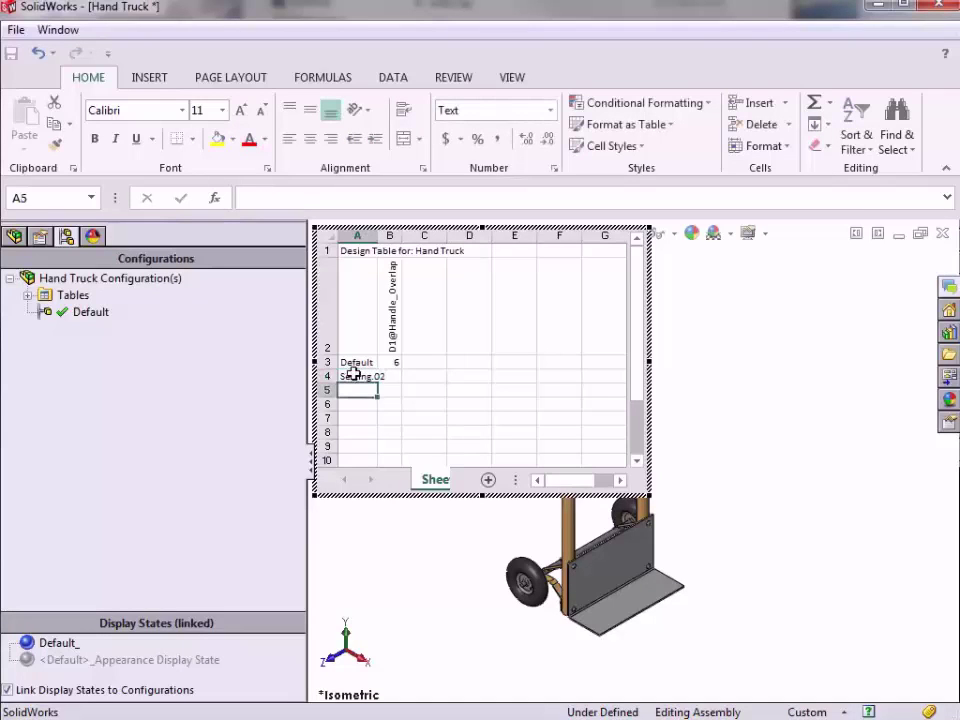
double_click(363, 387)
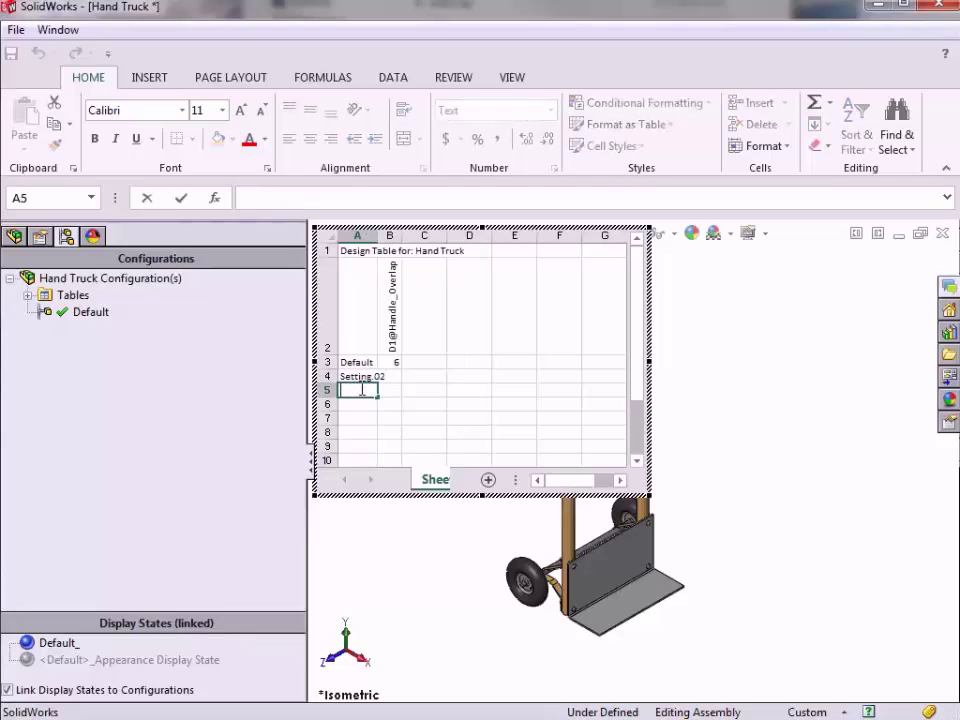
text(S)
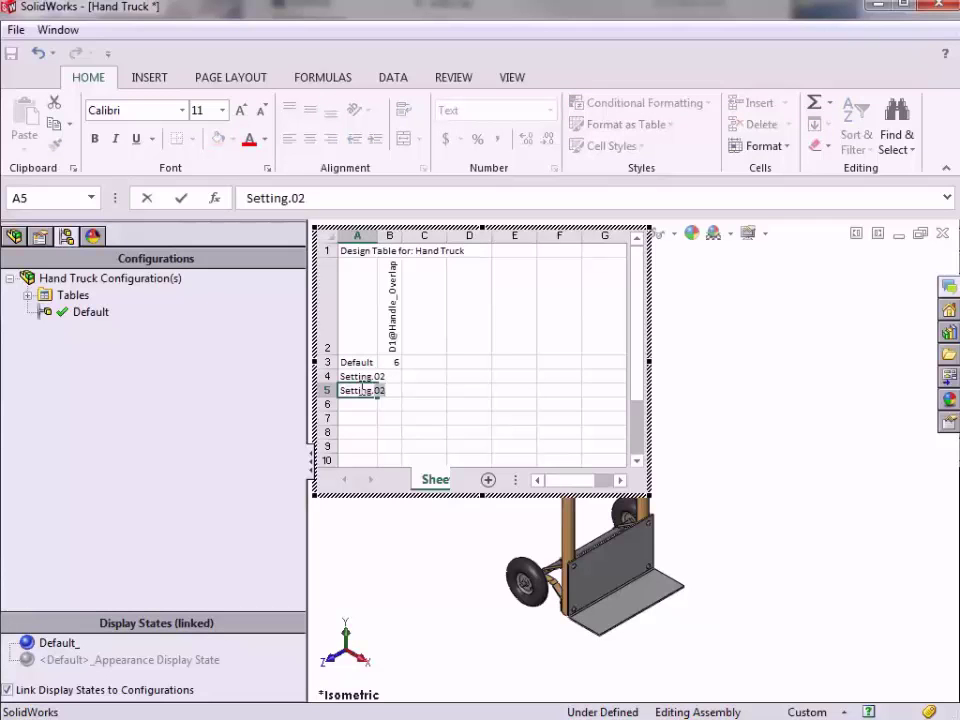
key(BackSpace)
text(4)
key(Return)
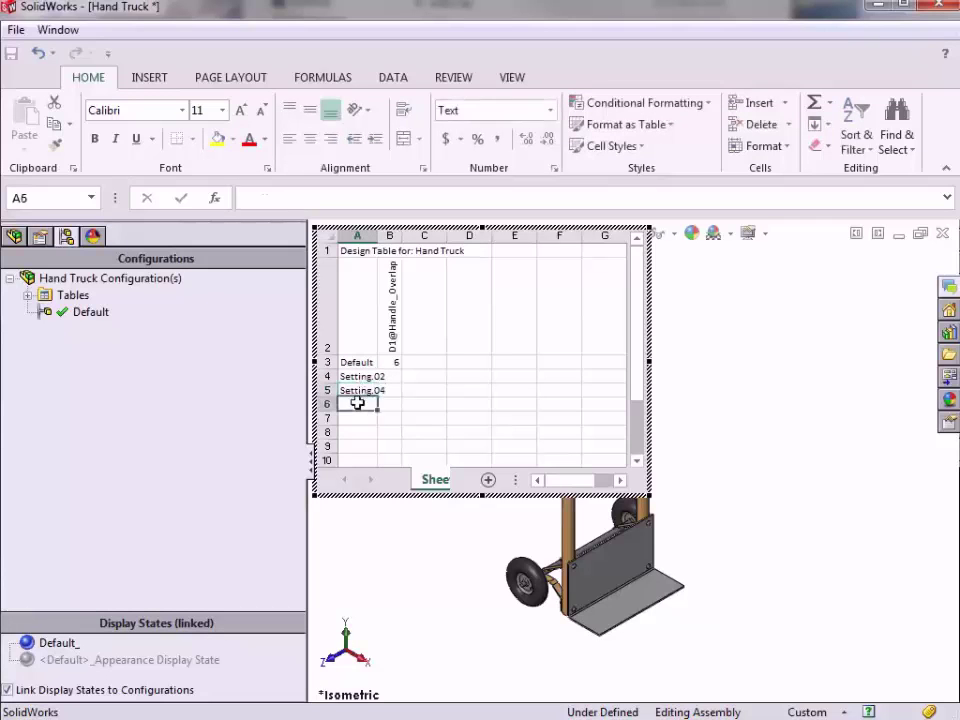
- Fill the series down to Setting.10 and autofit column A to the names
drag(360, 376, 377, 437)
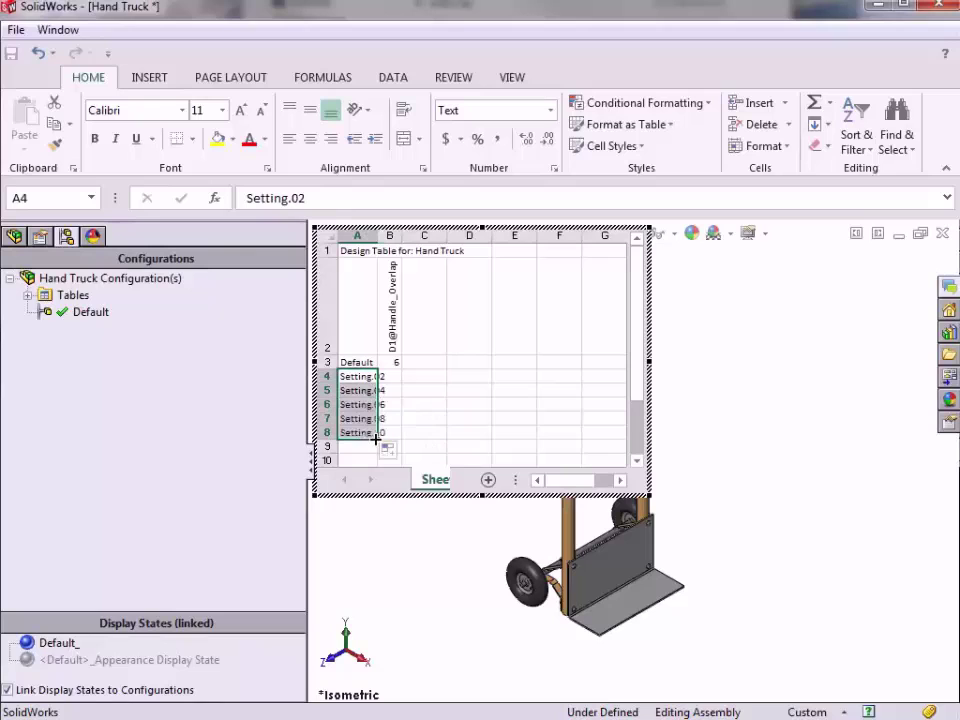
double_click(378, 234)
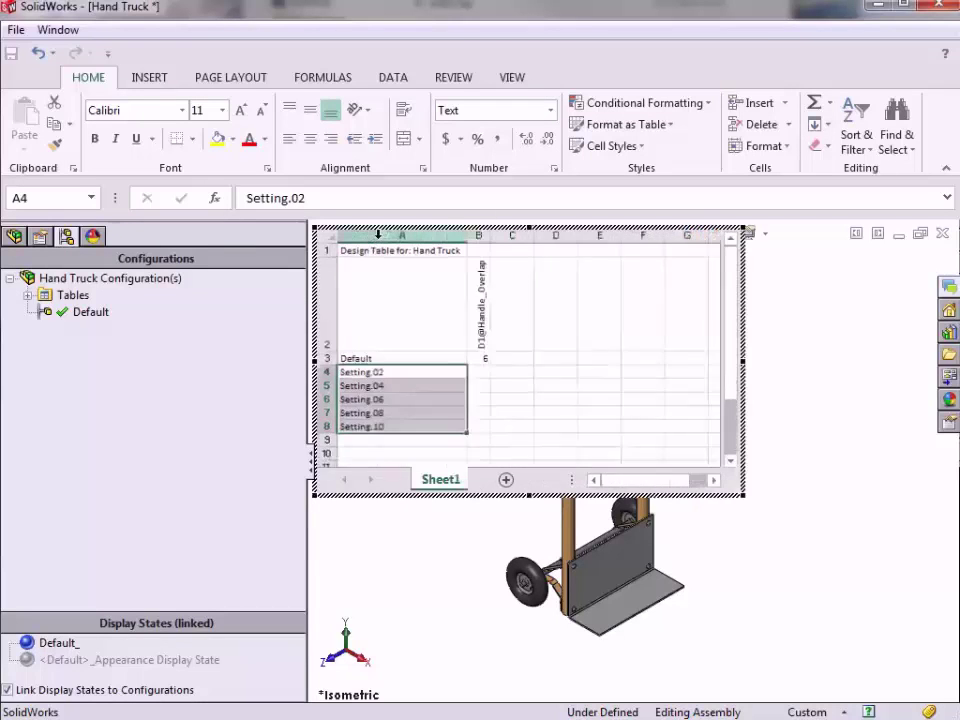
click(483, 378)
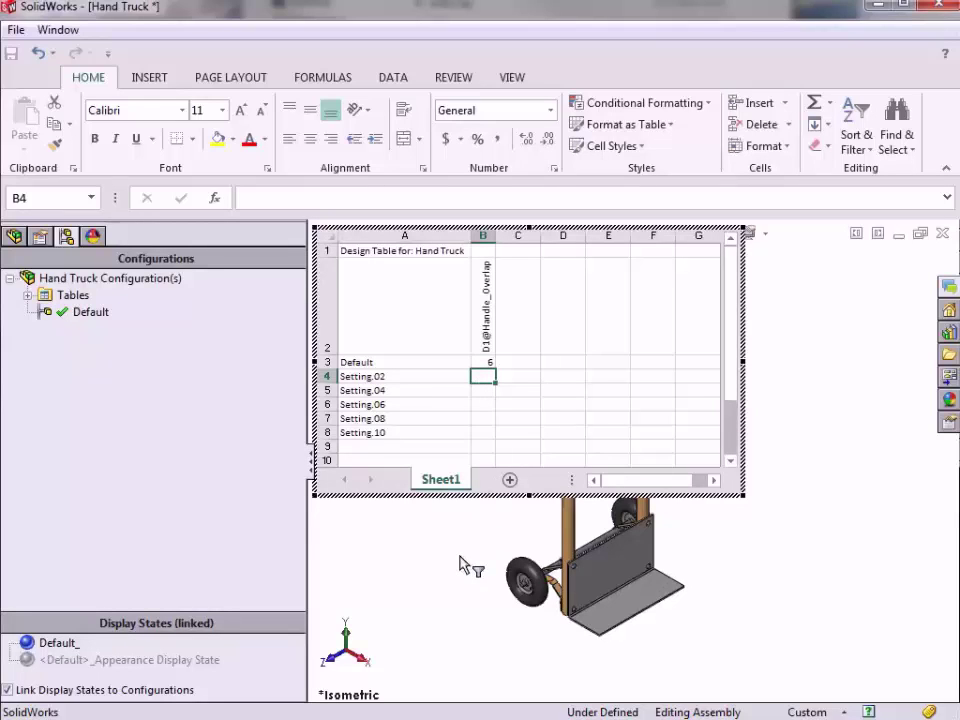
- Give the Default overlap cell B3 a list validation of 2,4,6,8,10
ctrl+middle_drag(459, 574, 697, 580)
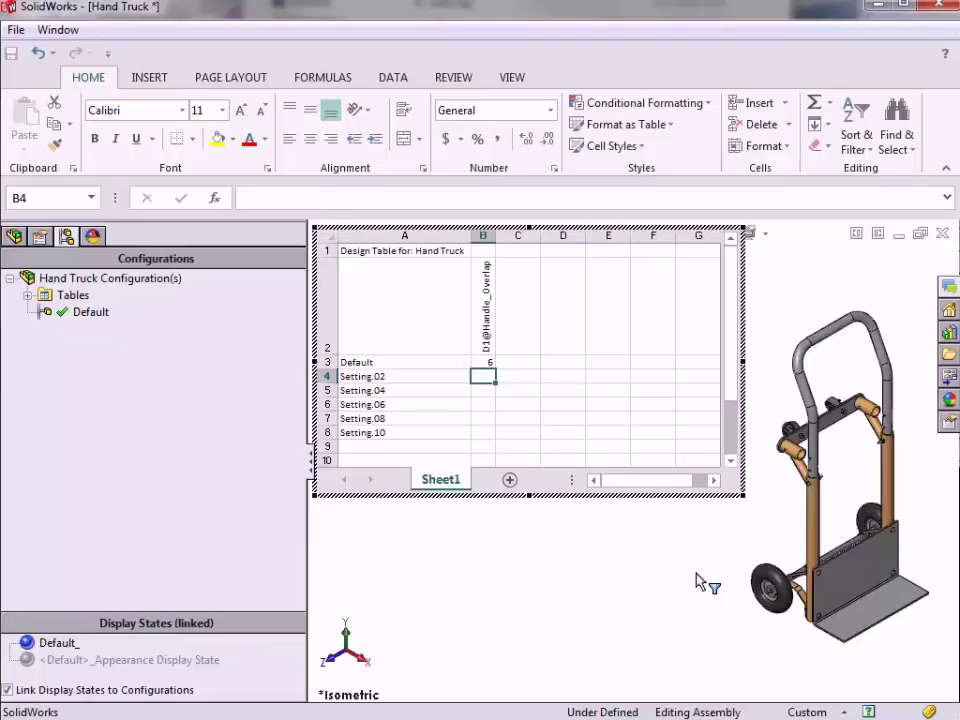
click(484, 362)
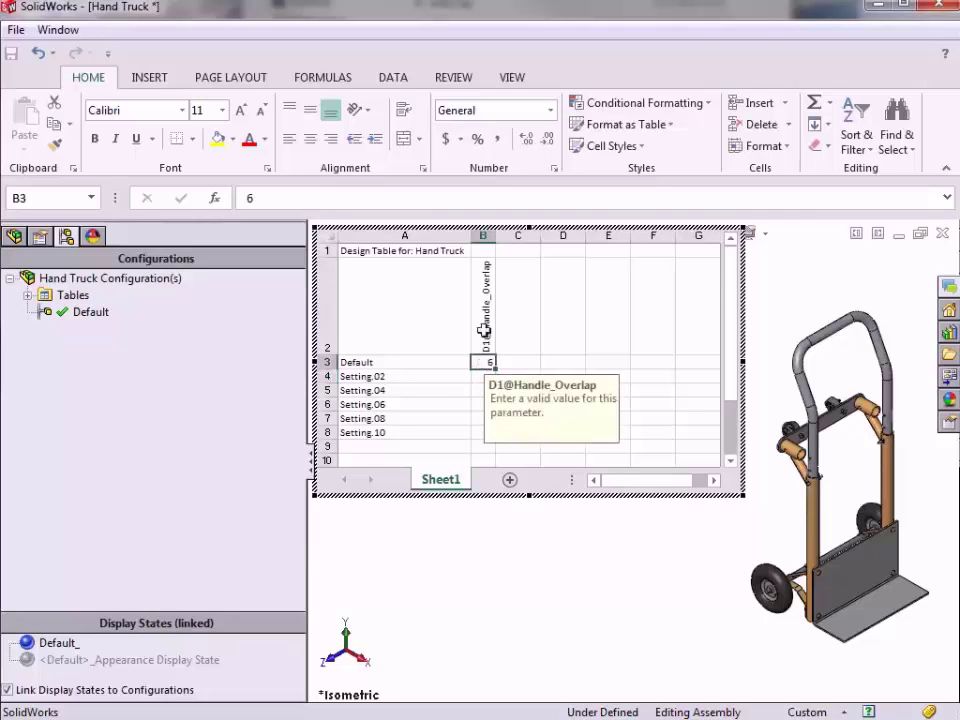
click(393, 79)
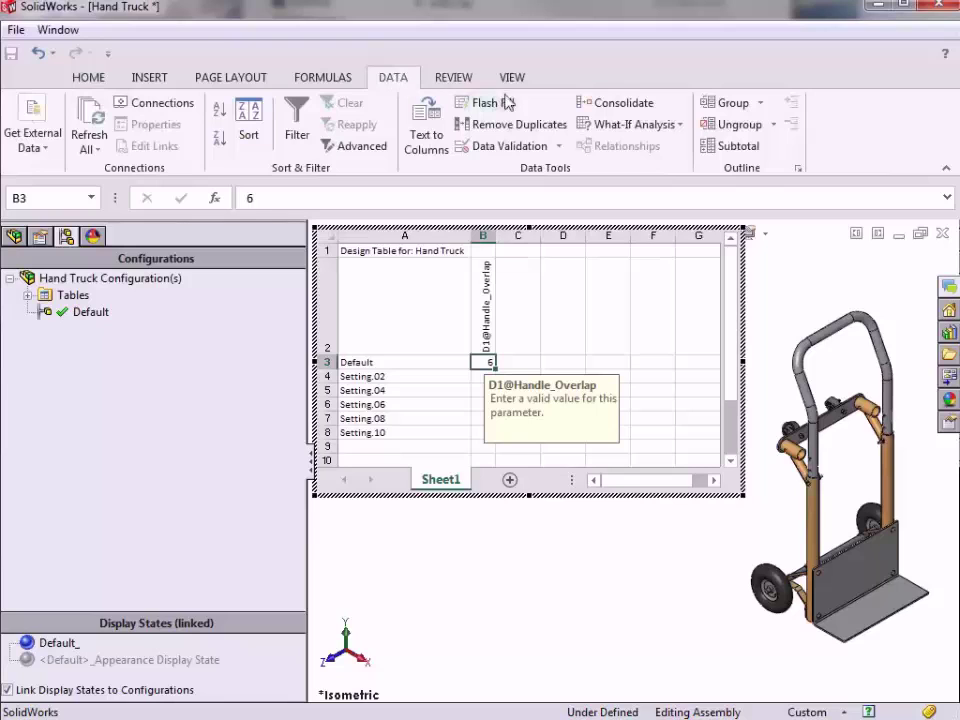
click(519, 147)
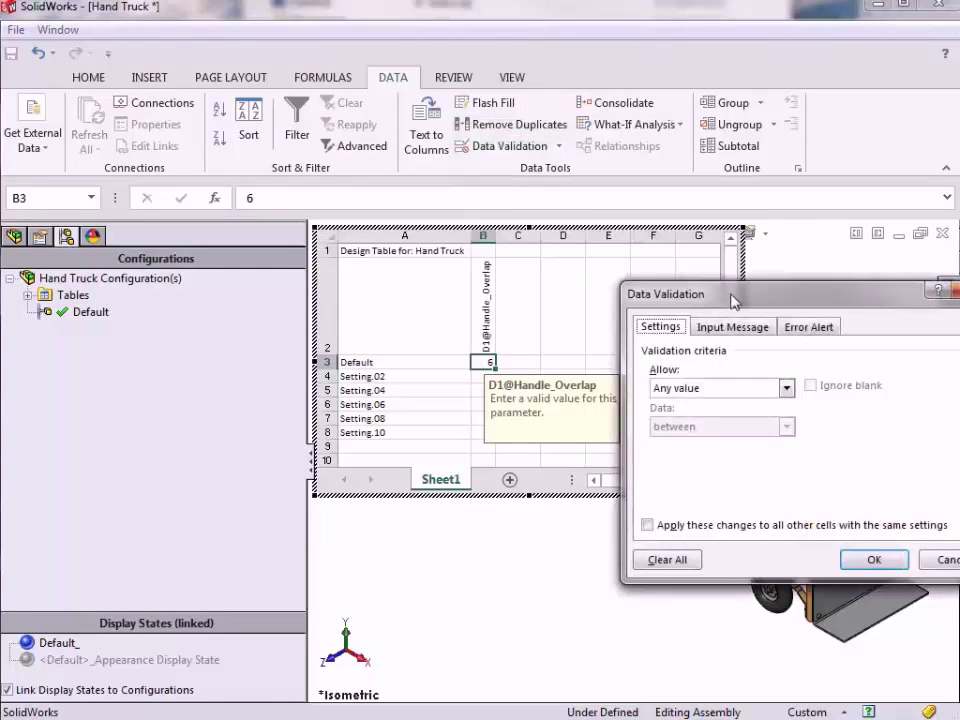
drag(733, 300, 481, 229)
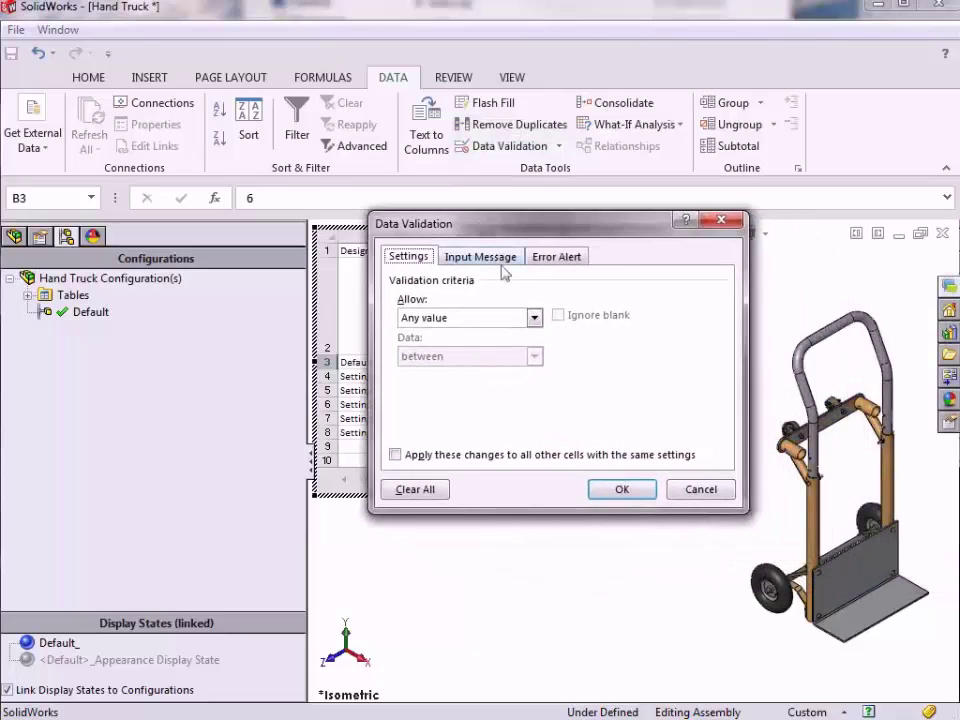
click(534, 317)
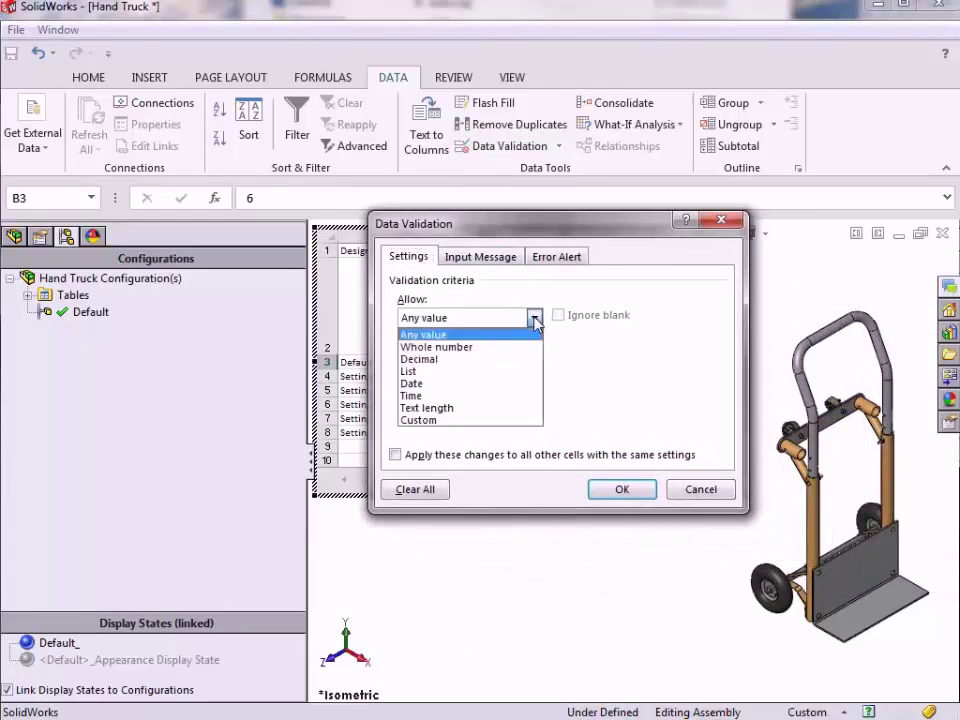
click(513, 372)
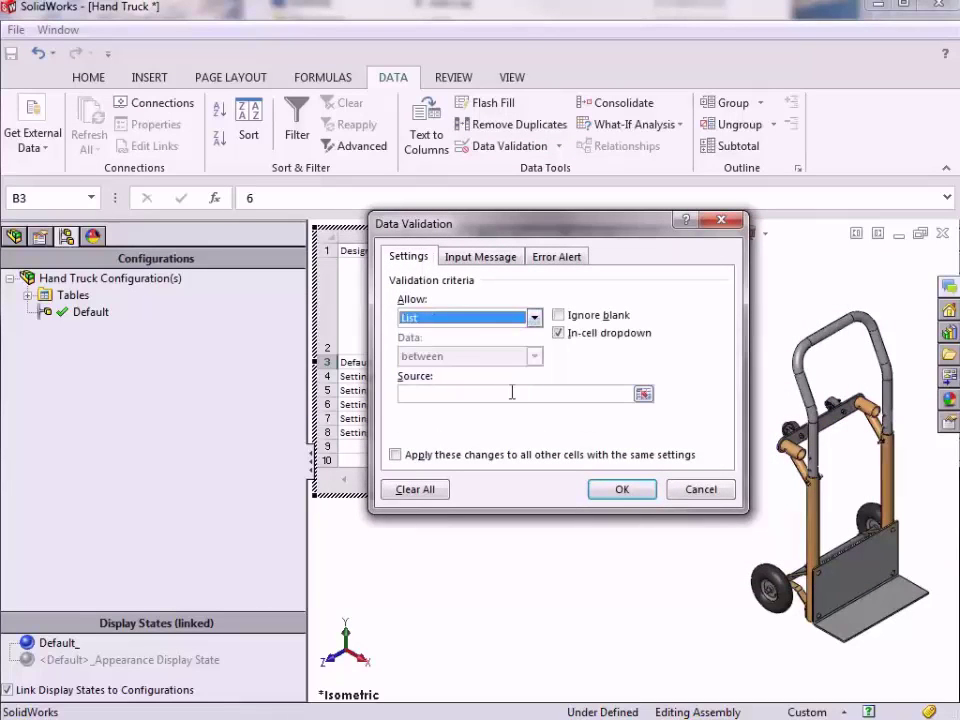
click(452, 392)
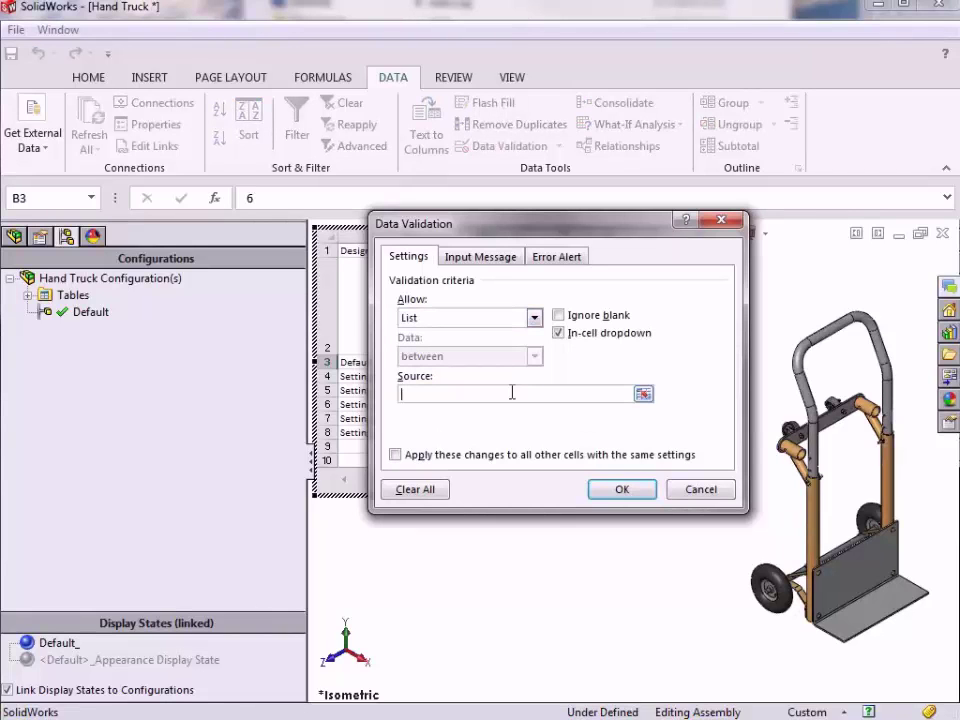
text(2,4,6,8,10)
click(620, 490)
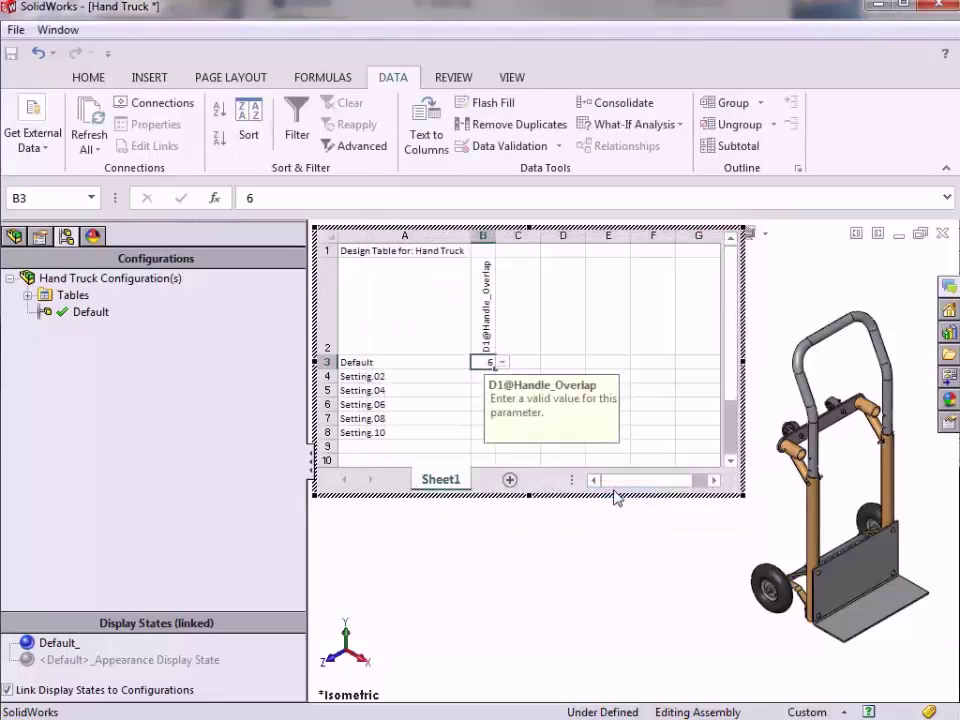
- Check the new dropdown keeping 6, copy B3 and select B4:B8
click(504, 364)
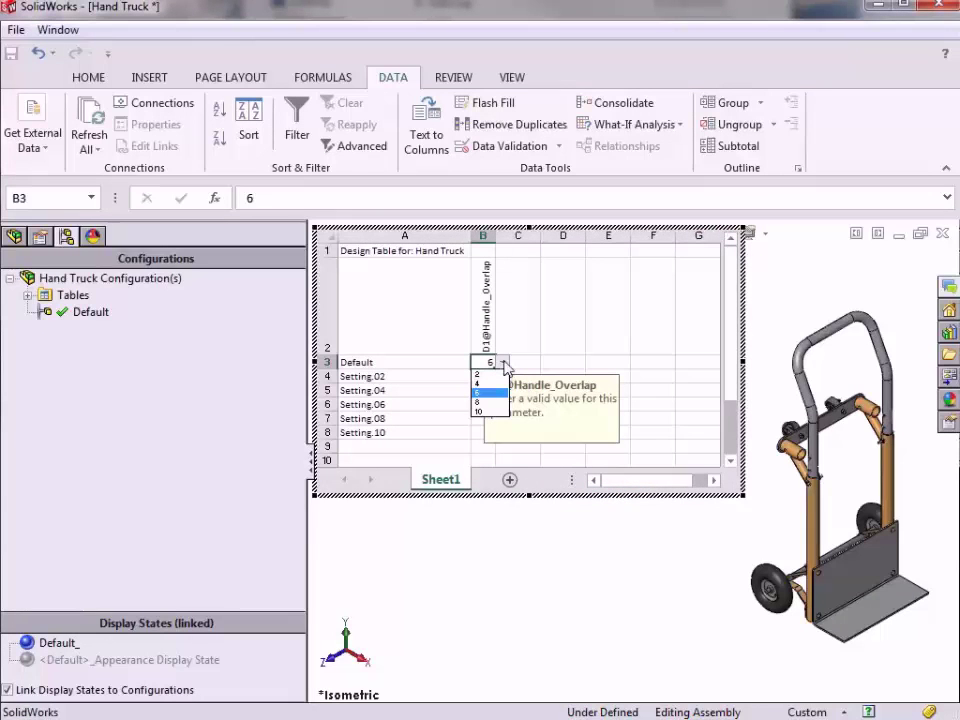
click(487, 358)
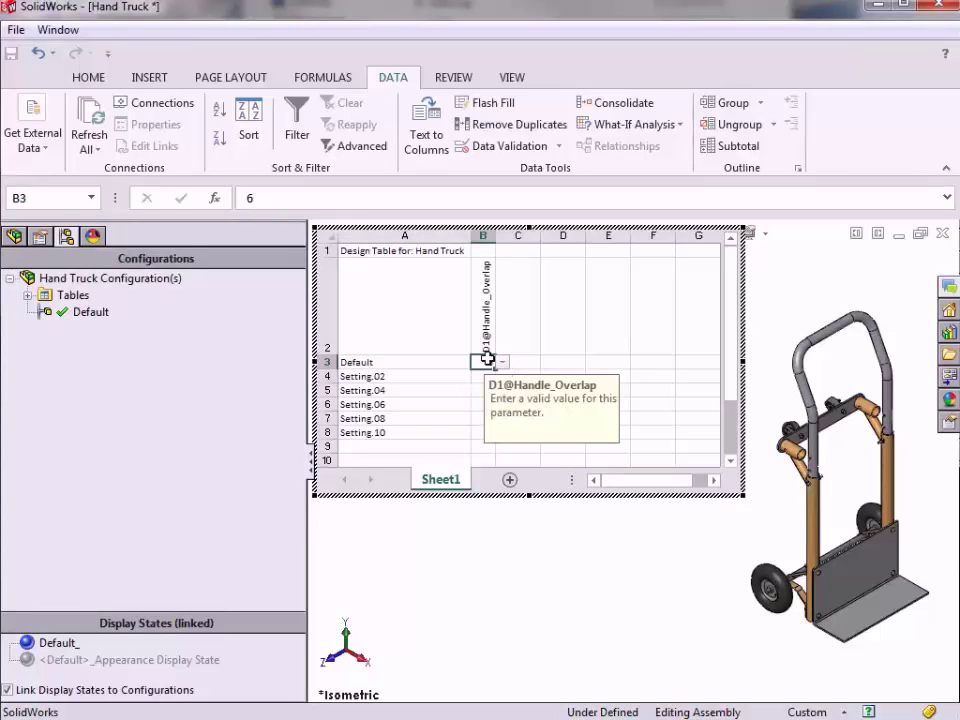
key(ctrl+c)
drag(480, 377, 487, 432)
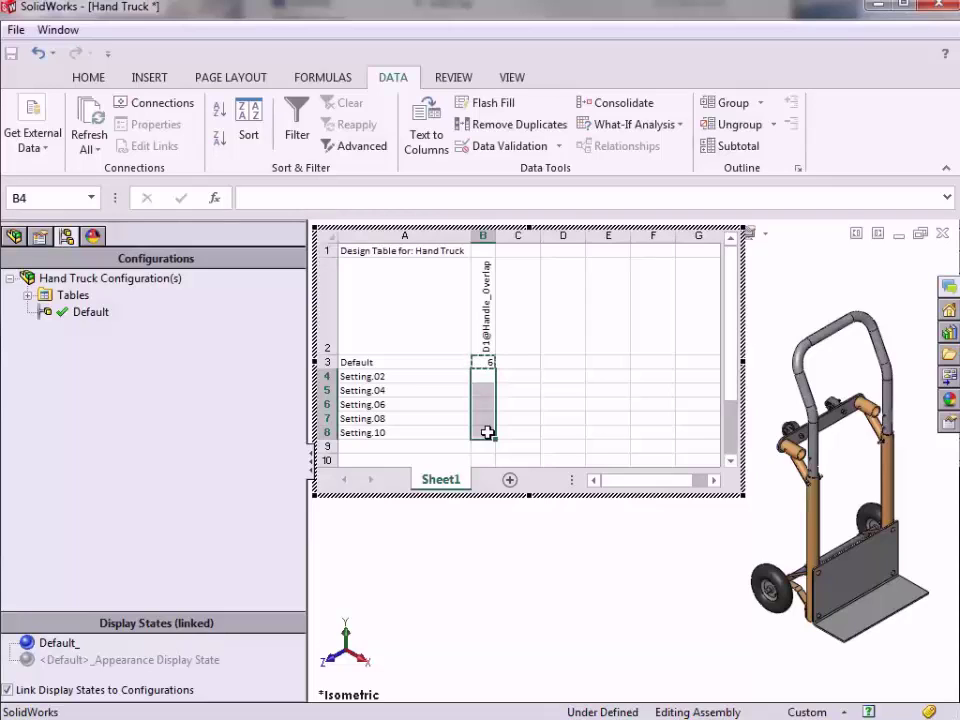
- Paste Special only the validation rule into the Setting overlap cells B4:B8
click(86, 79)
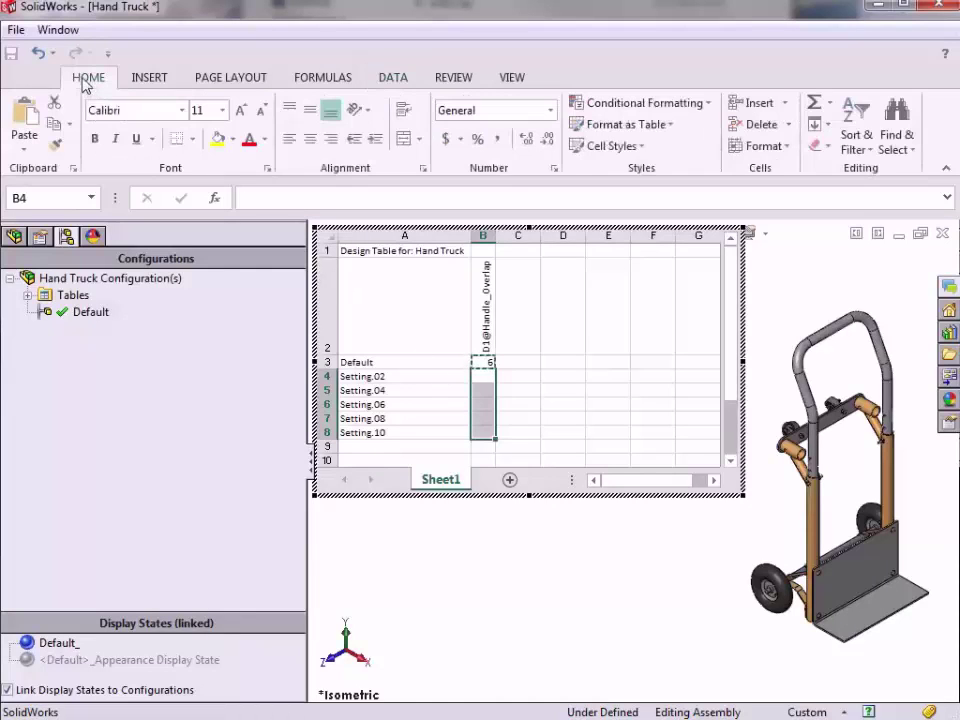
click(28, 150)
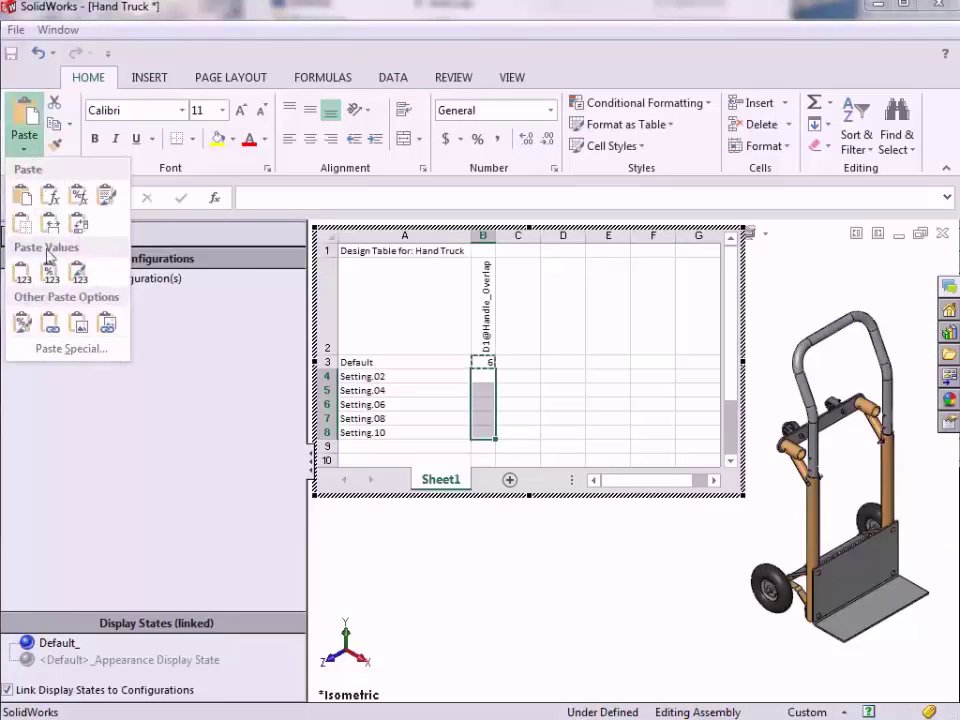
click(64, 349)
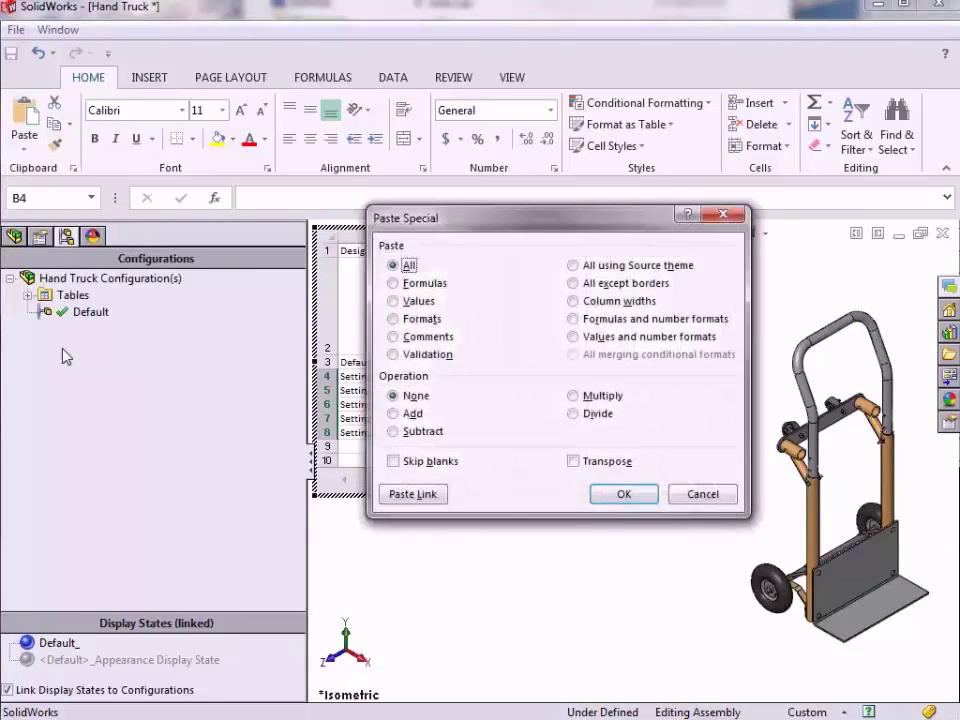
click(397, 358)
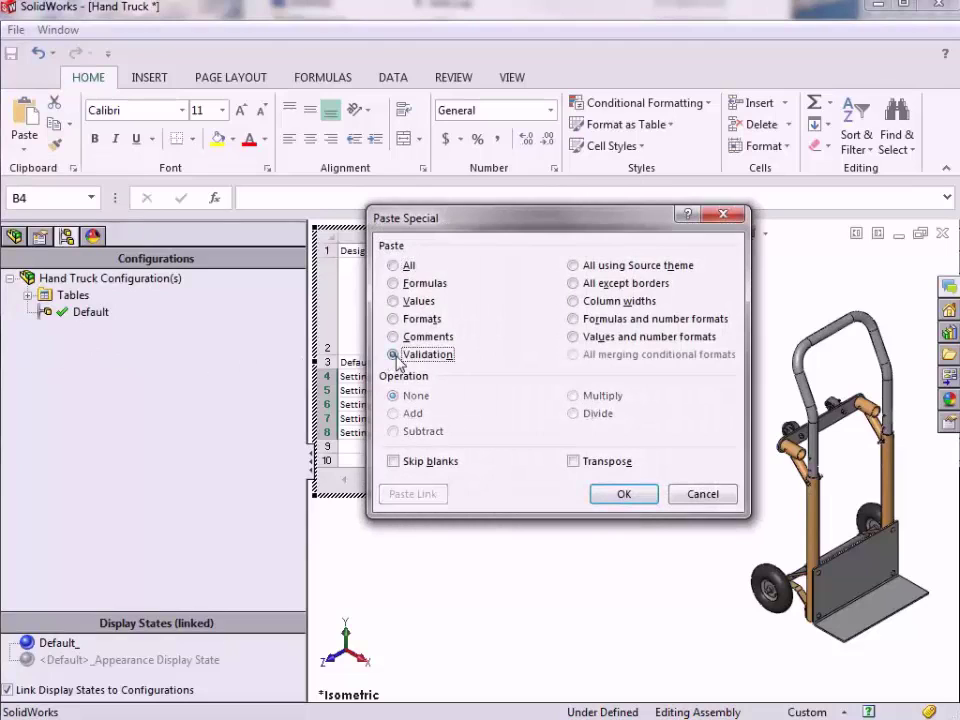
click(598, 495)
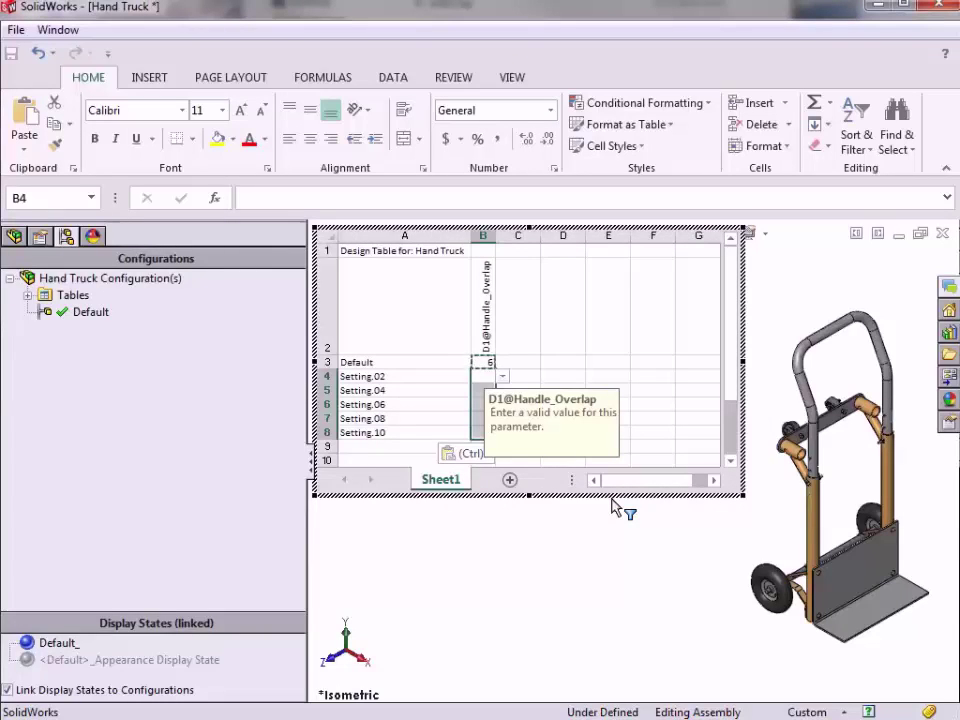
- Pick overlap values 2, 4, 6, 8 and 10 for Setting.02 through Setting.10
click(501, 378)
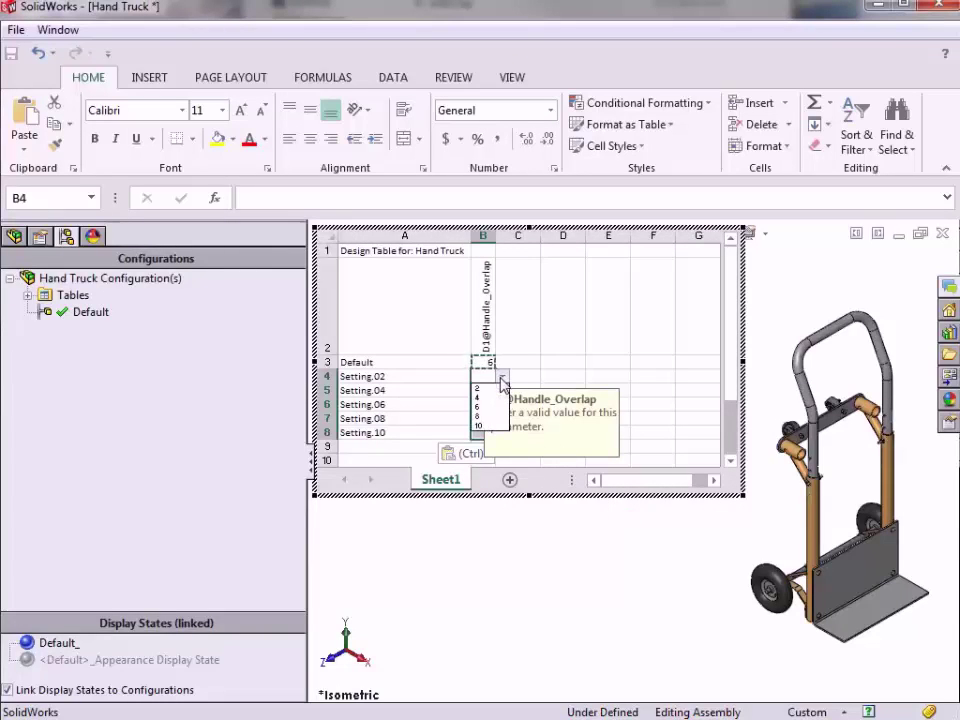
click(481, 387)
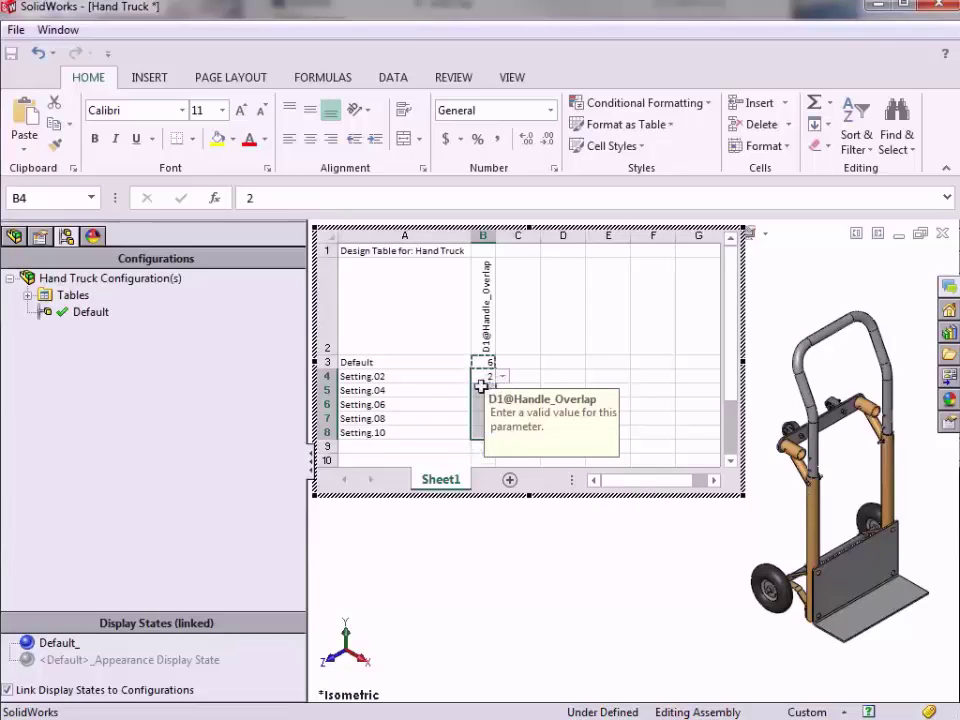
click(482, 390)
click(501, 390)
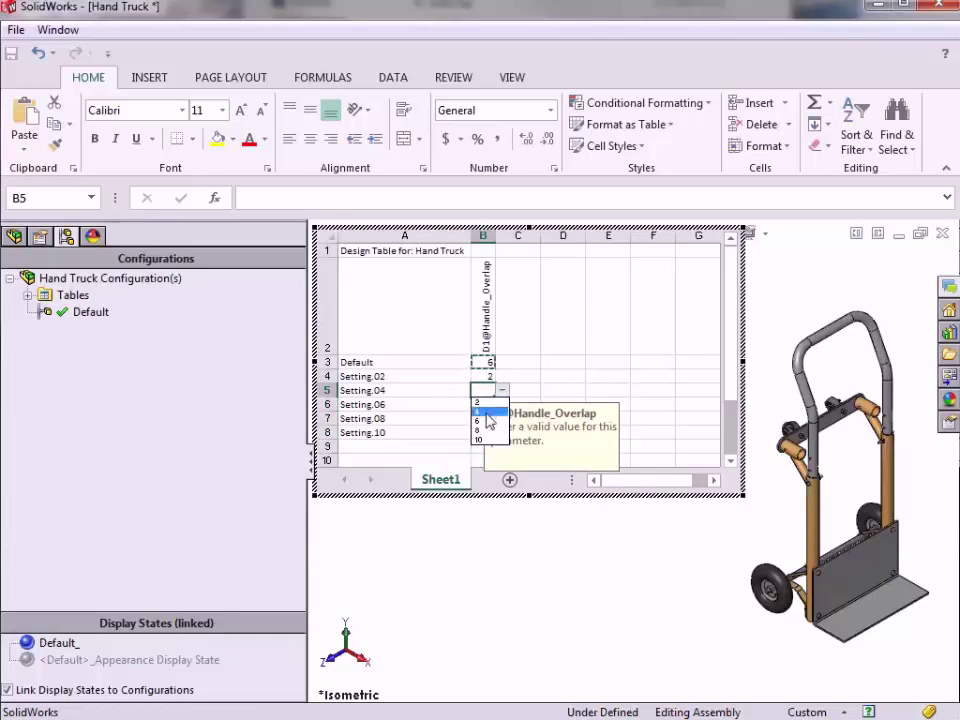
click(487, 415)
click(477, 404)
click(503, 405)
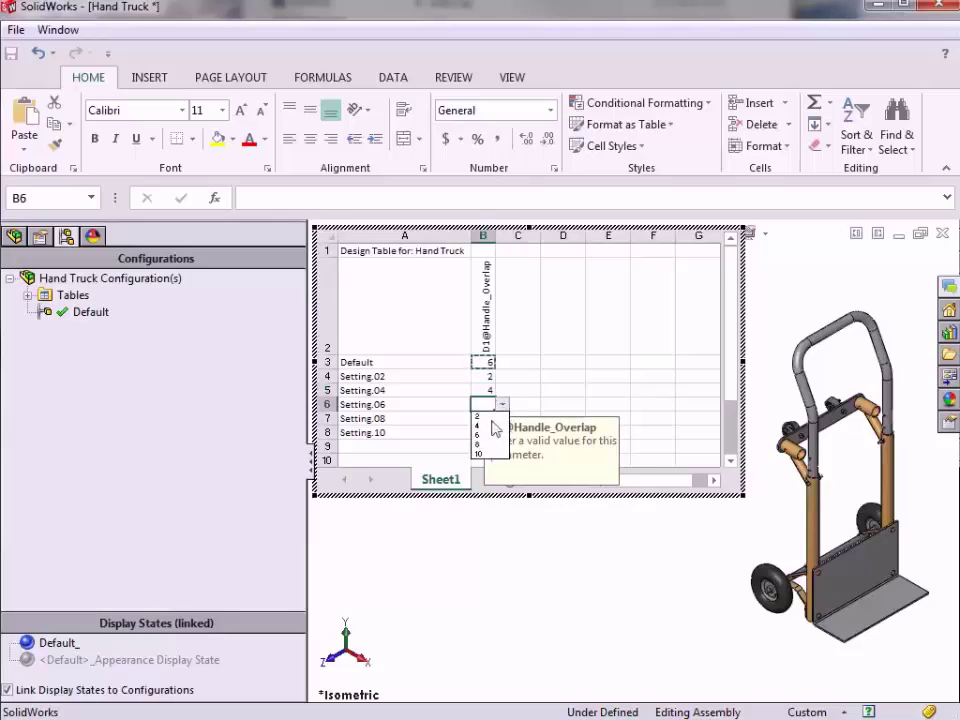
click(480, 421)
click(482, 419)
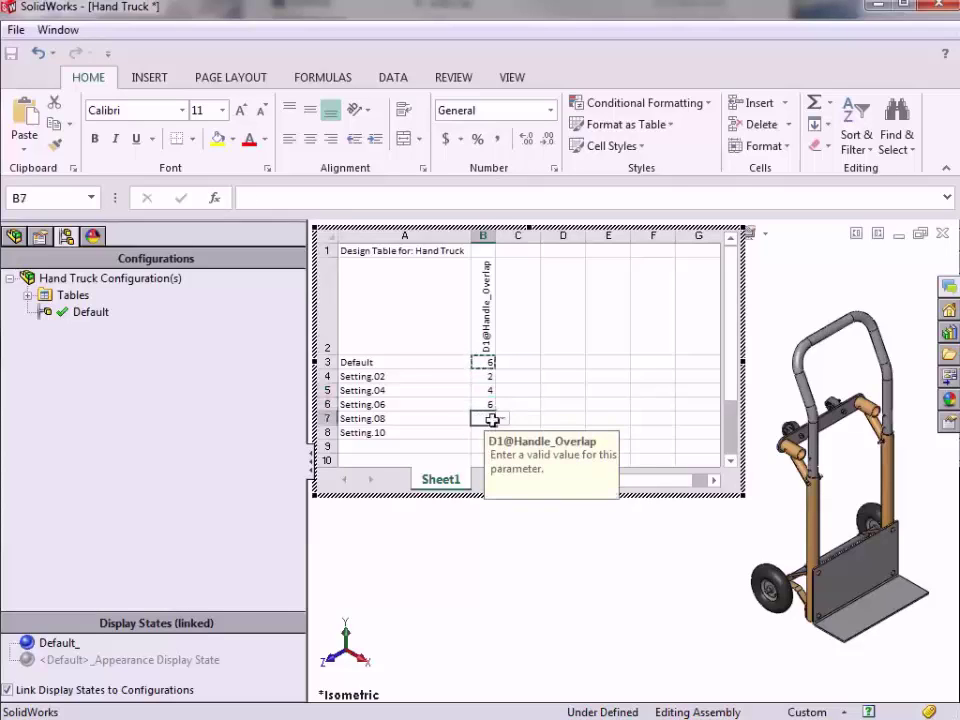
click(503, 418)
click(486, 458)
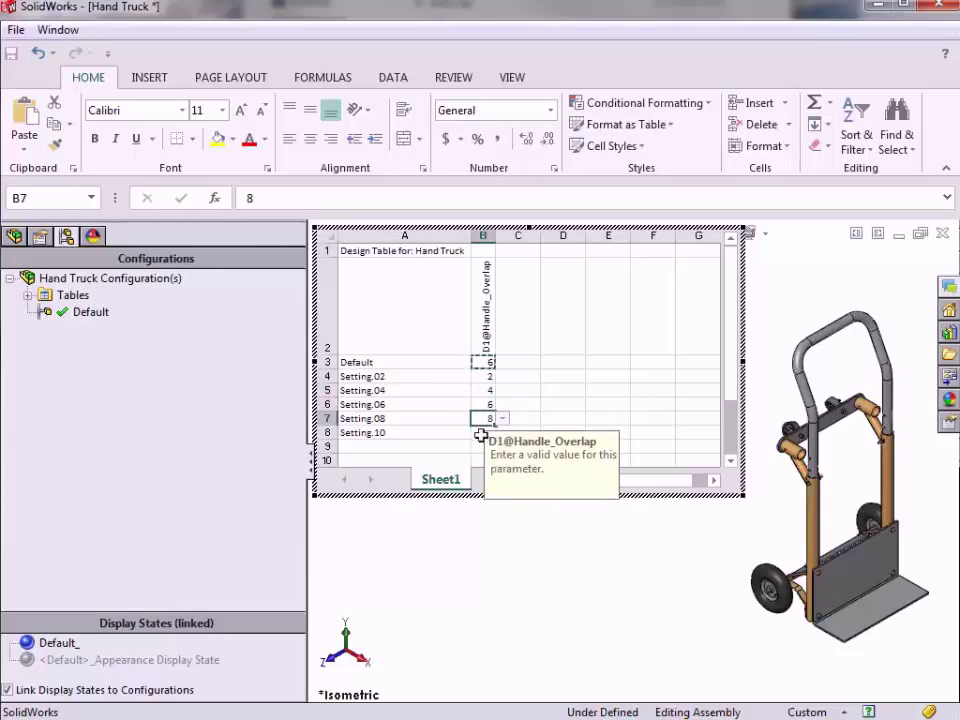
click(482, 432)
click(503, 432)
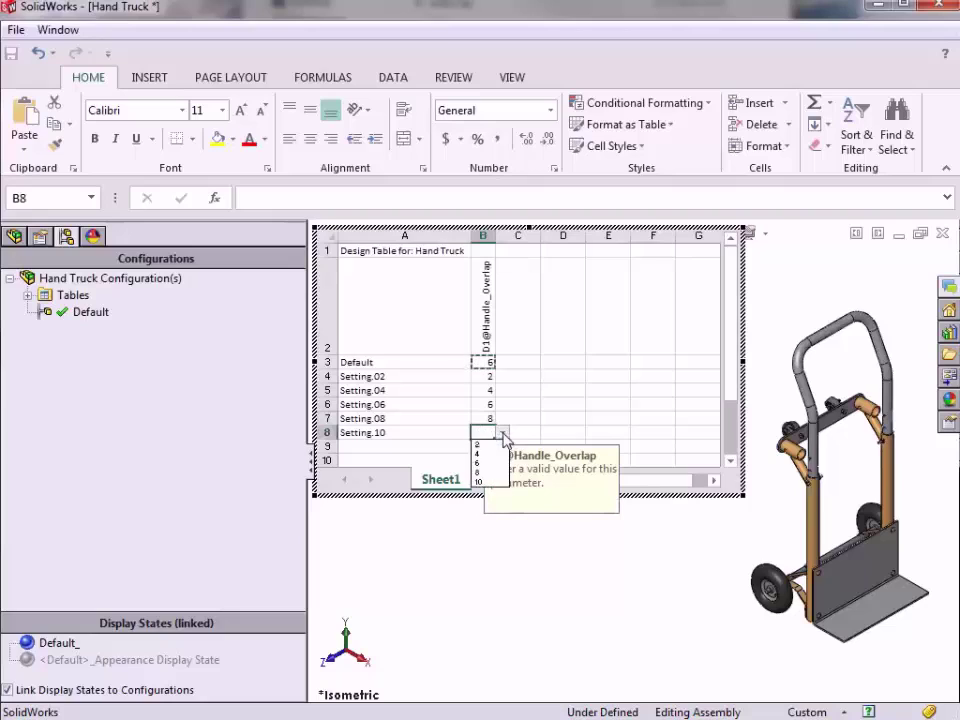
click(490, 482)
click(517, 433)
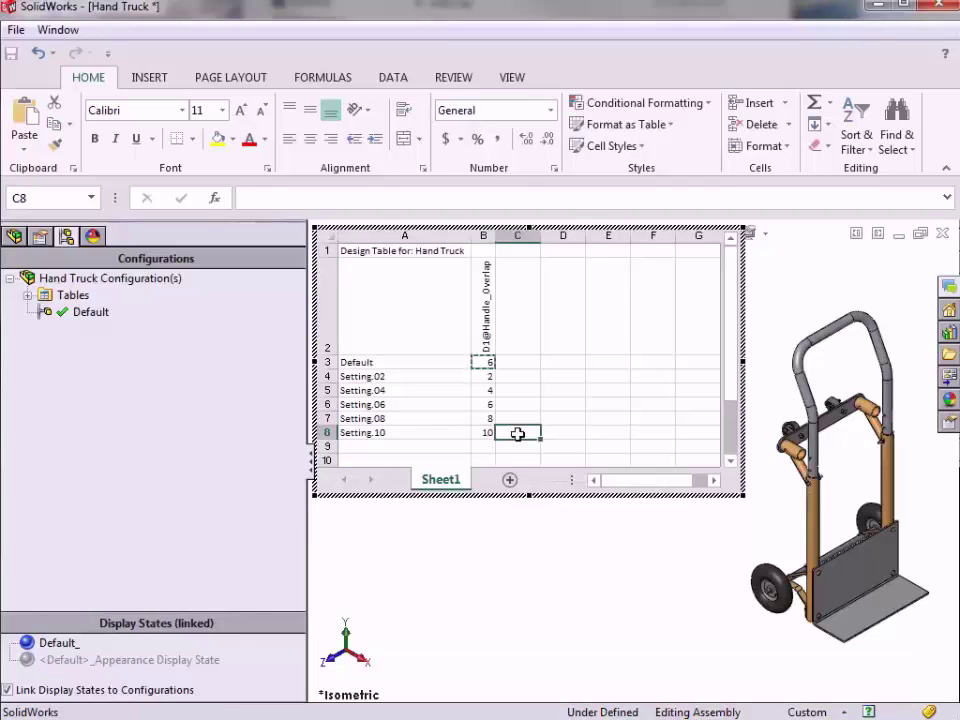
- Close the design table, accept the generated configurations, and zoom to fit
click(777, 318)
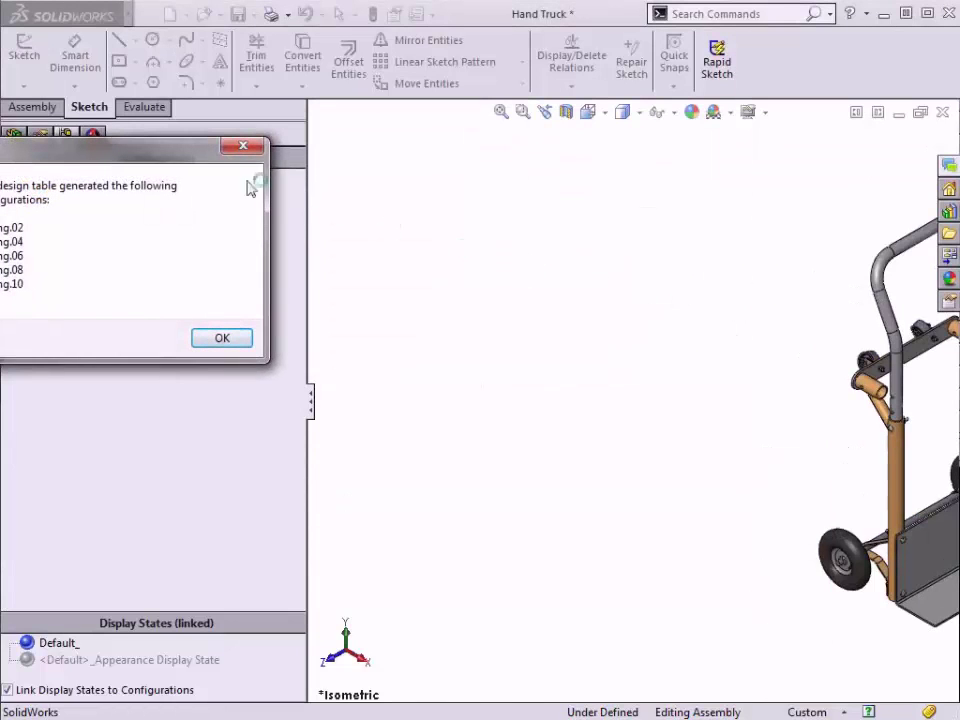
drag(203, 158, 542, 230)
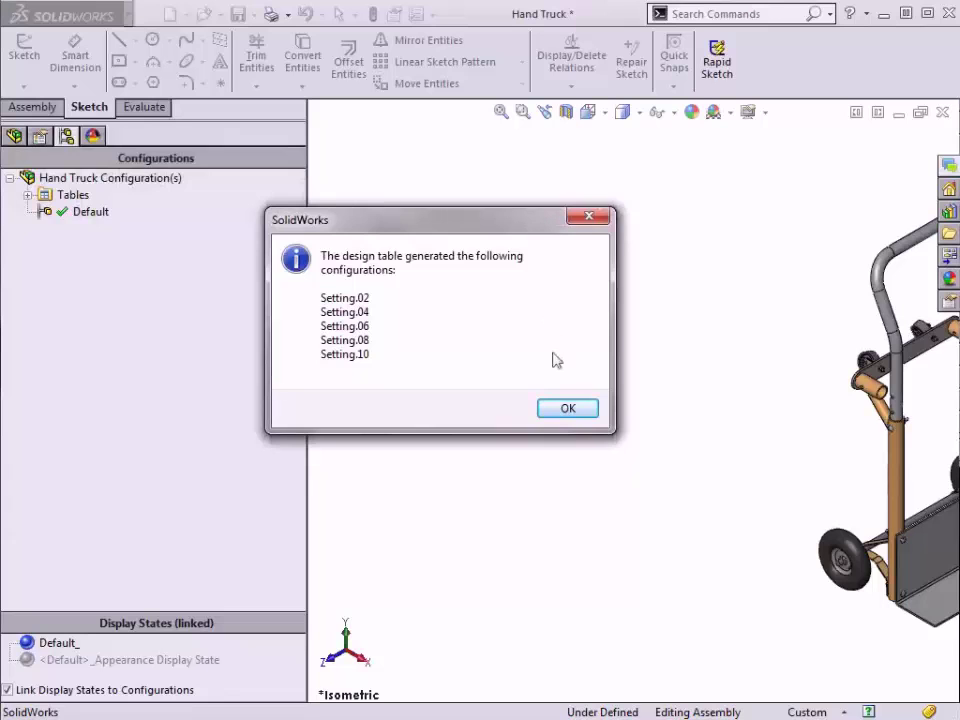
click(566, 408)
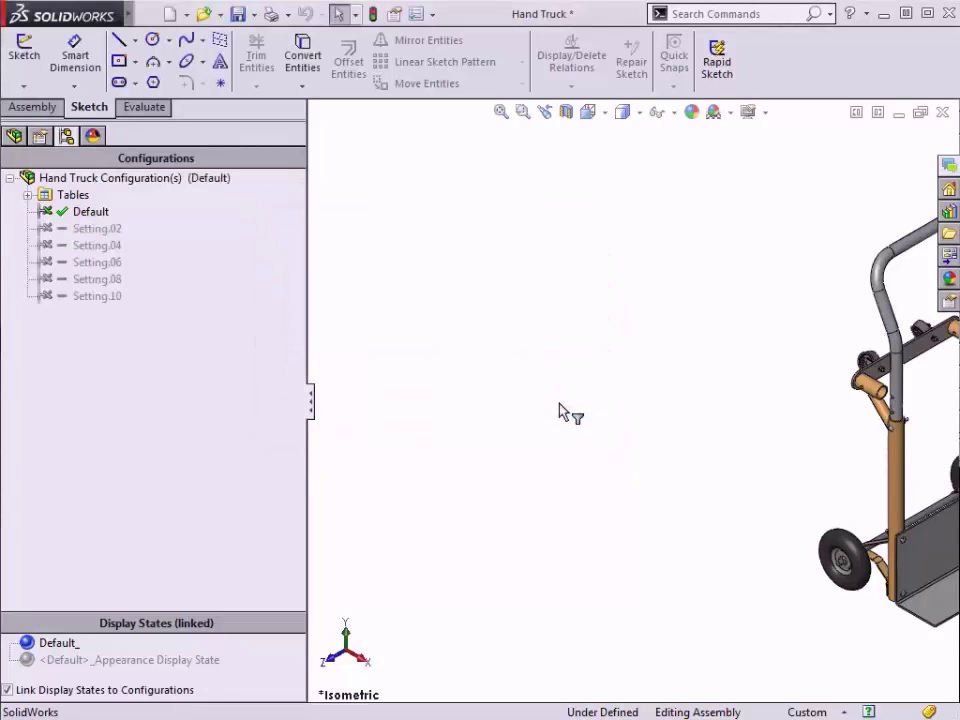
key(f)
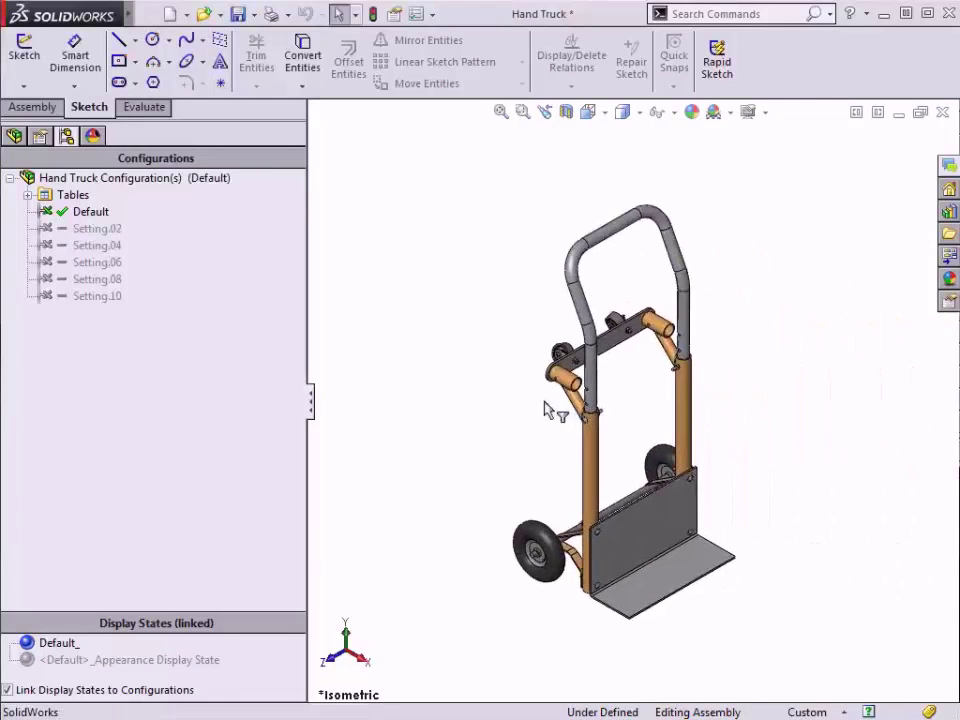
- Activate Setting.02, .04, .06, .08 and .10 in turn, ending on Setting.10
click(96, 229)
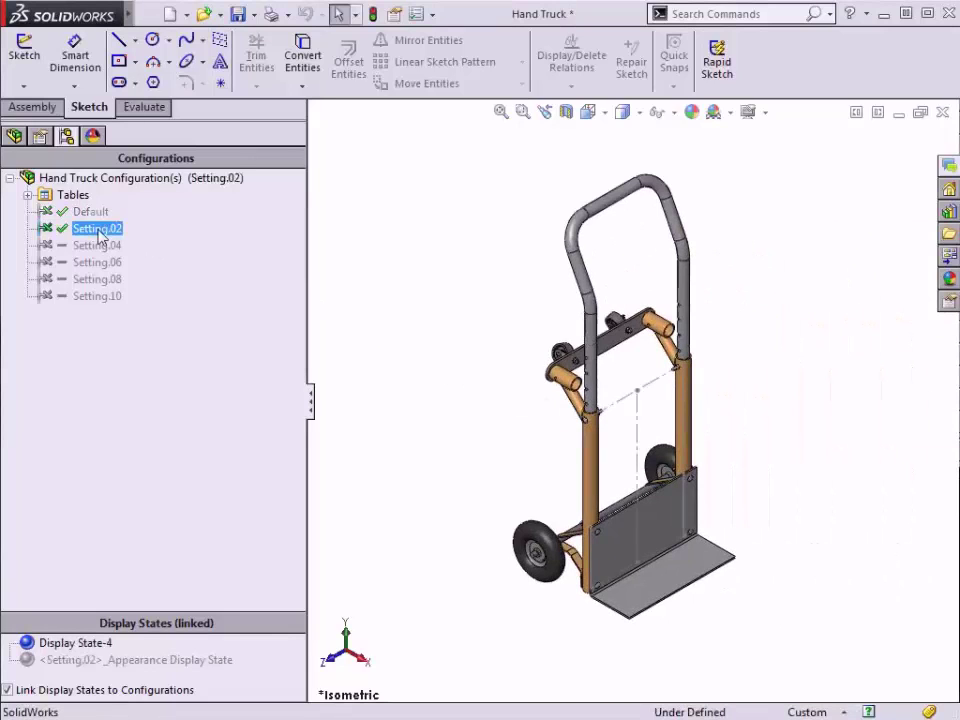
double_click(98, 246)
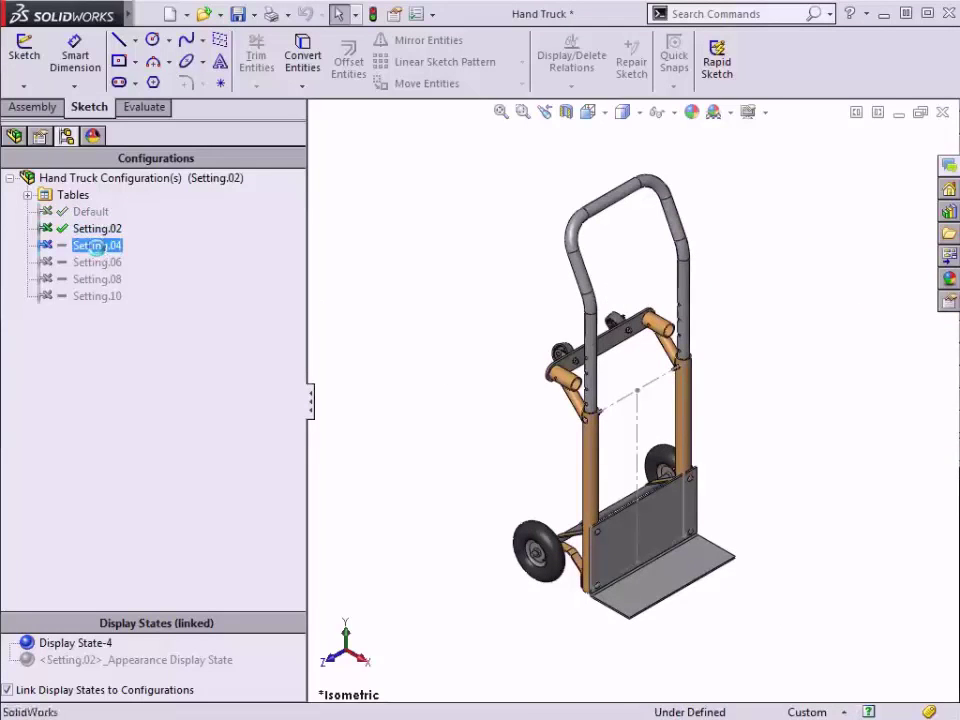
double_click(97, 262)
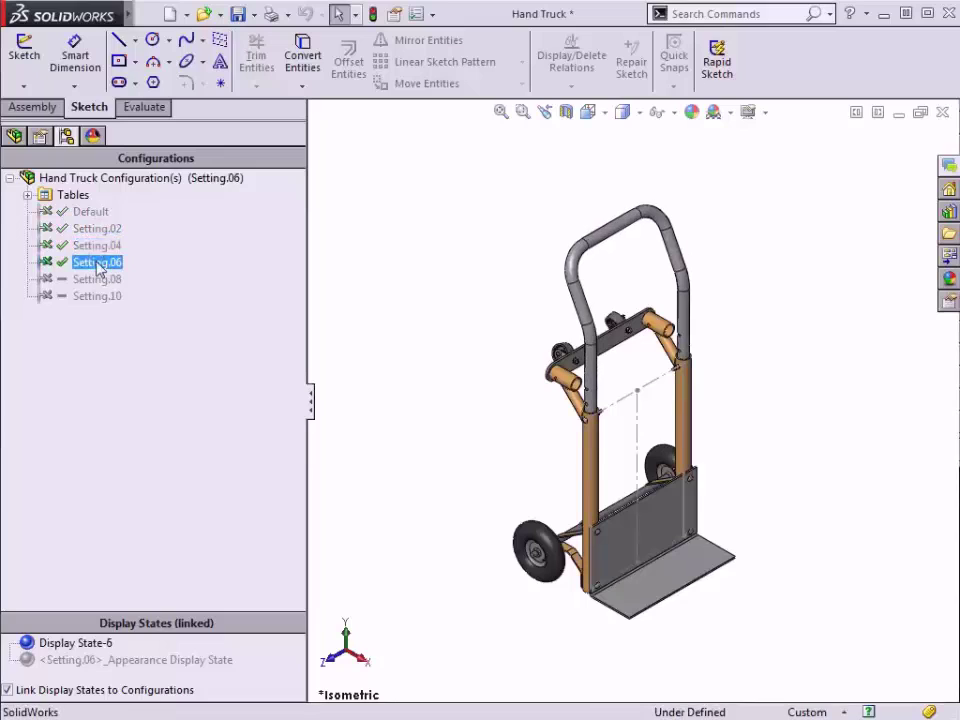
click(96, 280)
double_click(96, 282)
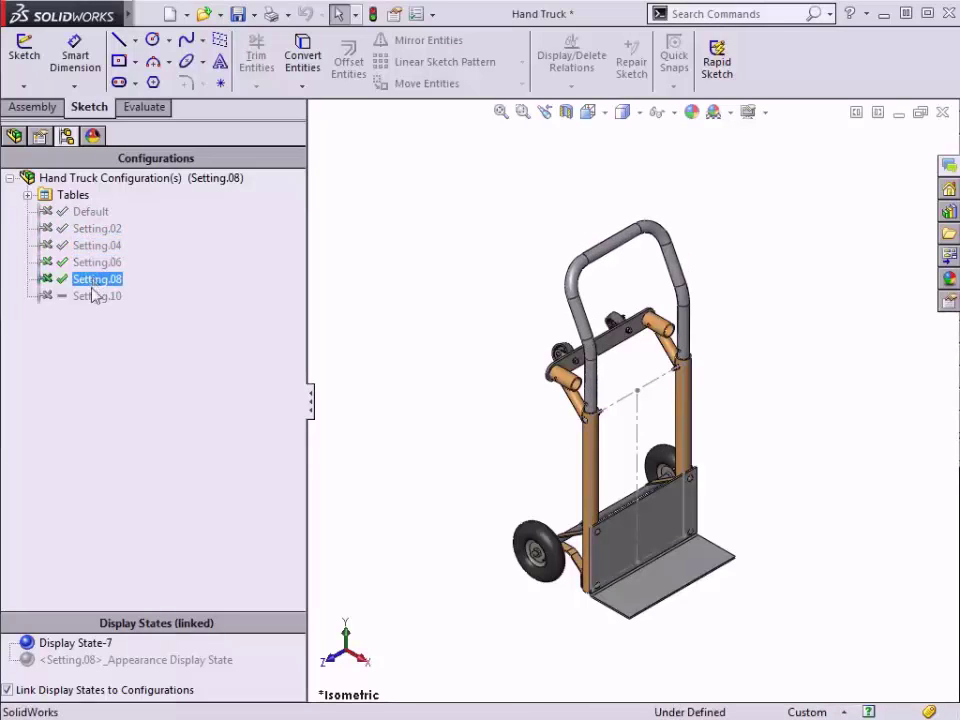
click(90, 296)
double_click(90, 296)
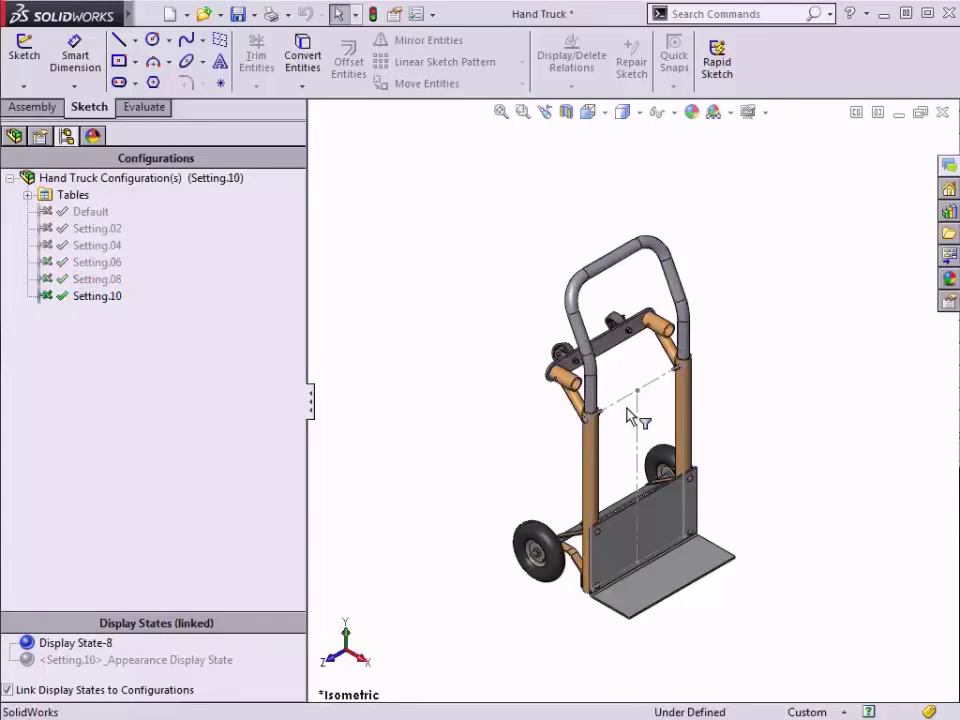
scroll(632, 420, down, 5)
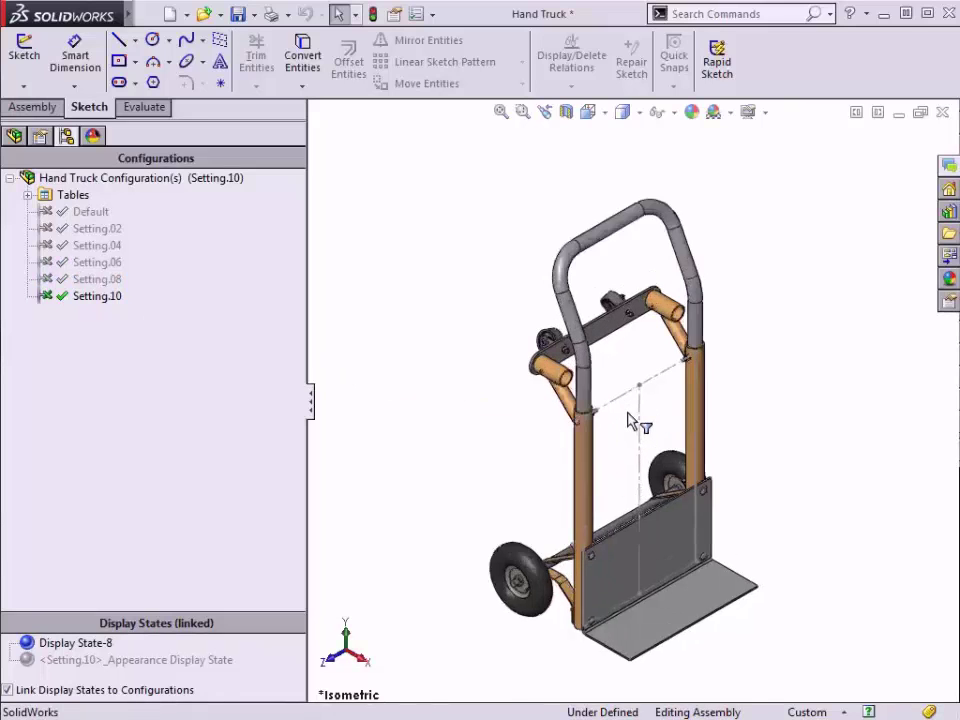
scroll(632, 423, down, 1)
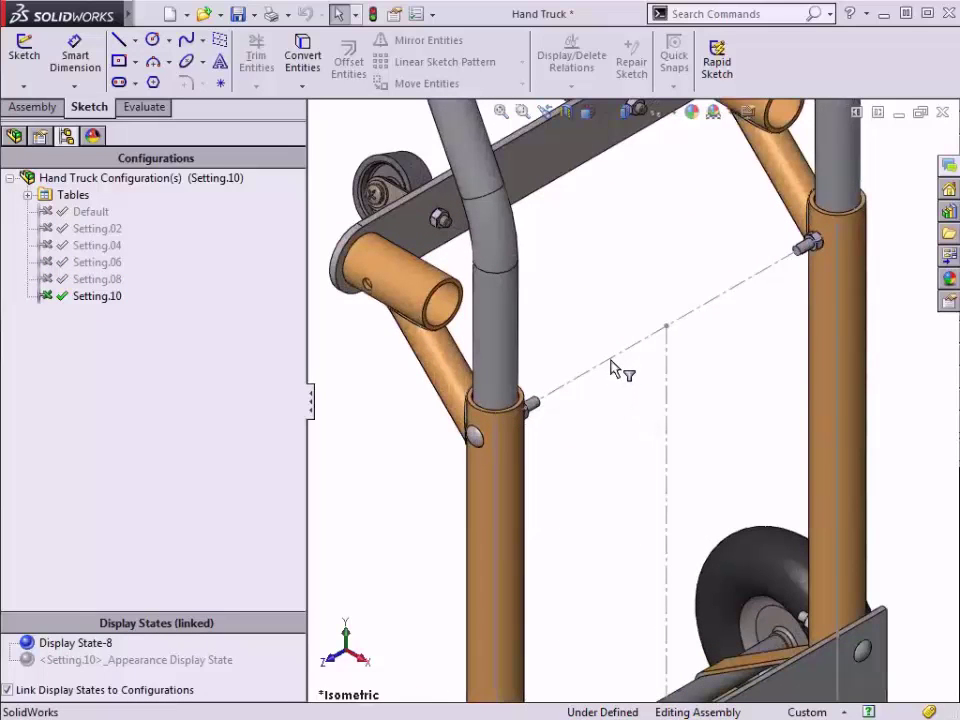
key(f)
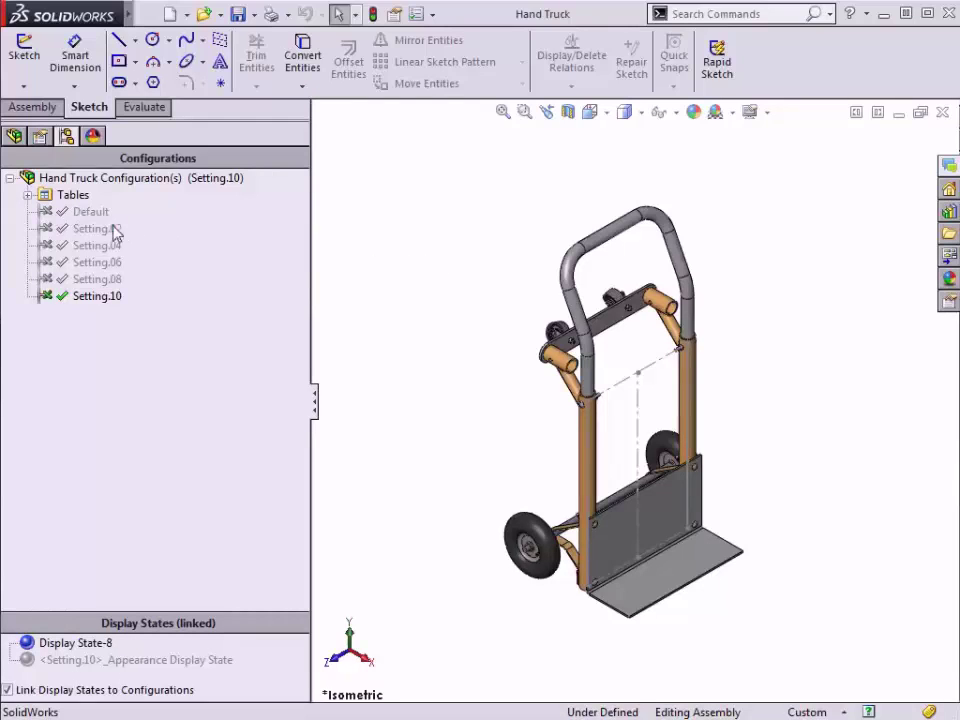
- Reopen the Design Table for editing, skipping the Add Rows and Columns prompt
click(29, 203)
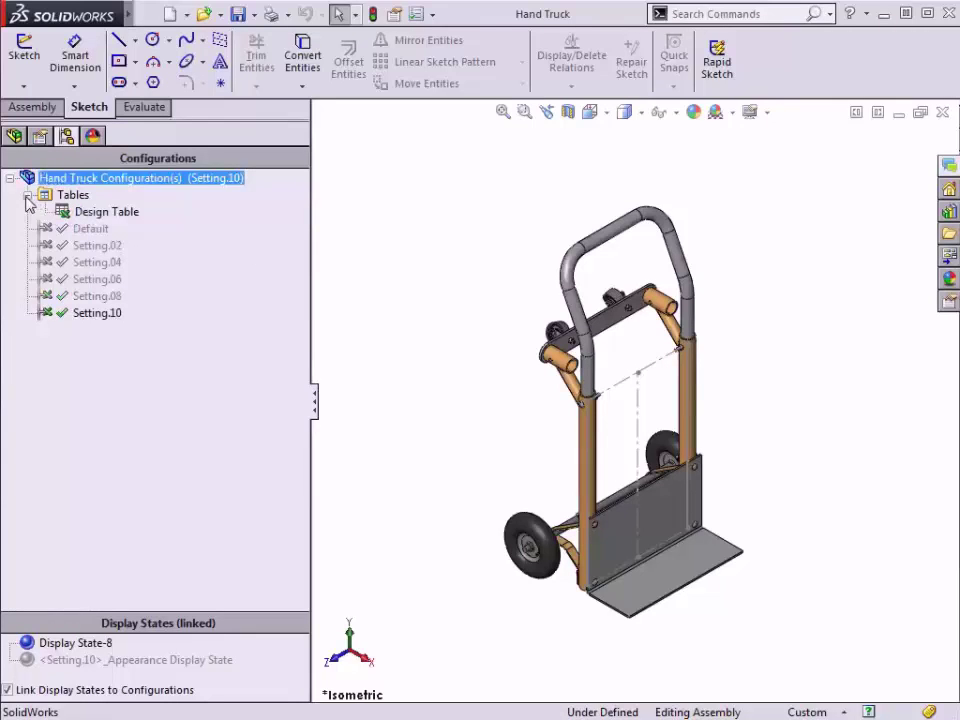
click(96, 214)
right_click(95, 215)
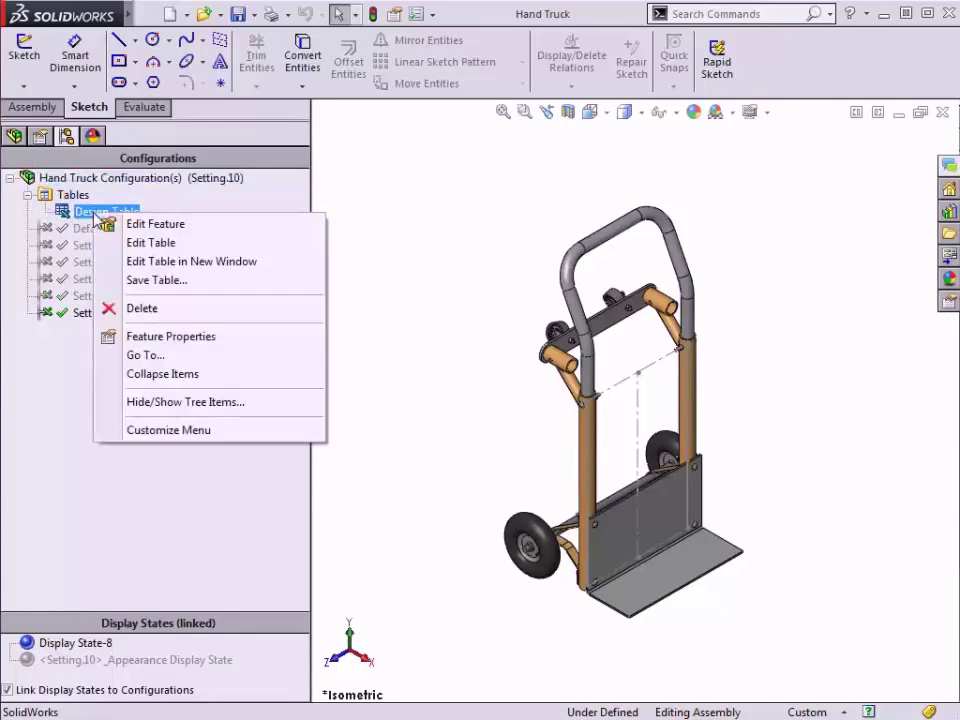
click(175, 244)
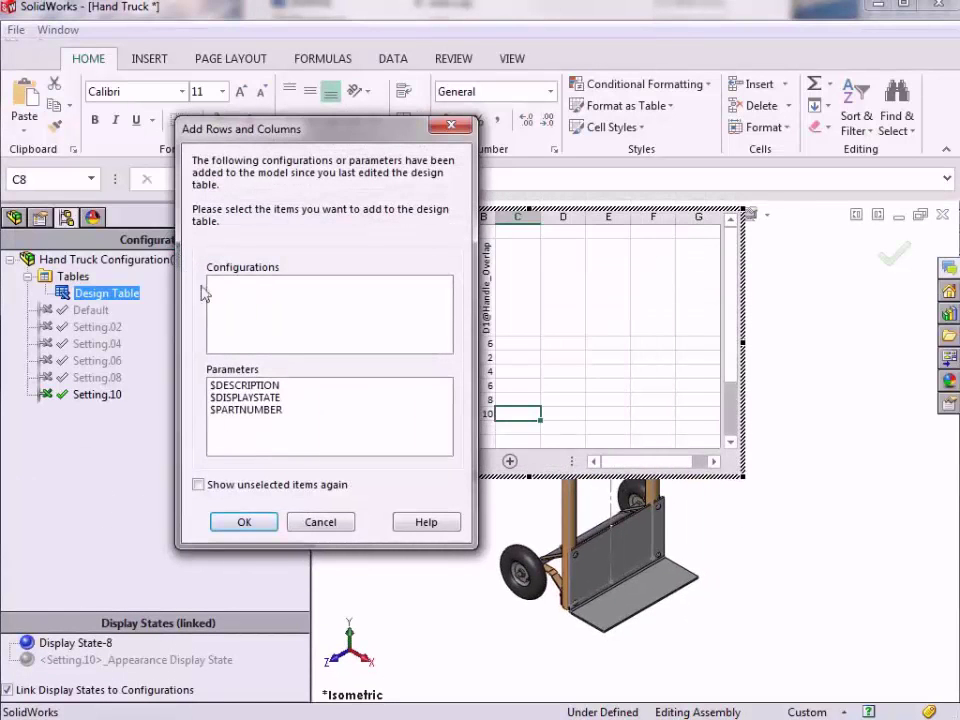
click(321, 521)
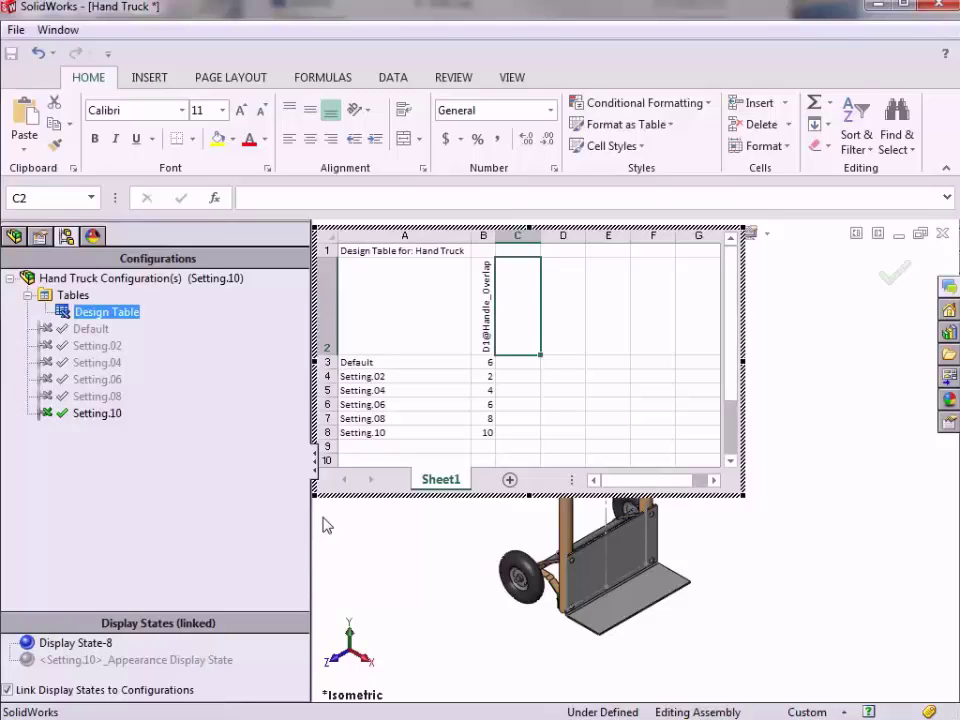
- Add a Standard row in A9 with handle overlap value 6
click(386, 449)
text(Standard)
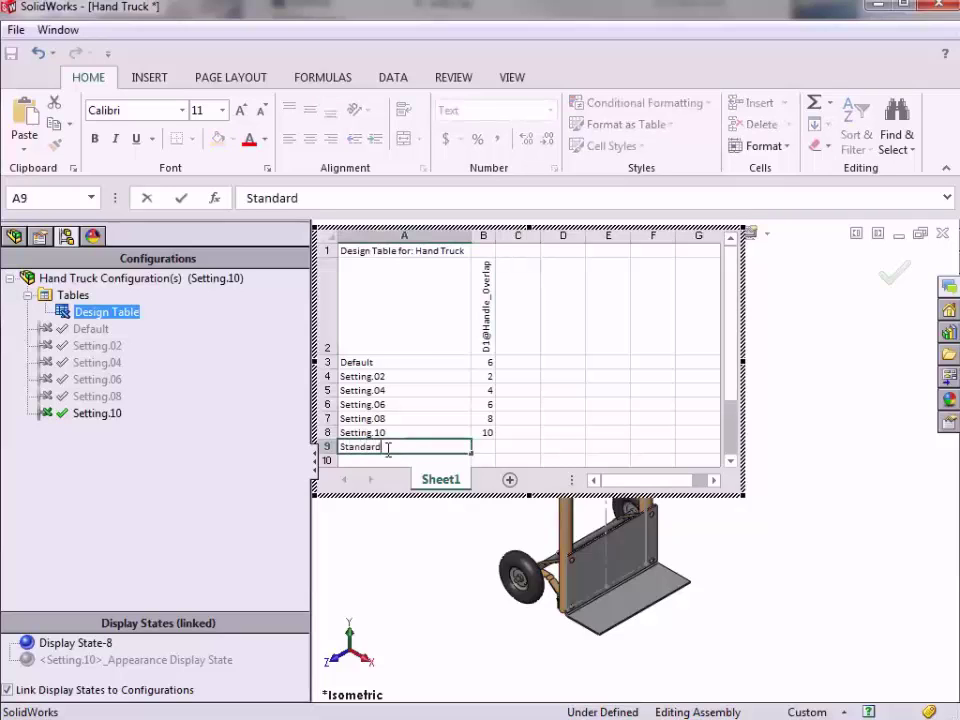
key(Tab)
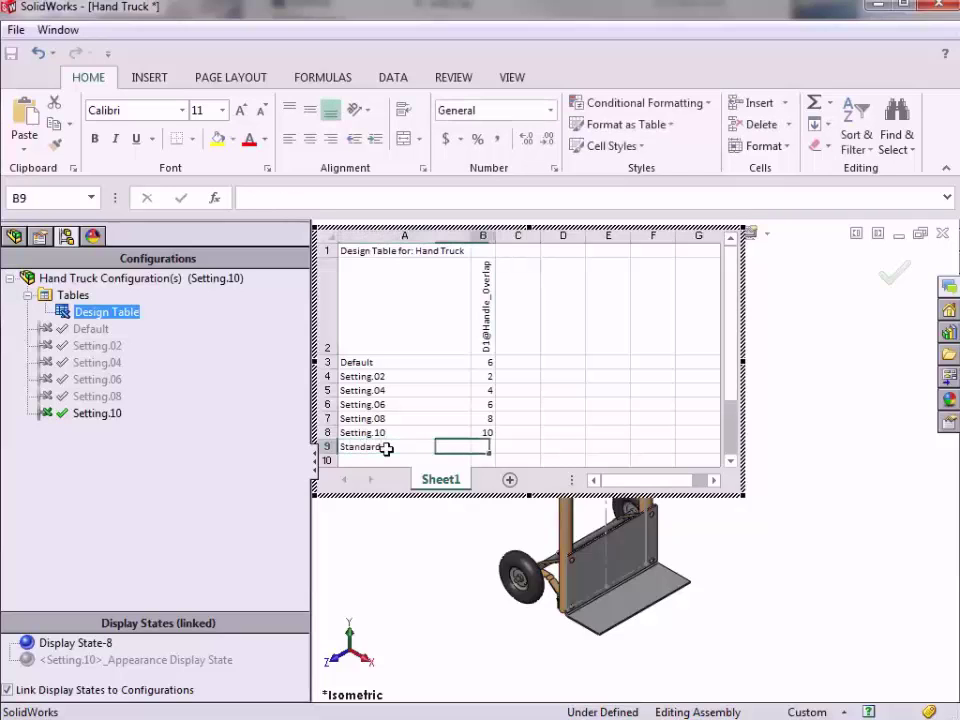
text(6)
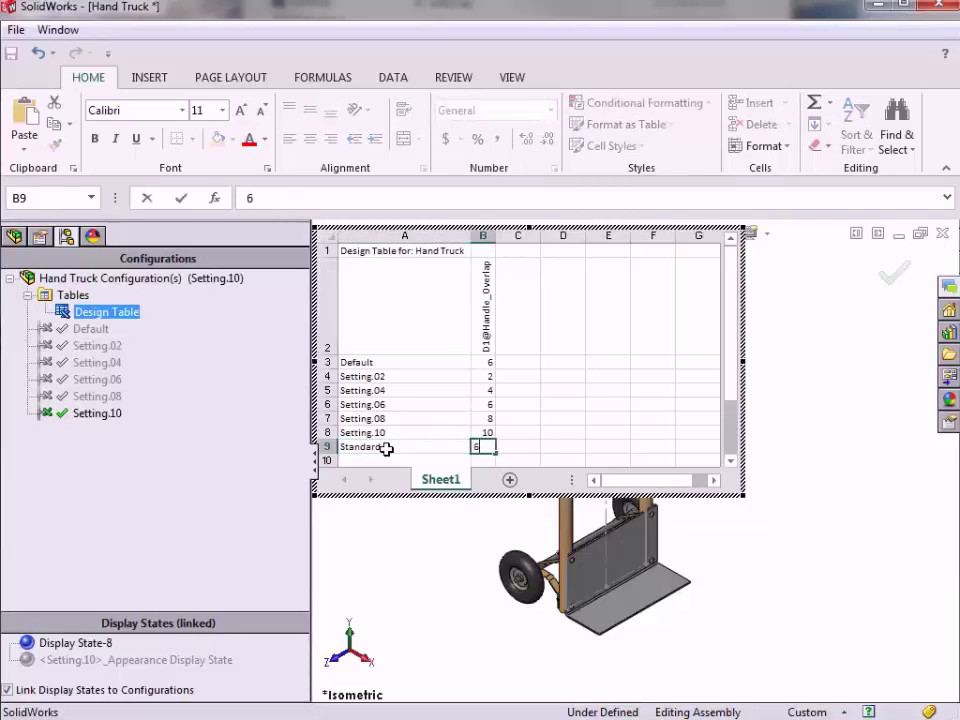
key(Tab)
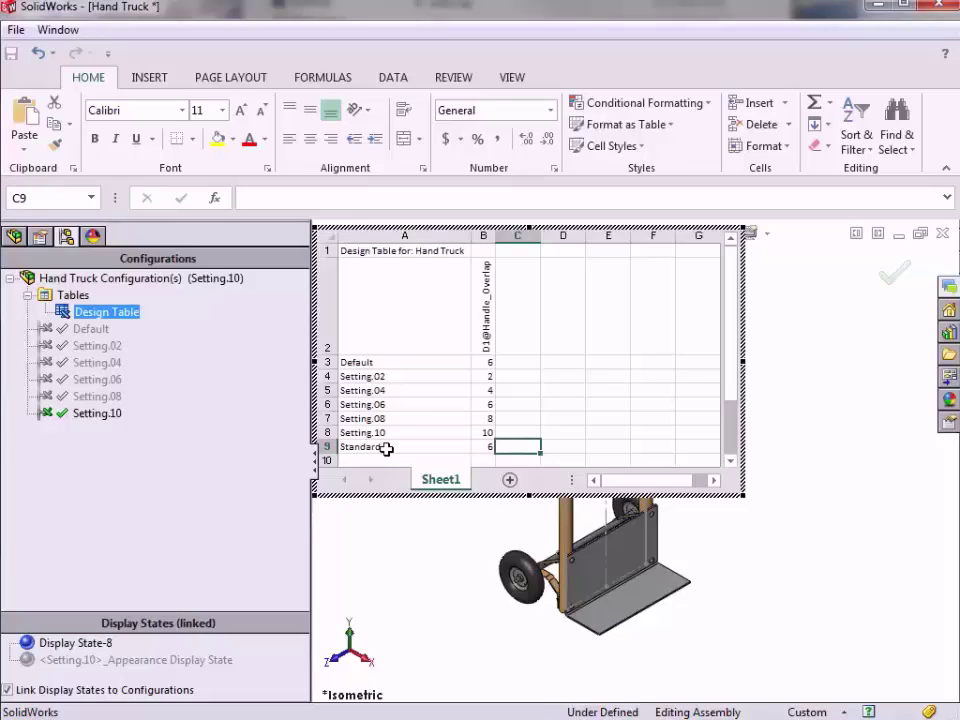
click(517, 315)
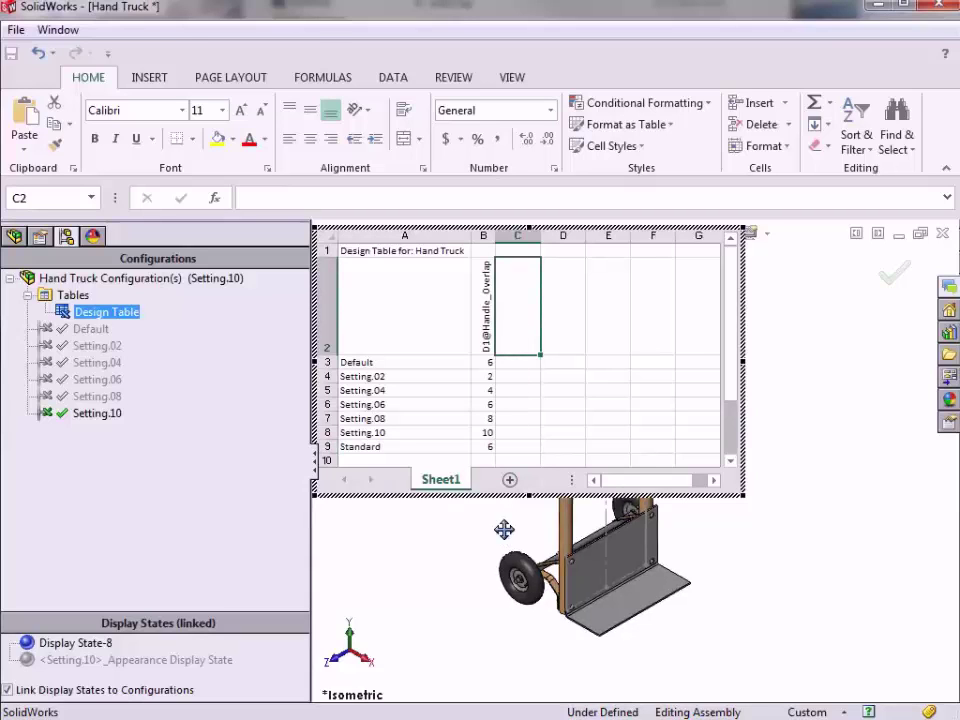
ctrl+middle_drag(503, 529, 751, 529)
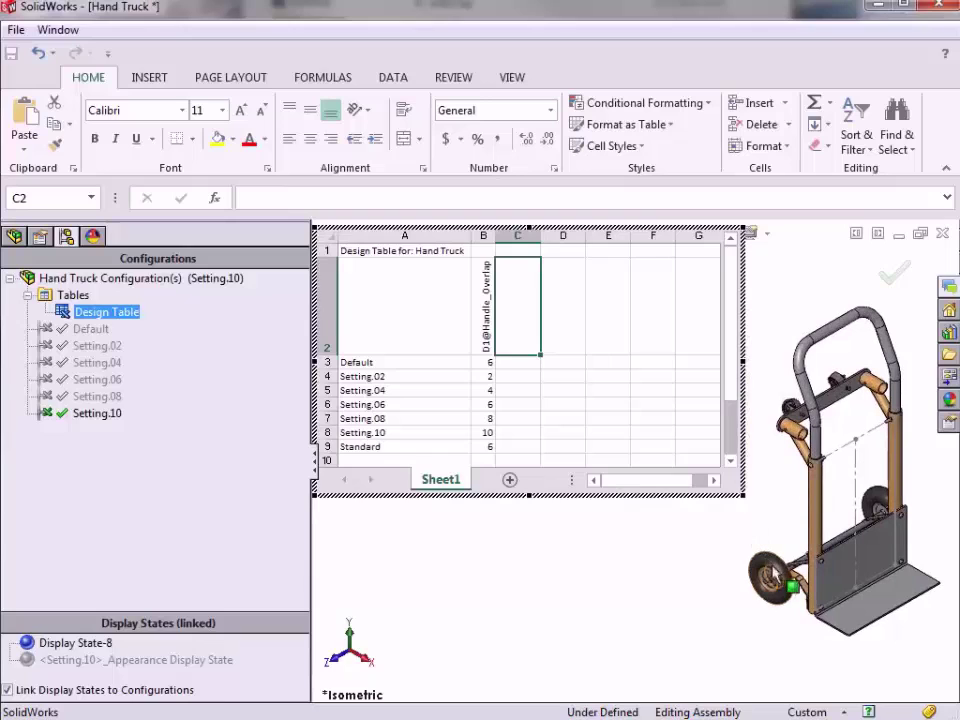
- Add a $STATE@Tire_Pneumatic<1> column with R filled from C3 down to C9
click(778, 571)
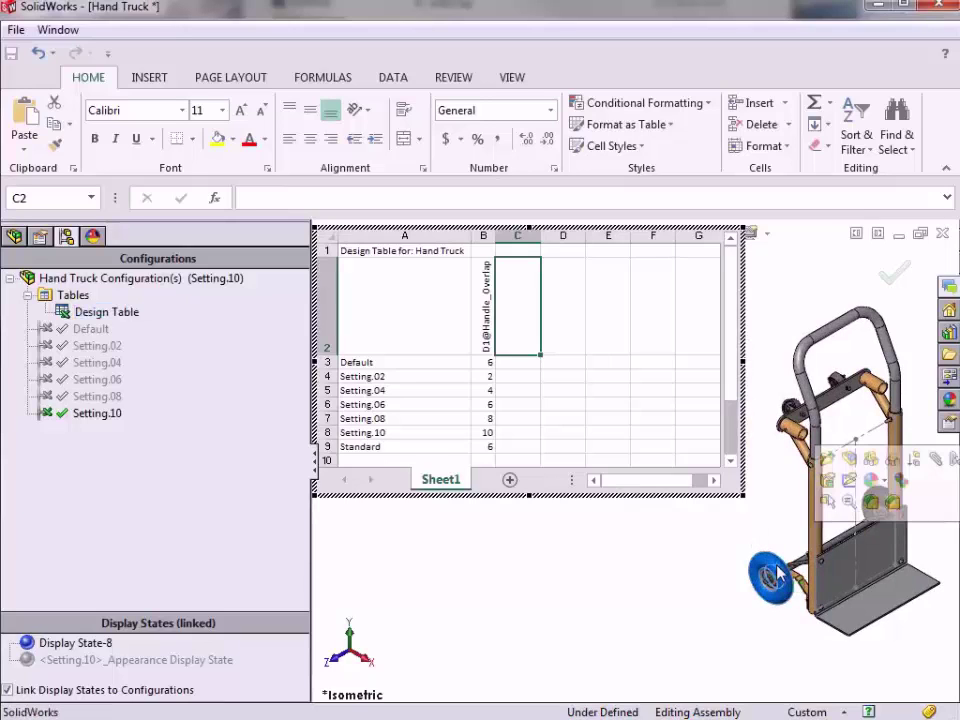
double_click(778, 571)
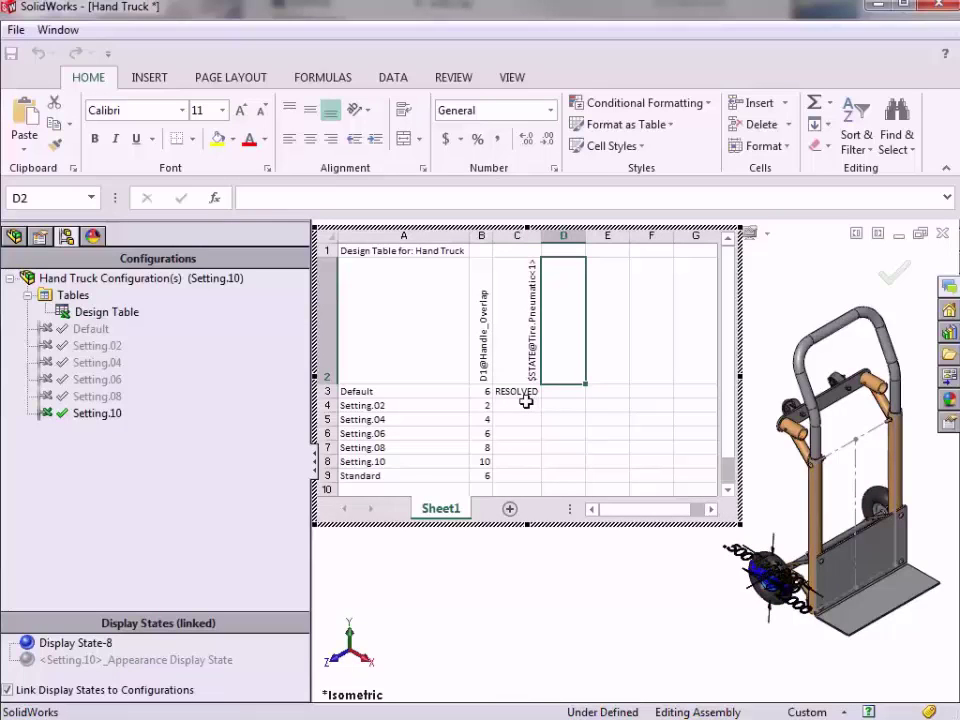
click(525, 392)
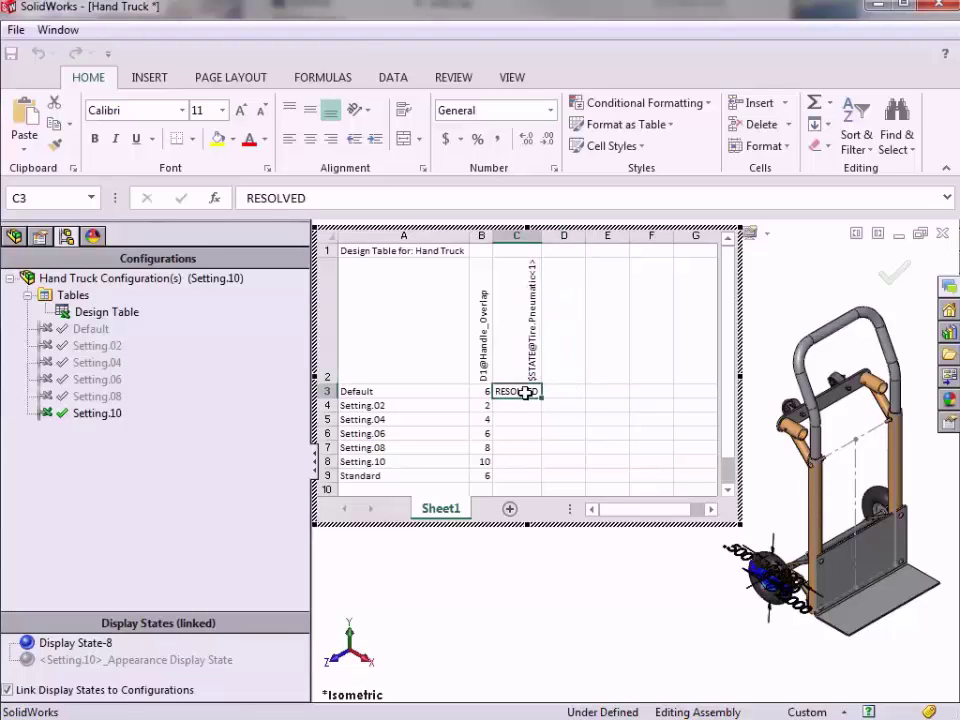
text(R)
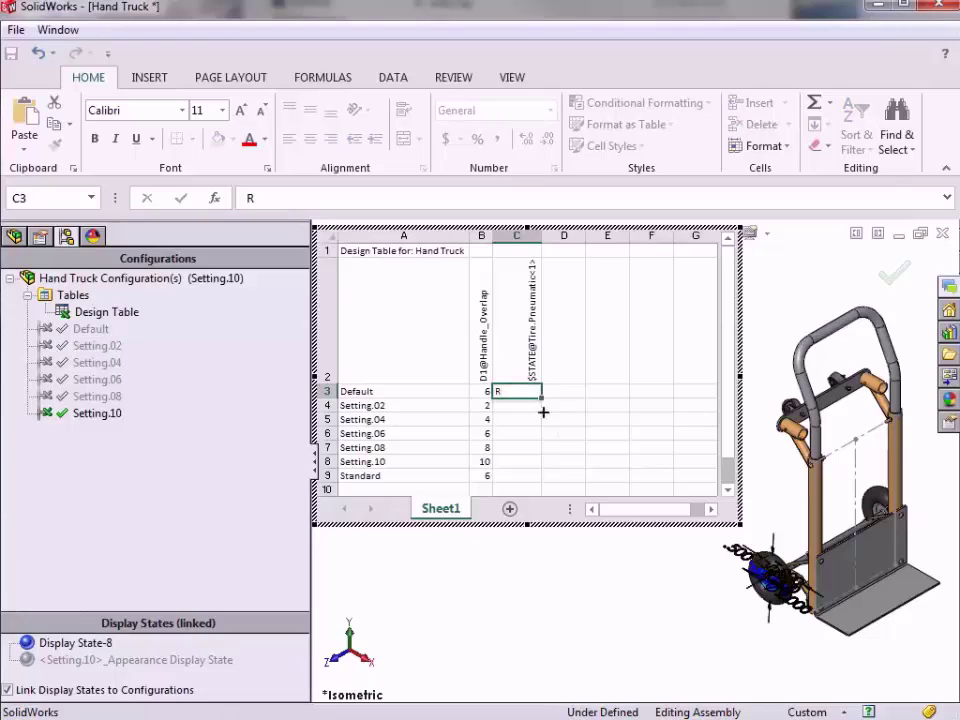
drag(541, 399, 542, 479)
- Change Standard's tire state to S and close the design table
click(525, 477)
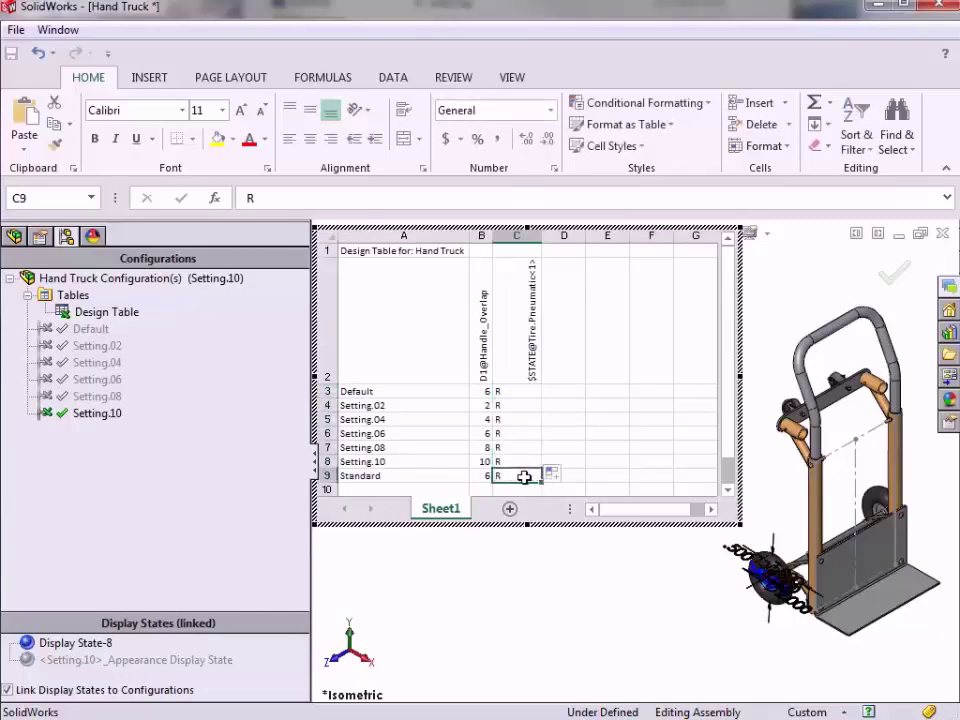
text(S)
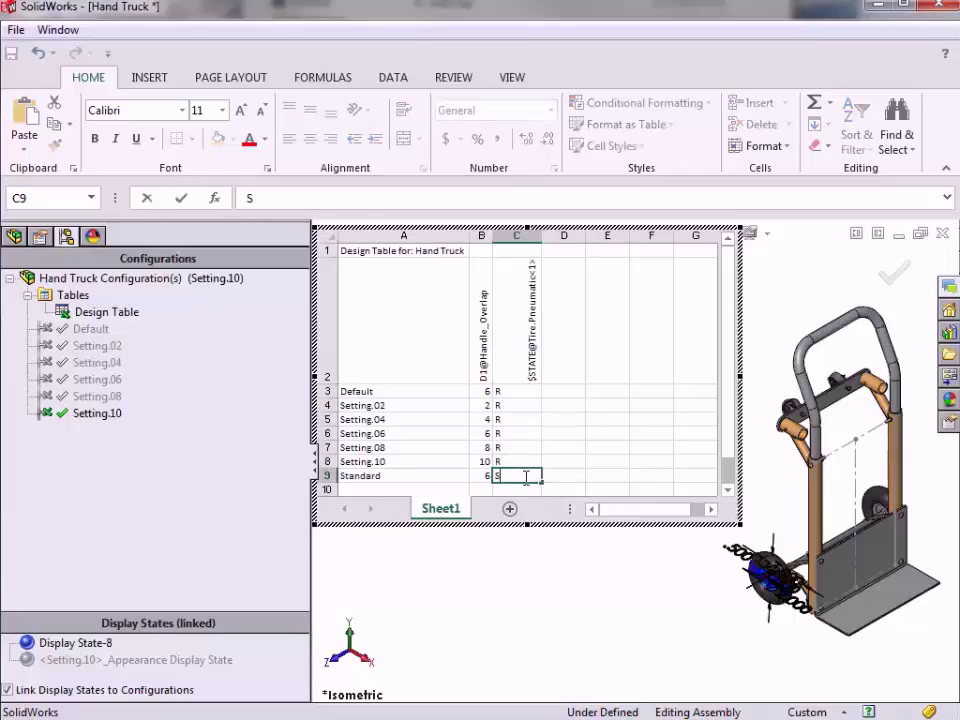
click(556, 476)
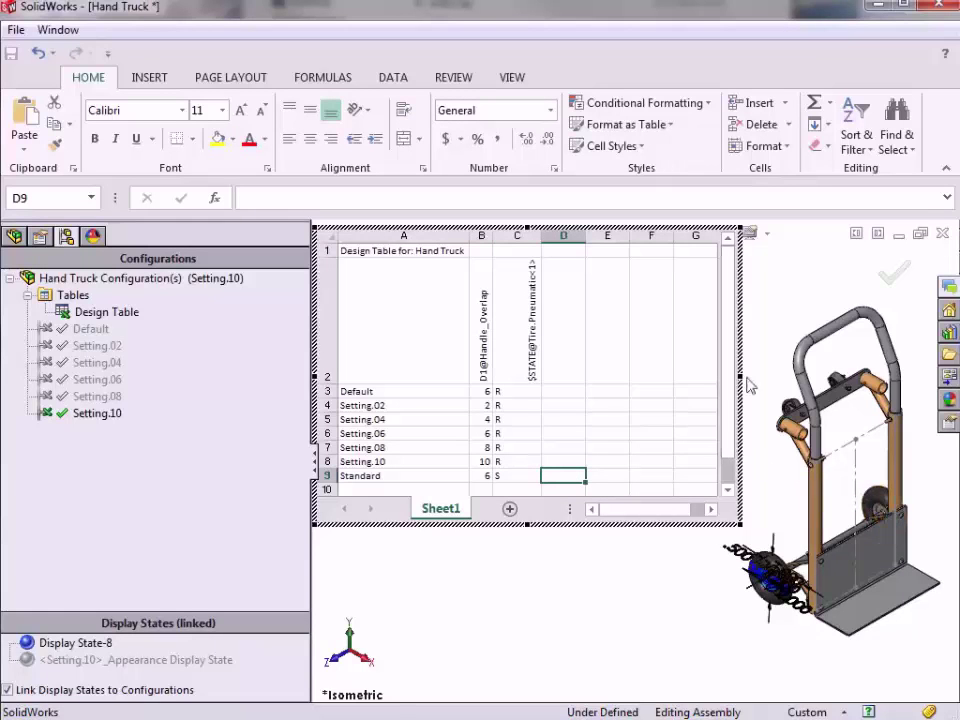
click(762, 309)
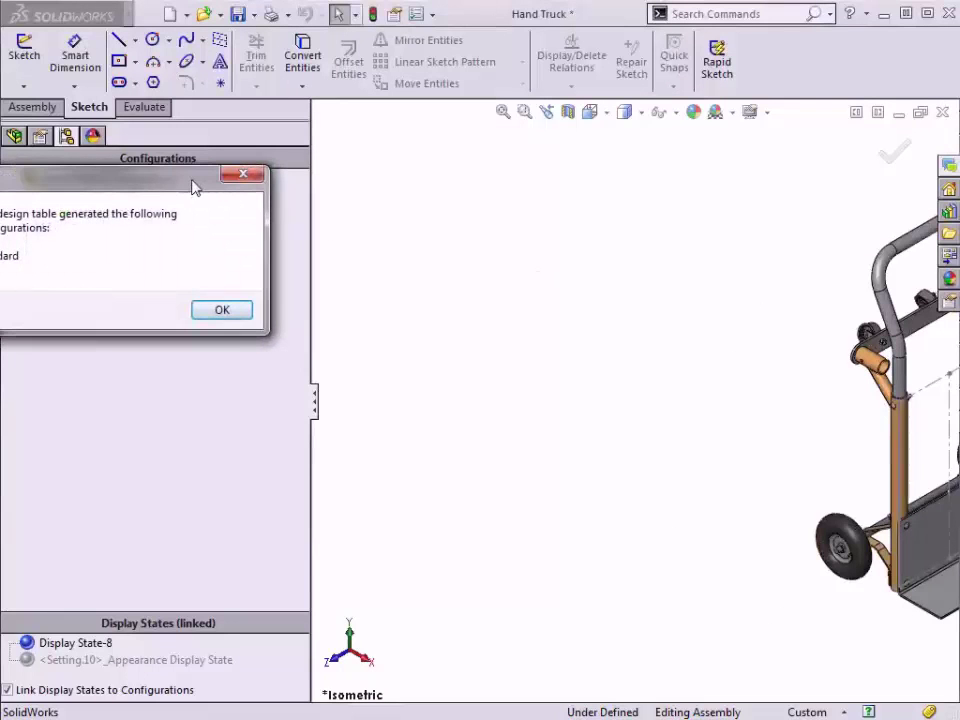
- Confirm creating Standard, zoom to fit, and make Standard the active configuration
drag(195, 187, 500, 257)
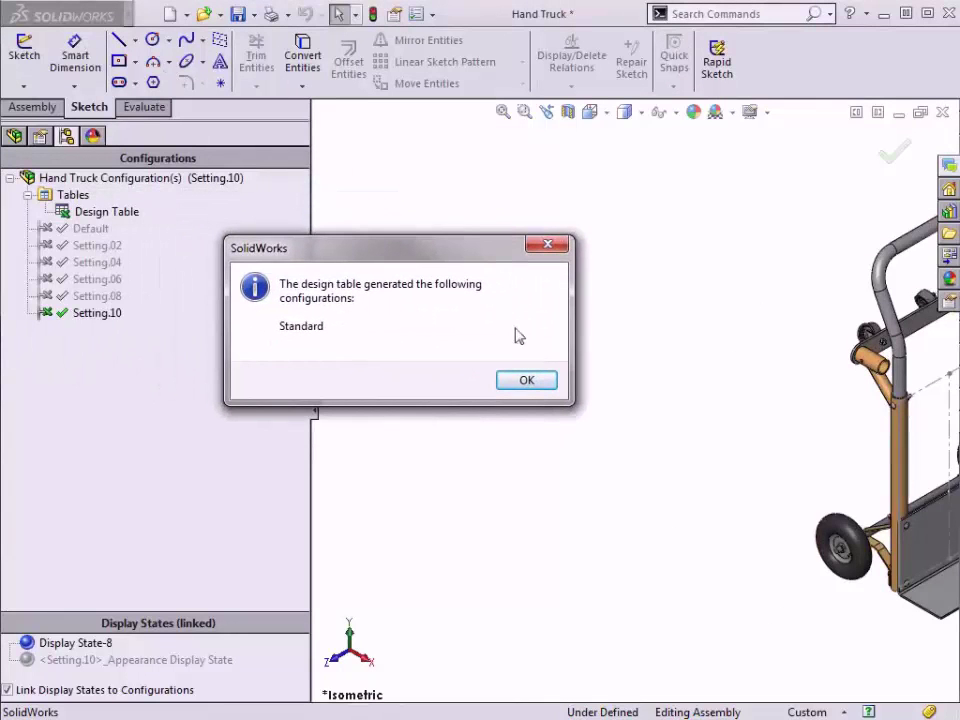
click(527, 381)
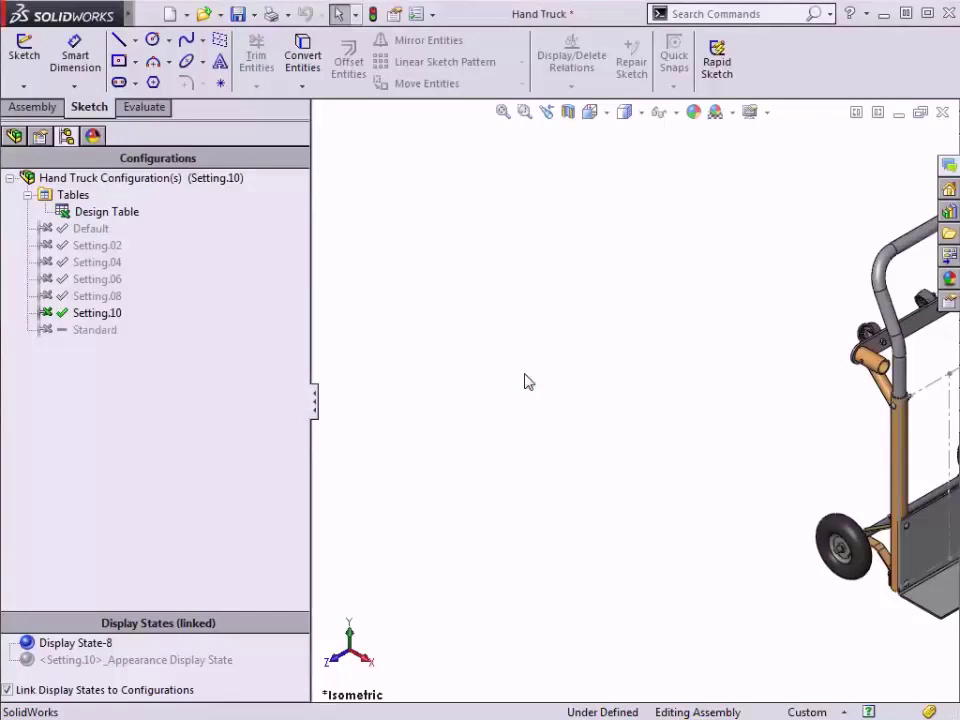
key(f)
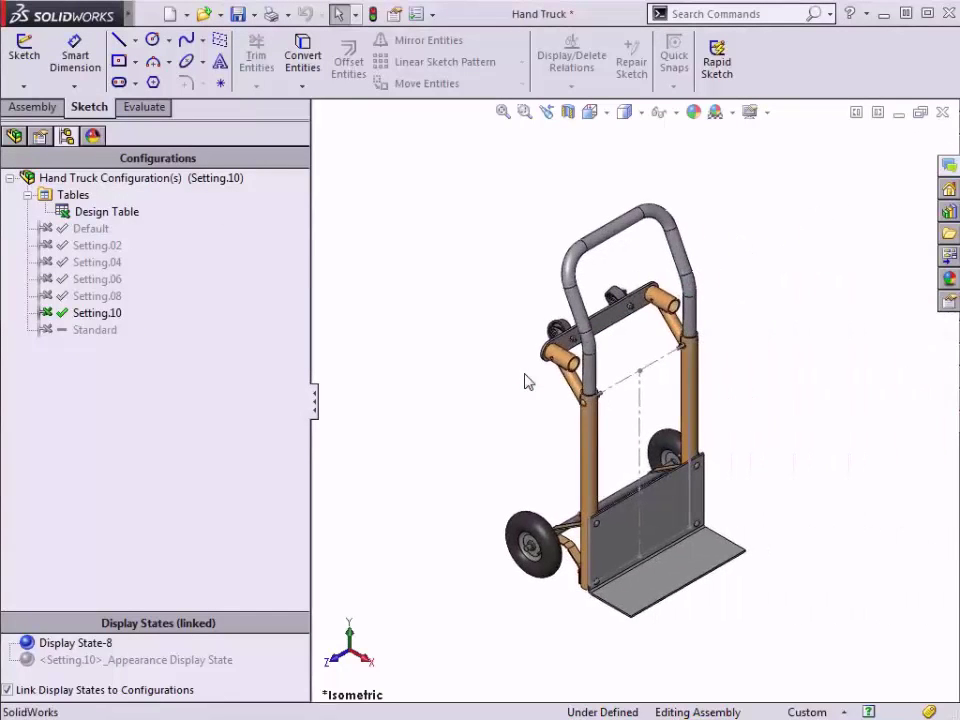
click(94, 330)
click(84, 329)
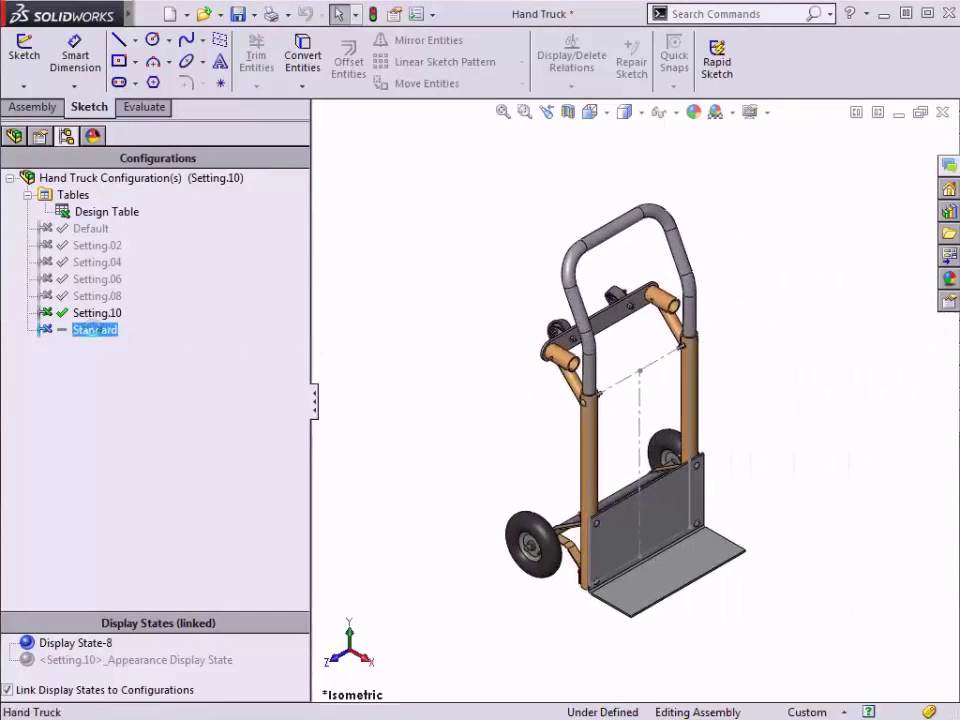
double_click(94, 330)
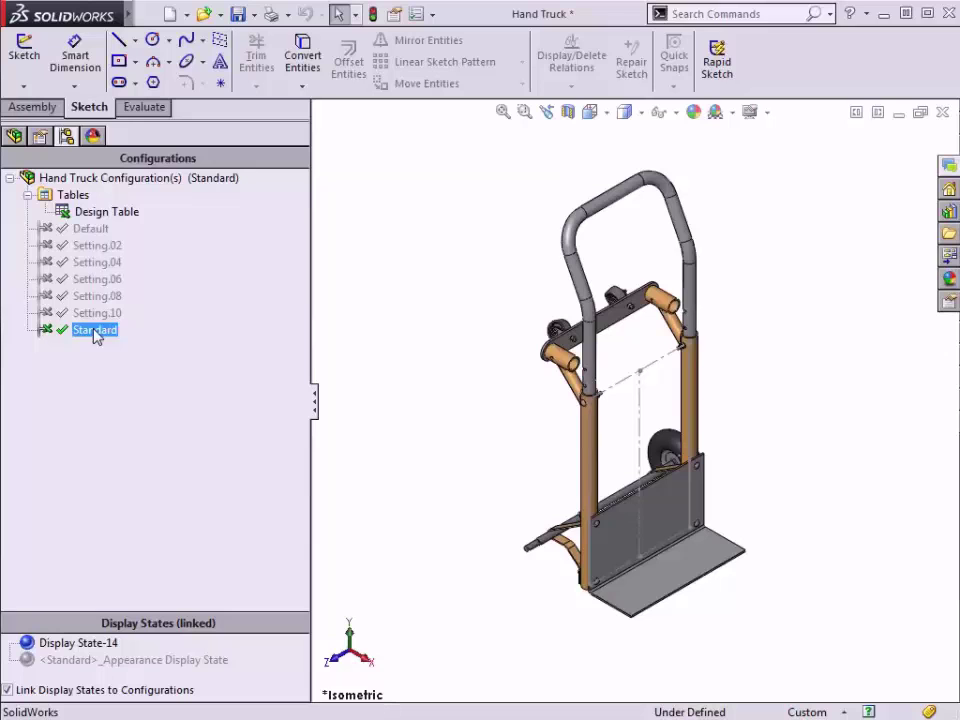
click(94, 247)
click(92, 213)
right_click(92, 213)
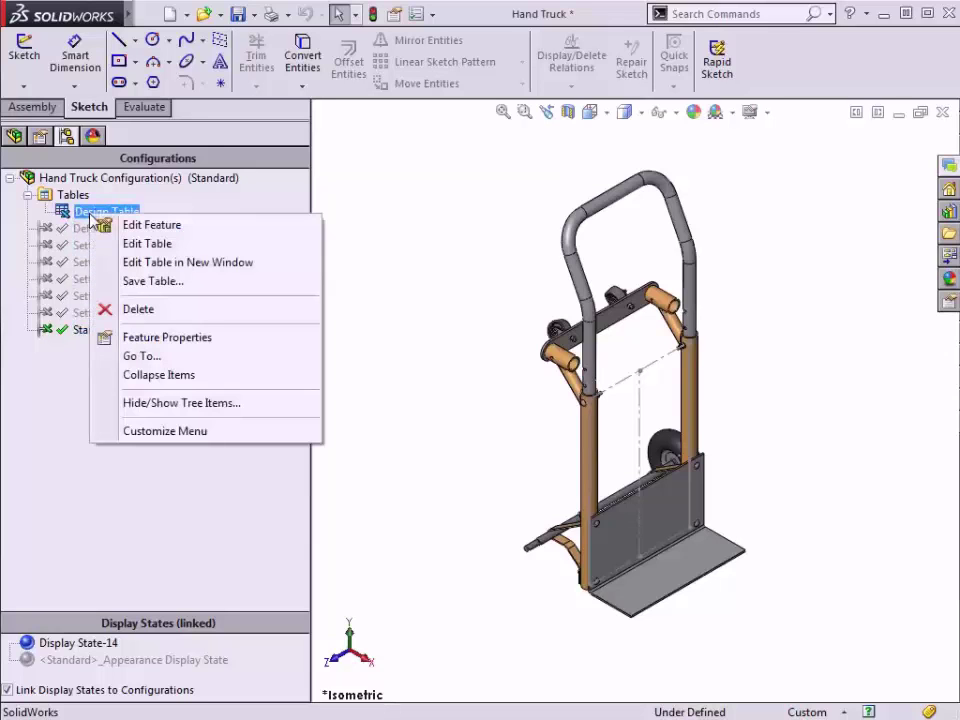
click(148, 244)
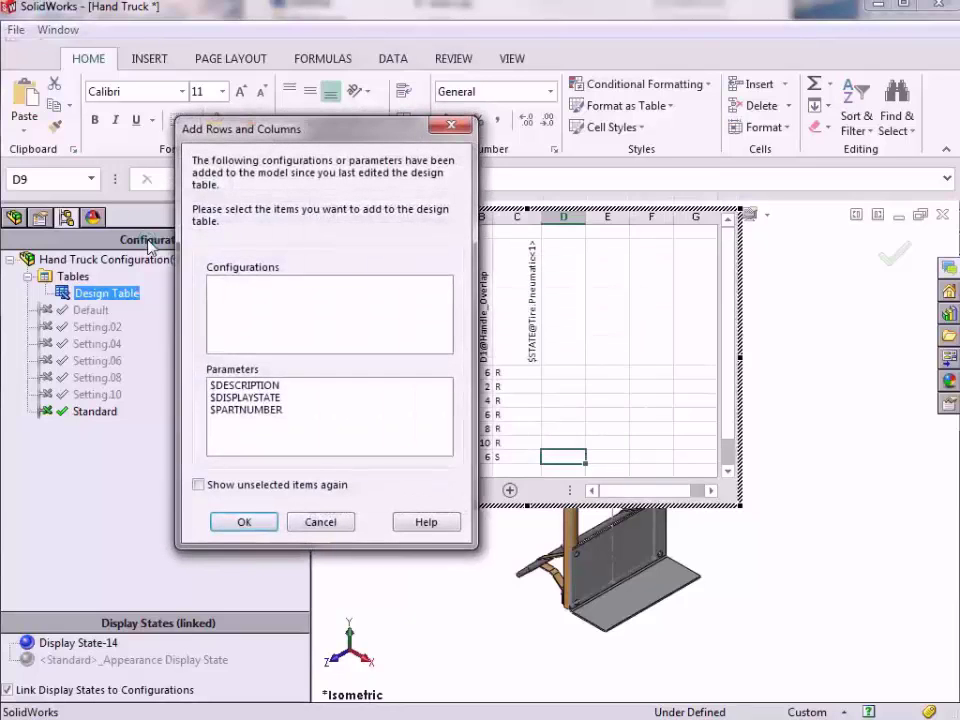
click(325, 522)
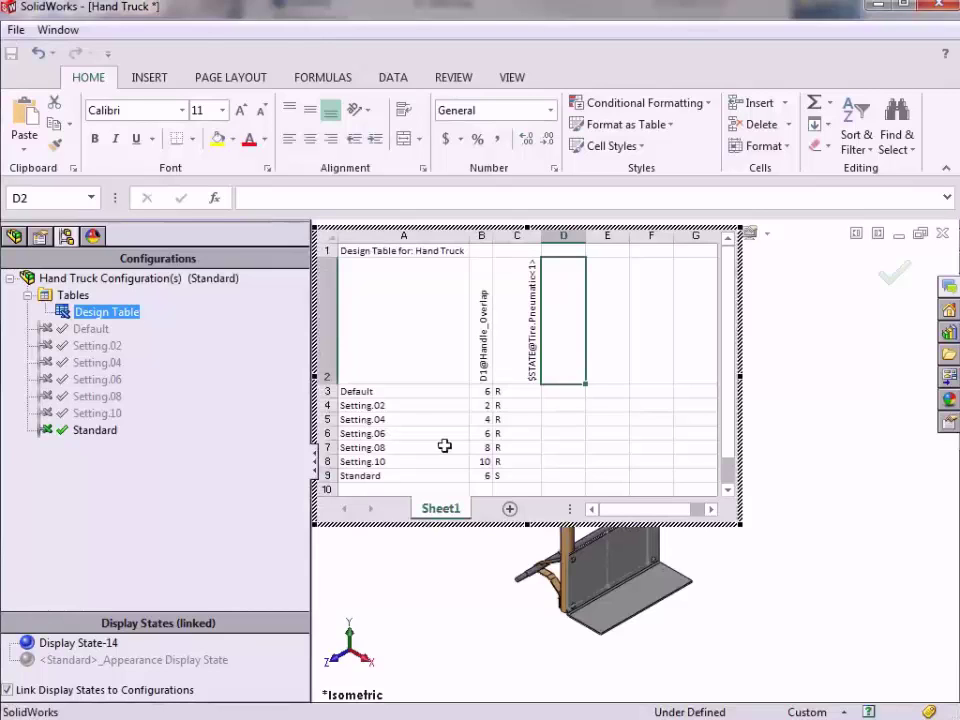
click(534, 267)
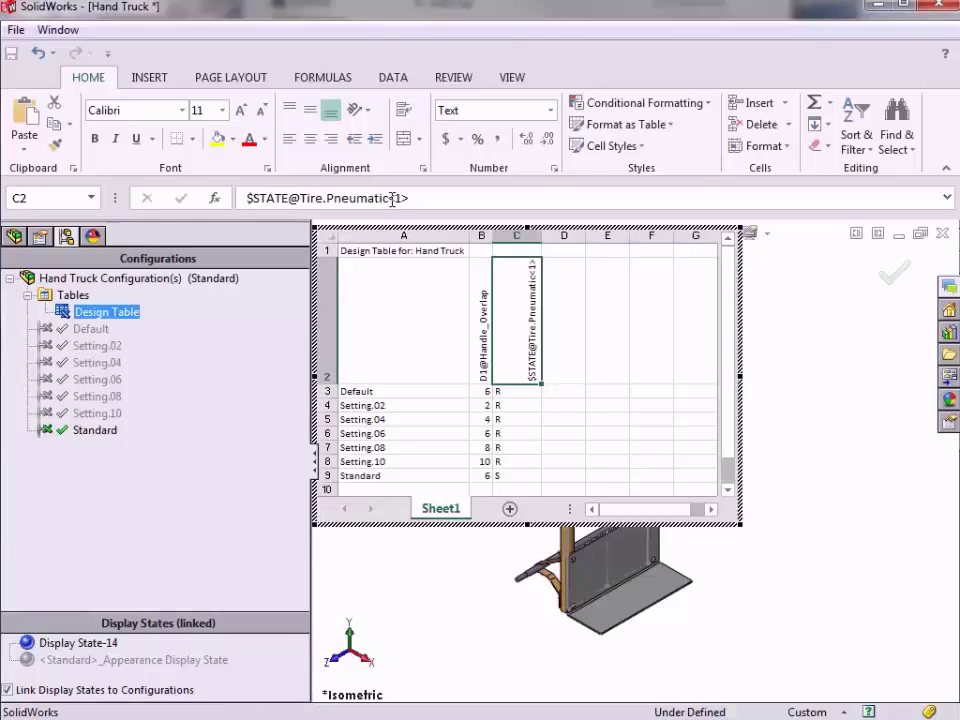
click(402, 198)
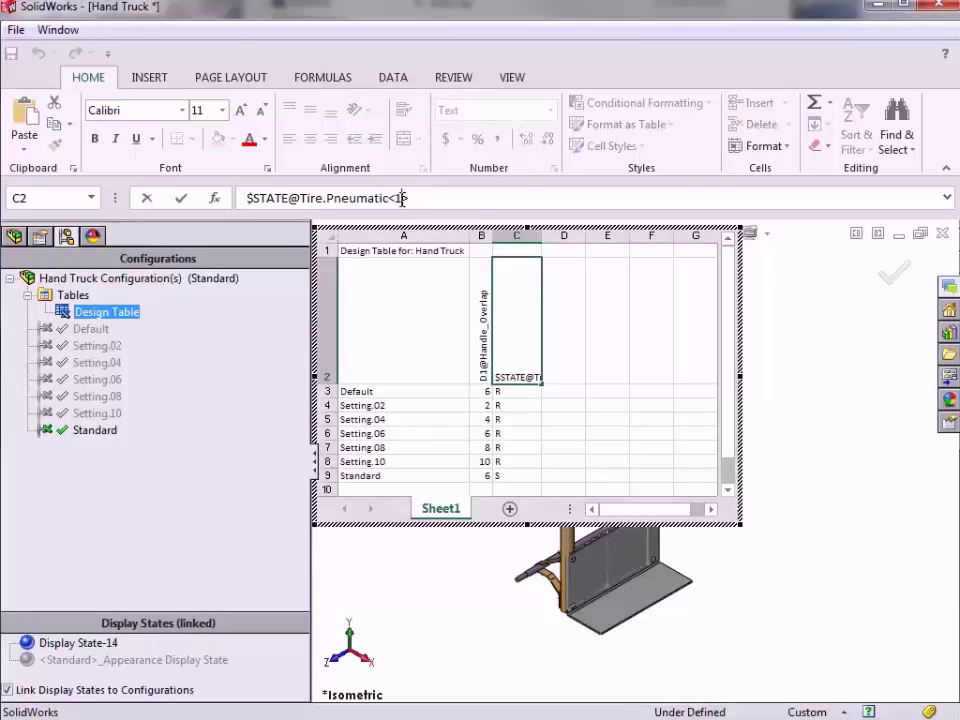
text(,2>)
click(559, 350)
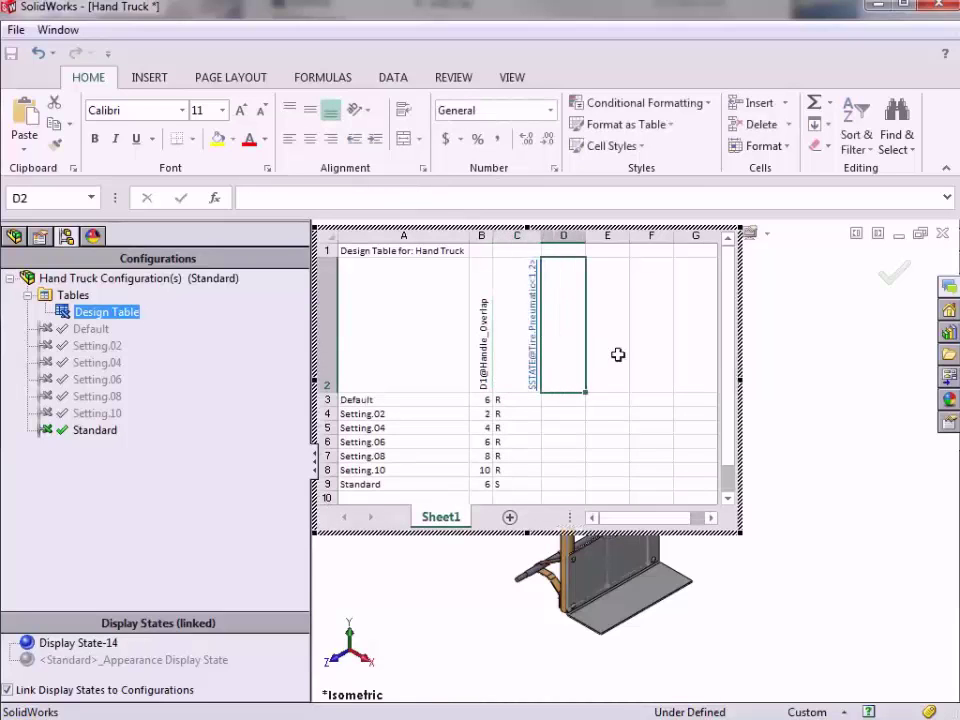
click(776, 377)
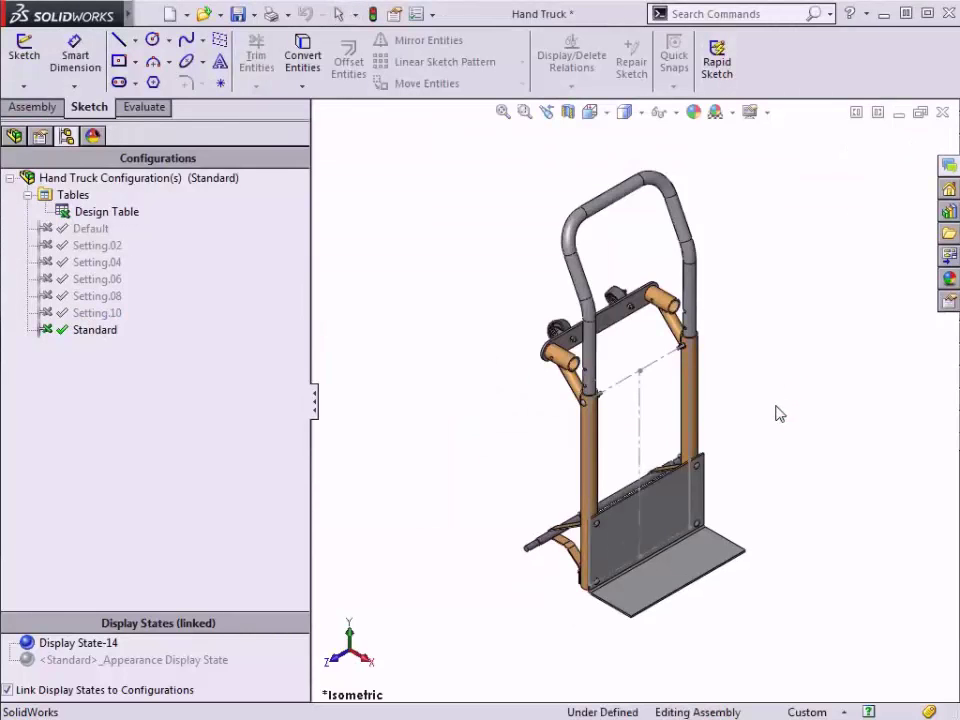
middle_drag(776, 413, 777, 311)
middle_drag(669, 306, 777, 362)
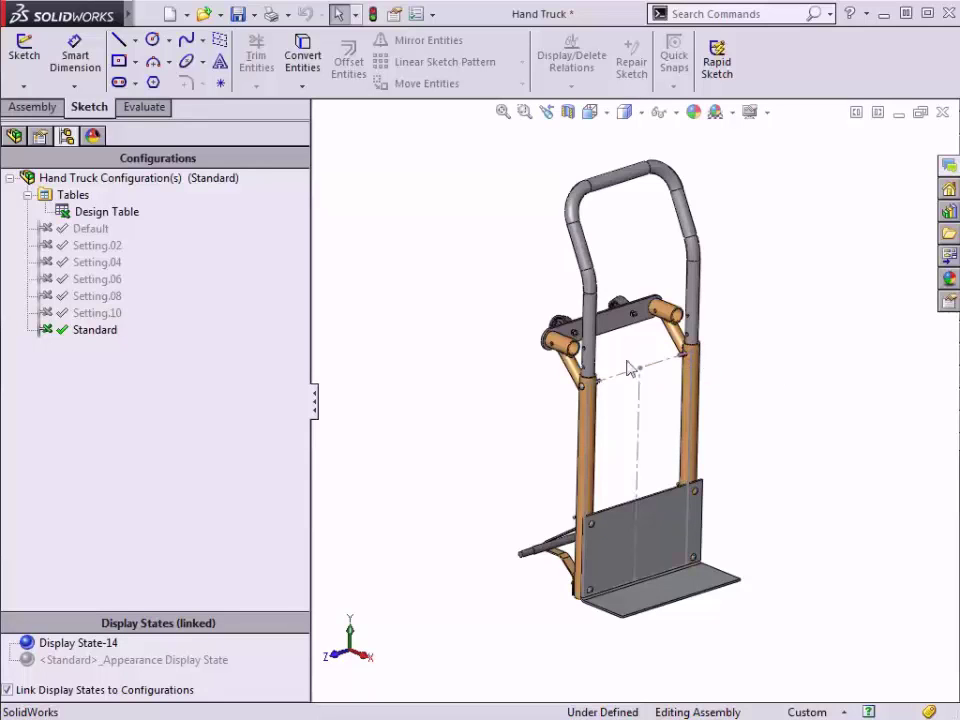
click(95, 313)
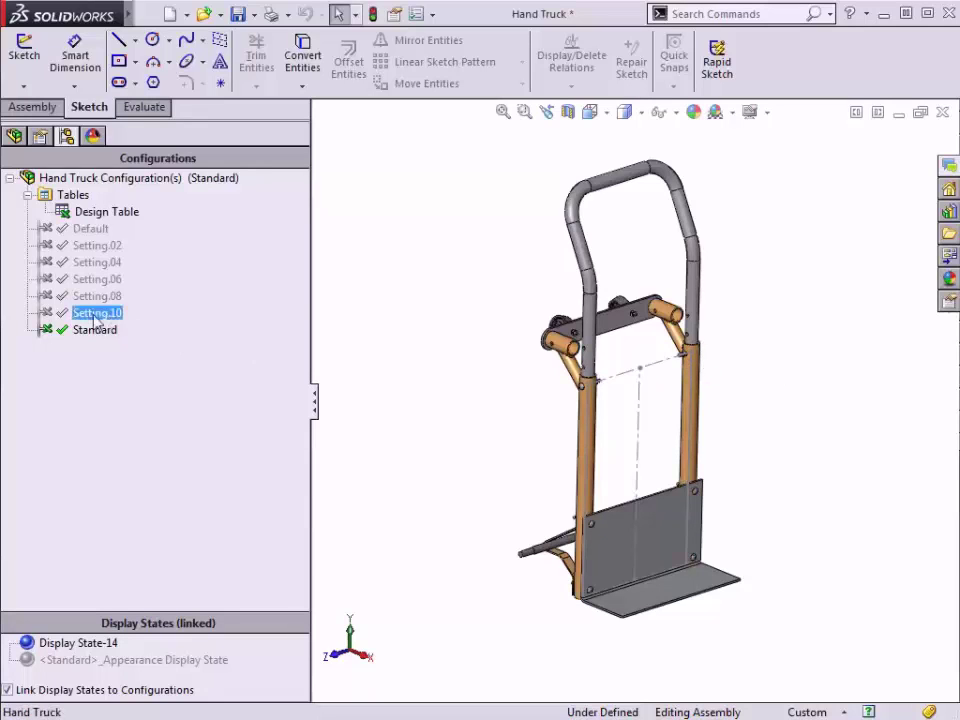
- Turn on Suppress new features and mates in Setting.10's configuration properties
right_click(95, 314)
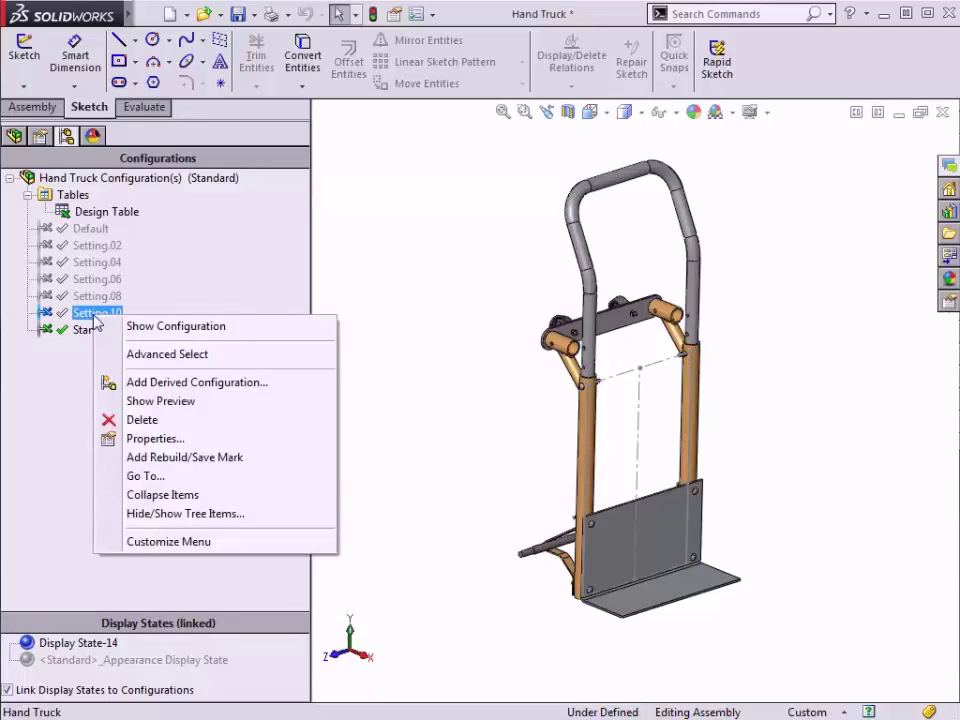
click(124, 441)
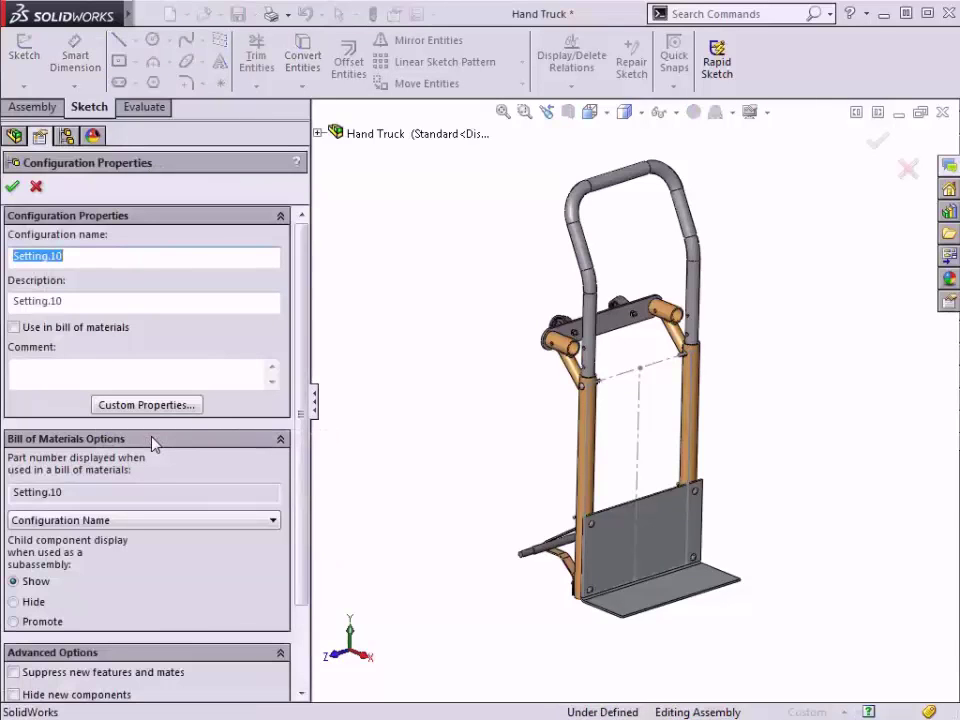
drag(304, 389, 306, 482)
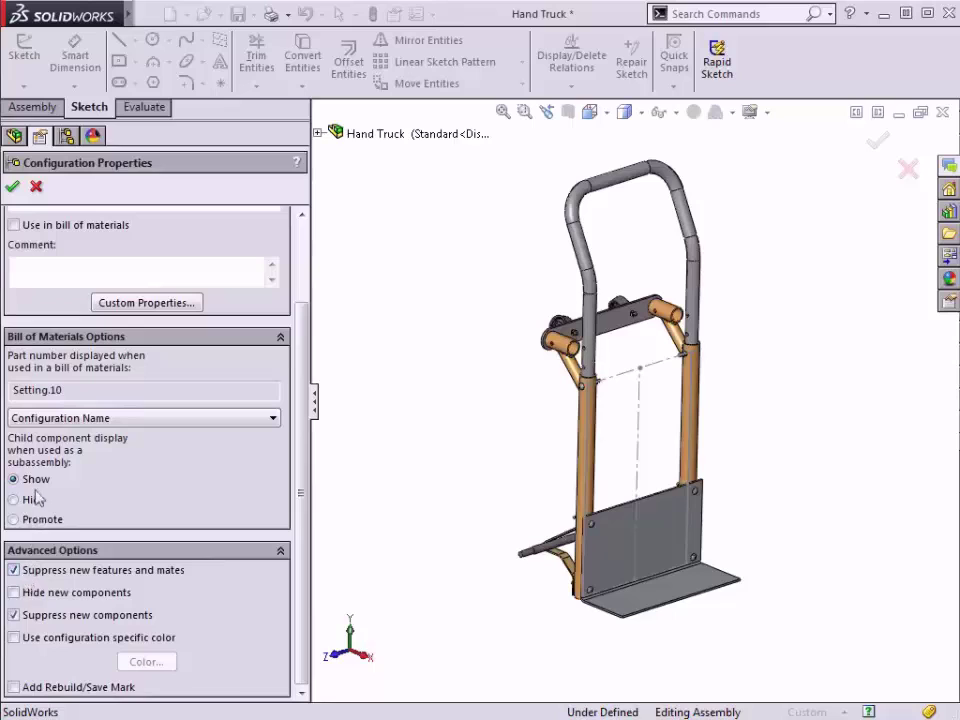
click(13, 187)
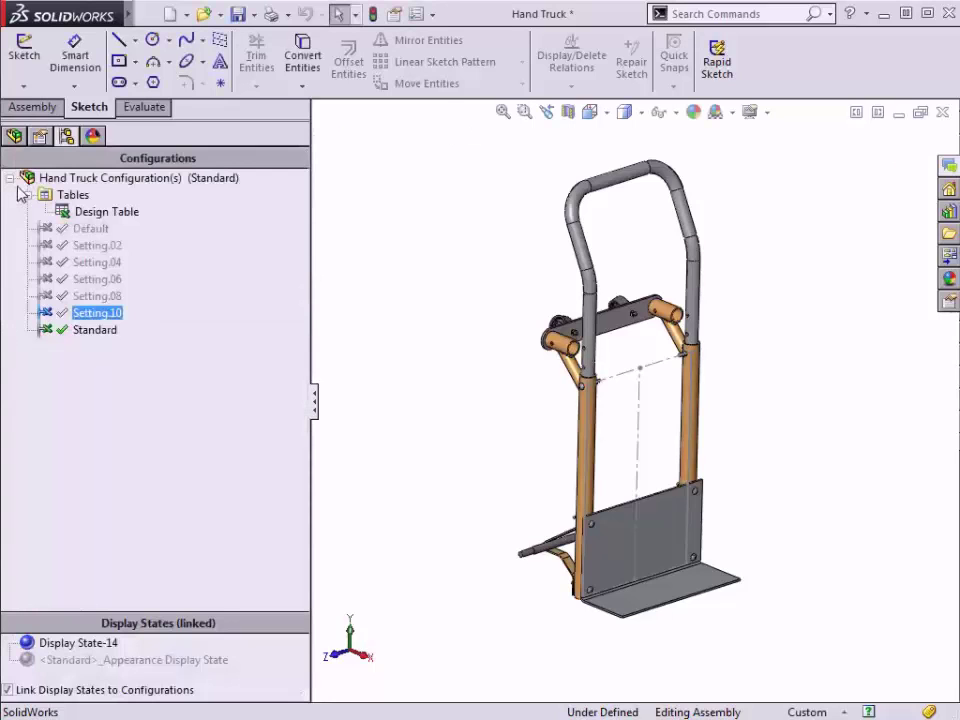
- Turn on Suppress new features and mates for Setting.08 and Setting.06
click(92, 295)
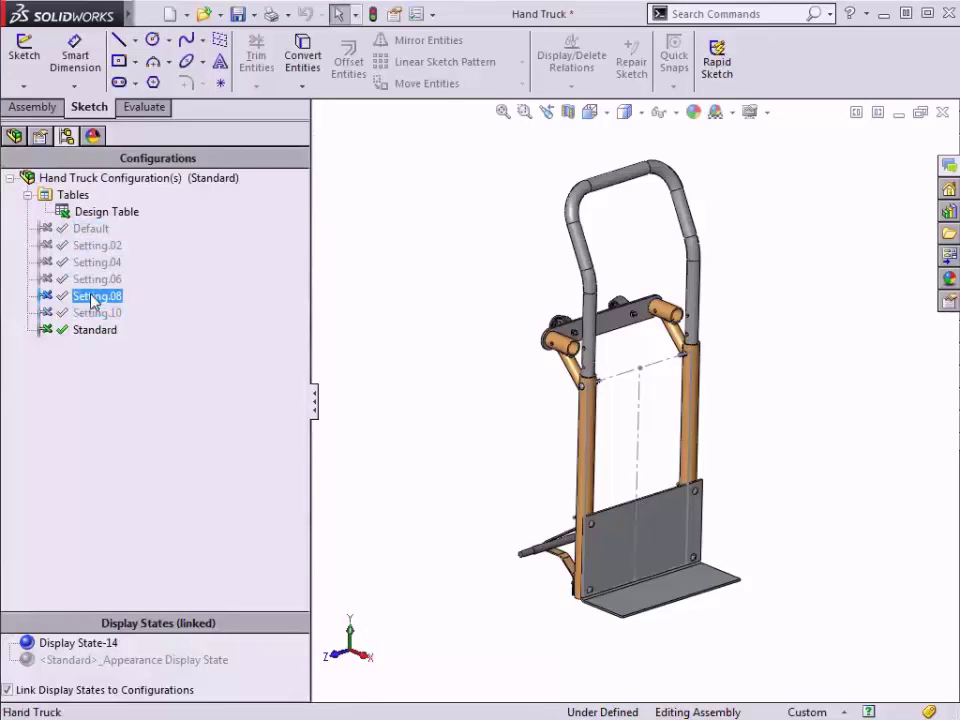
right_click(92, 300)
click(107, 415)
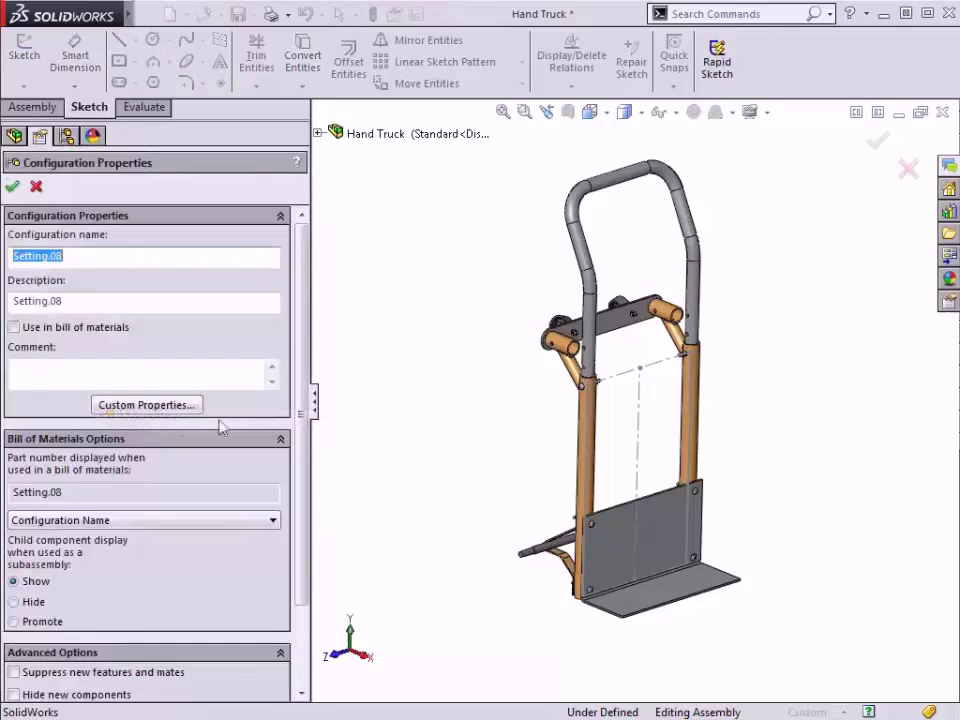
scroll(222, 430, down, 3)
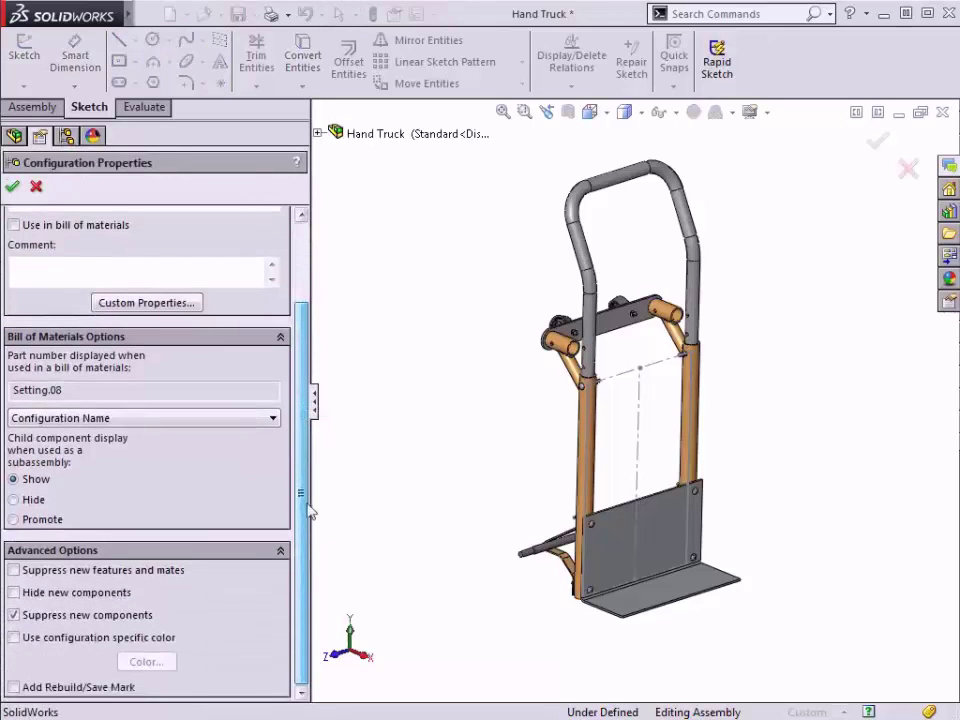
click(14, 570)
click(12, 186)
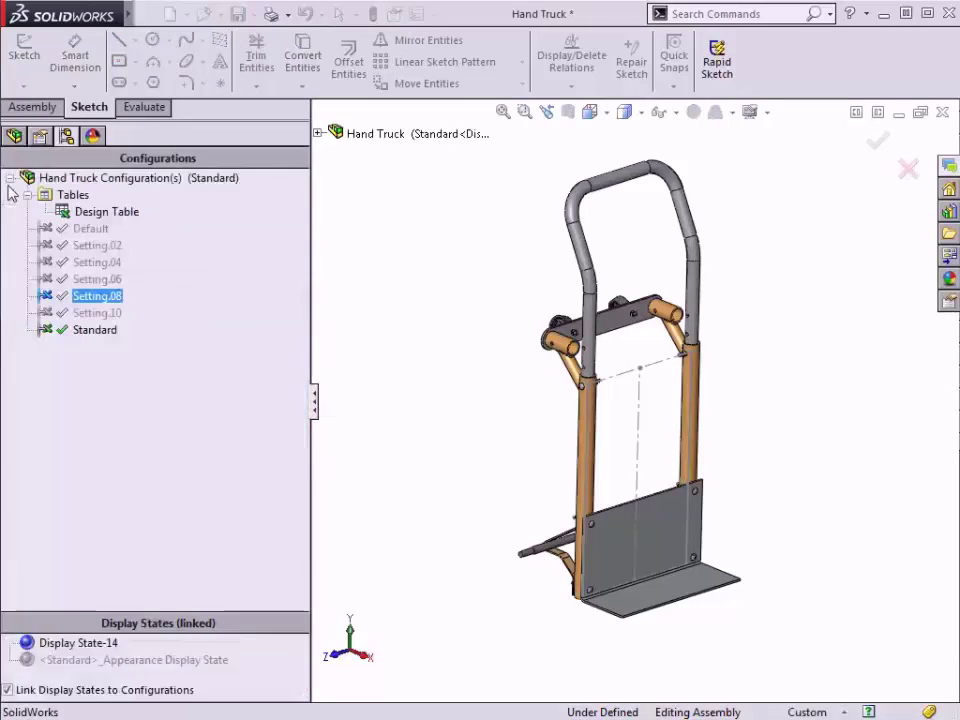
right_click(97, 284)
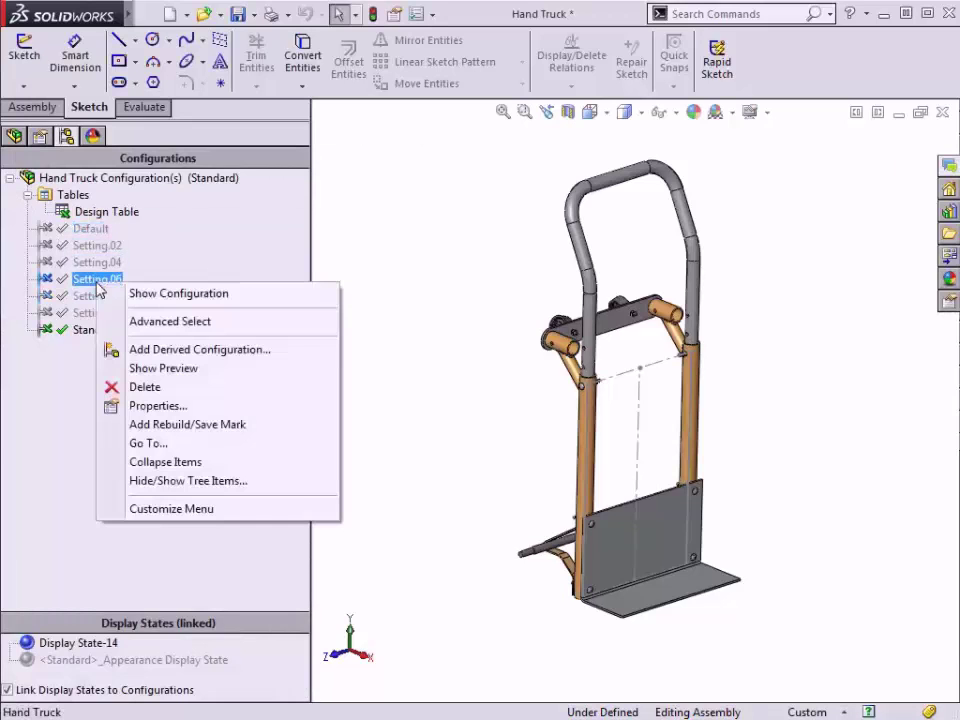
click(172, 406)
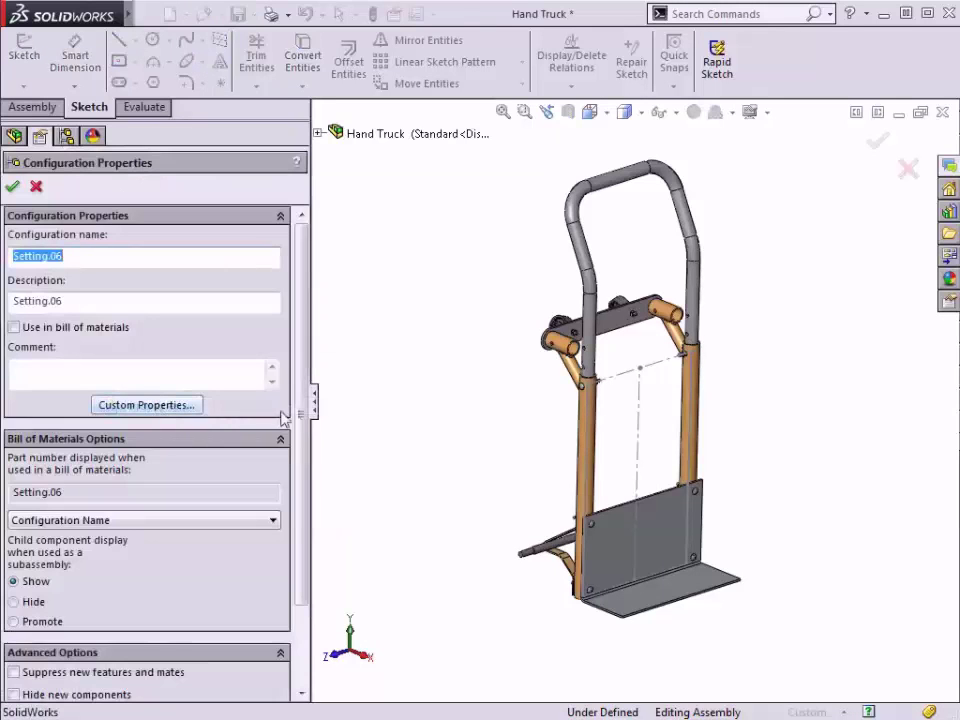
scroll(280, 420, down, 3)
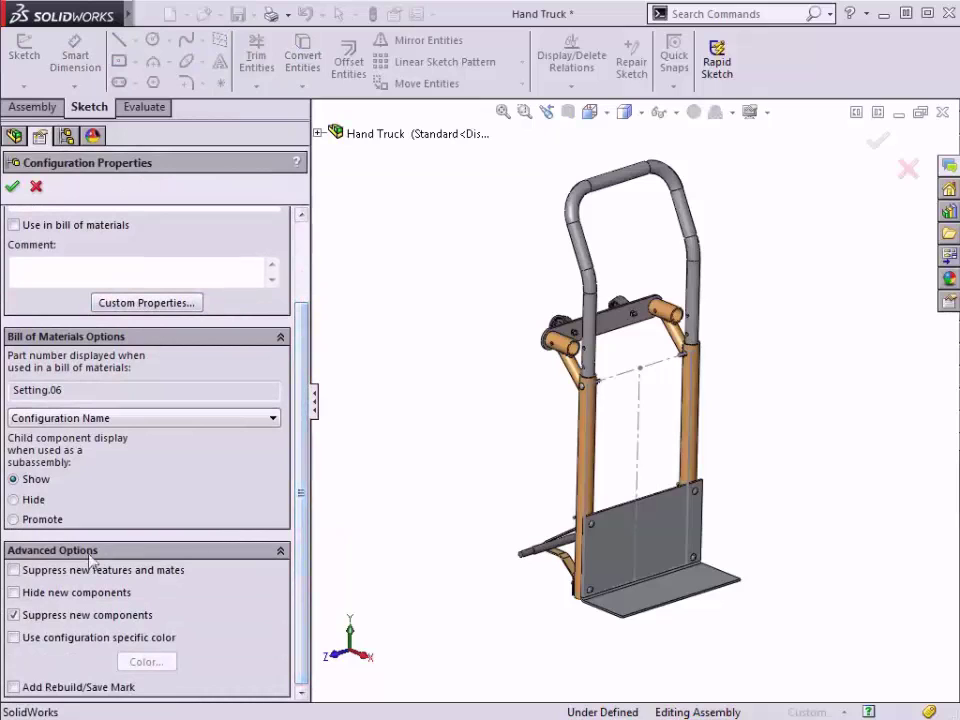
click(14, 570)
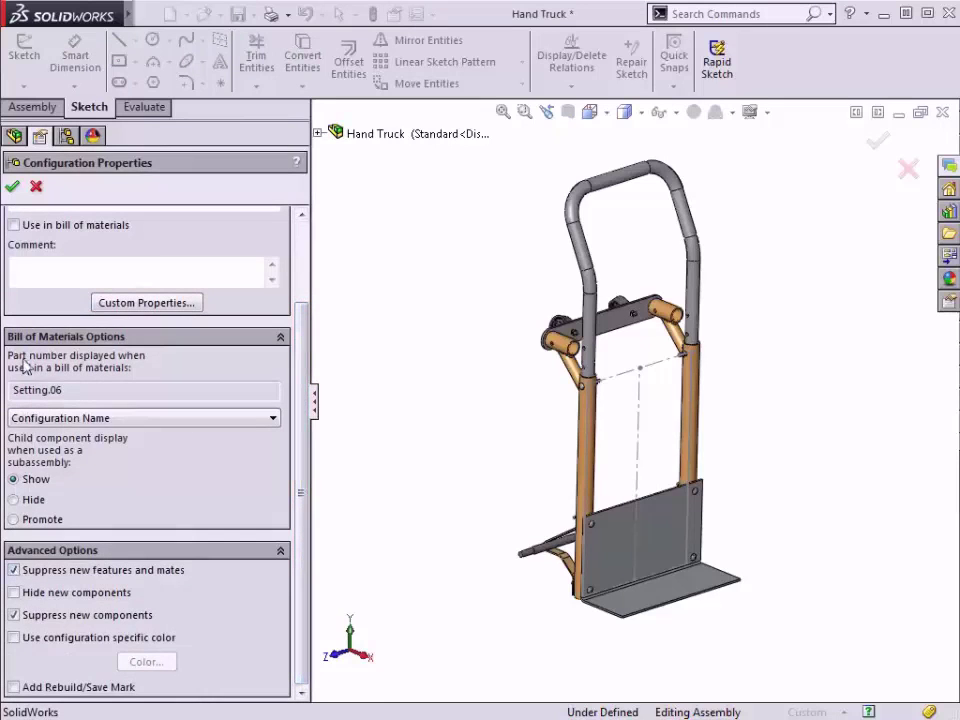
click(13, 188)
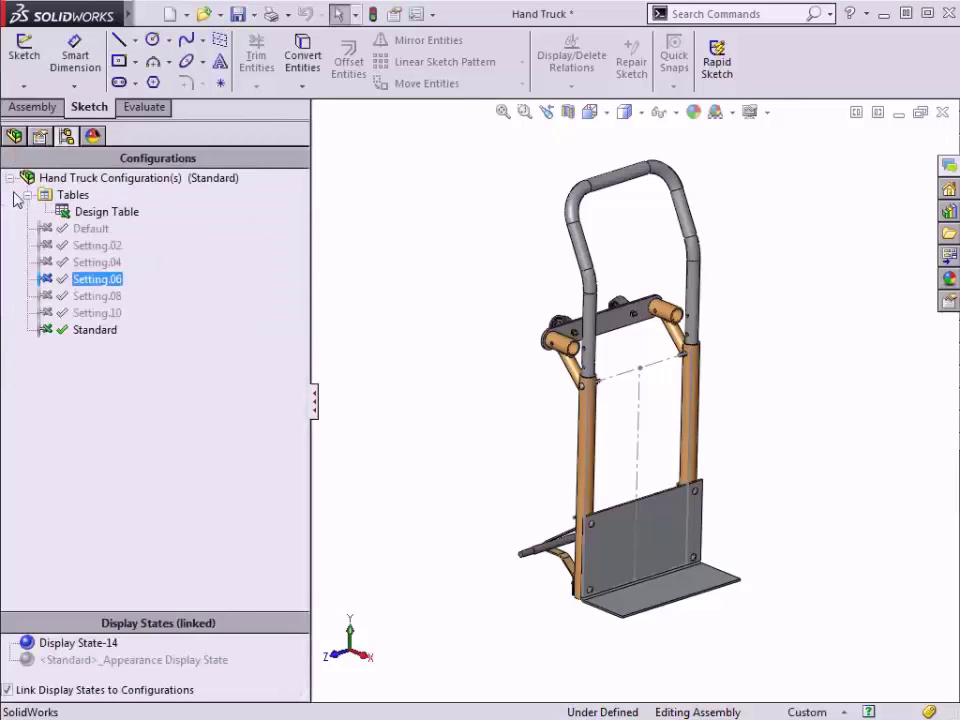
- Turn on Suppress new features and mates for Setting.04 and Setting.02
right_click(100, 262)
click(152, 384)
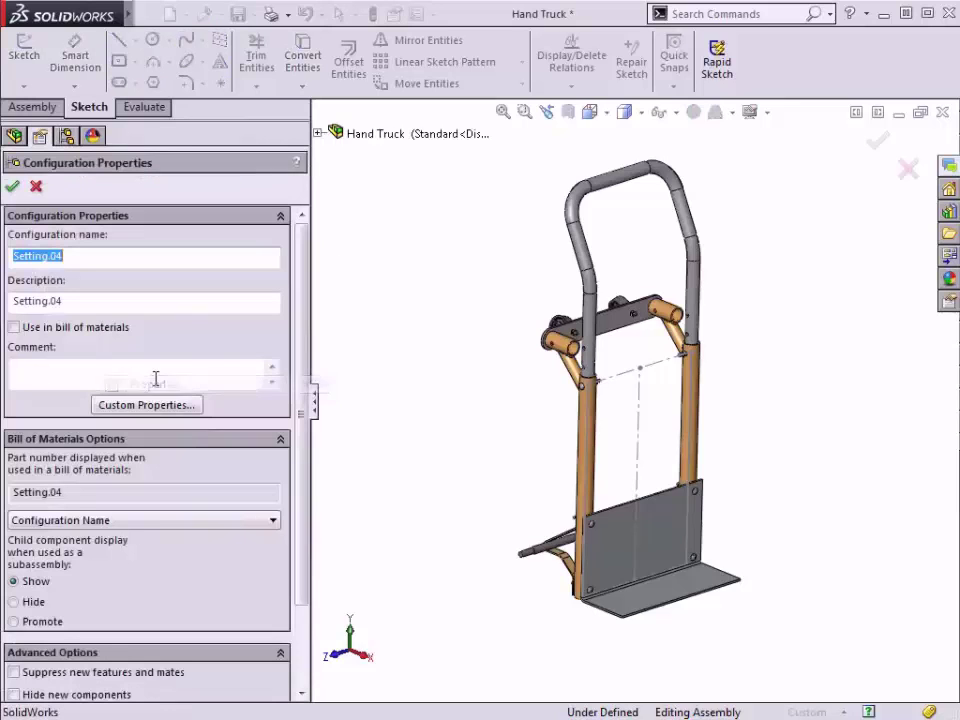
drag(300, 395, 302, 480)
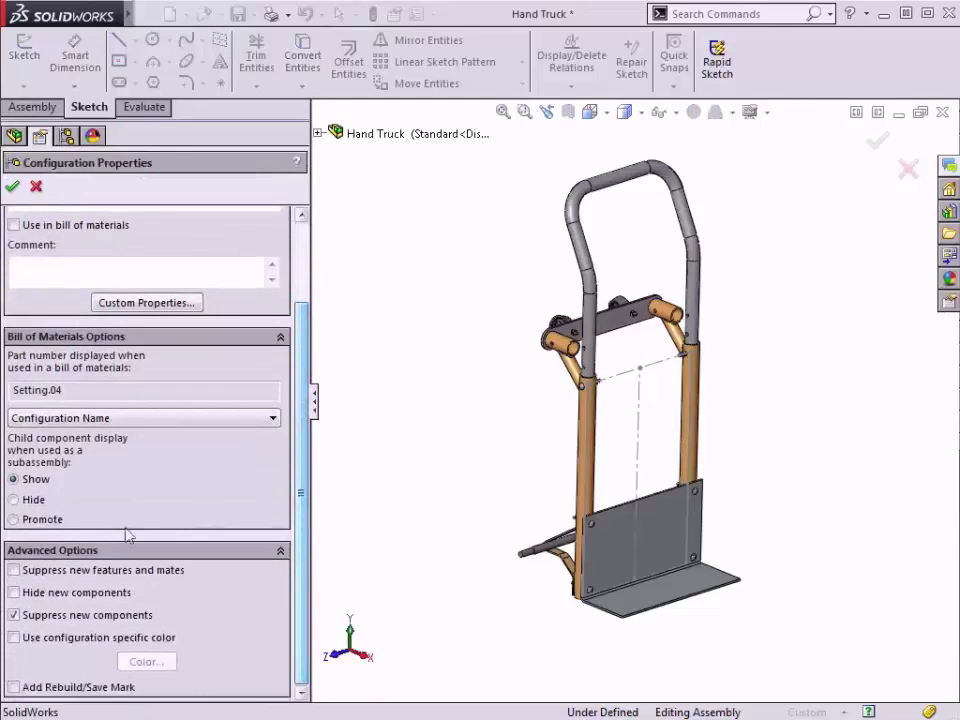
click(14, 570)
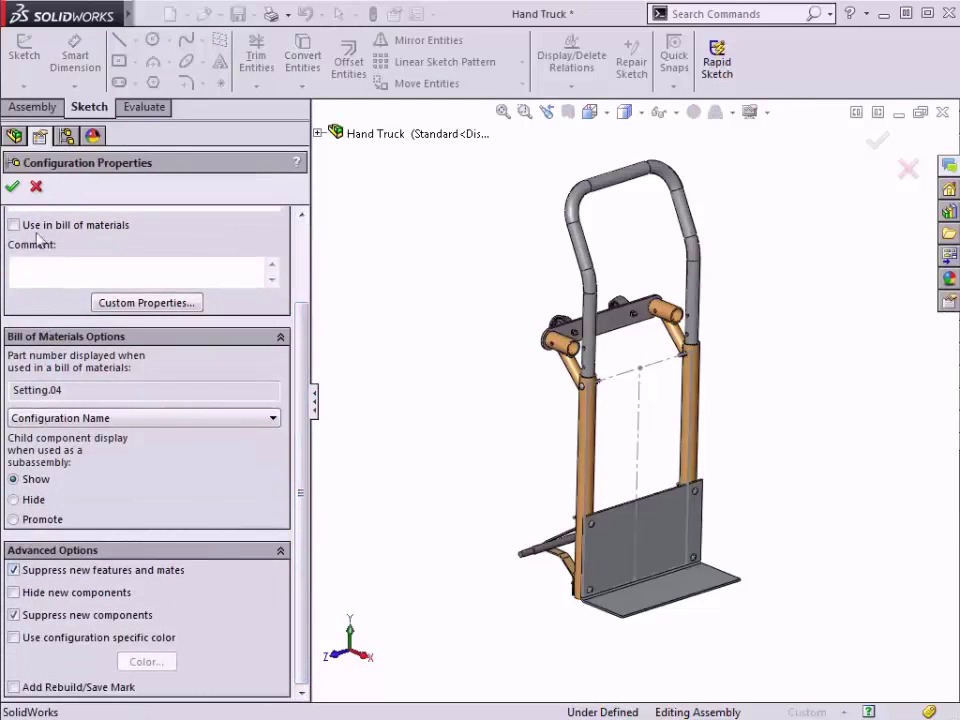
click(12, 186)
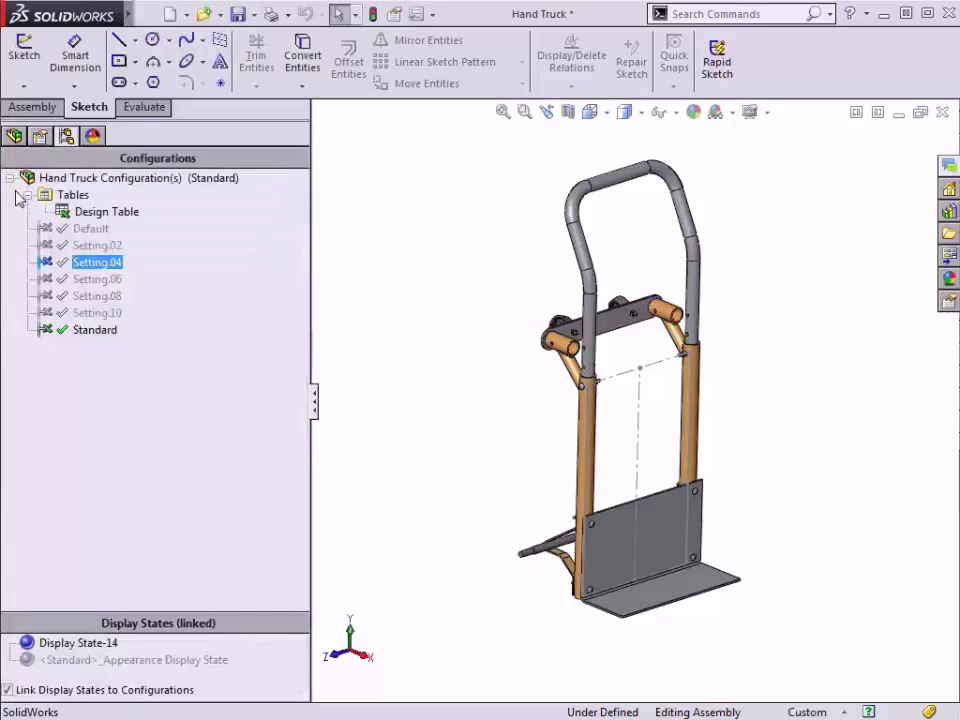
right_click(97, 245)
click(158, 369)
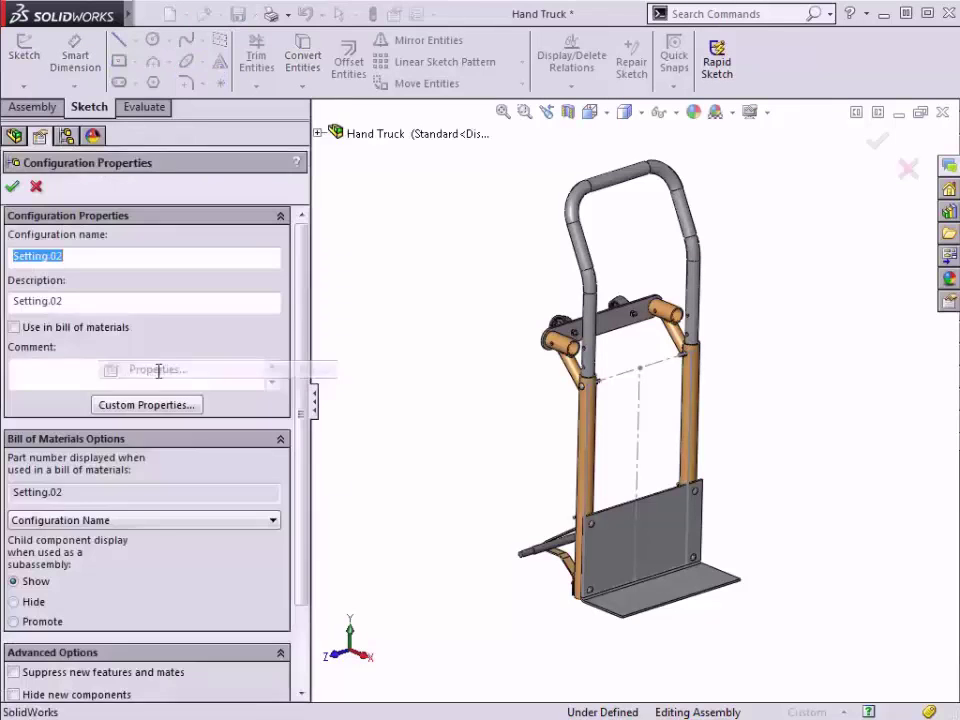
drag(298, 398, 302, 495)
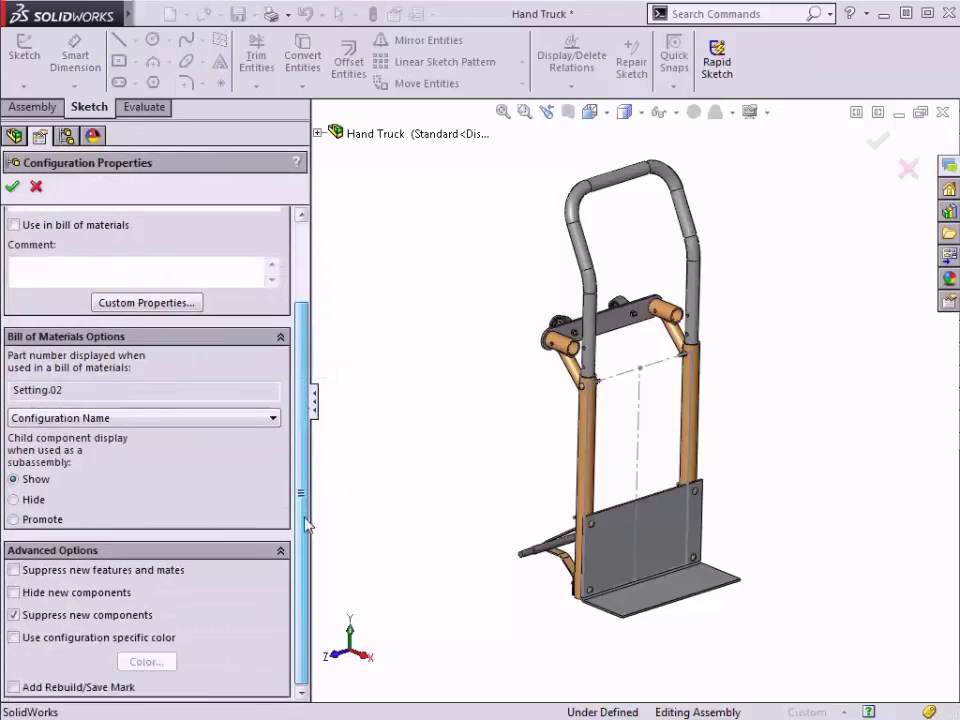
click(15, 570)
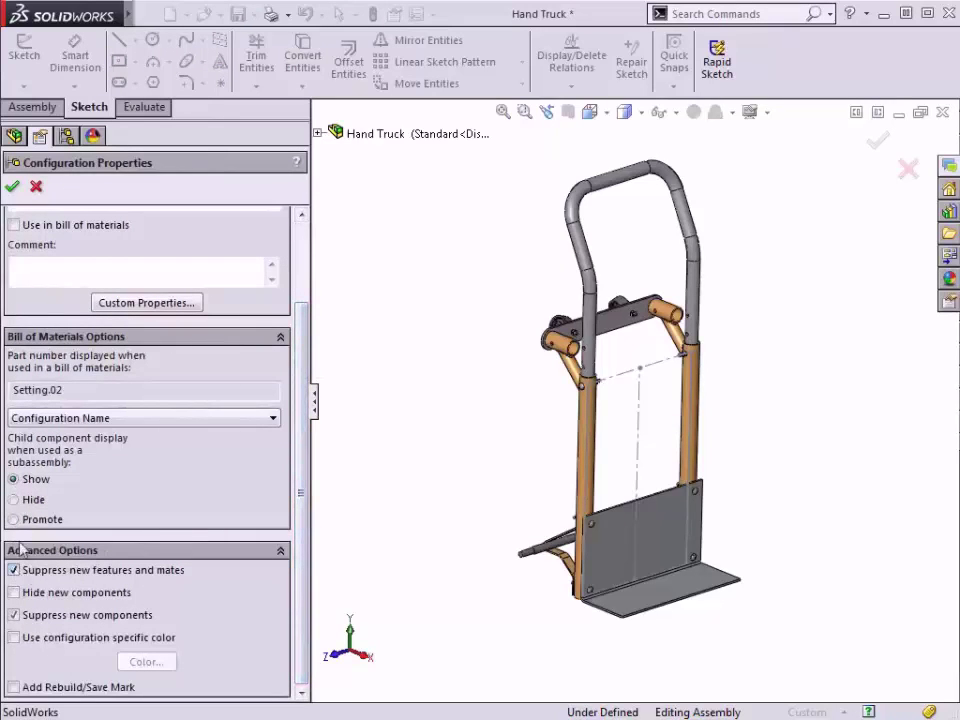
click(12, 186)
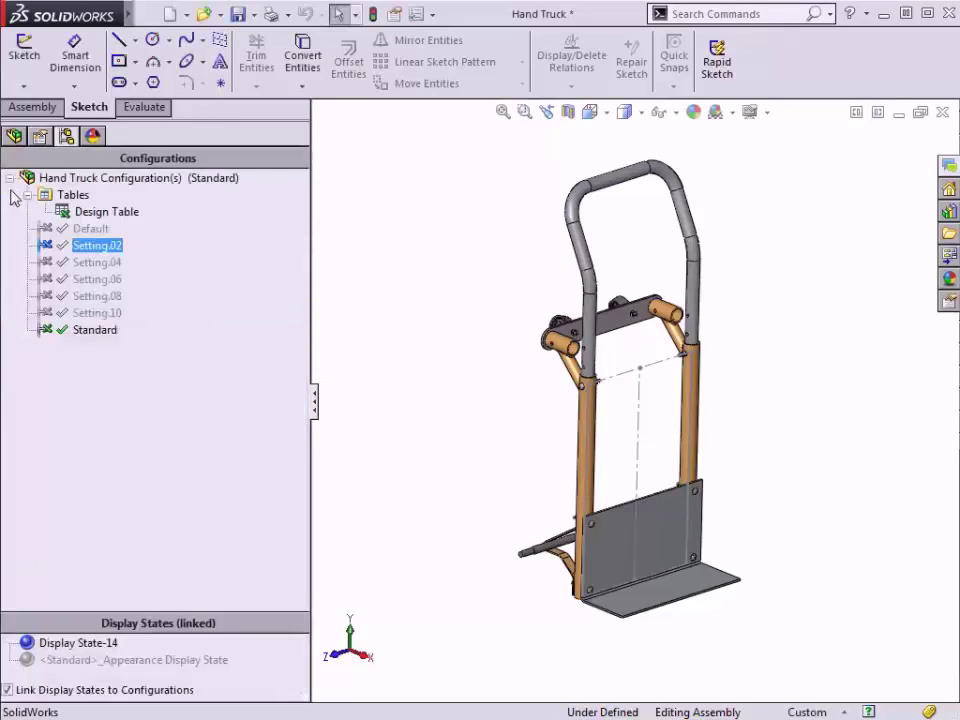
ctrl+click(90, 229)
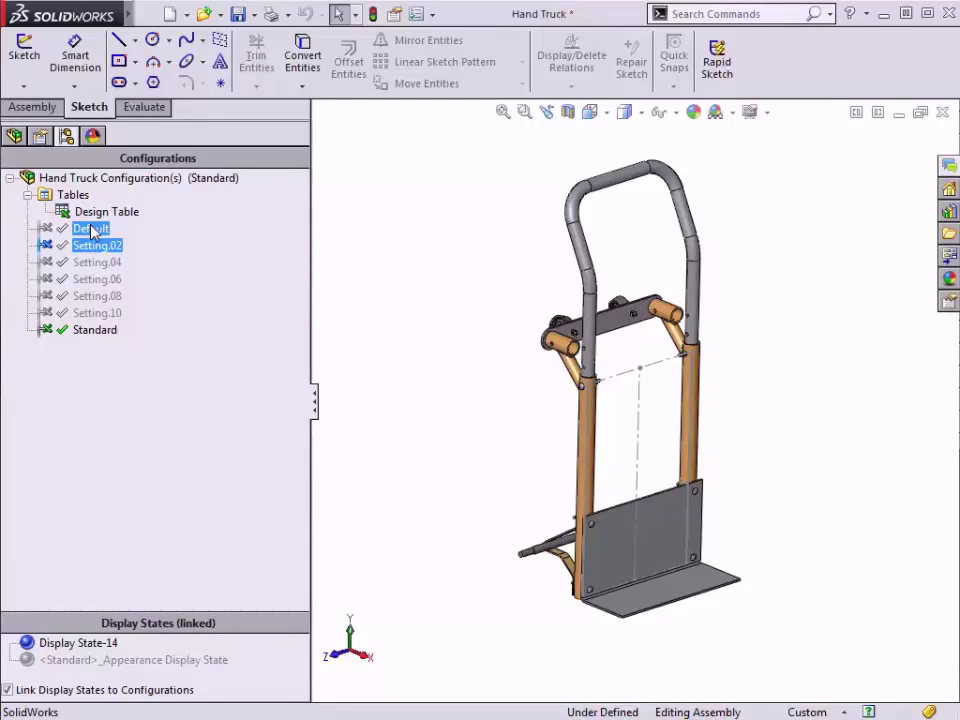
- Delete the Hand Truck's Default configuration and confirm the deletion
click(91, 229)
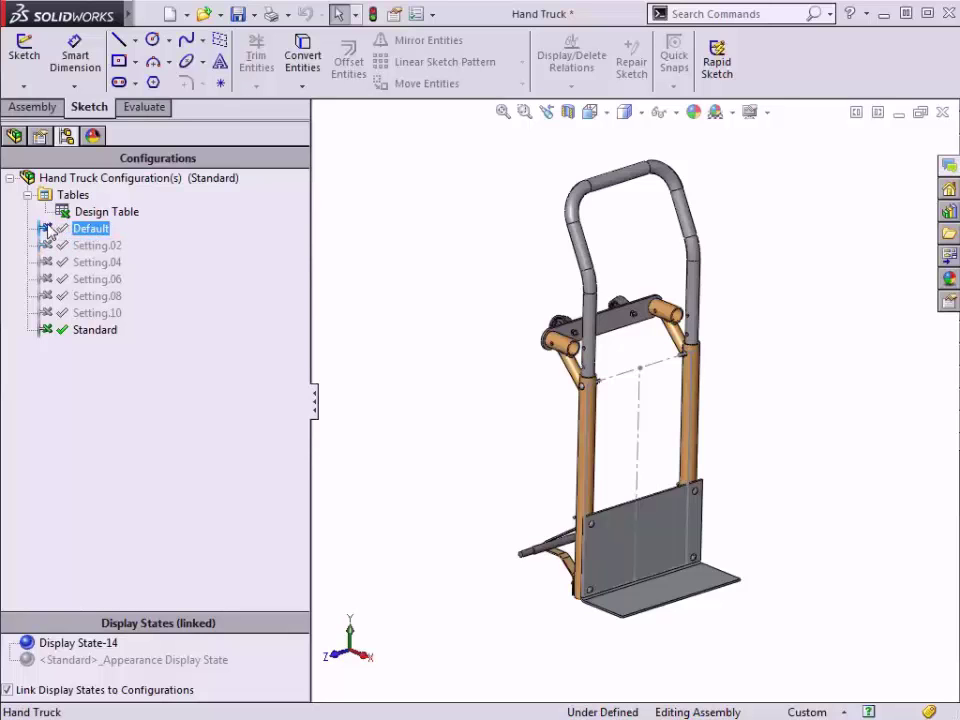
right_click(48, 230)
click(95, 329)
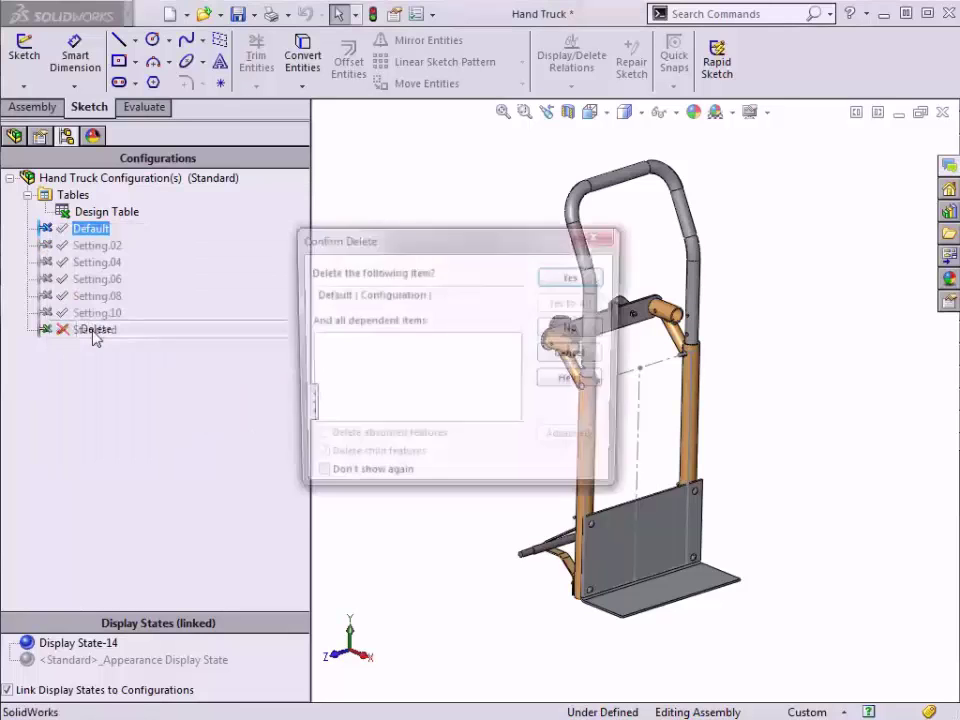
click(565, 278)
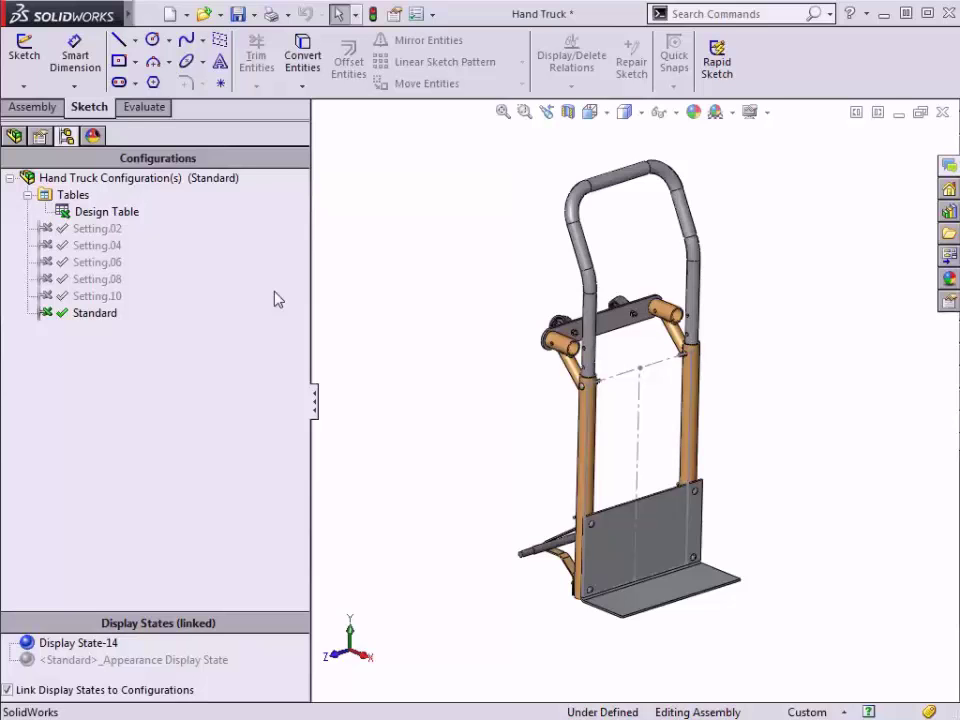
key(ctrl+o)
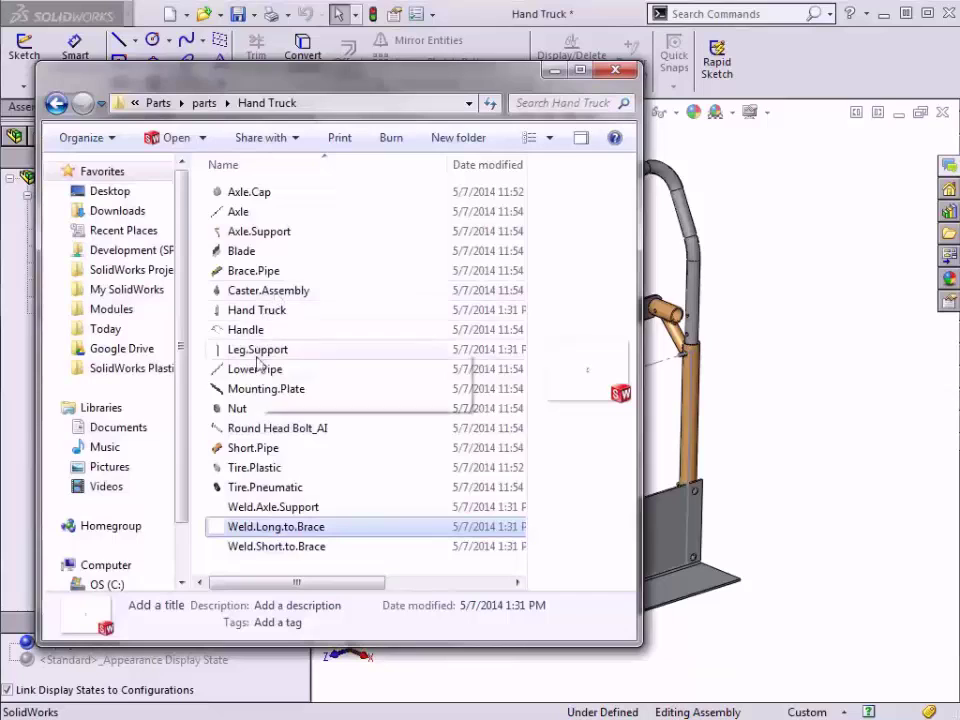
- Insert a Tire.Plastic part and SmartMate its hub onto the lower left axle end
drag(238, 477, 785, 449)
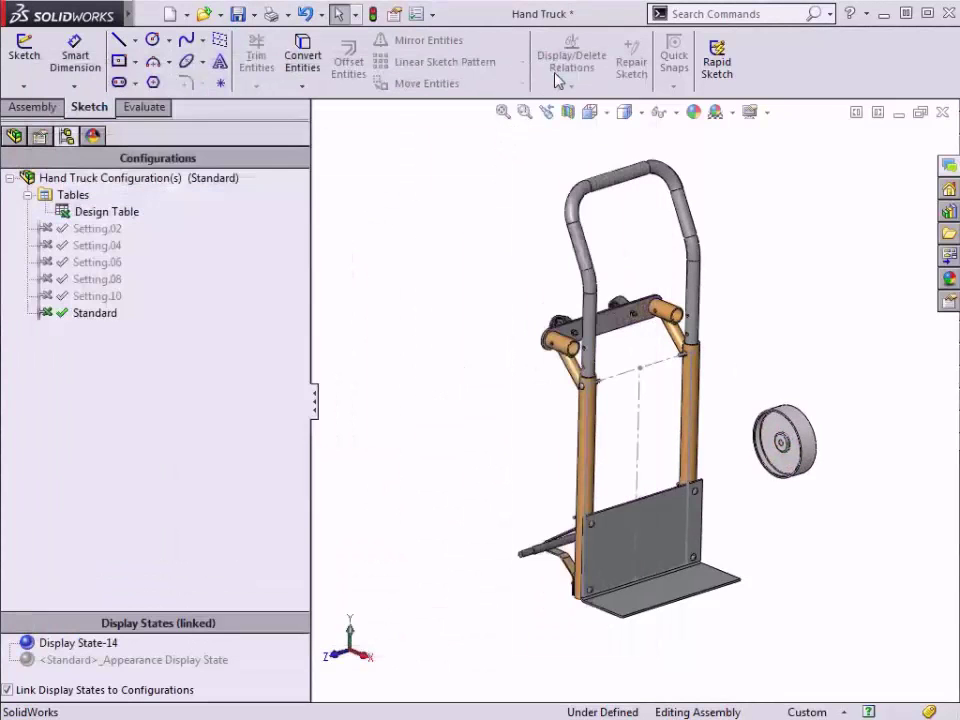
click(553, 70)
click(757, 428)
drag(757, 428, 427, 558)
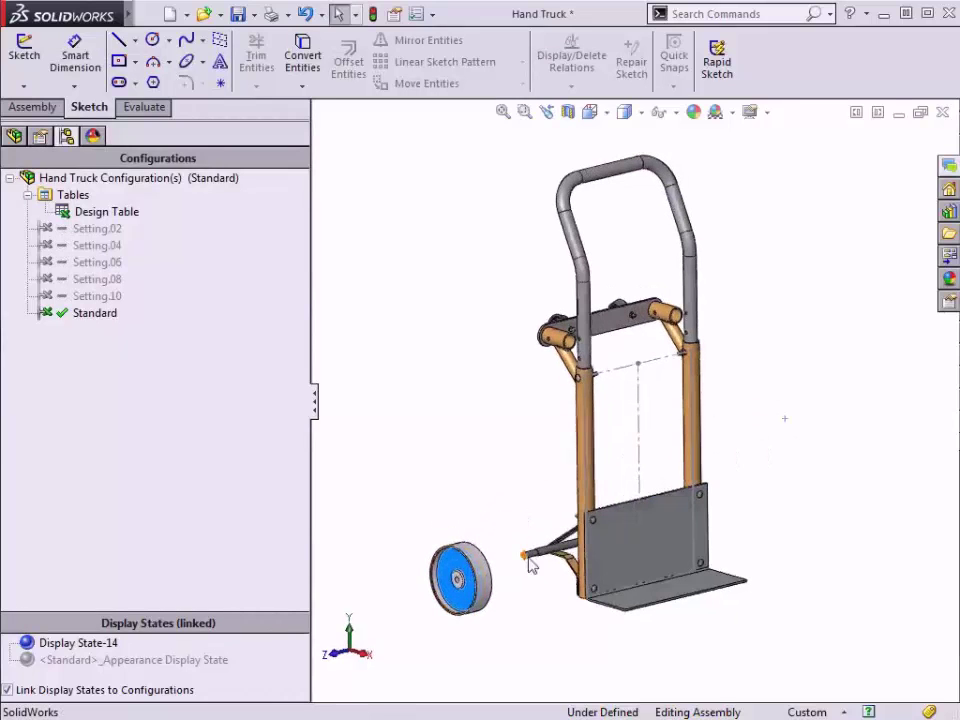
right_drag(489, 574, 450, 580)
scroll(524, 584, down, 3)
scroll(521, 581, down, 2)
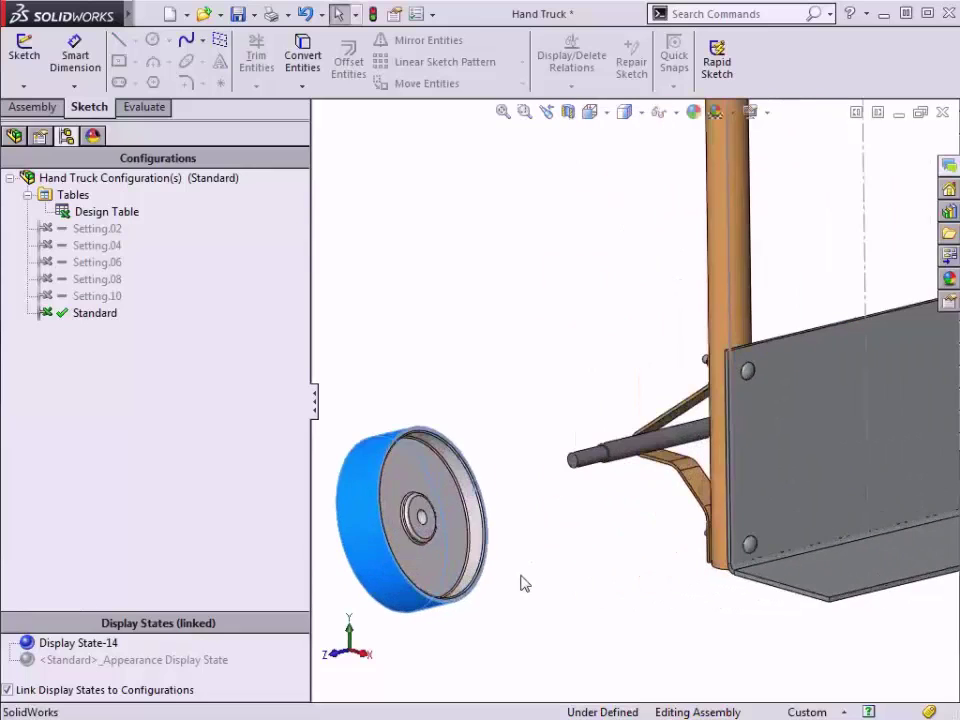
click(422, 520)
alt+drag(422, 520, 608, 458)
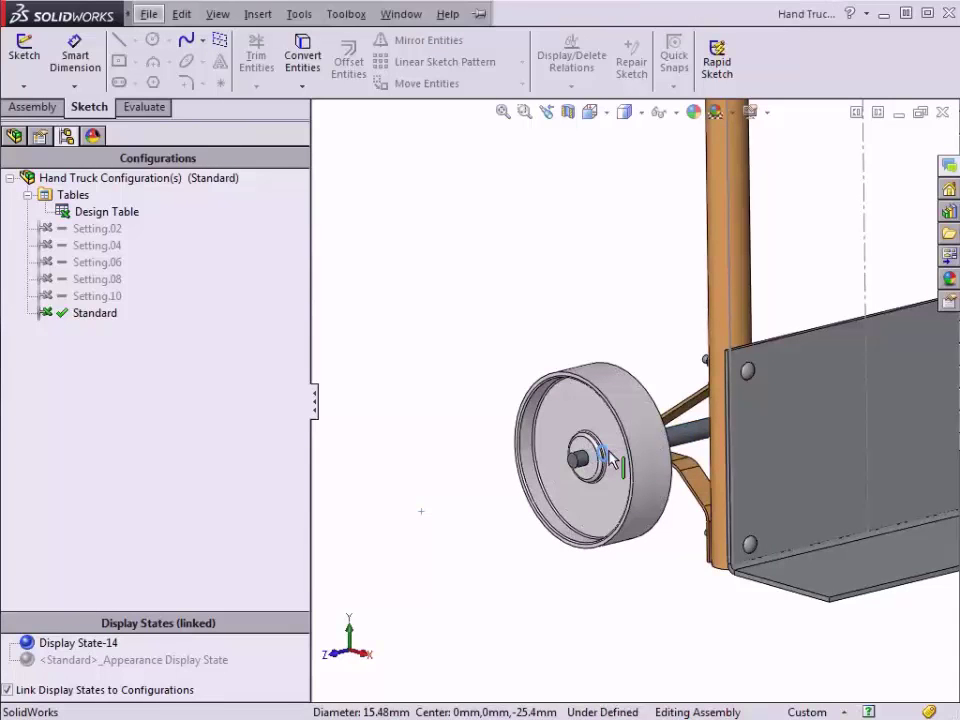
scroll(608, 457, up, 4)
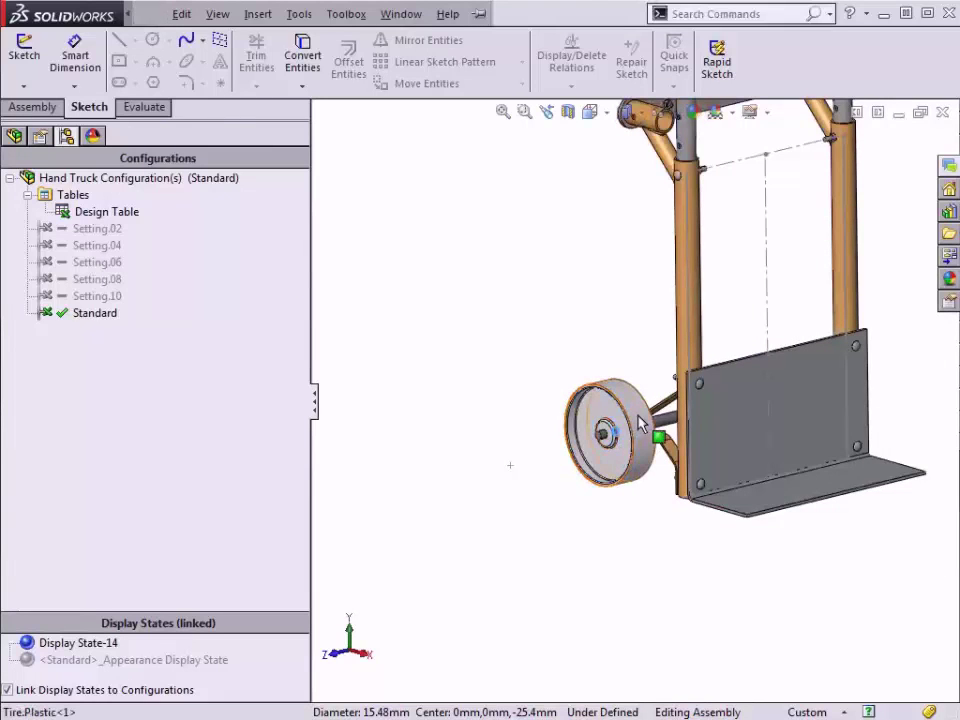
- Copy the mounted tire to the right side and mate it concentric to the other shaft end
ctrl+drag(641, 424, 921, 401)
middle_drag(921, 401, 849, 435)
drag(896, 381, 938, 300)
scroll(937, 315, down, 10)
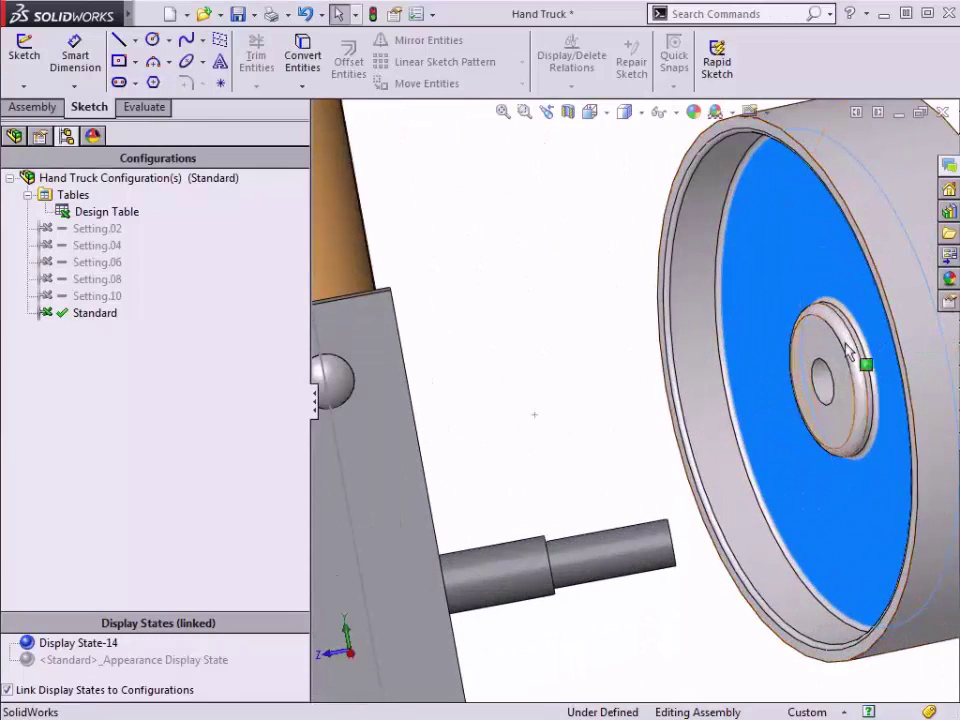
alt+drag(818, 368, 547, 563)
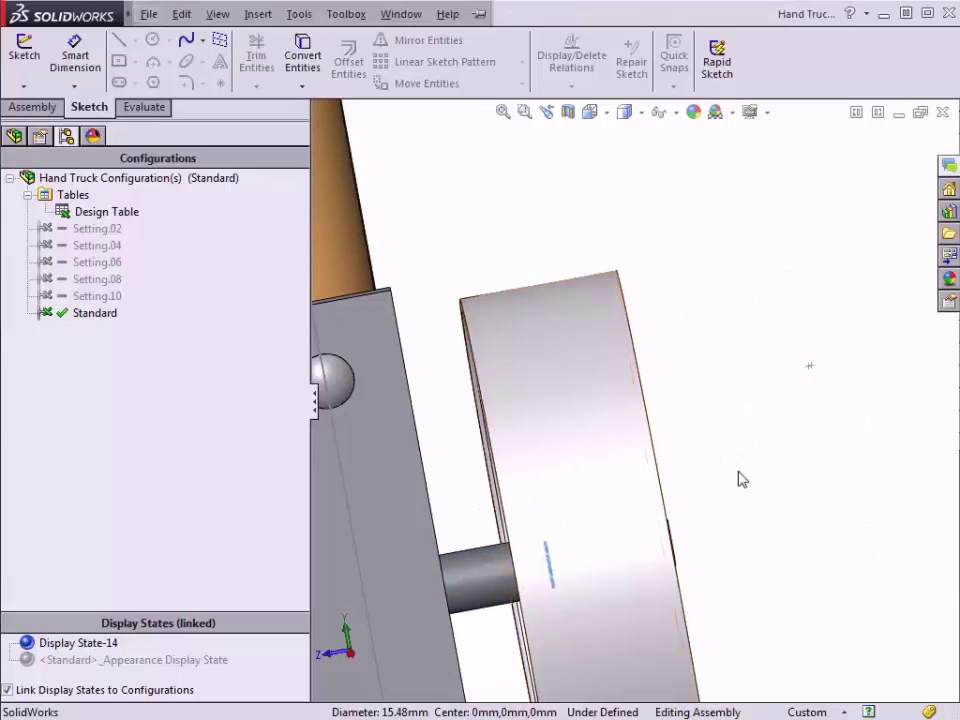
key(f)
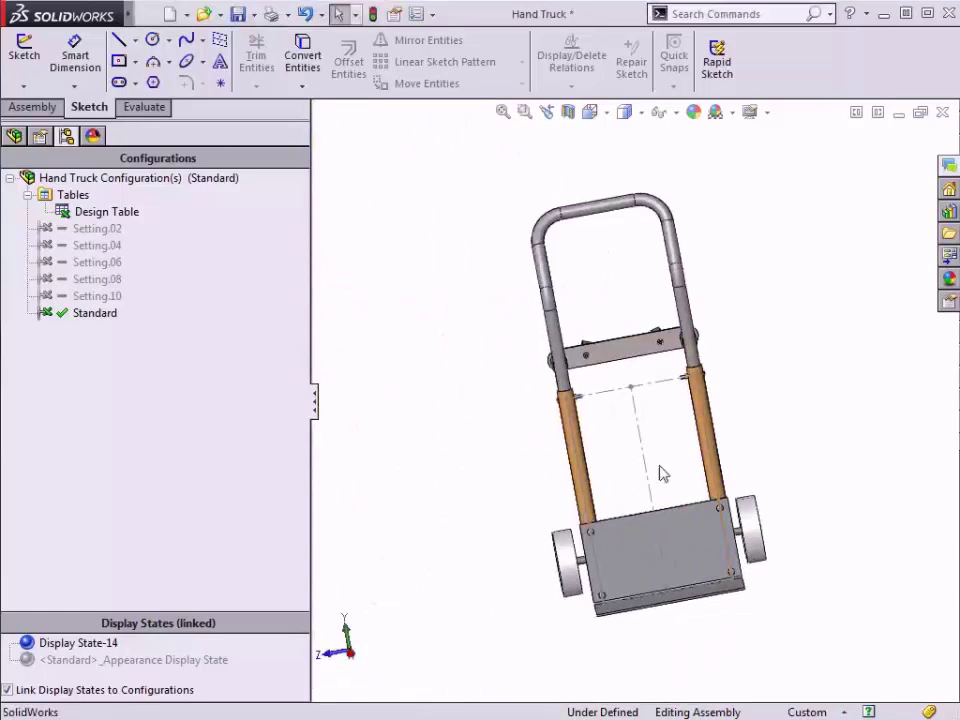
middle_drag(632, 460, 690, 476)
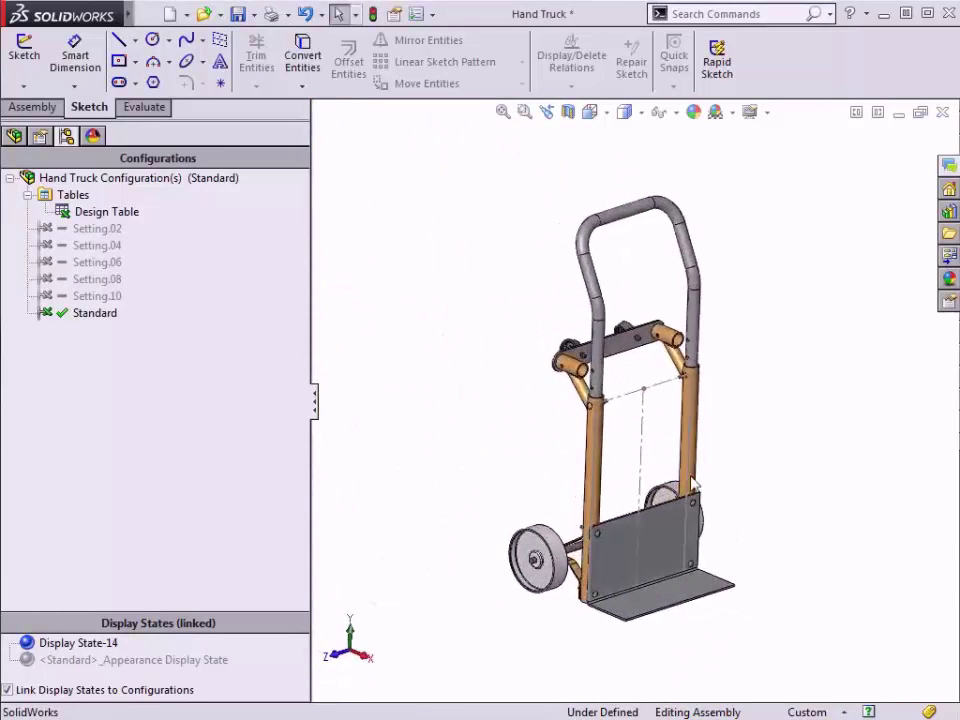
double_click(97, 296)
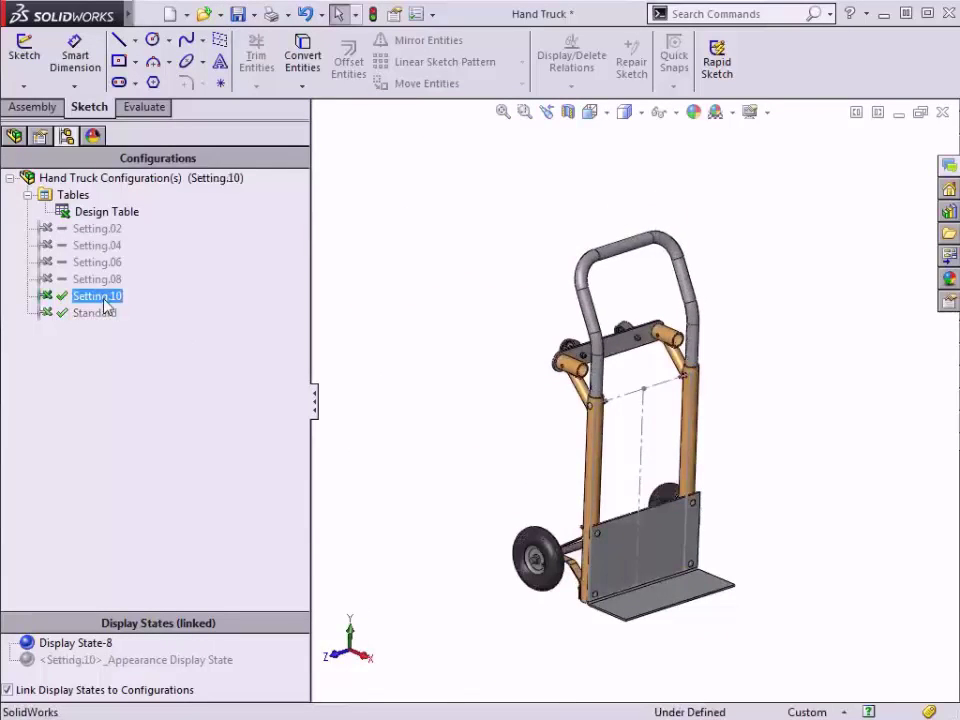
double_click(97, 279)
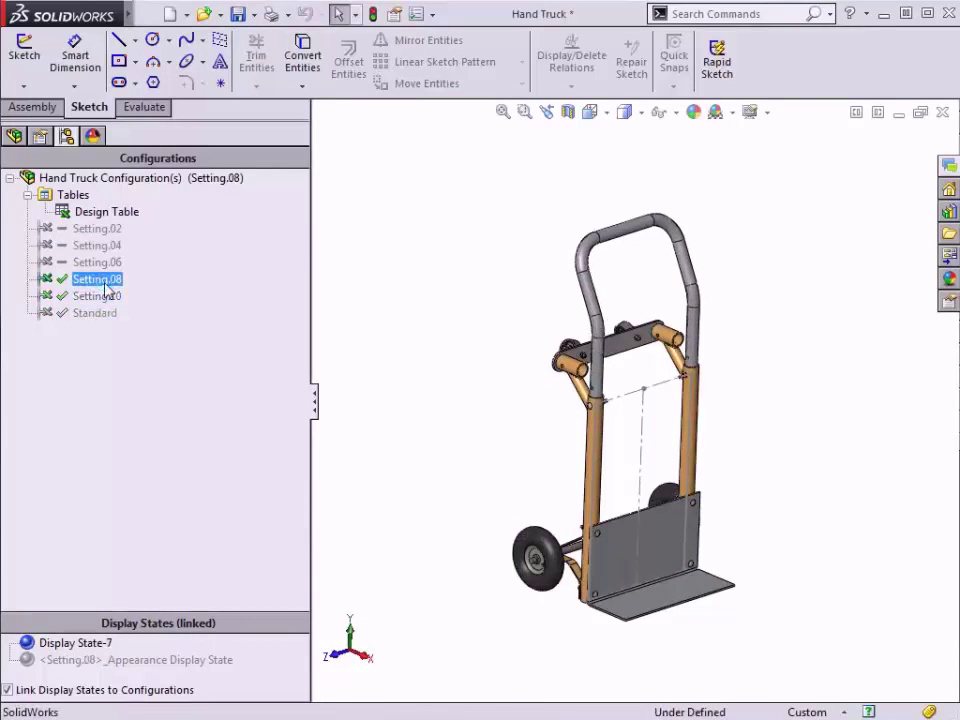
double_click(108, 263)
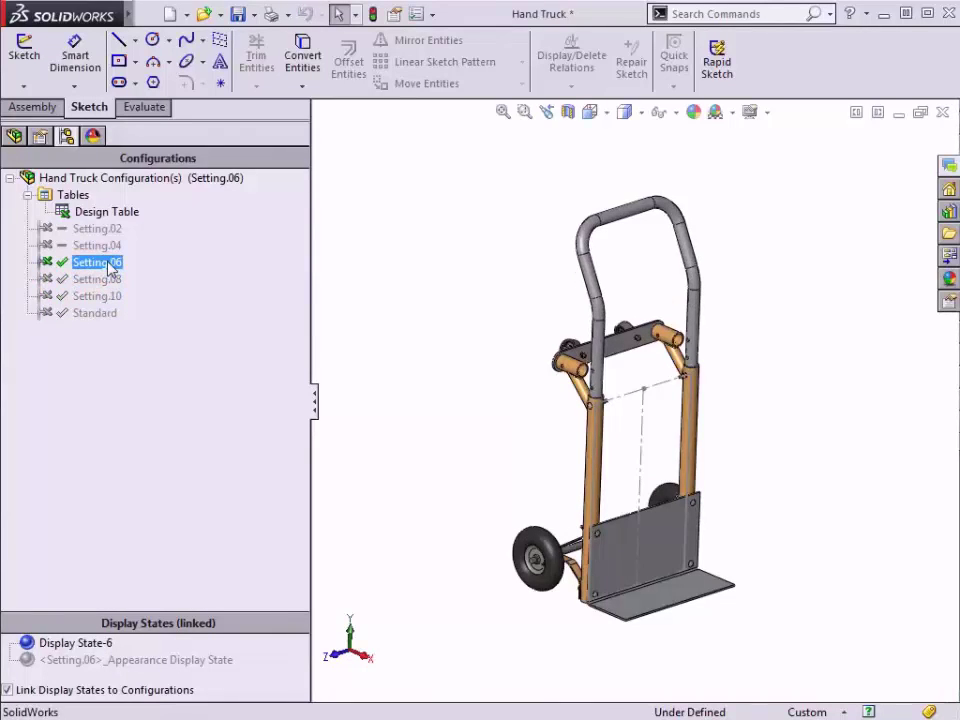
double_click(104, 316)
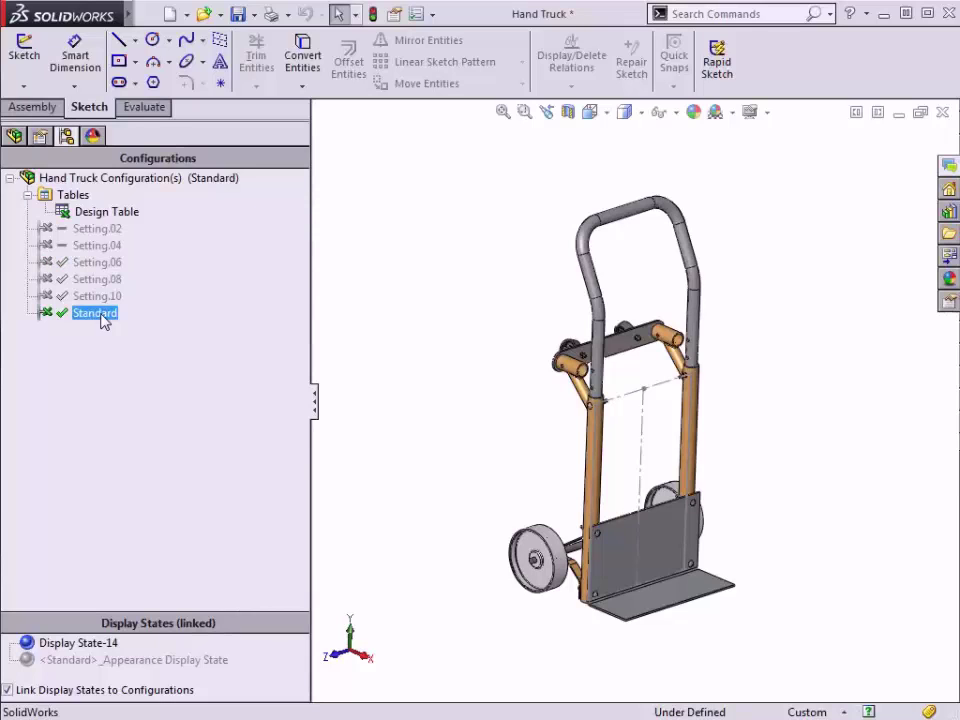
- Suppress Mounting.Plate, both Caster.Assembly components, Nut<10> and Nut<2> in the Standard configuration
click(14, 136)
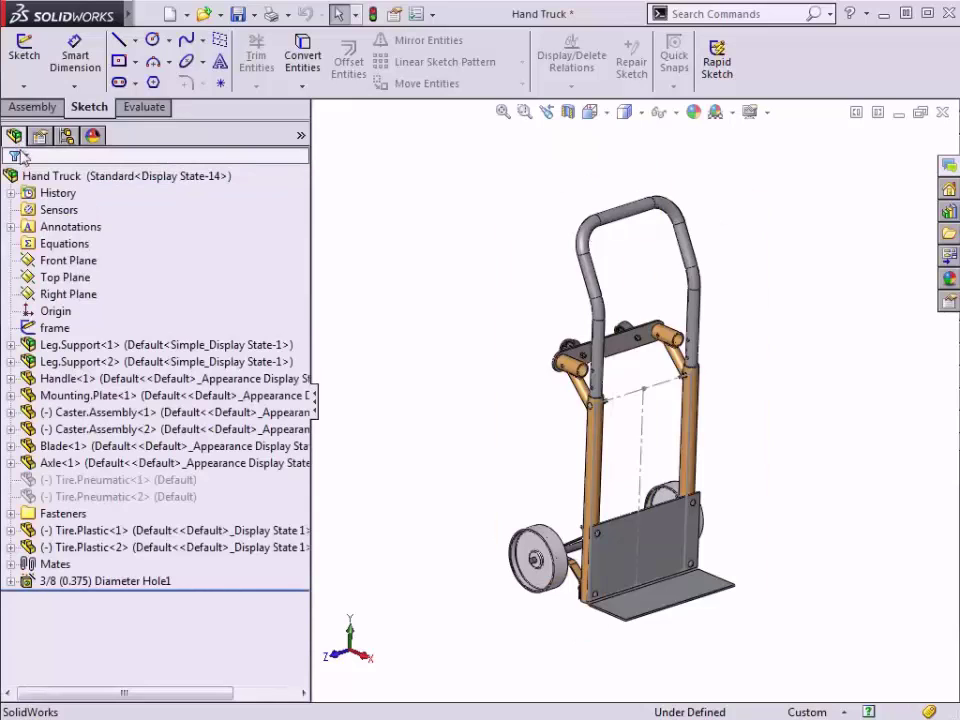
click(64, 398)
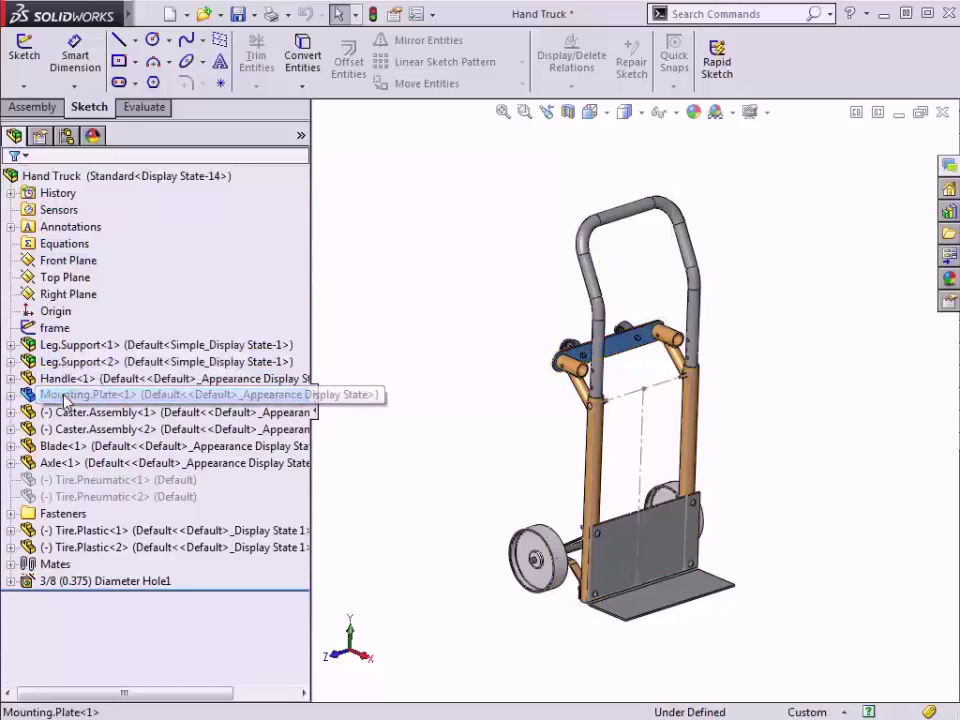
shift+click(64, 428)
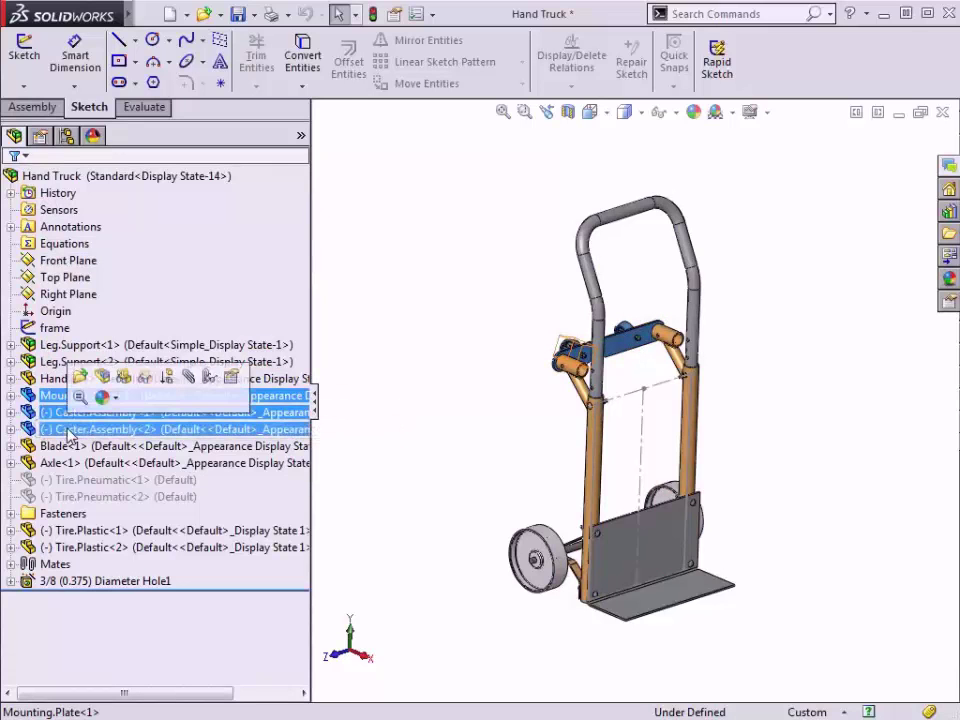
ctrl+click(38, 481)
click(10, 513)
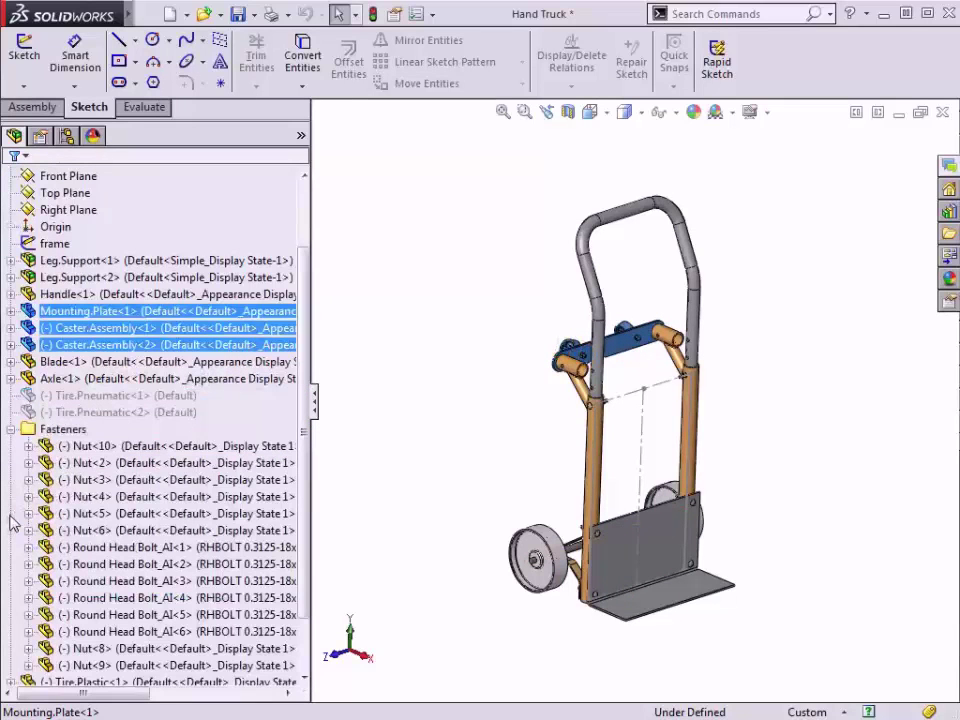
ctrl+click(115, 450)
ctrl+click(112, 465)
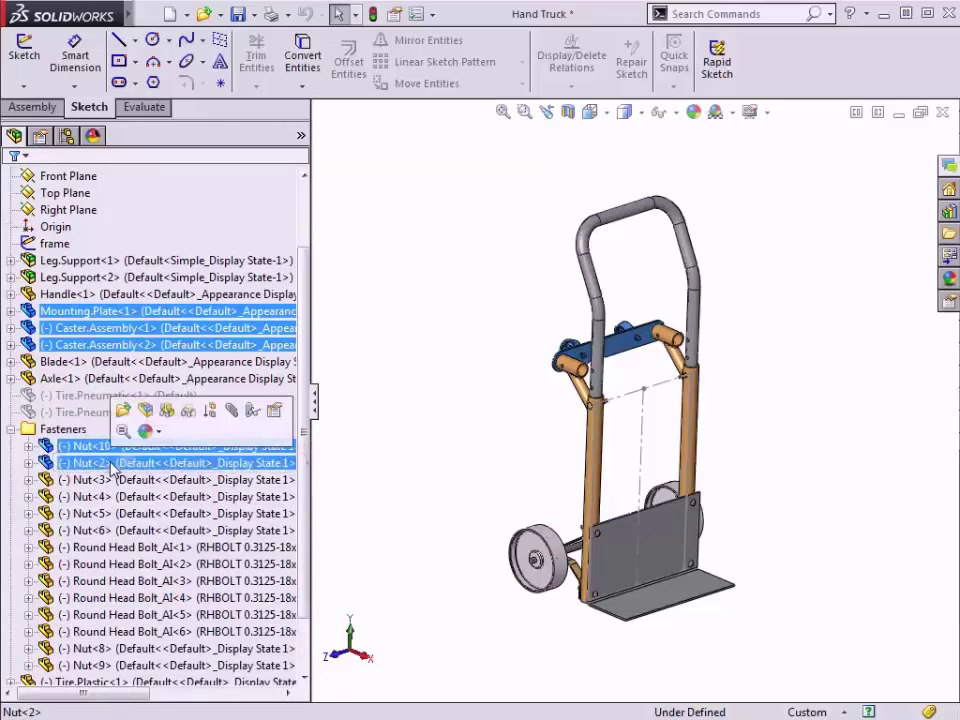
click(211, 411)
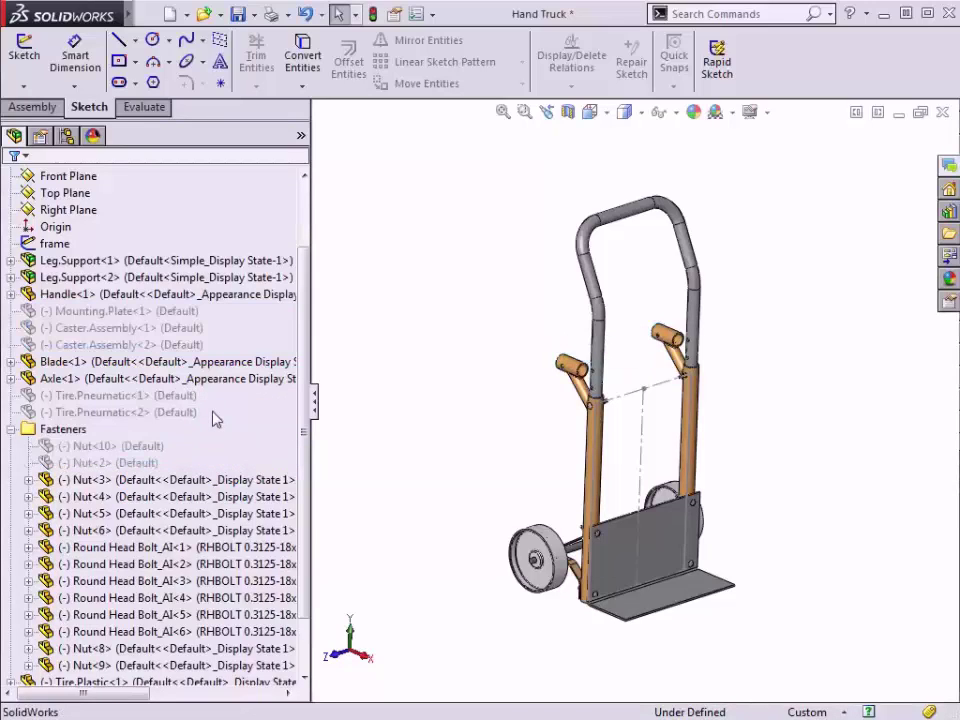
click(66, 136)
- Preview Setting.10, Setting.08 and Setting.06, then activate the Standard configuration
click(86, 297)
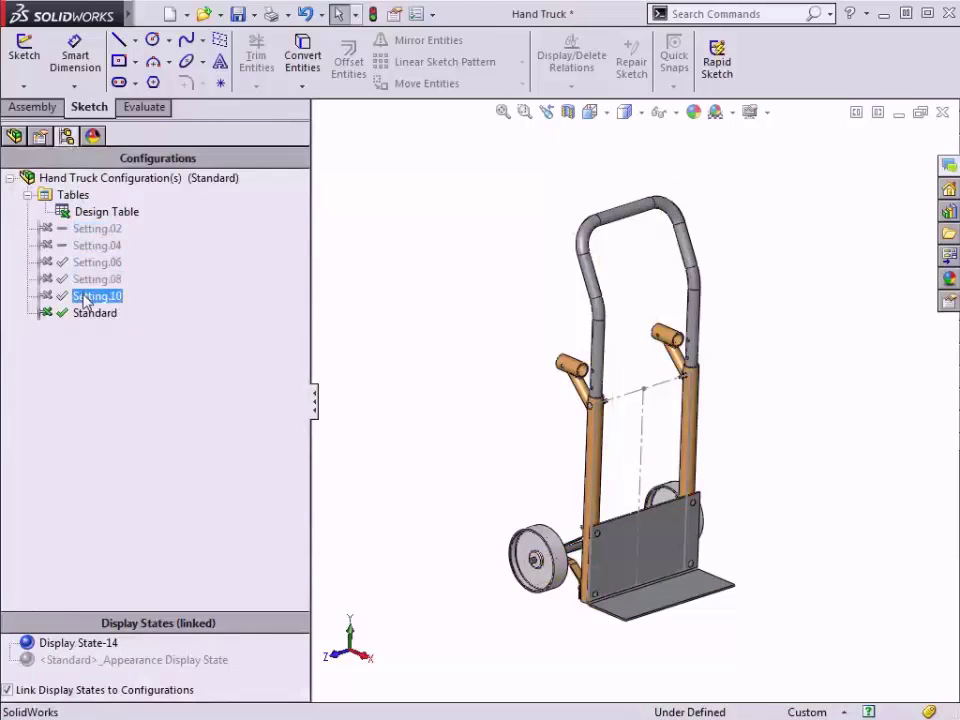
double_click(85, 297)
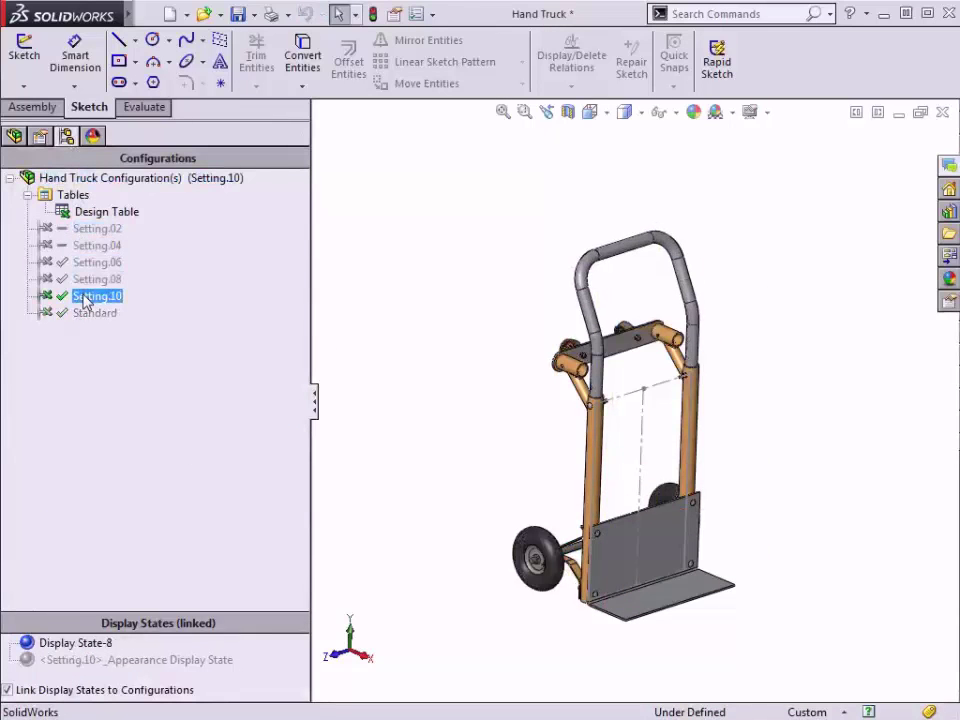
double_click(86, 280)
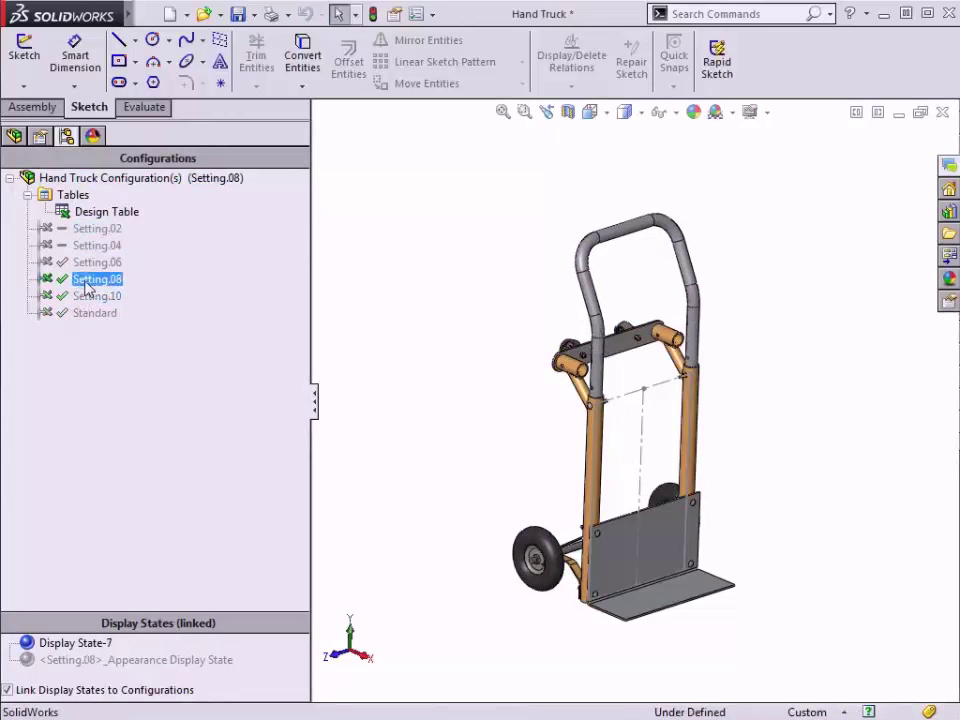
double_click(90, 264)
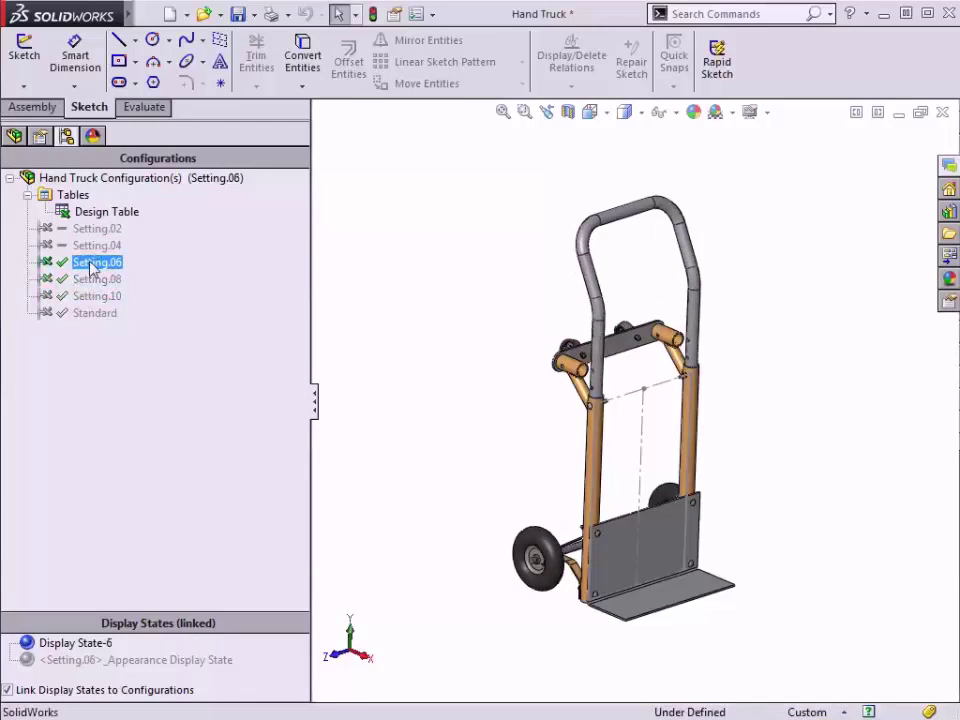
double_click(92, 314)
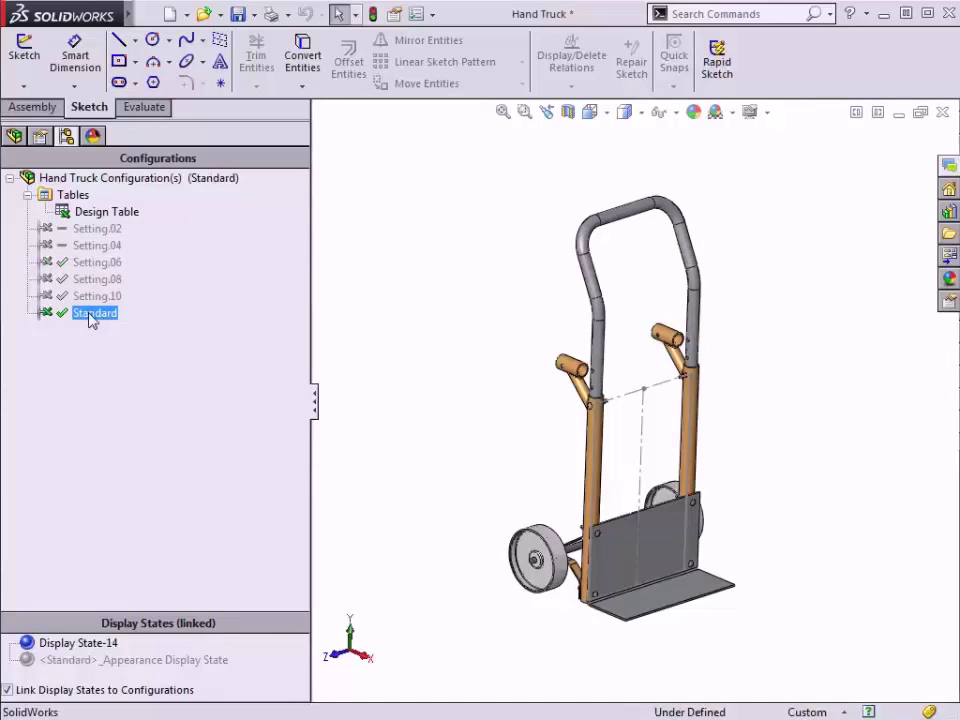
click(88, 279)
click(88, 215)
right_click(90, 222)
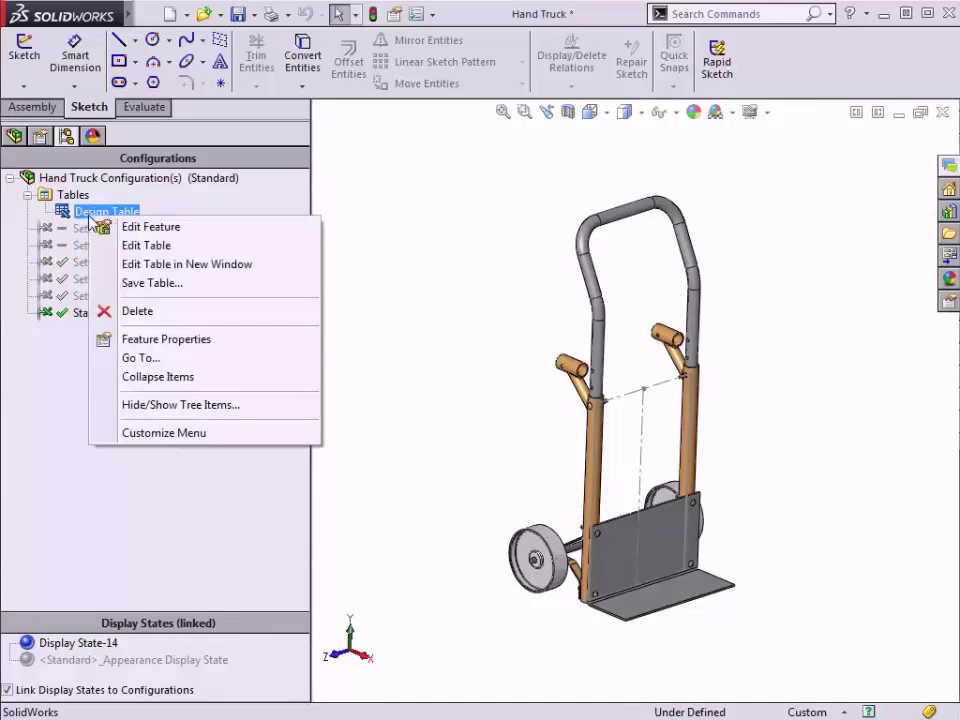
click(142, 246)
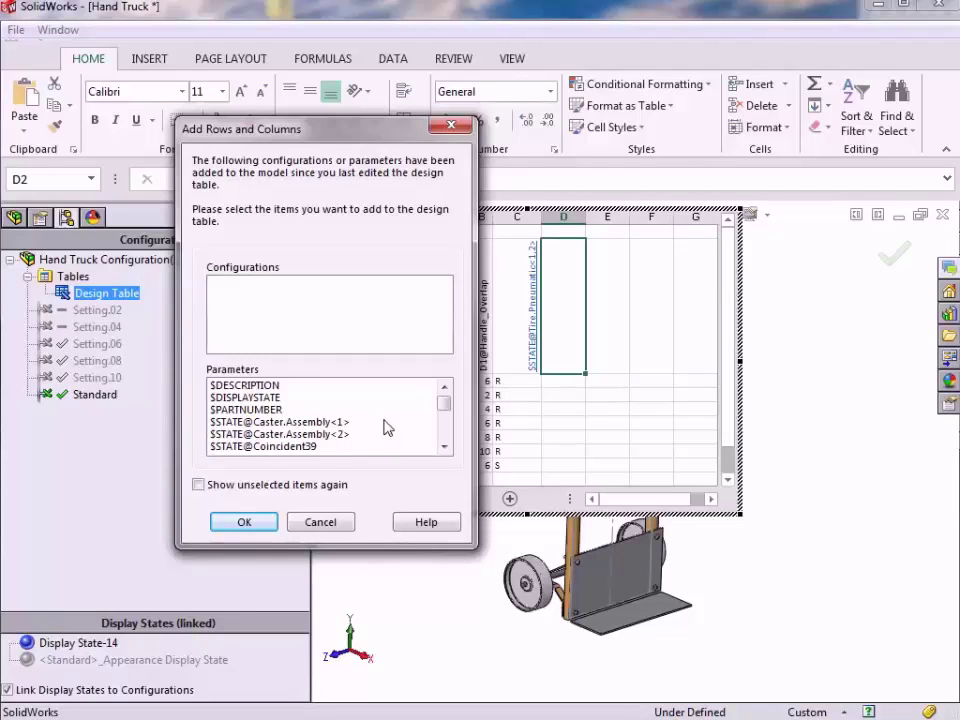
click(445, 447)
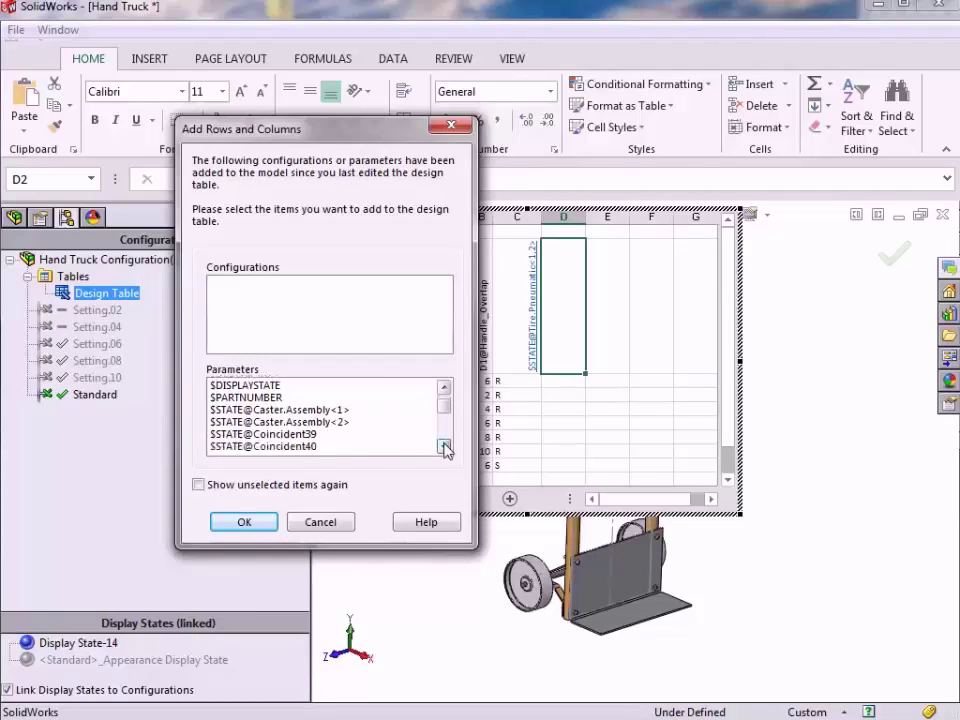
click(445, 447)
click(445, 447)
click(445, 447)
click(445, 447)
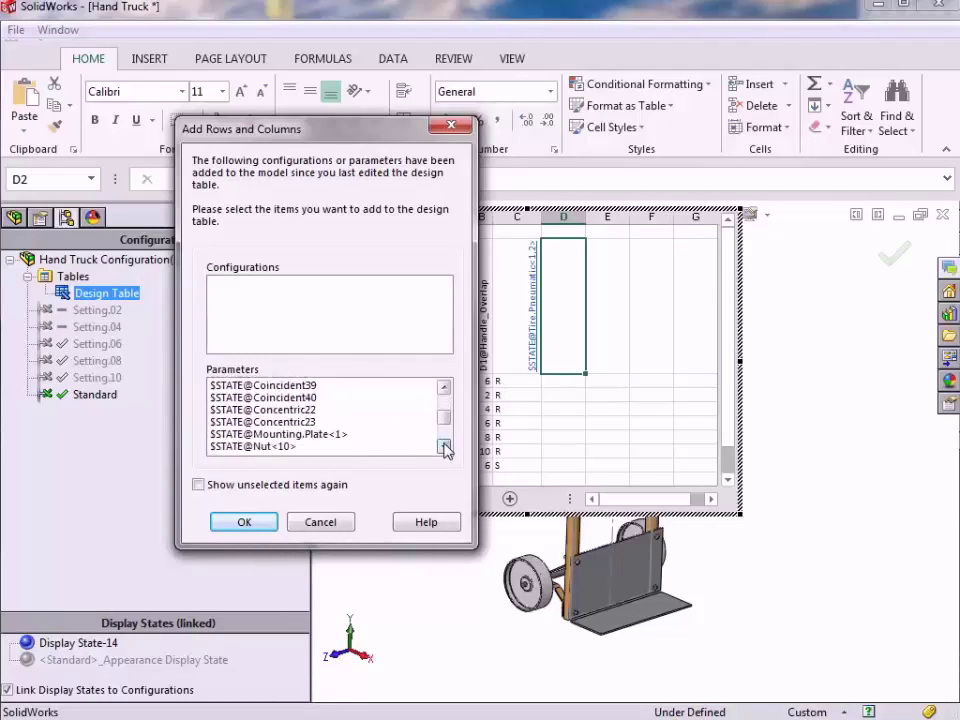
click(445, 447)
click(445, 447)
click(445, 447)
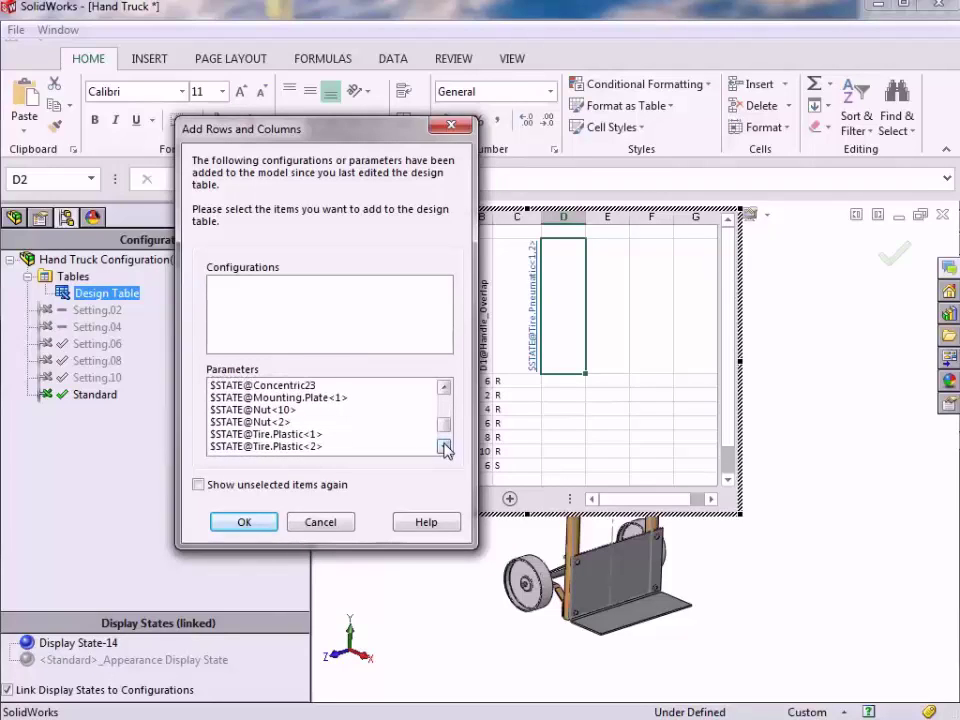
click(445, 447)
click(445, 447)
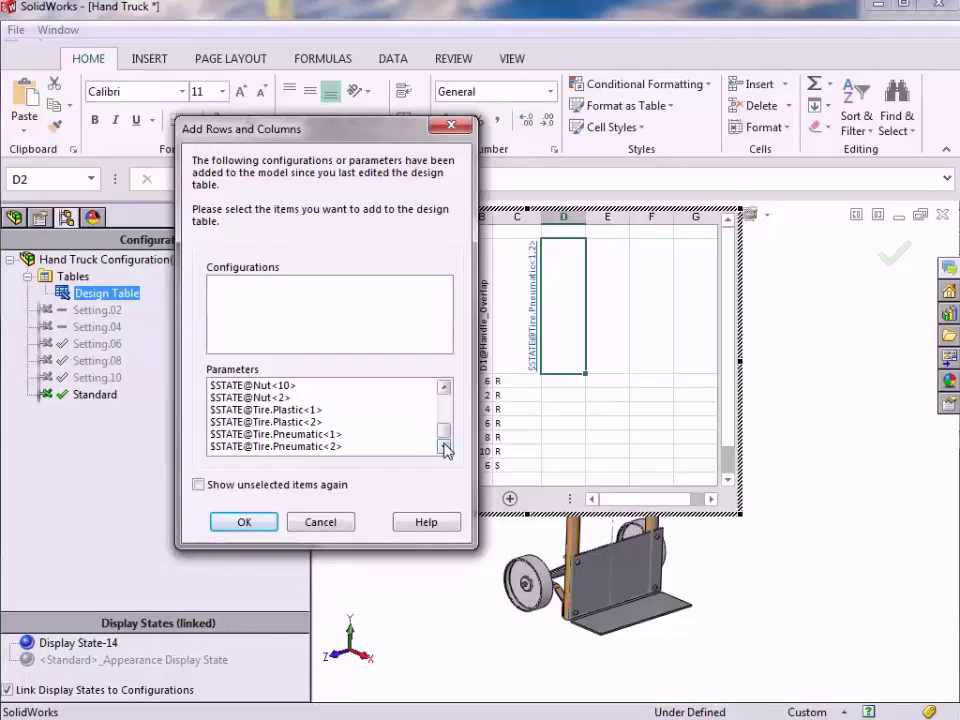
click(300, 410)
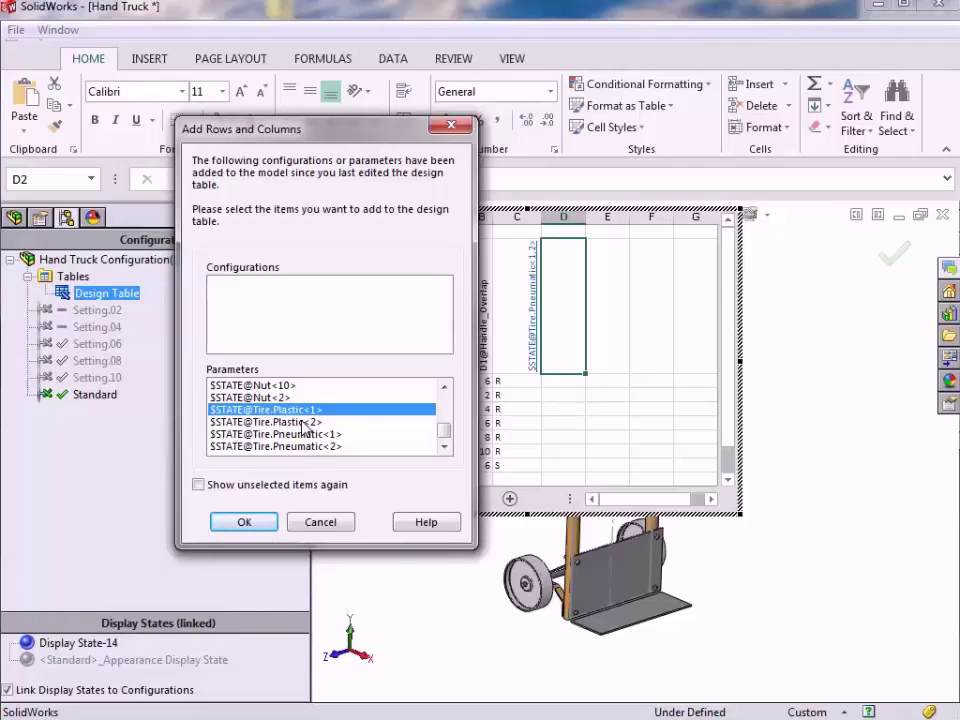
click(257, 526)
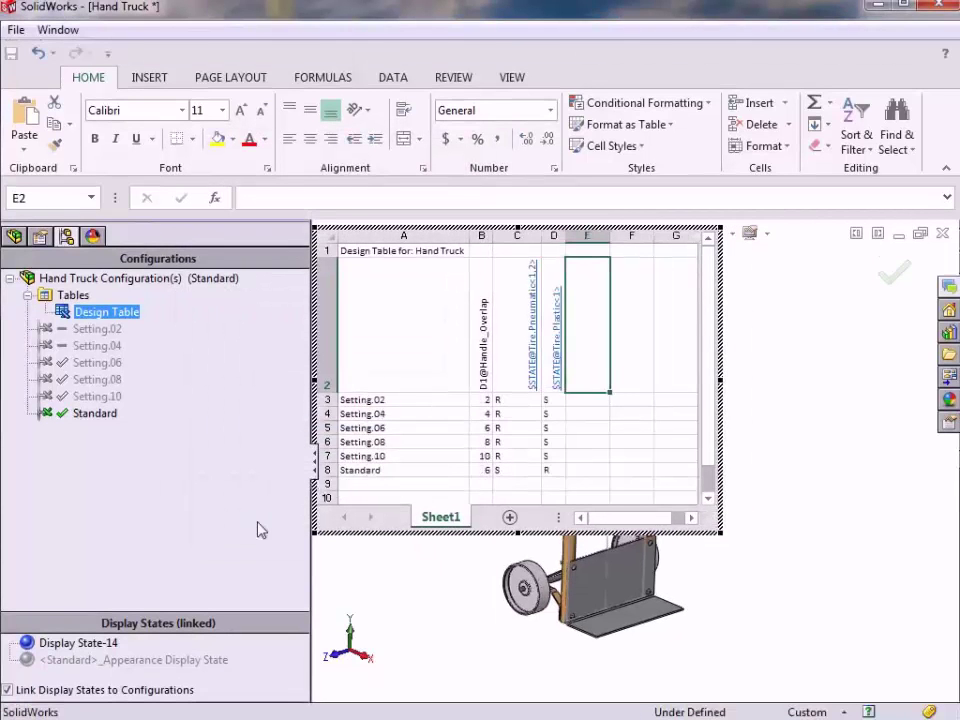
- Append ',2' to header D2 so it reads Tire.Plastic<1,2>, then close the table
click(550, 276)
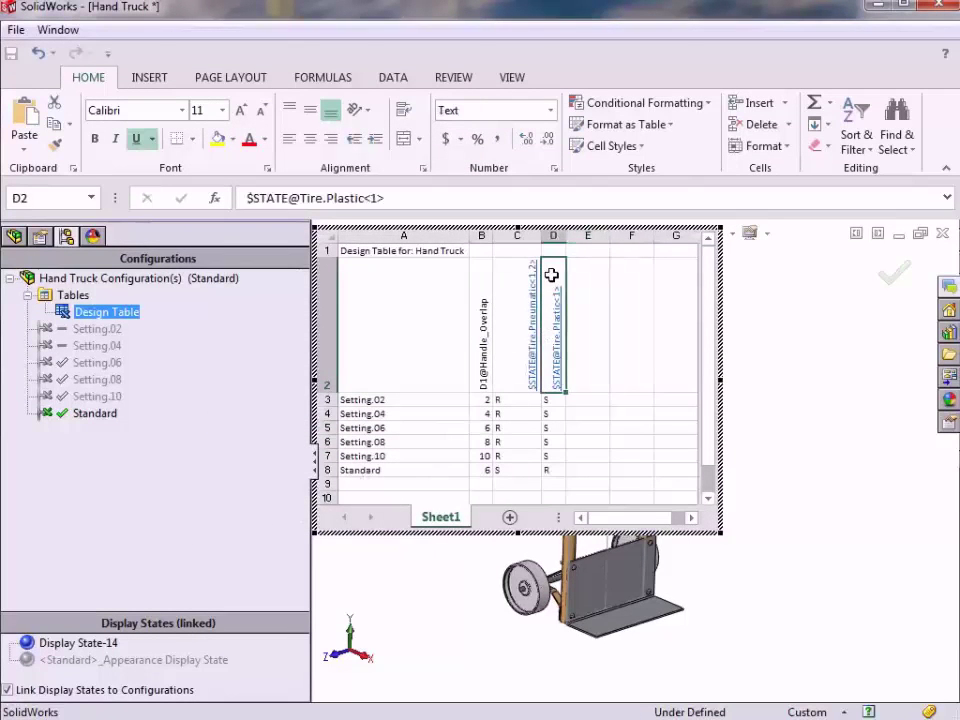
click(376, 198)
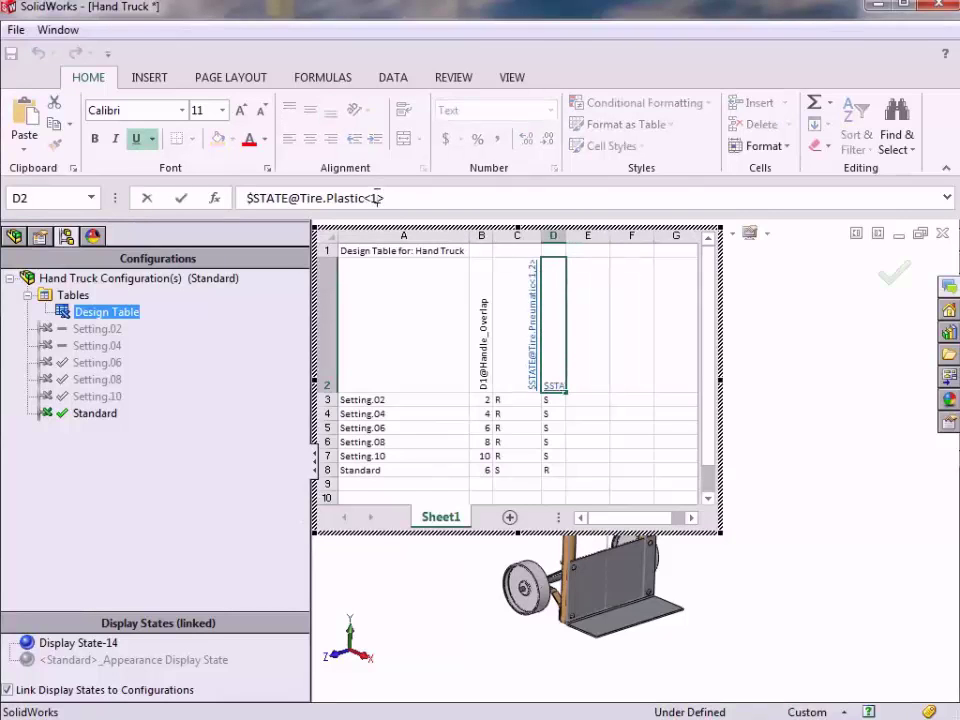
click(378, 198)
text(,2)
key(Return)
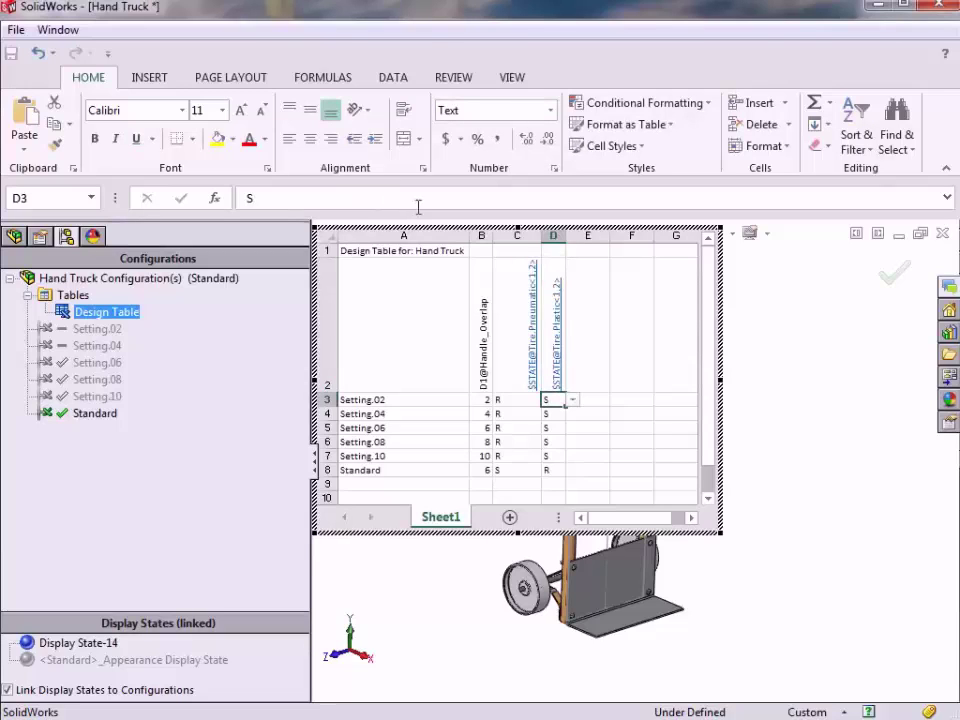
click(587, 331)
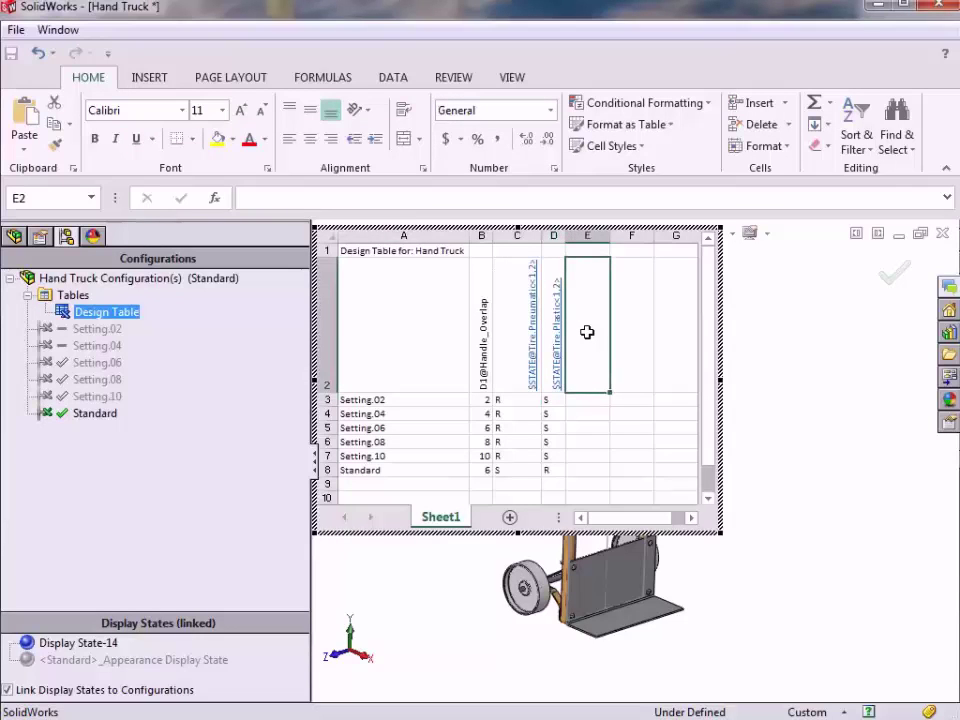
click(782, 382)
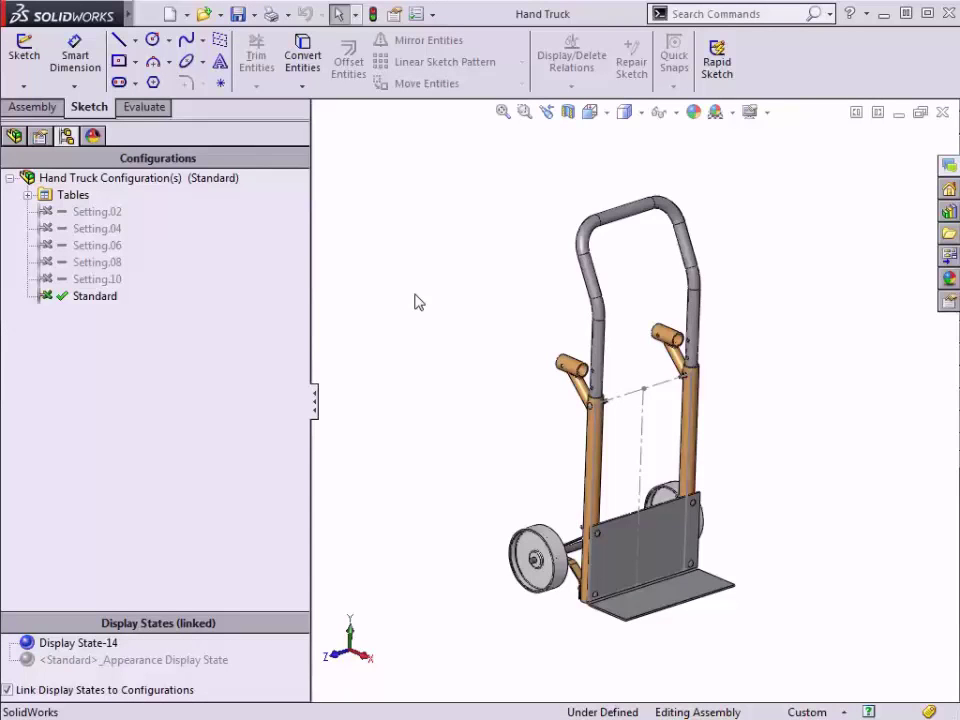
- Open the Leg.Support<1> part, activate its Simple configuration, and switch back to Hand Truck
click(13, 137)
scroll(47, 225, down, 2)
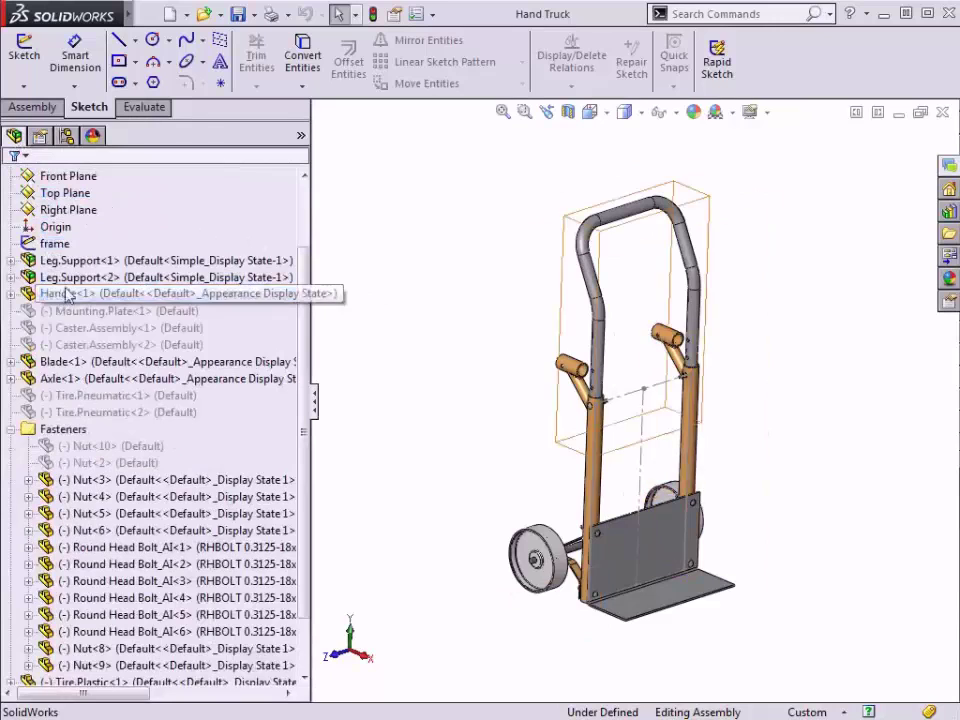
click(68, 262)
right_click(70, 264)
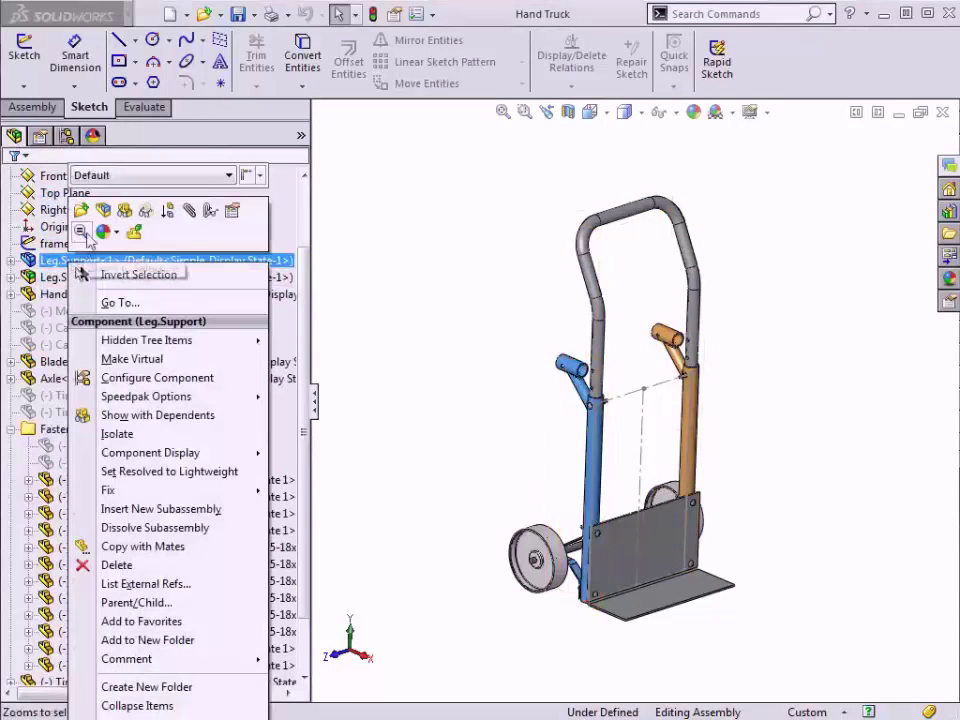
click(81, 211)
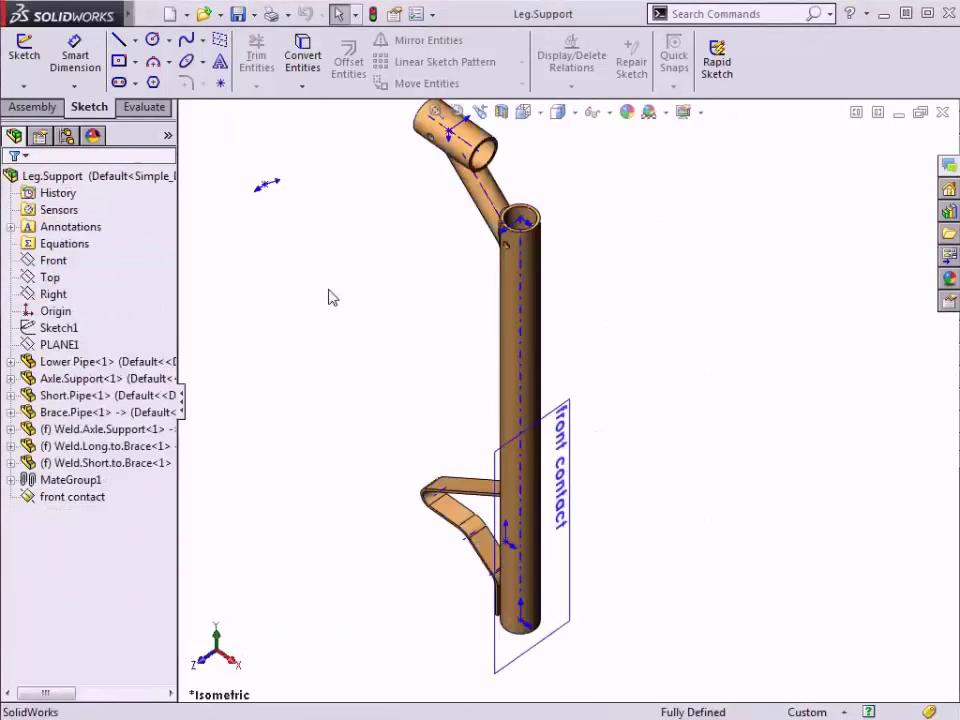
click(67, 137)
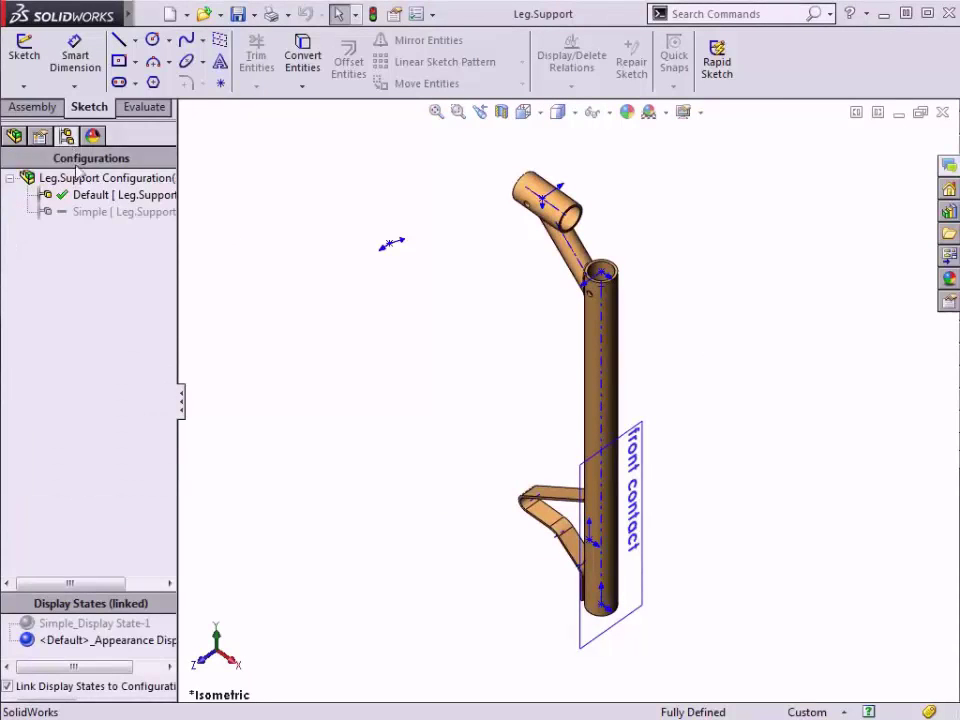
double_click(107, 212)
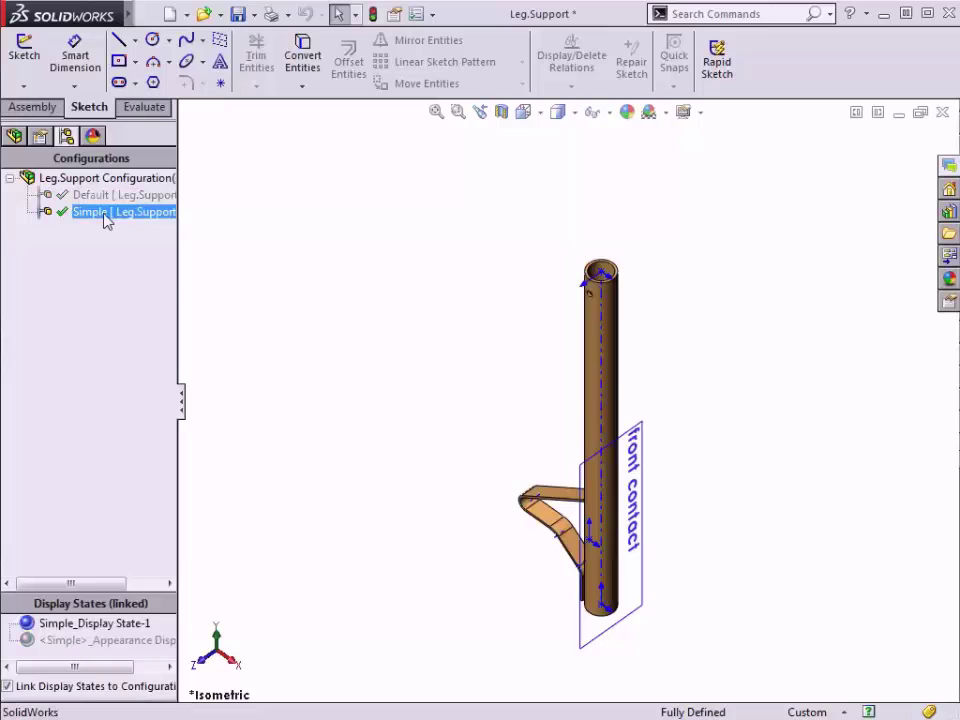
key(ctrl+Tab)
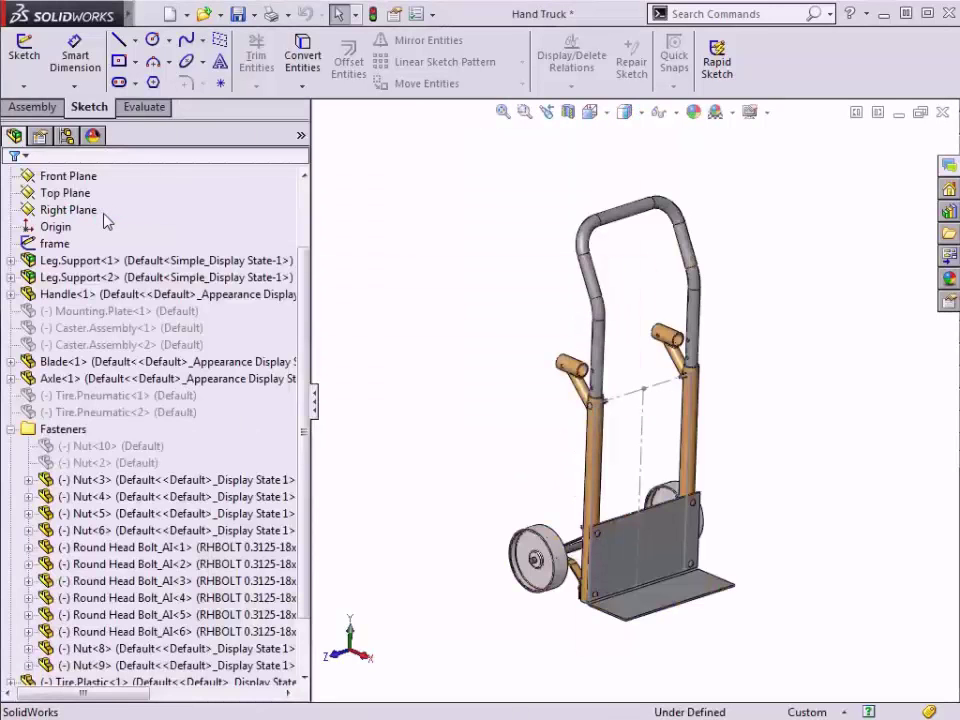
- Edit the Hand Truck design table under Tables, adding no new rows or columns
click(67, 136)
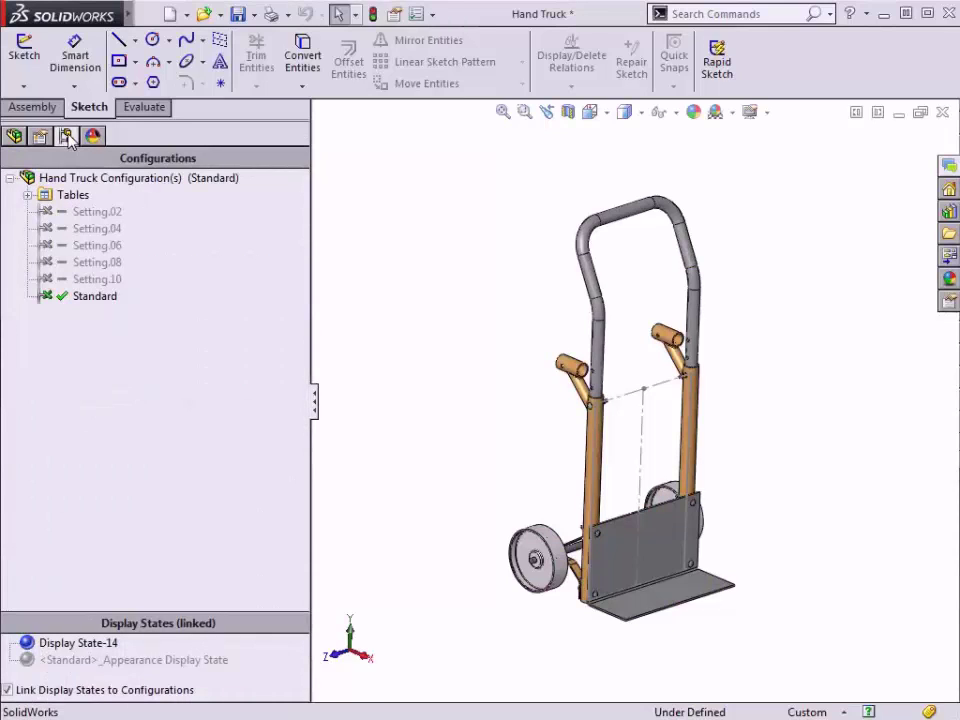
click(28, 179)
click(92, 215)
right_click(92, 218)
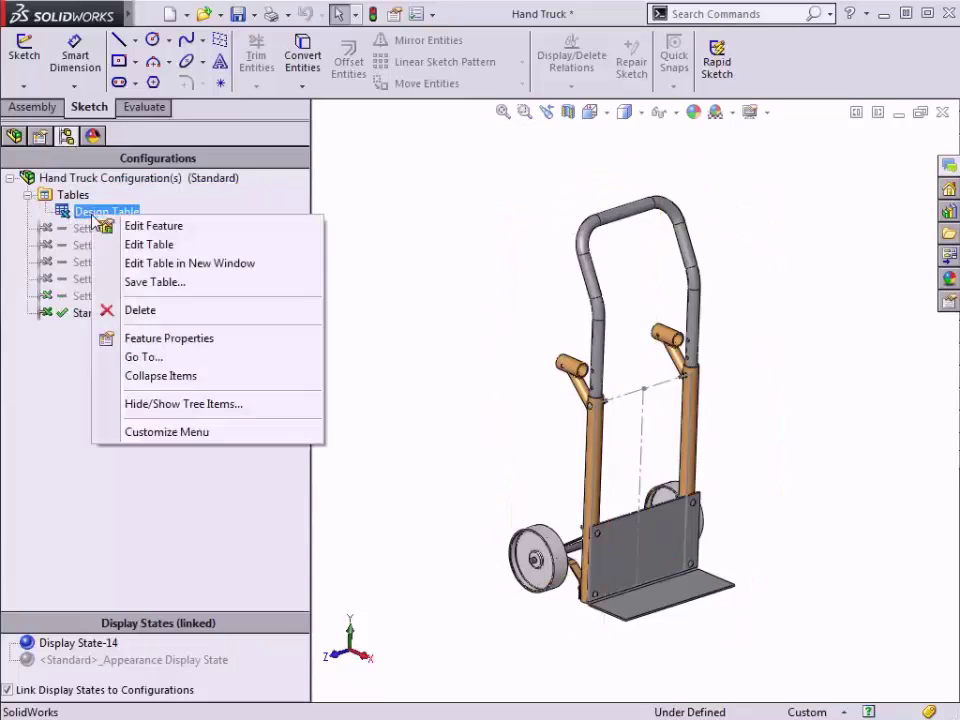
click(155, 246)
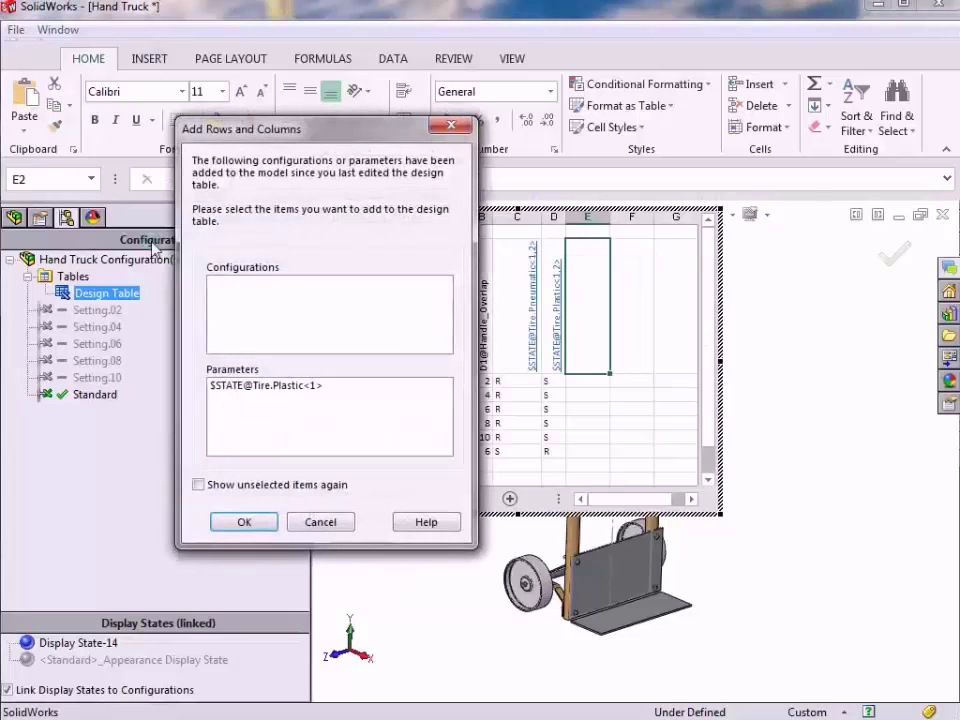
click(320, 522)
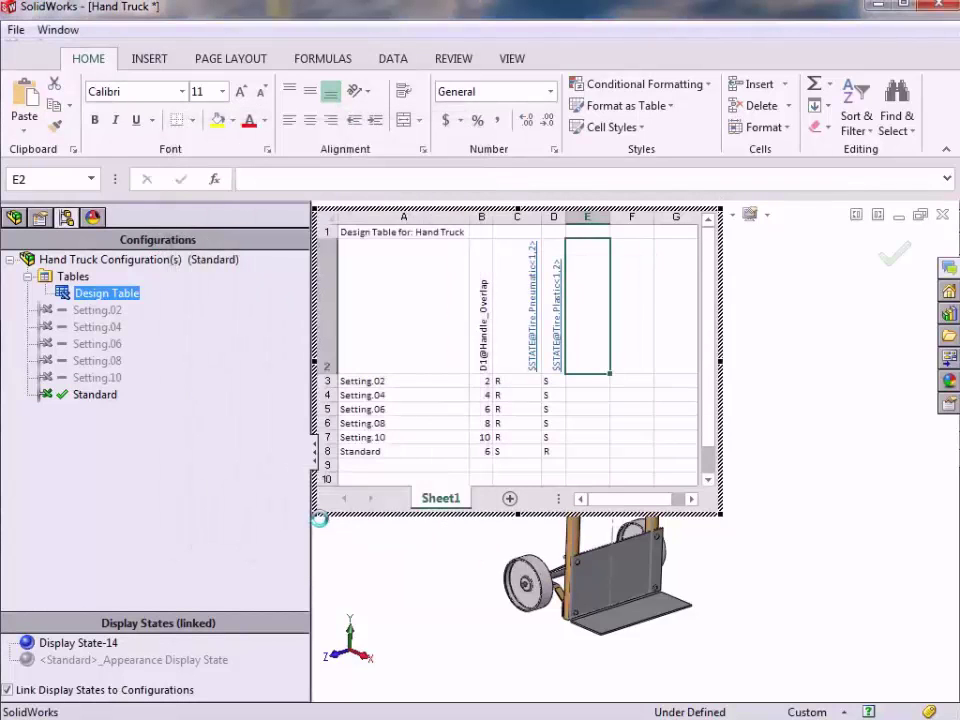
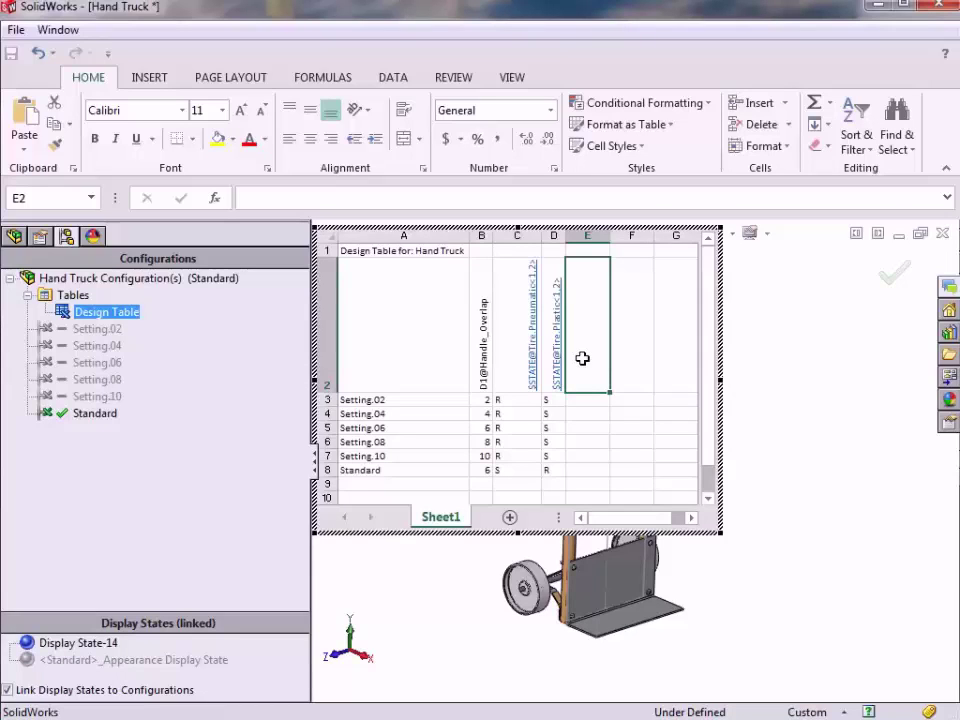
text($C)
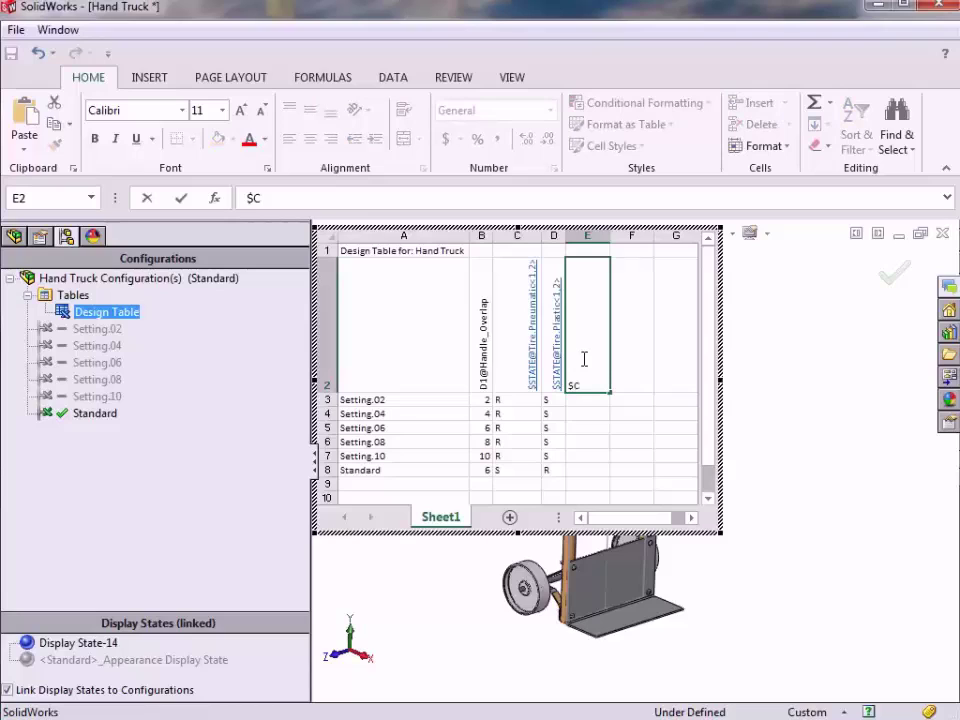
text(ONFIGURATION)
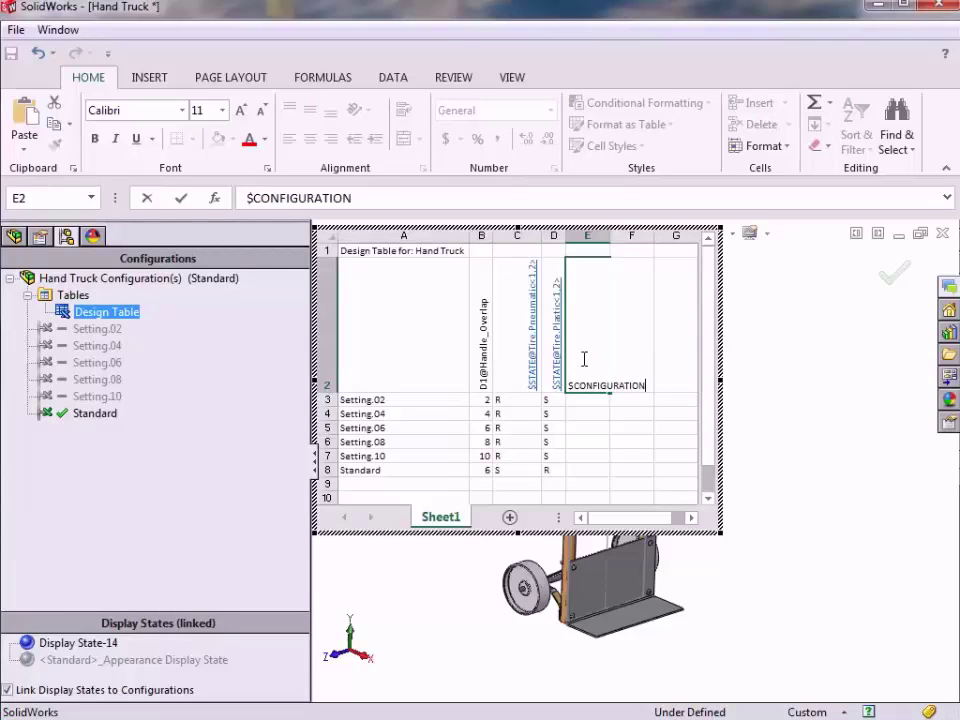
text(@Leg.)
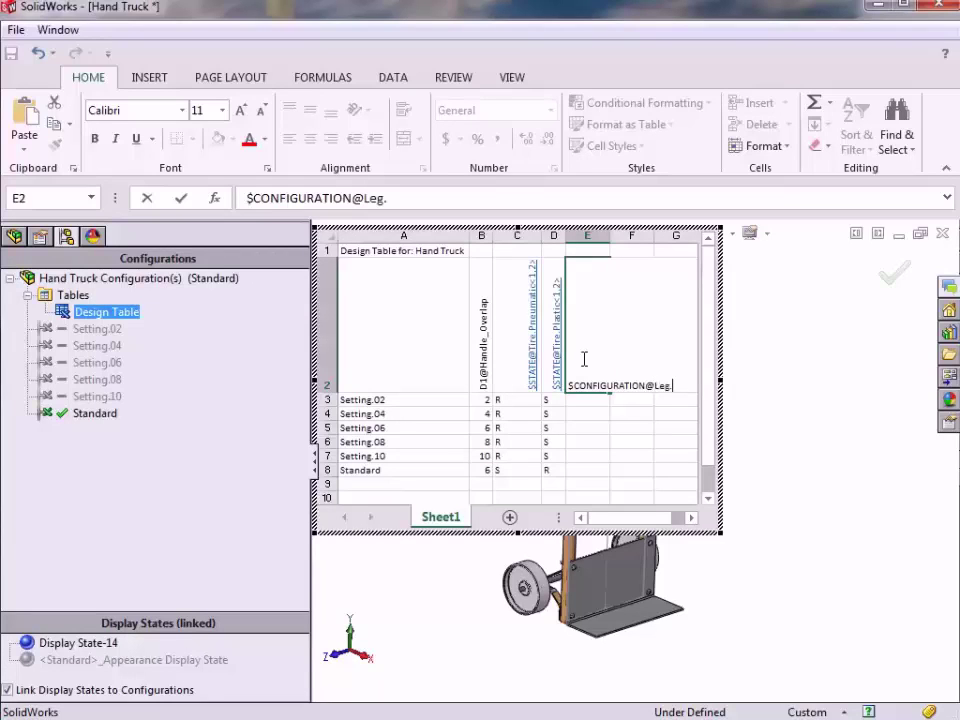
text(Support<1,2>)
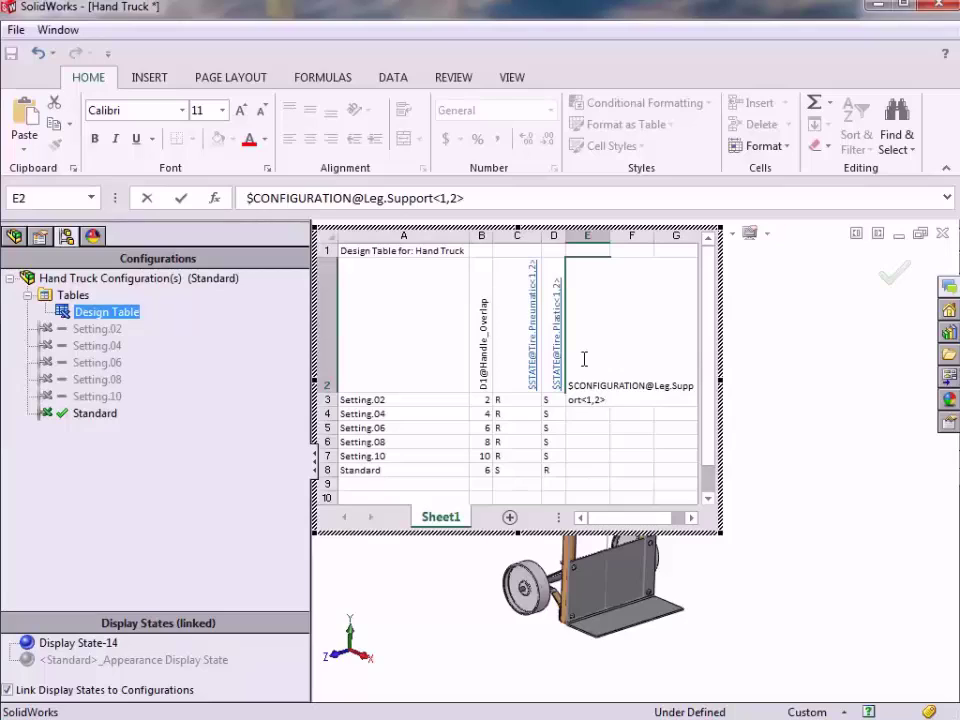
key(Return)
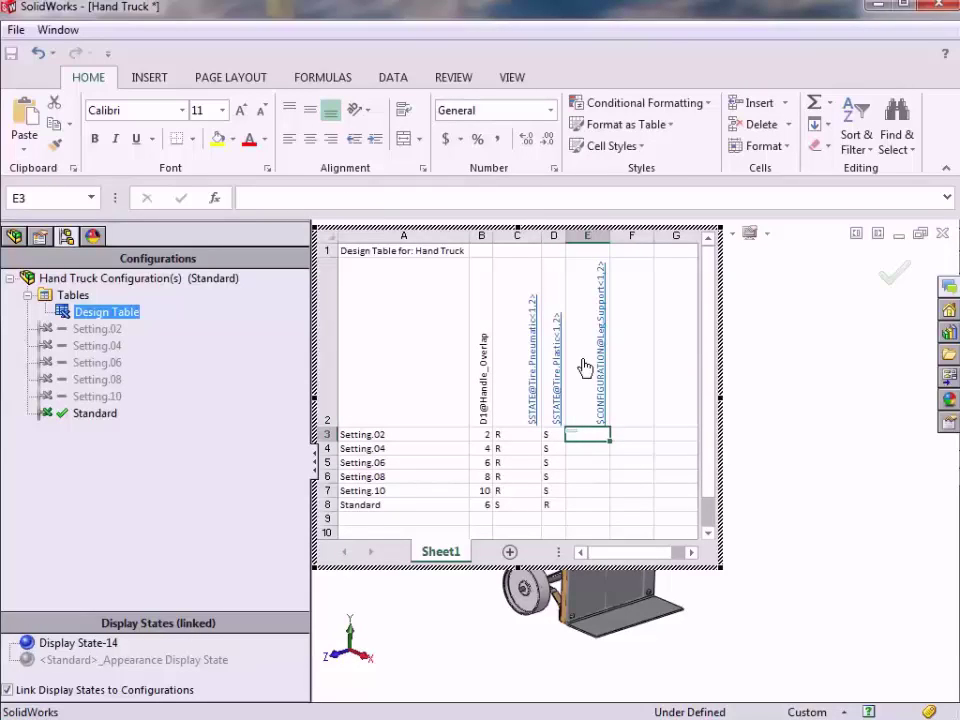
- Enter Default in E3, fill it down through E7, and enter Simple in E8 for Standard
text(Default)
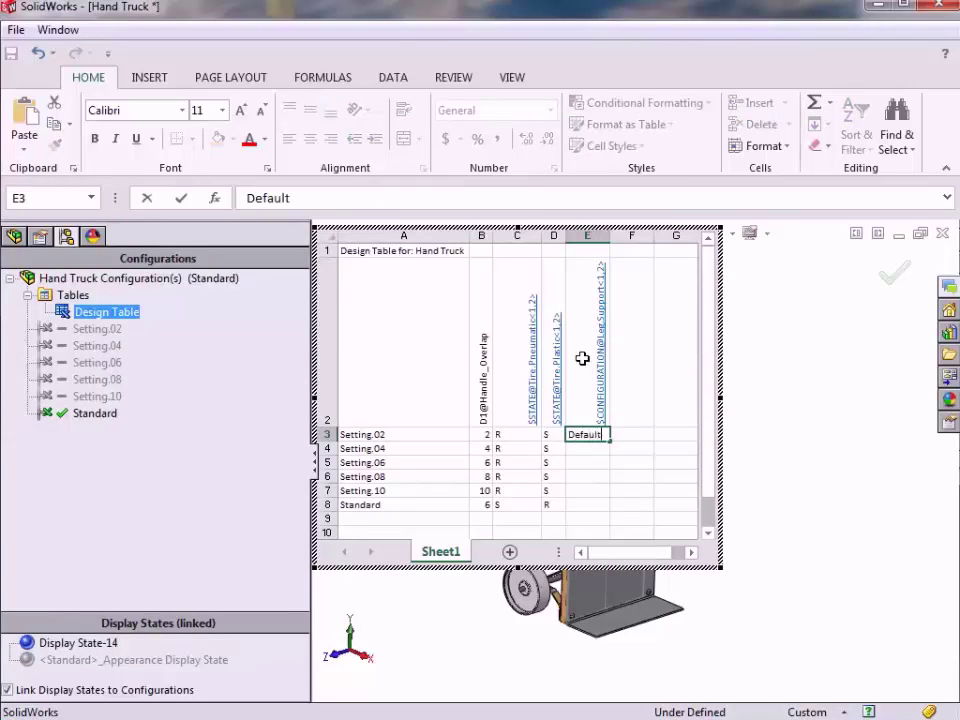
key(Return)
click(602, 434)
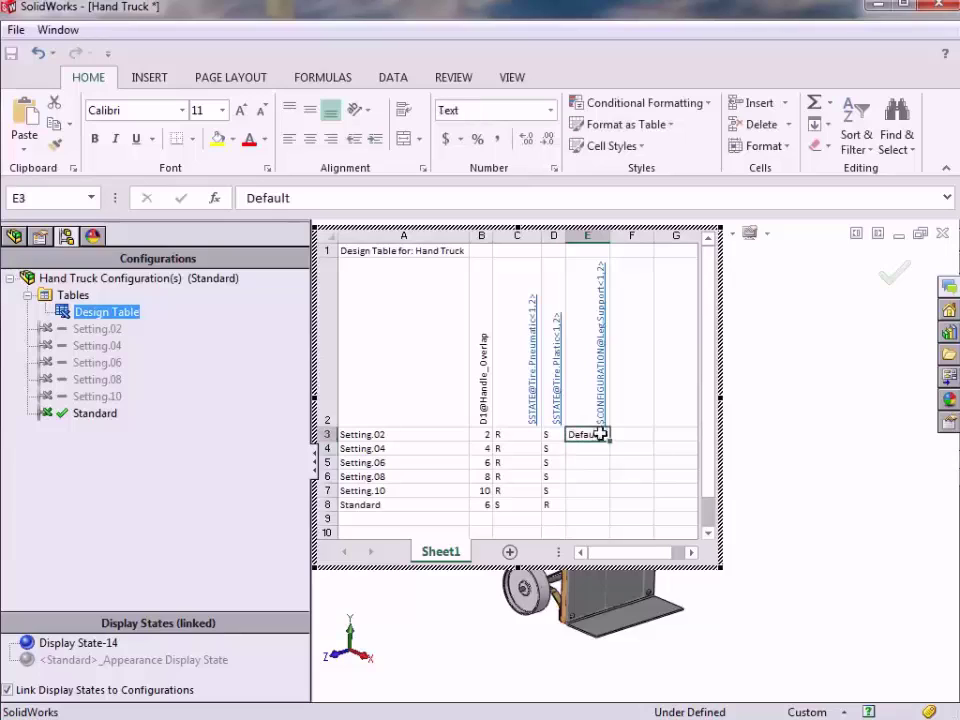
drag(611, 442, 615, 497)
click(593, 506)
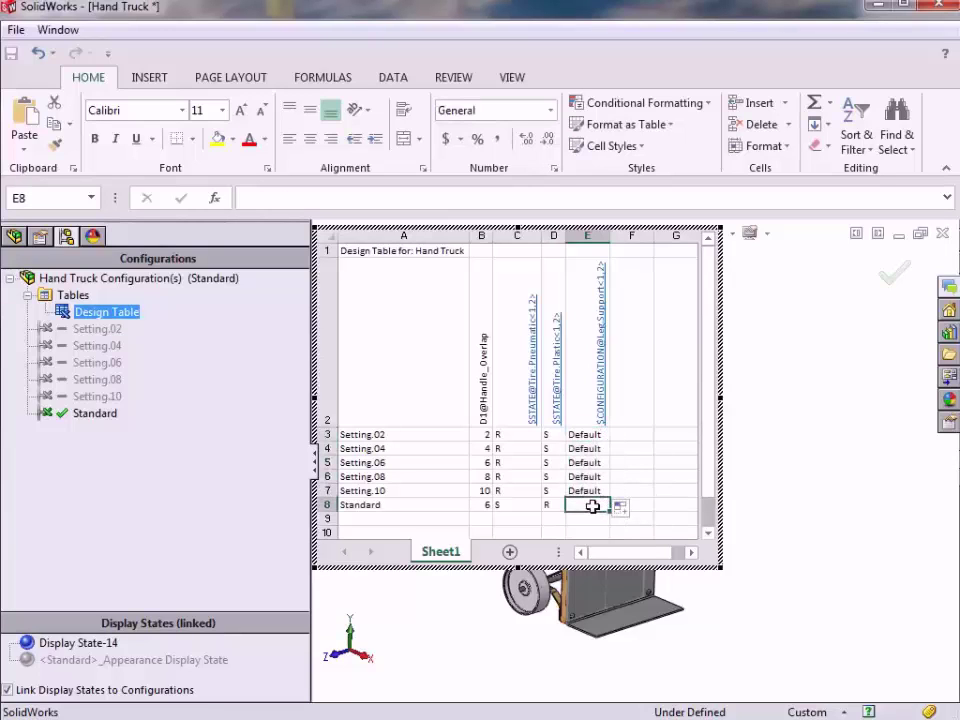
text(Simple)
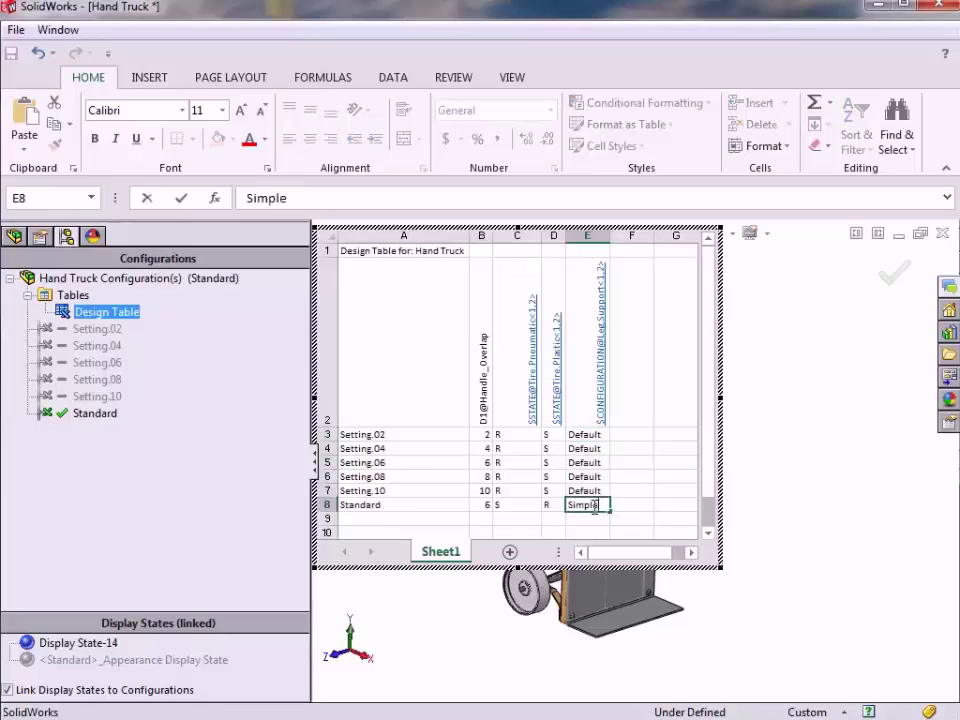
key(Return)
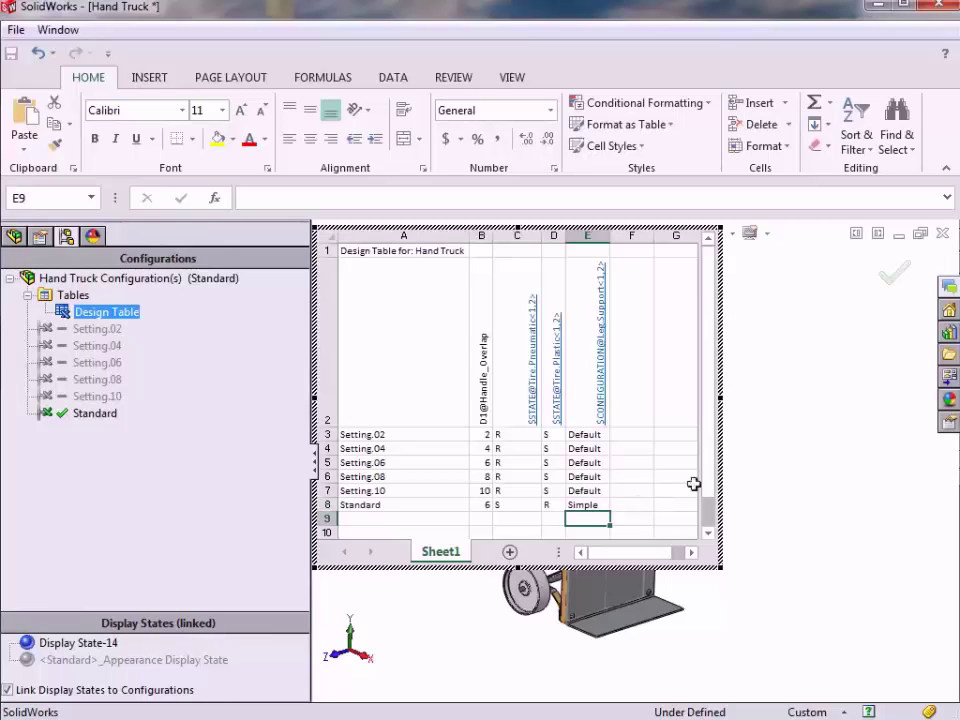
- Close the design table, activate the Setting.06 configuration and fit the hand truck in view
click(789, 420)
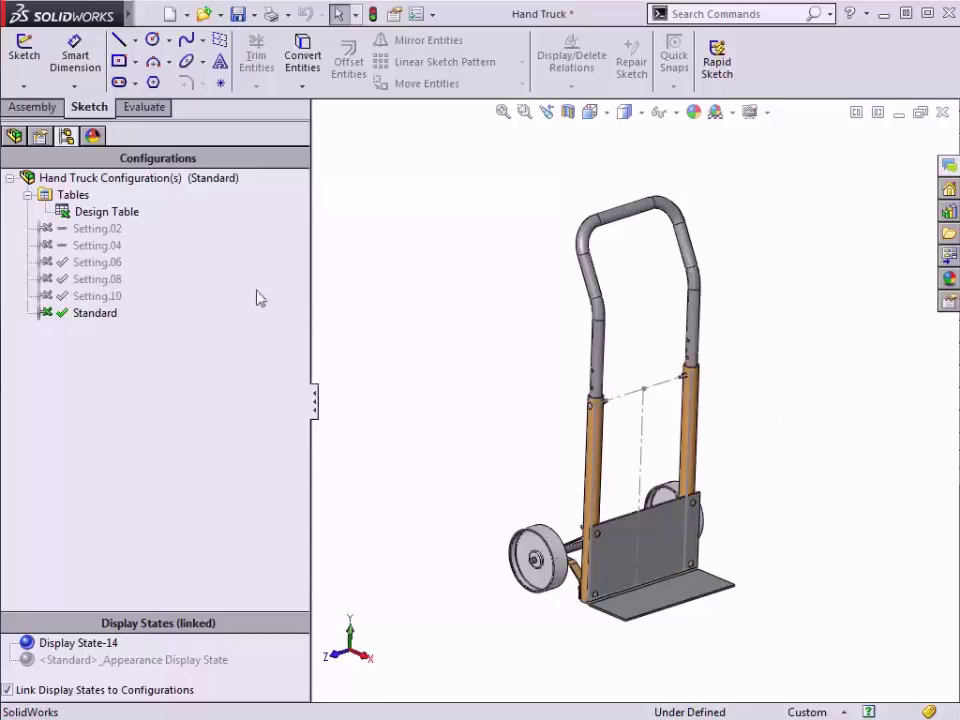
click(106, 265)
double_click(106, 262)
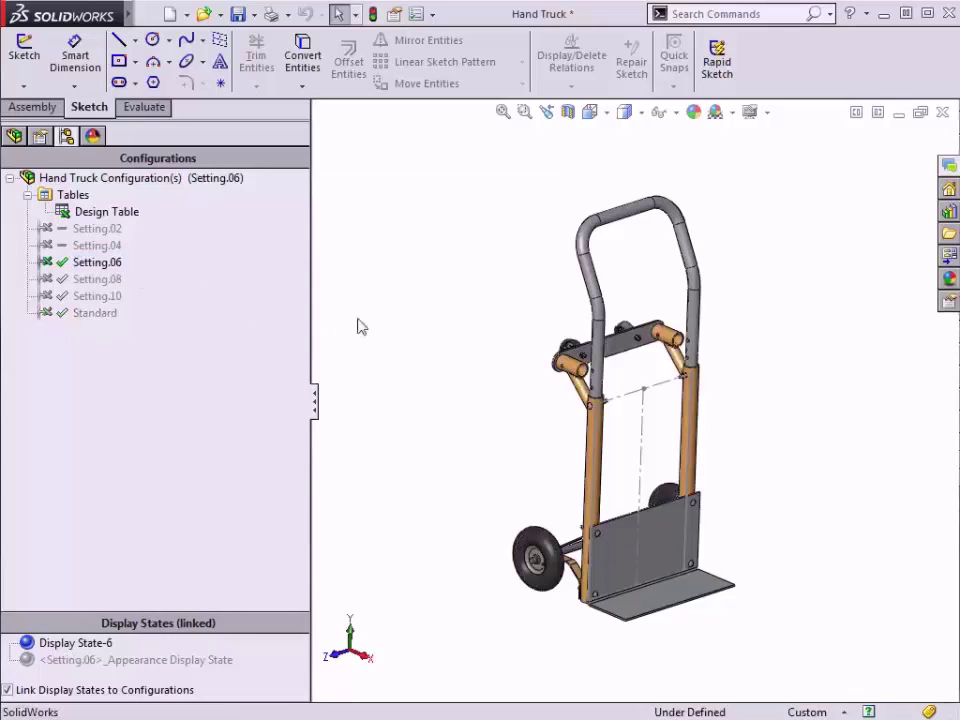
scroll(617, 369, down, 6)
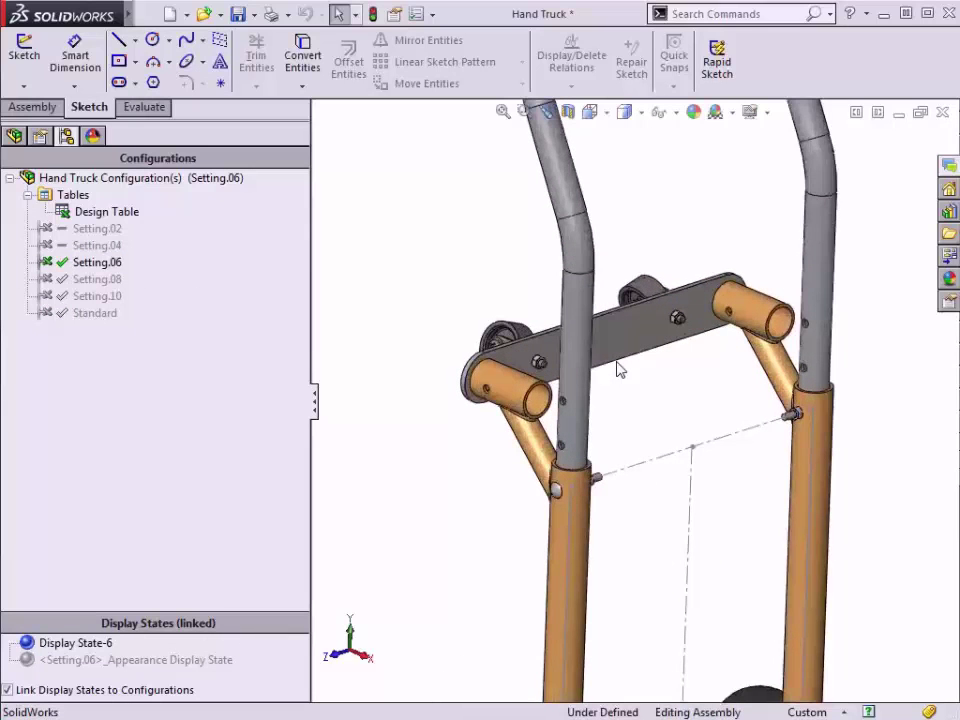
key(f)
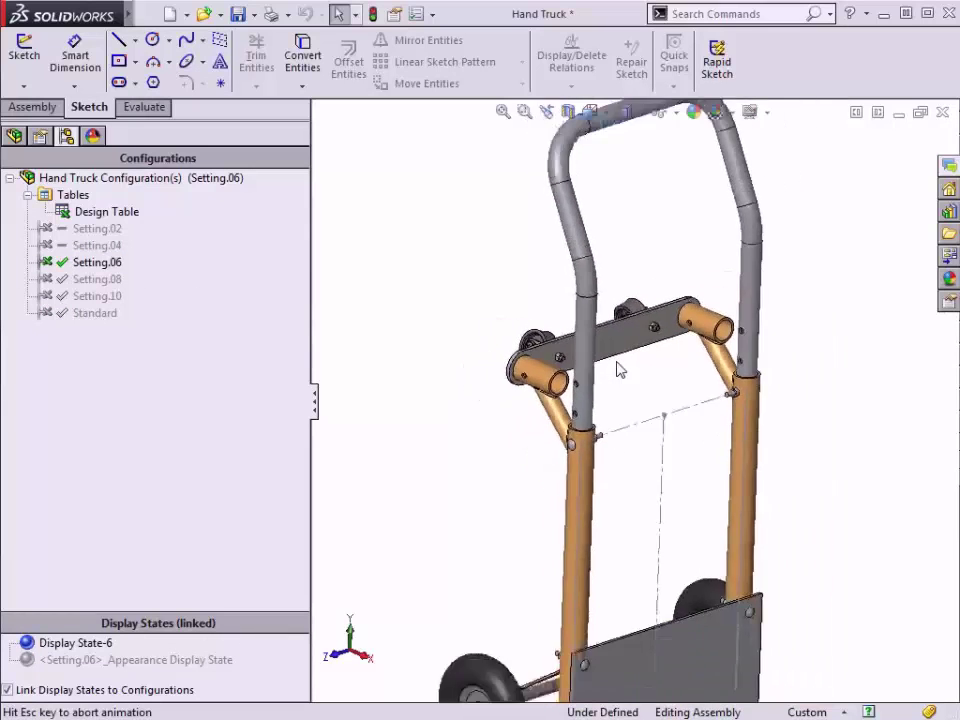
click(113, 217)
- Open the design table with Edit Table and cancel the Add Rows and Columns prompt
right_click(113, 217)
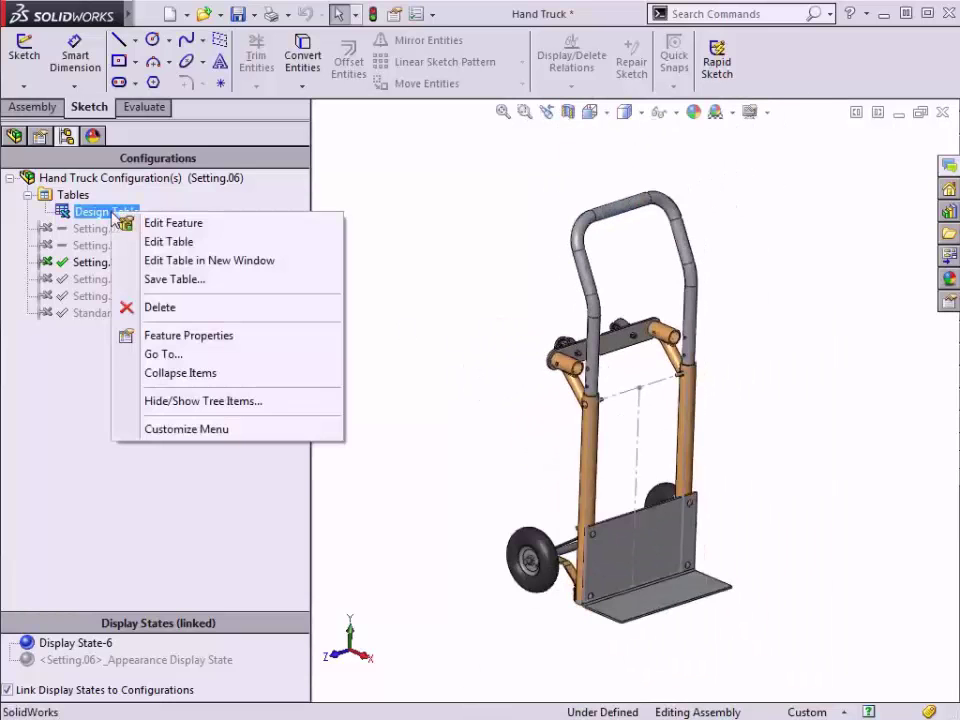
click(152, 242)
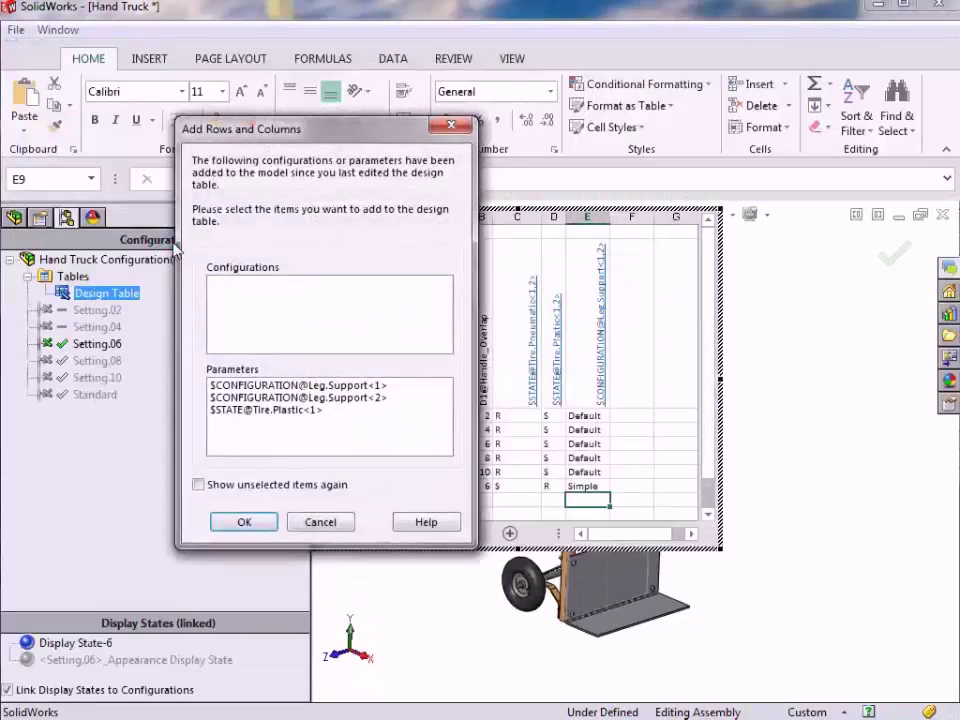
click(330, 526)
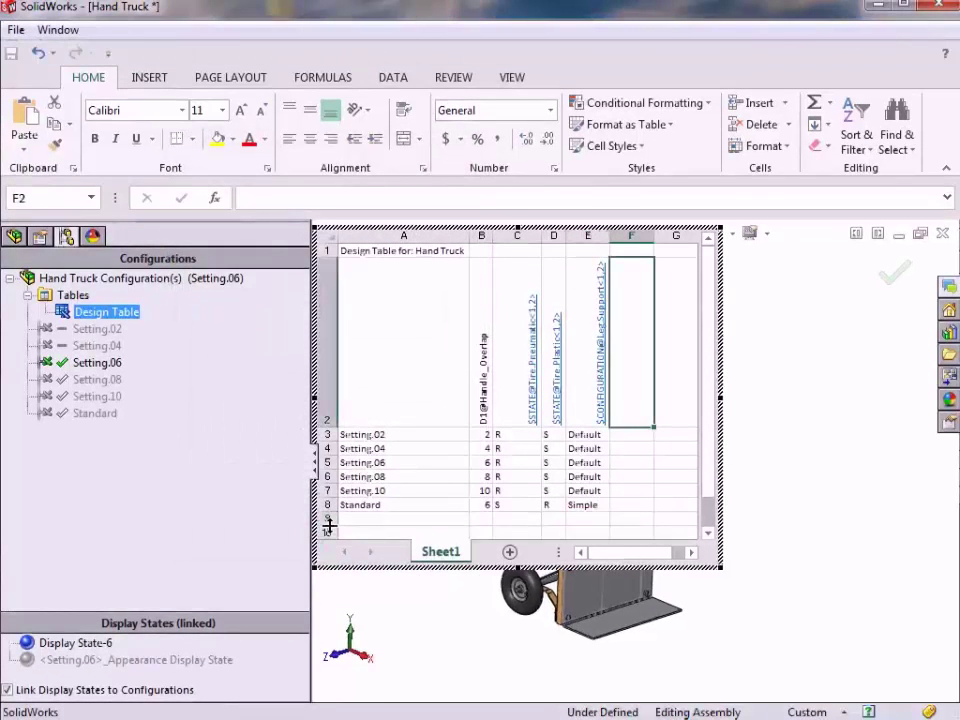
- Add a Flatbed row in A9 with Setting.06's values (6, R, S, Default), then close the table
click(381, 517)
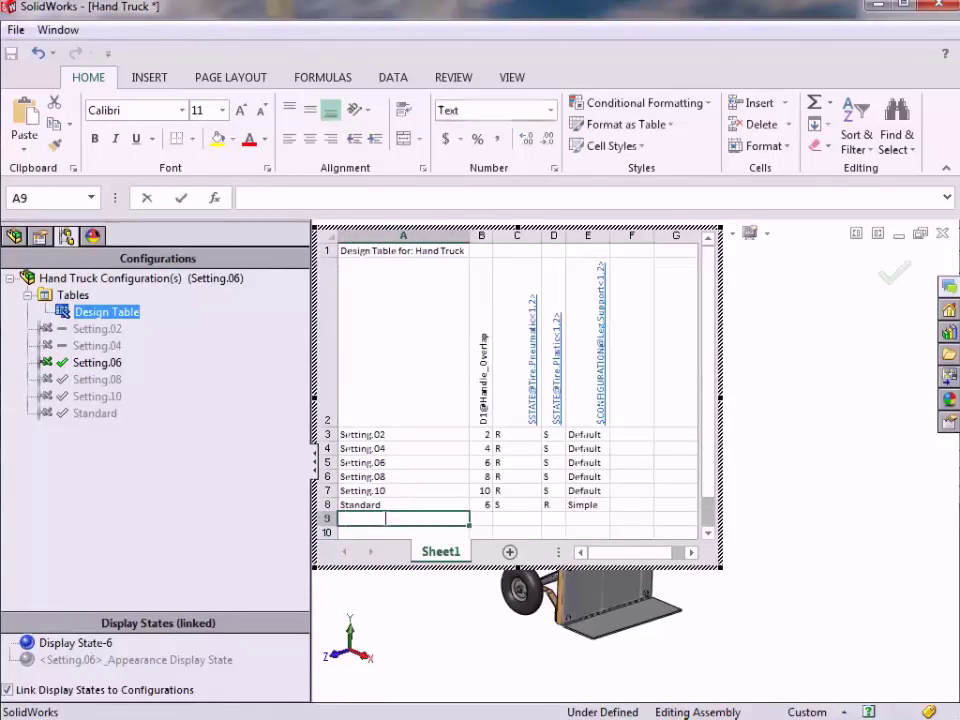
text(Flatbed)
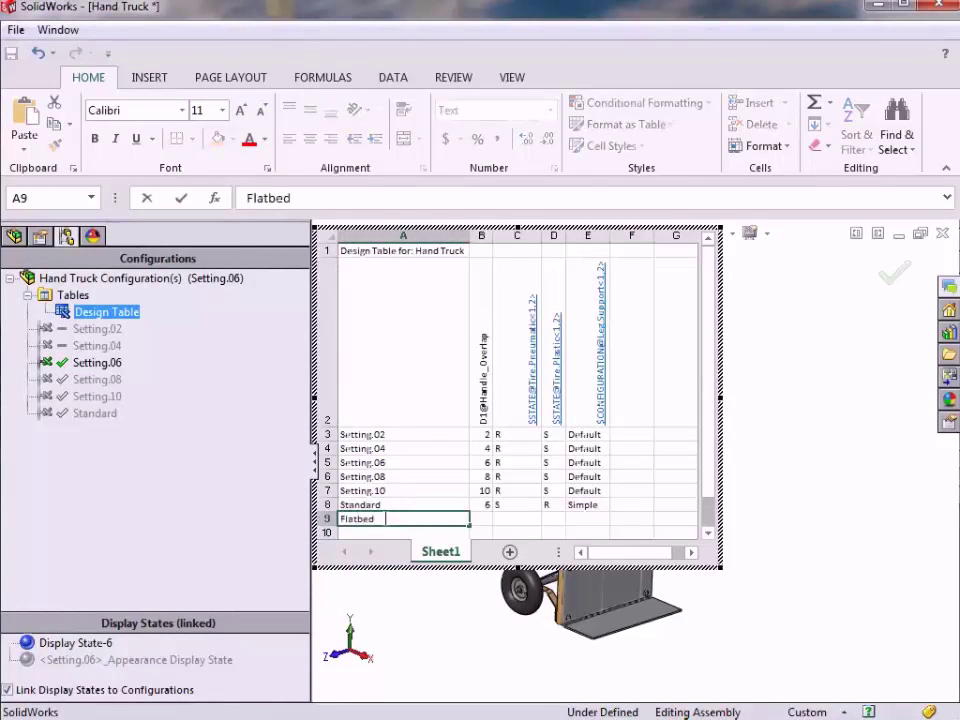
key(Return)
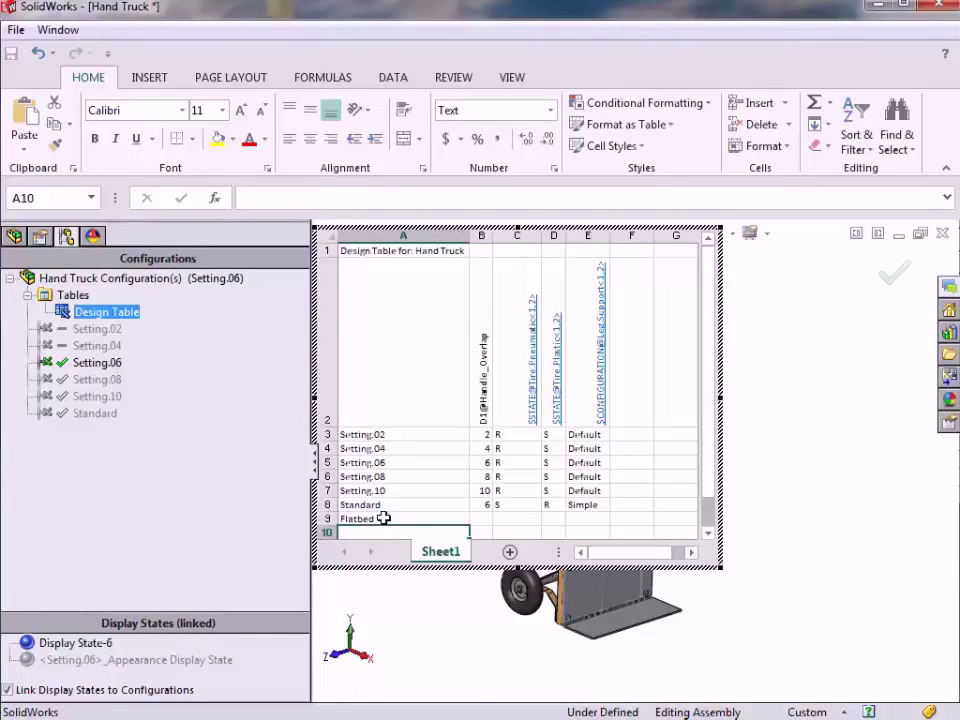
drag(484, 462, 585, 457)
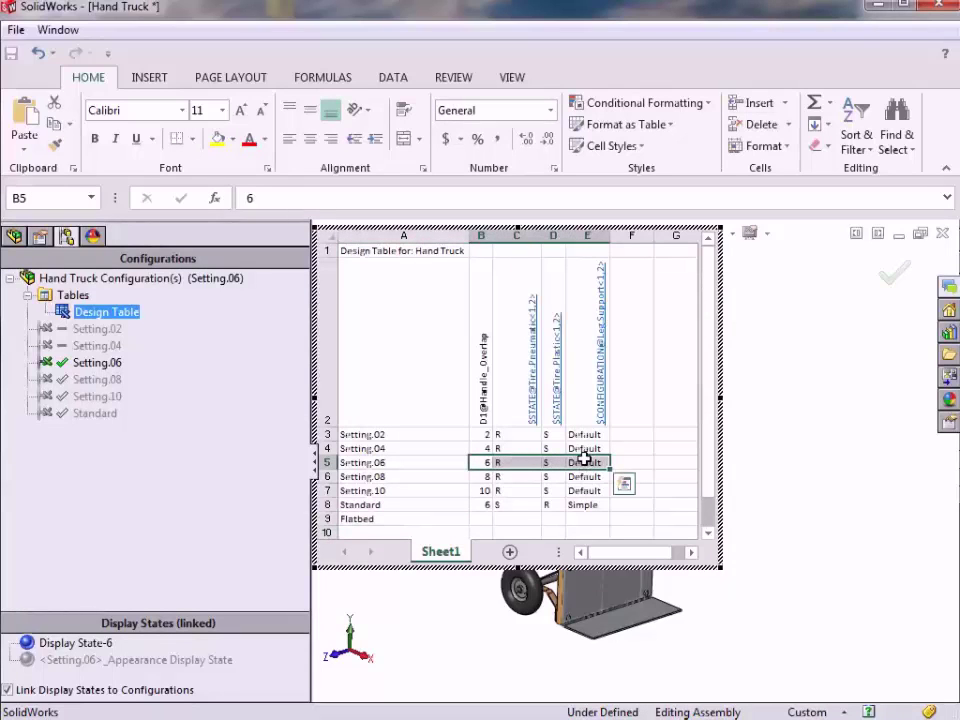
key(ctrl+c)
click(486, 519)
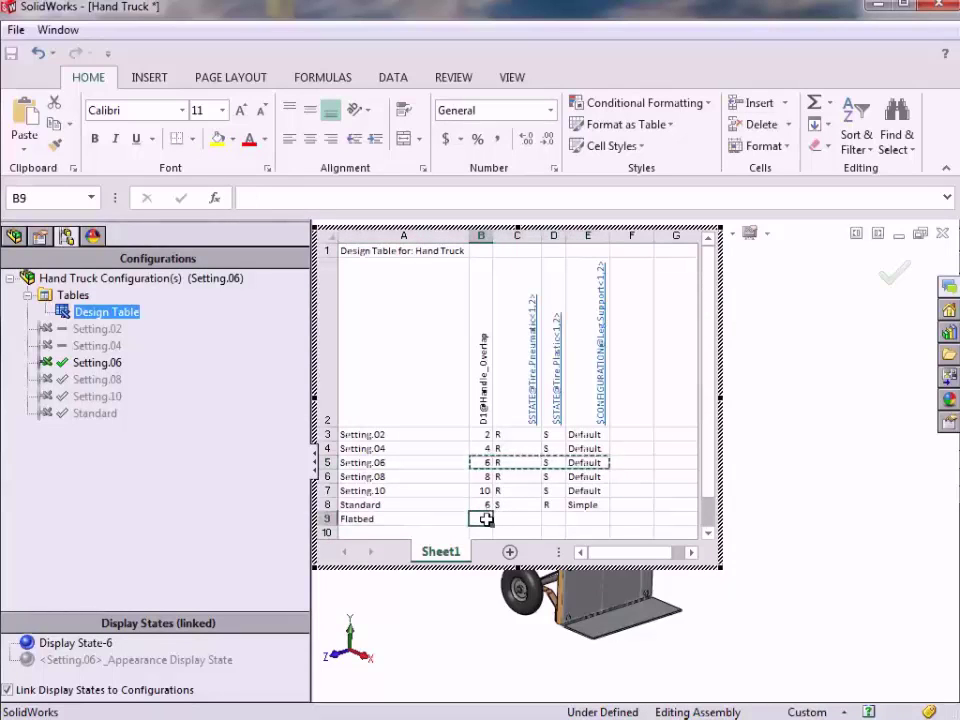
key(ctrl+v)
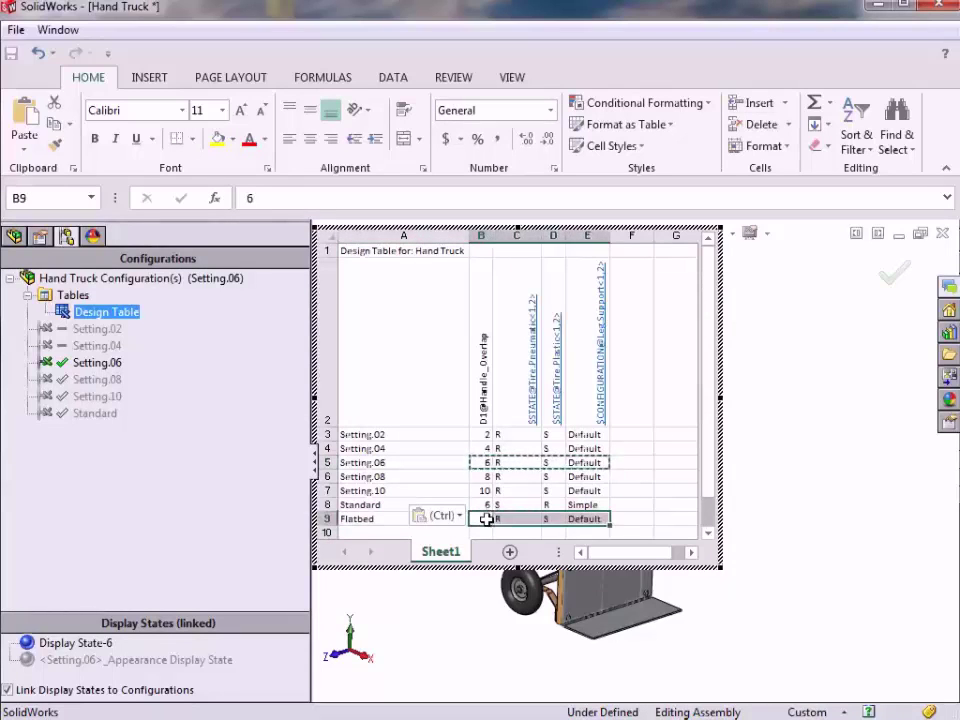
click(628, 518)
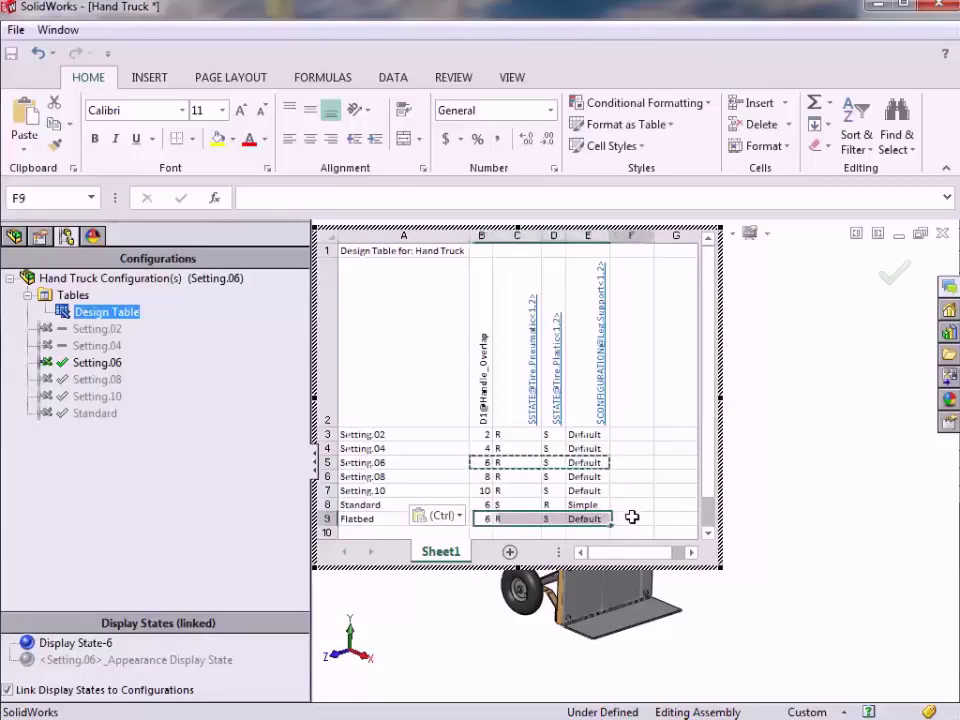
click(776, 441)
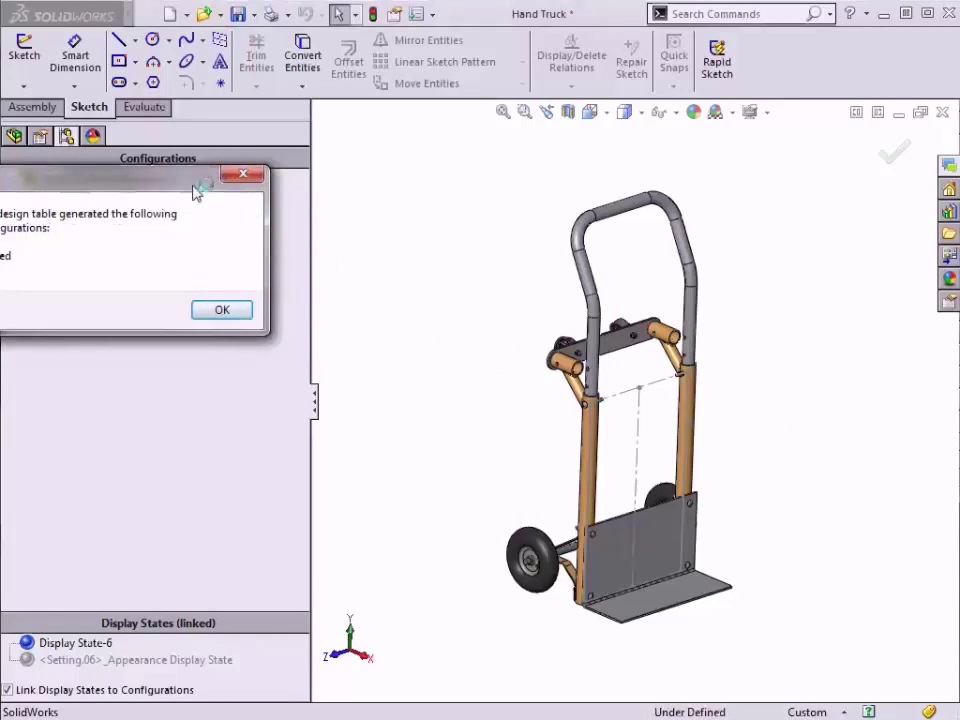
- Acknowledge the generated-configuration notice and activate Flatbed, zooming in on the handle
drag(196, 192, 429, 255)
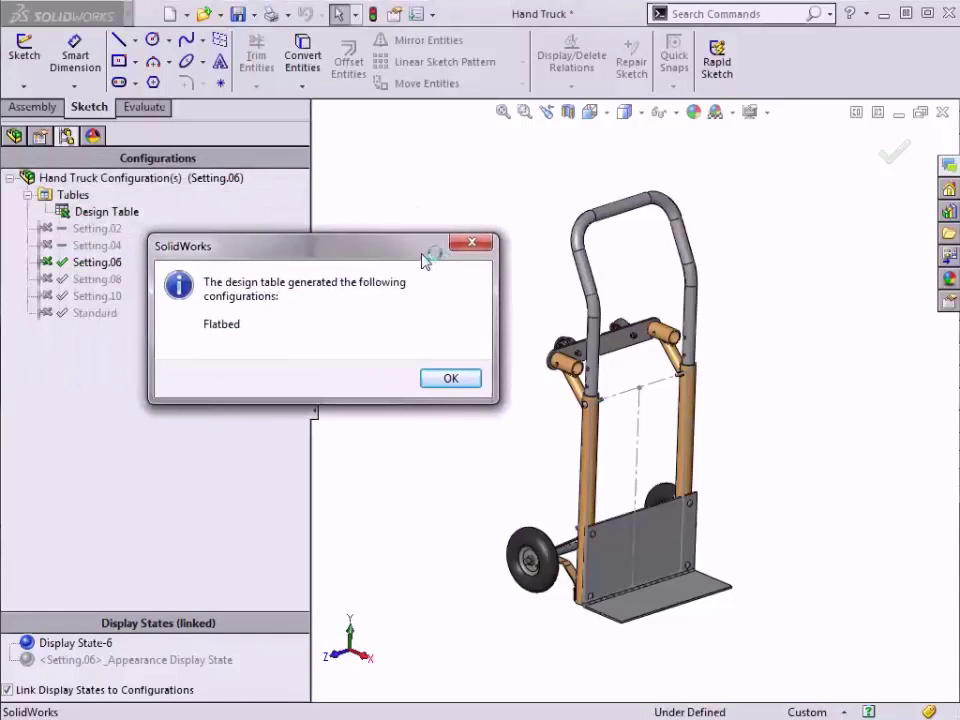
click(450, 379)
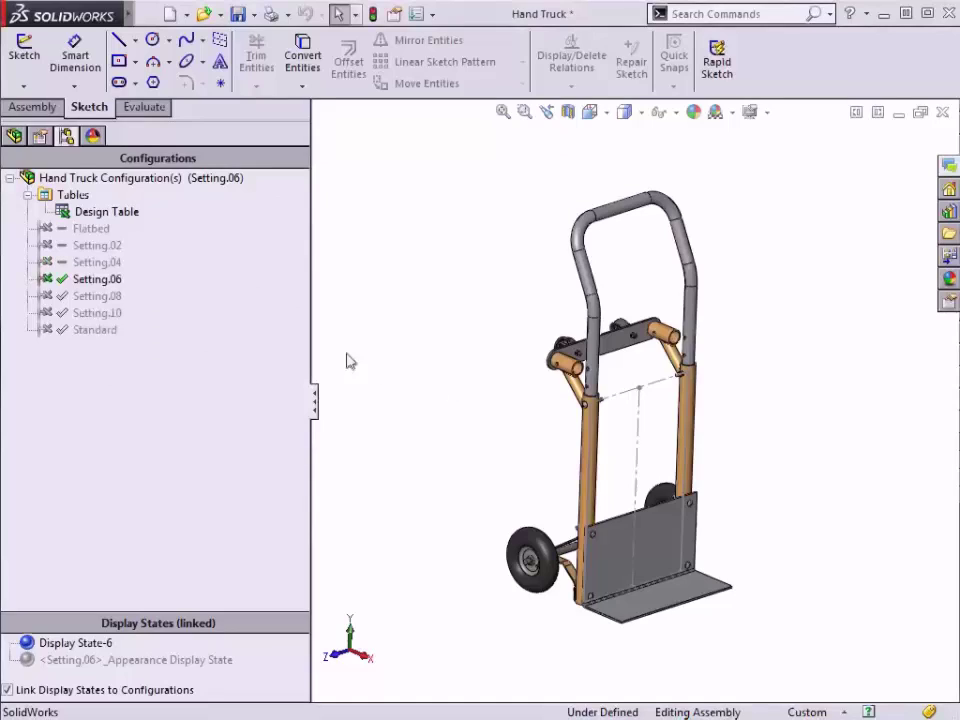
double_click(91, 229)
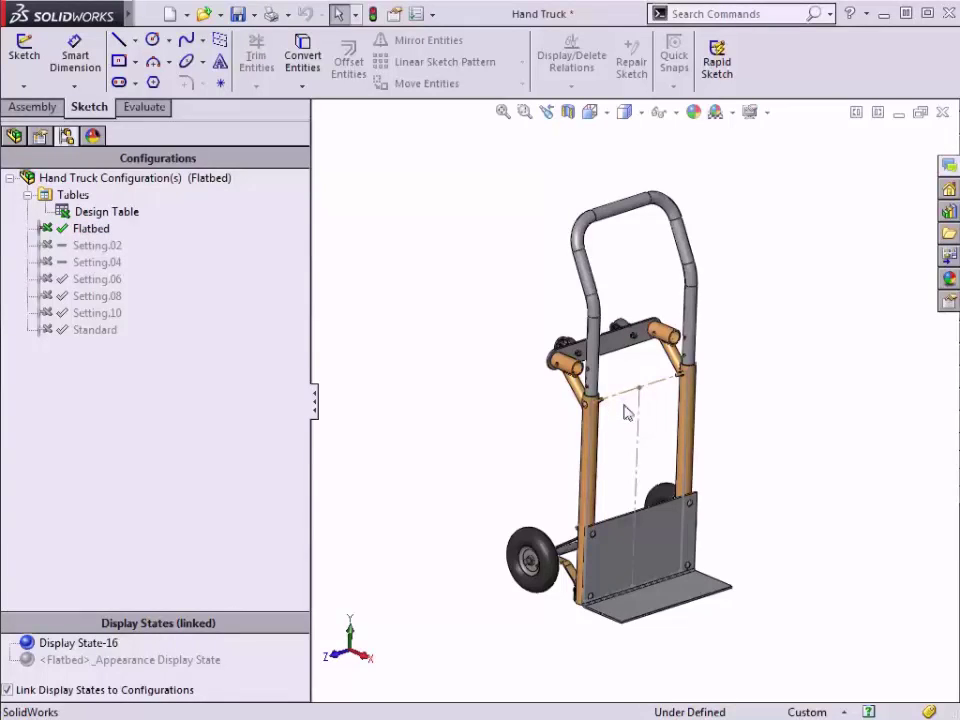
scroll(625, 408, down, 3)
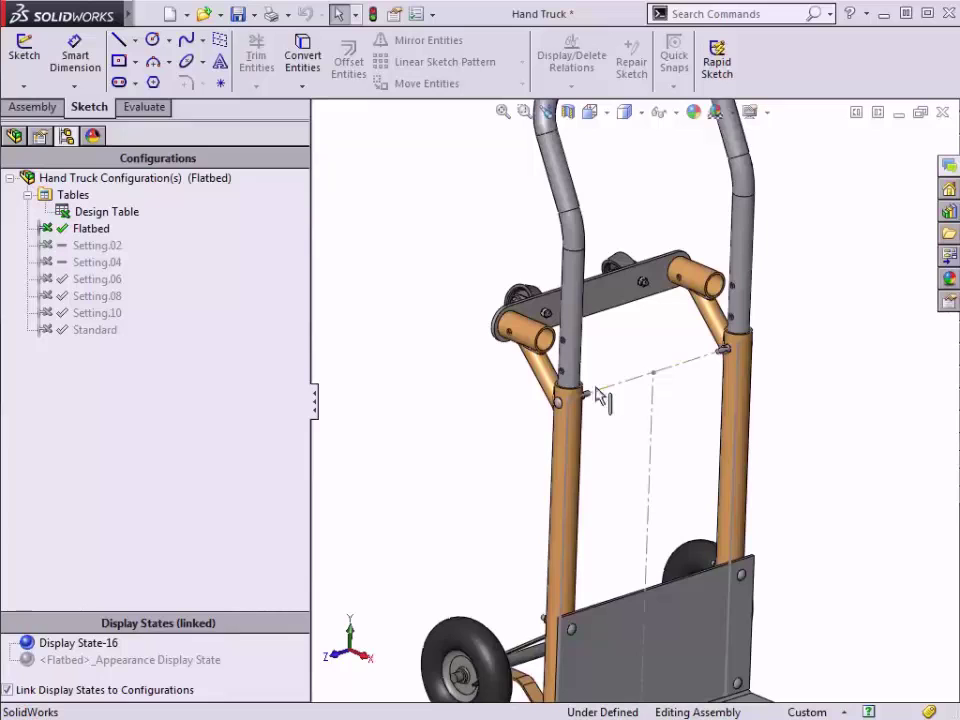
click(573, 323)
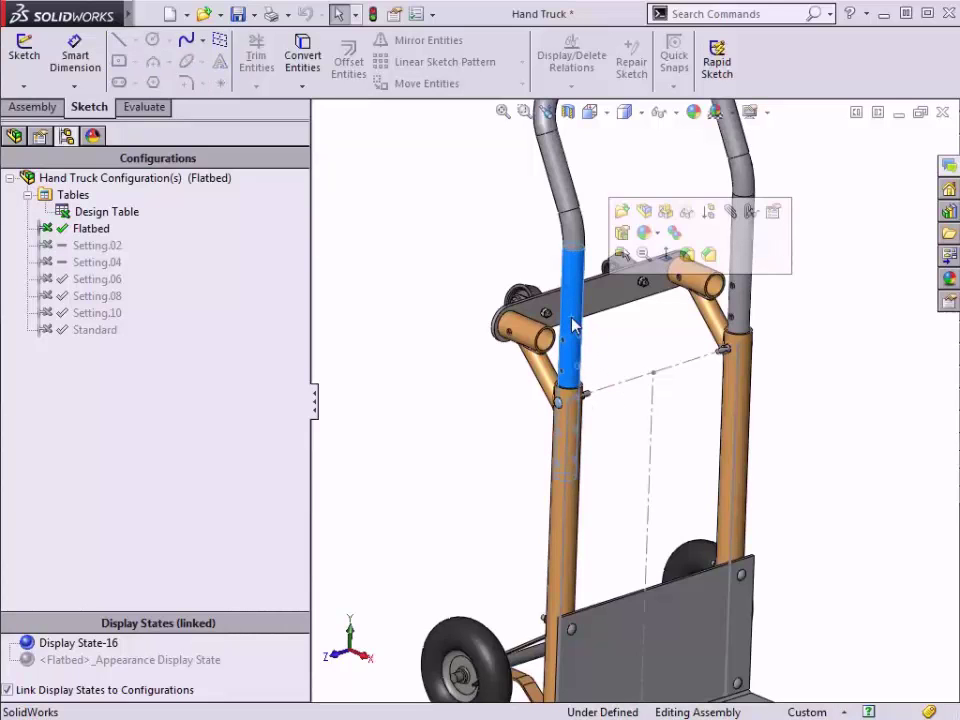
- Suppress the handle mates Concentric1, Coincident9 and Handle_Overlap from the View Mates list
click(750, 212)
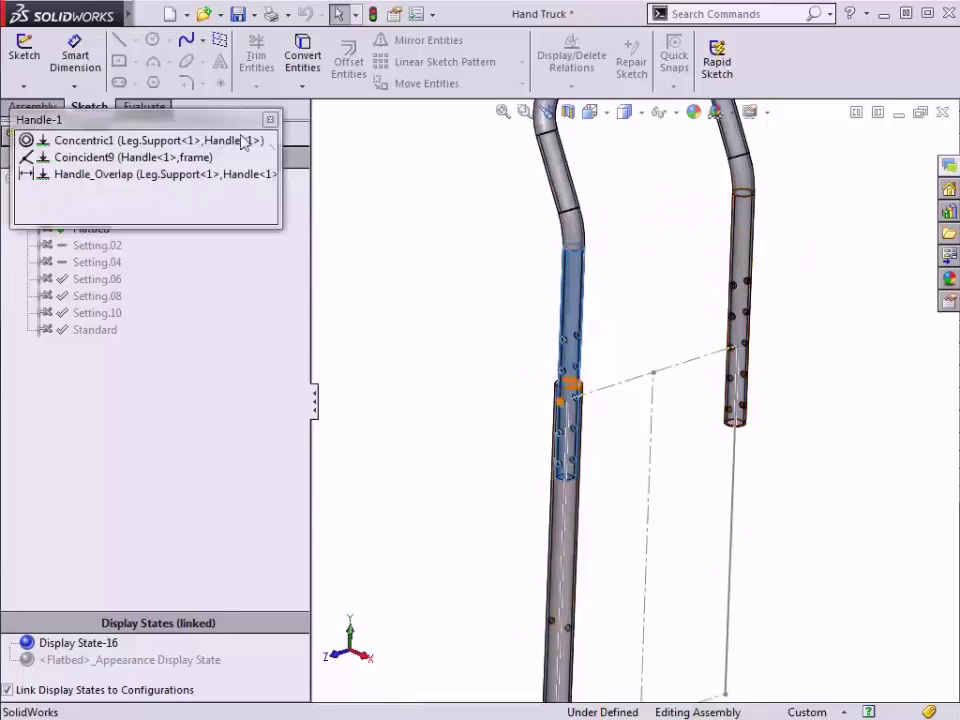
drag(215, 121, 395, 230)
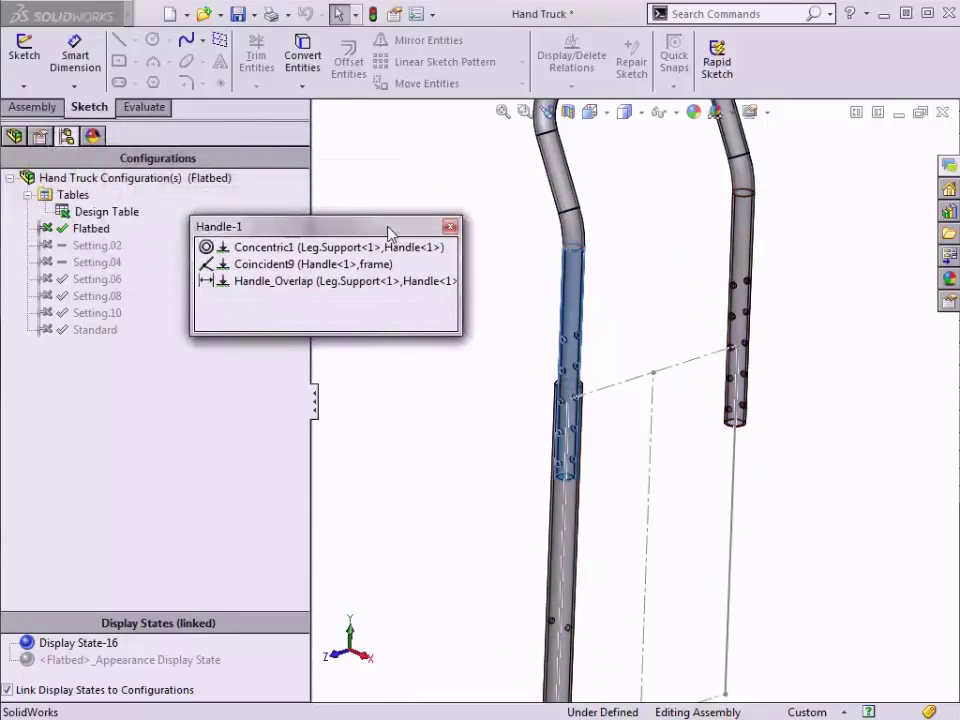
click(268, 249)
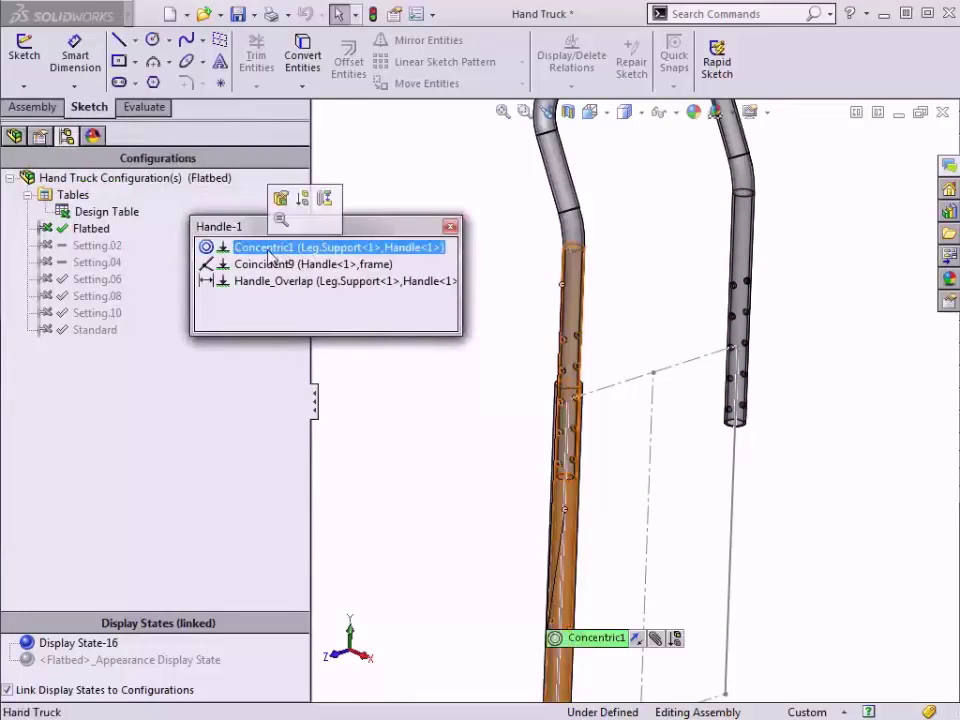
ctrl+click(268, 264)
ctrl+click(268, 283)
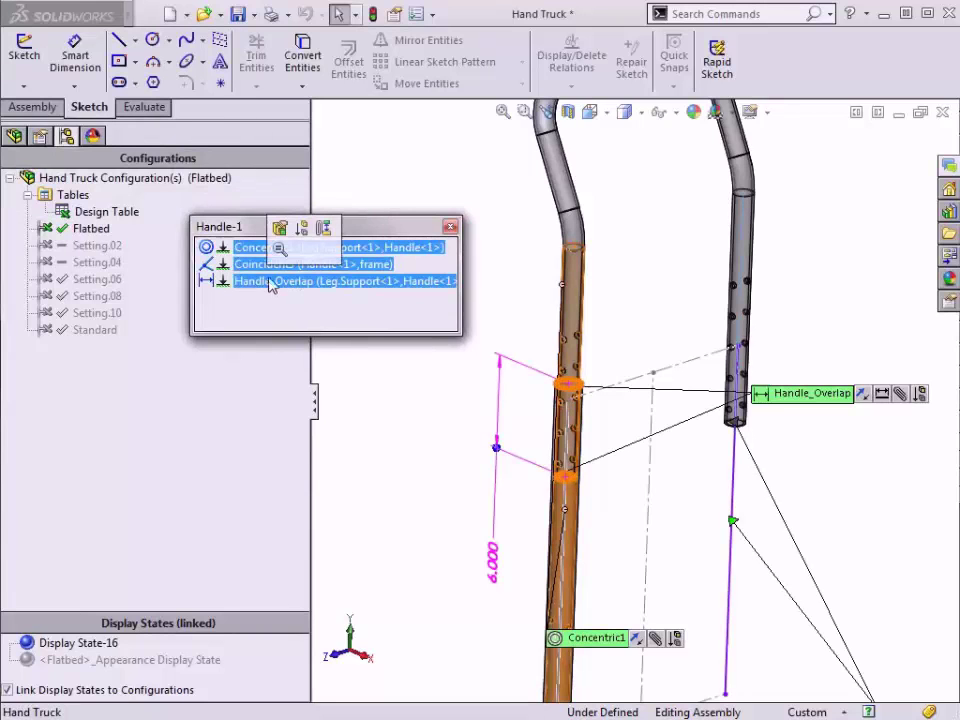
click(302, 231)
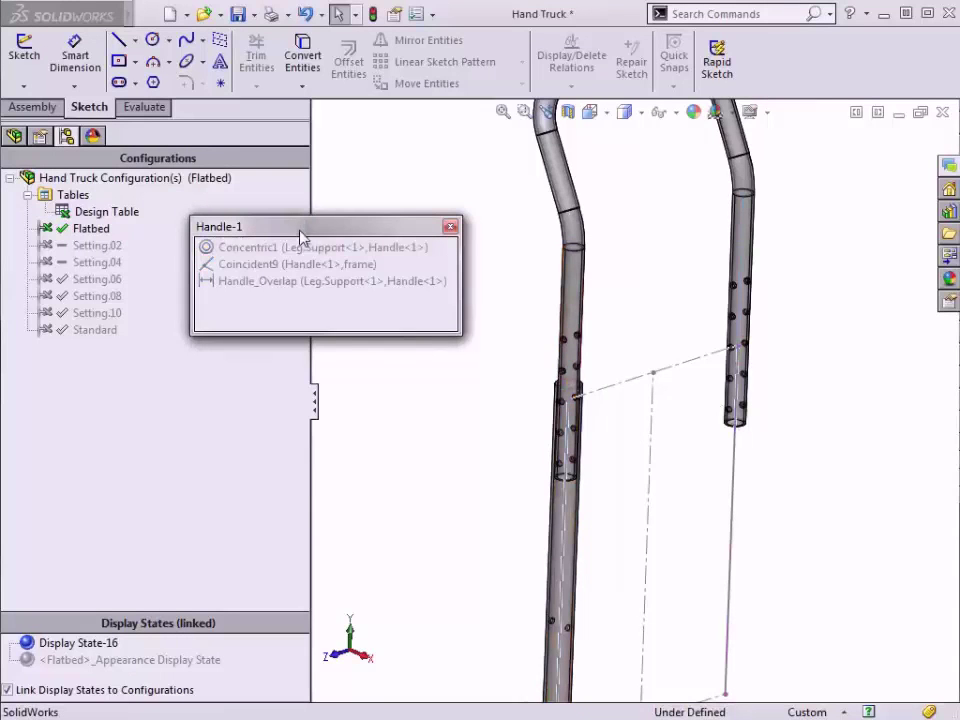
click(449, 228)
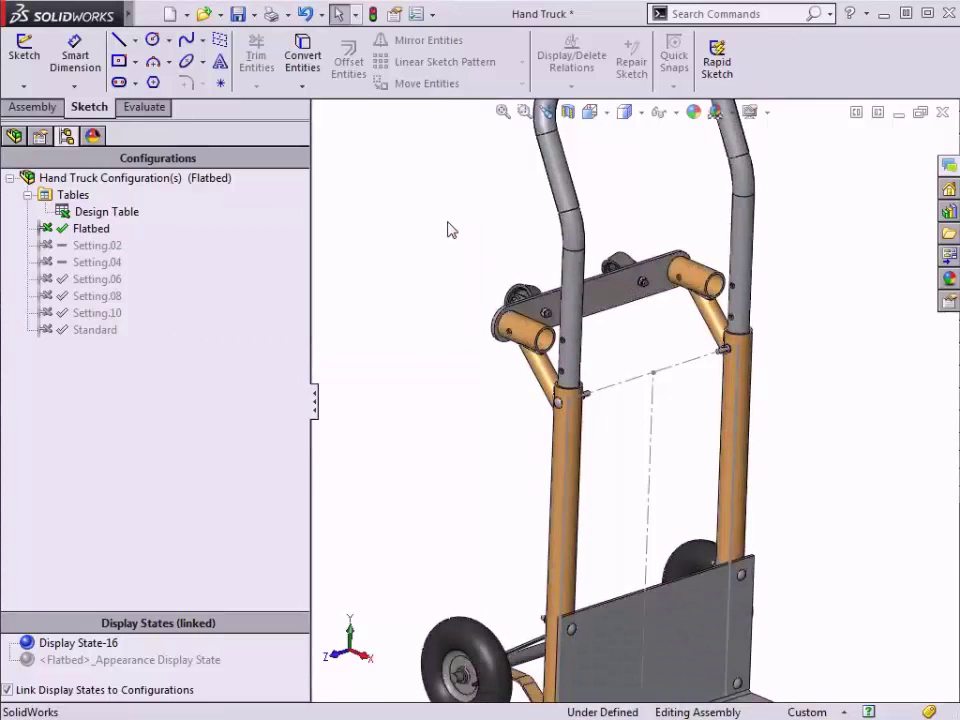
- Drag the freed handle off the leg tubes, then select its tube face and the bracket's short pipe
drag(580, 270, 583, 214)
click(570, 215)
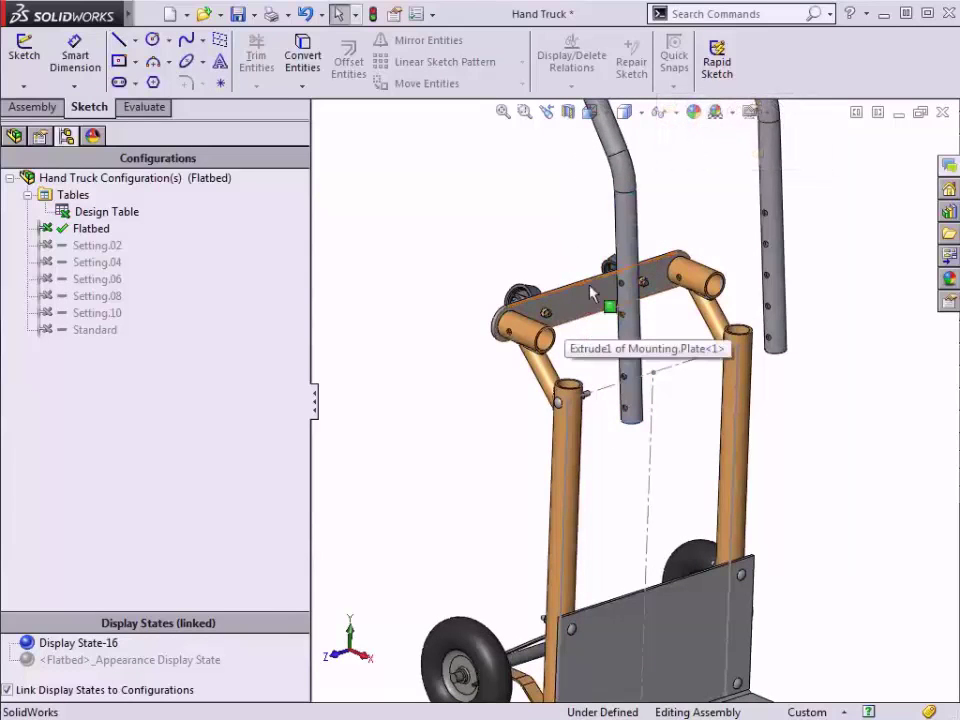
click(627, 262)
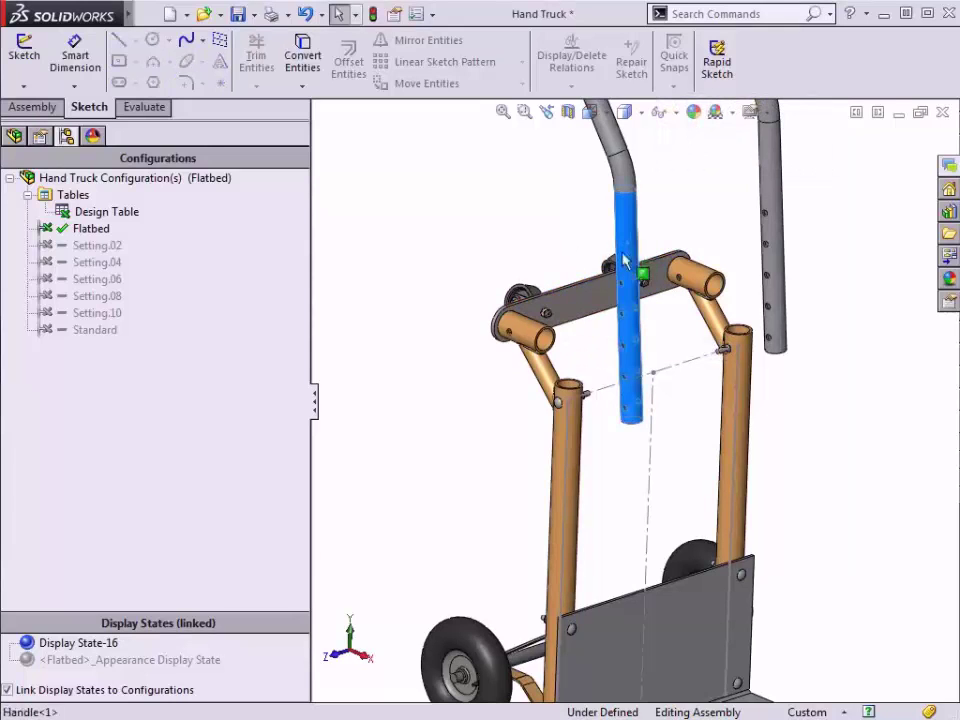
ctrl+click(545, 341)
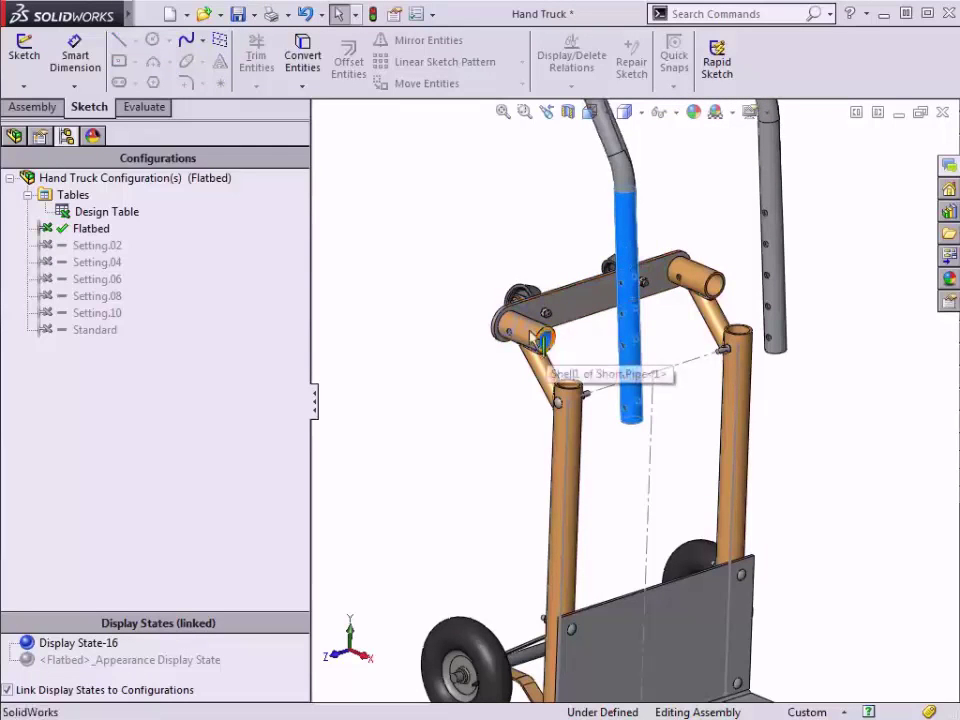
click(44, 110)
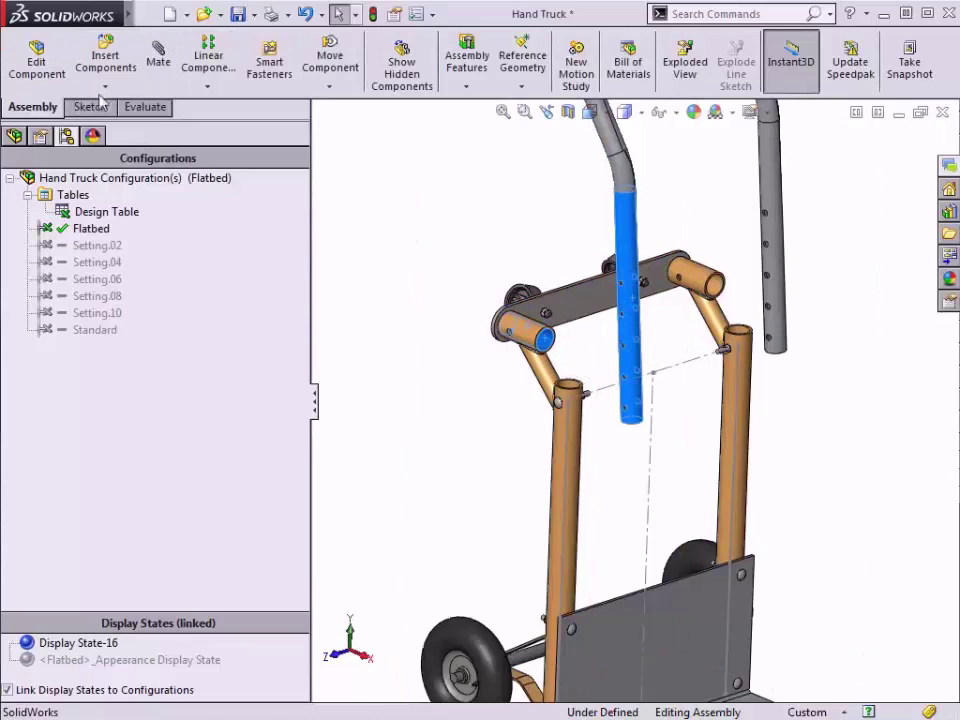
- Mate the handle tubes concentric with both bracket short pipes, flipping the alignment
click(158, 60)
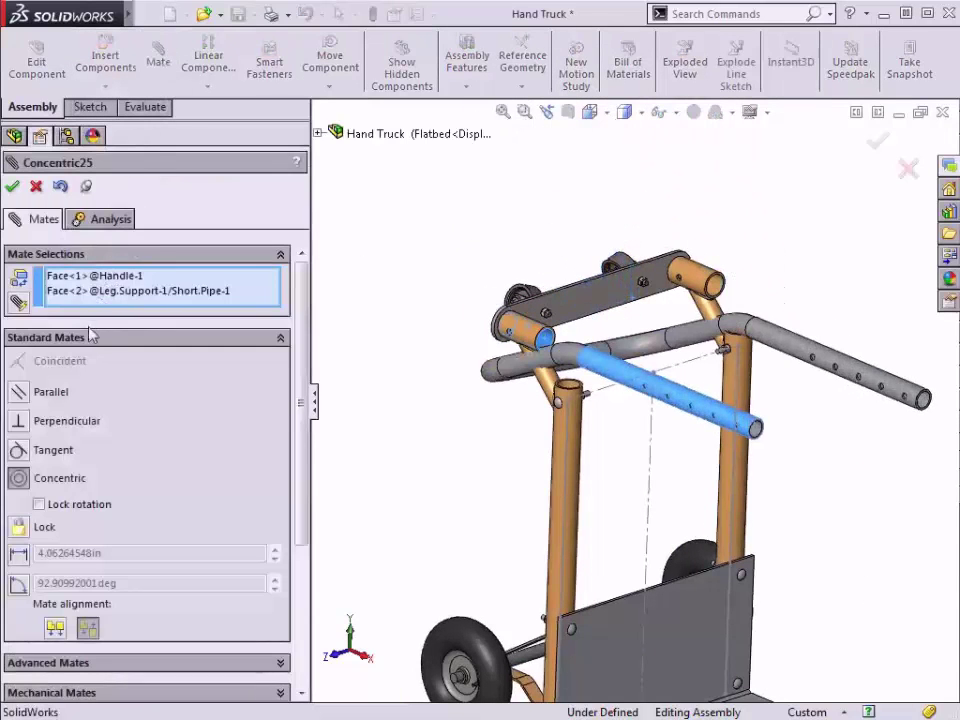
click(56, 628)
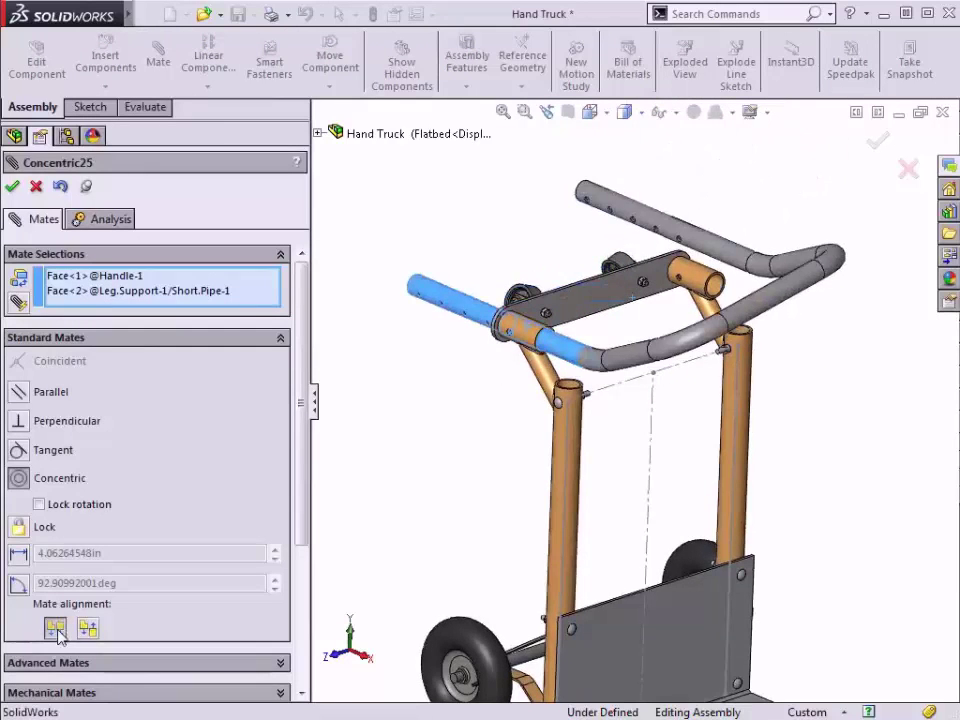
click(12, 186)
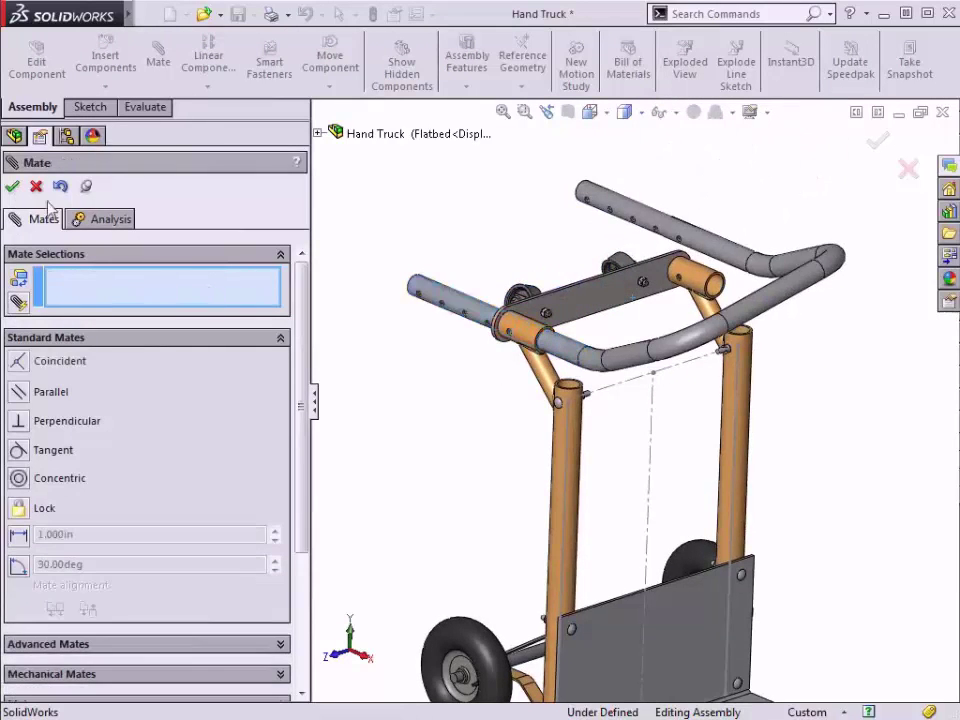
click(707, 252)
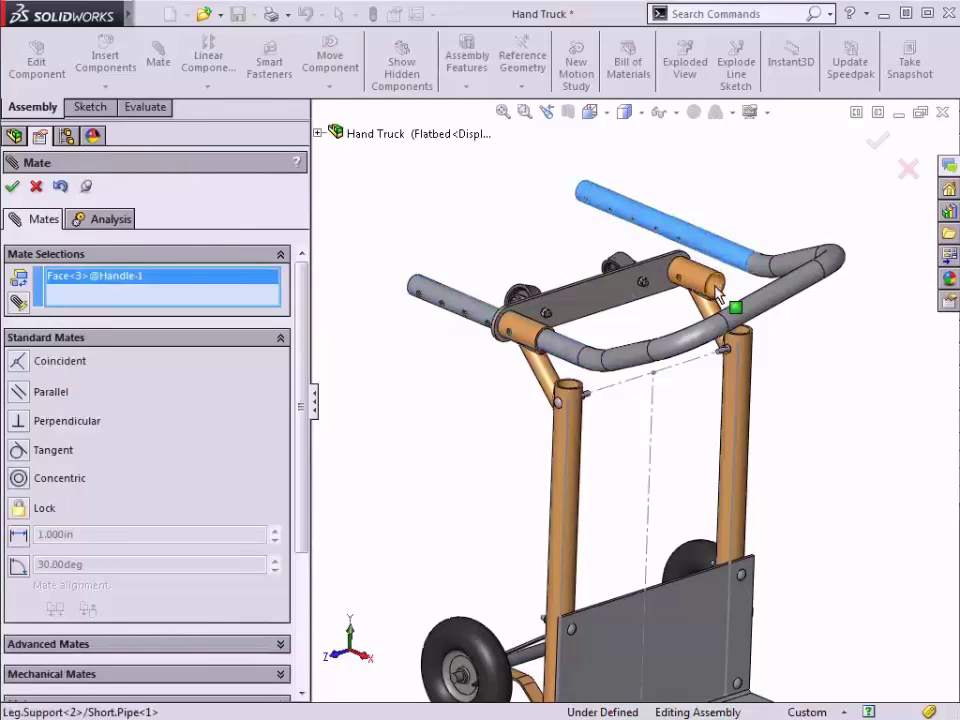
click(717, 293)
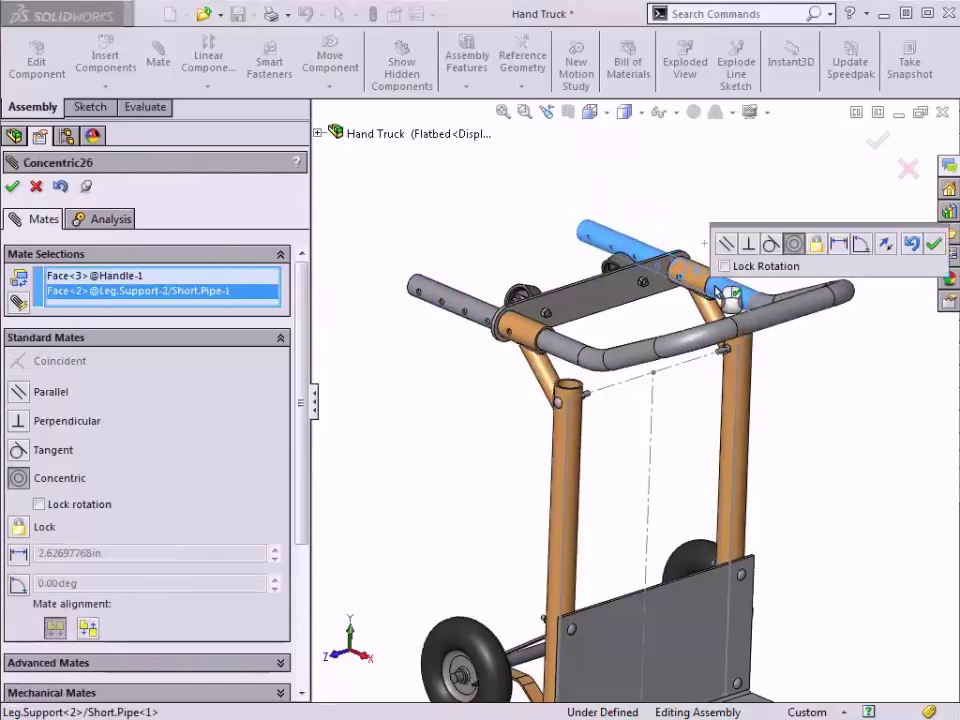
click(933, 244)
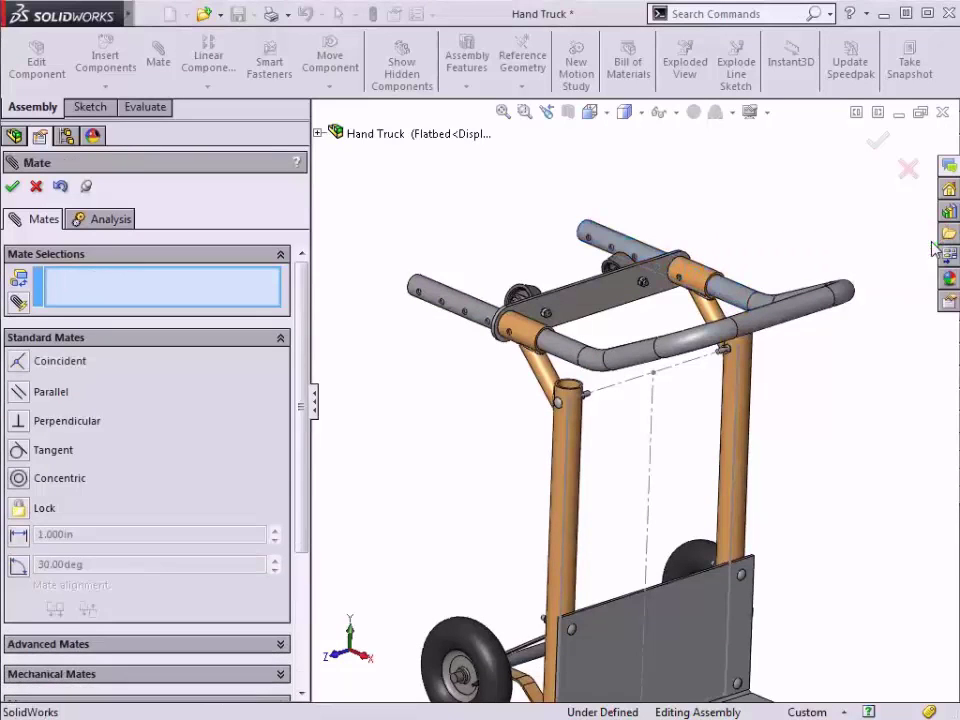
- Mate the mounting plate's top face coincident with the handle's hidden face, laying the handle flat
click(572, 308)
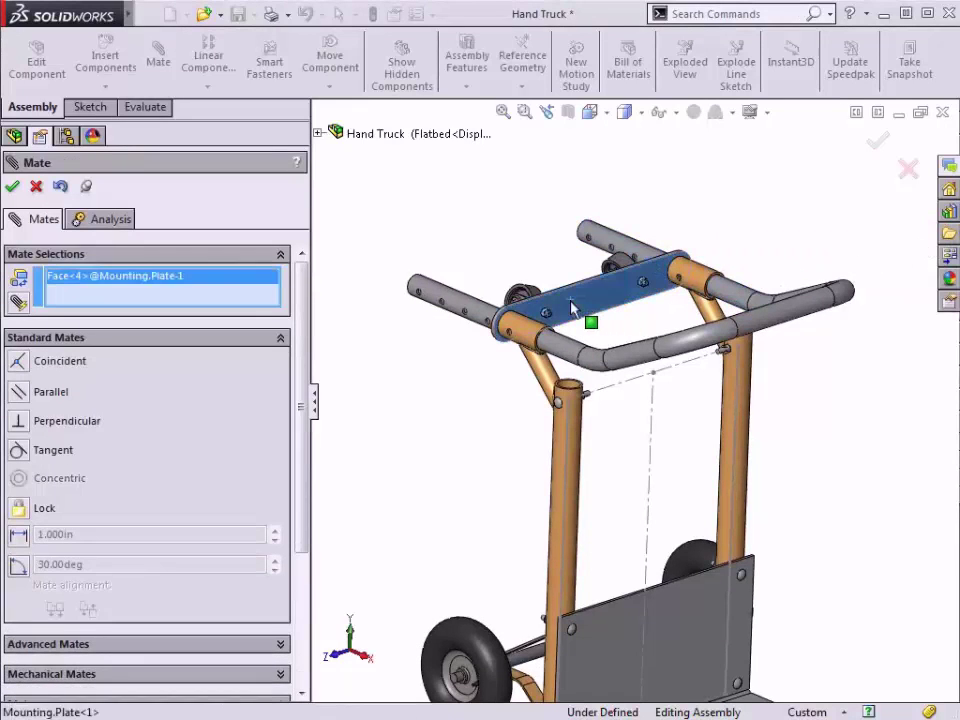
right_click(416, 289)
click(470, 347)
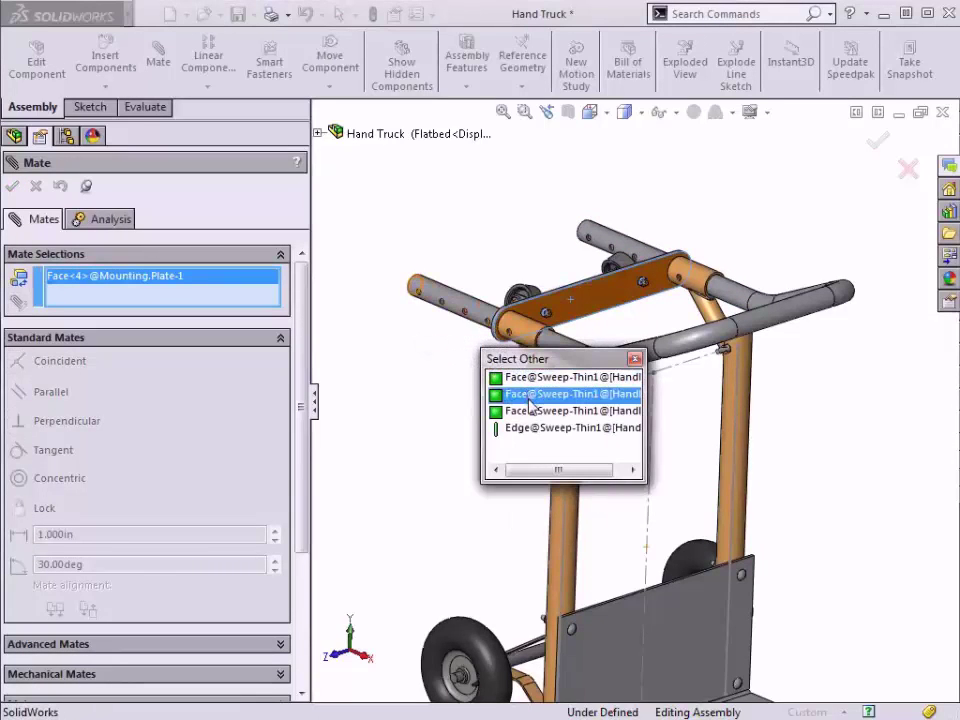
click(531, 405)
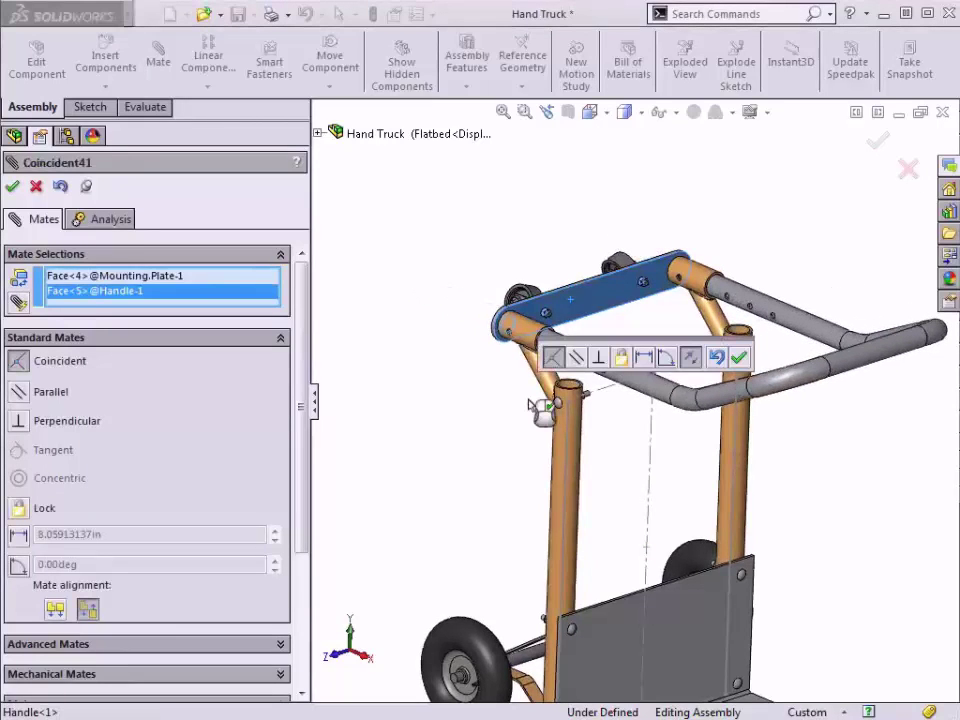
click(738, 357)
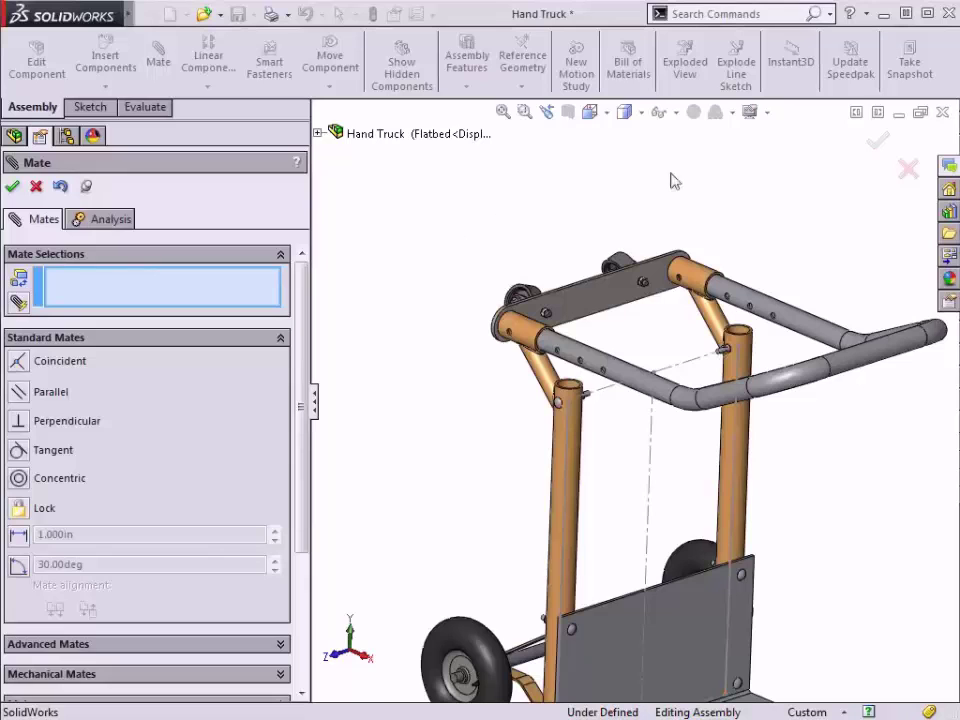
click(875, 144)
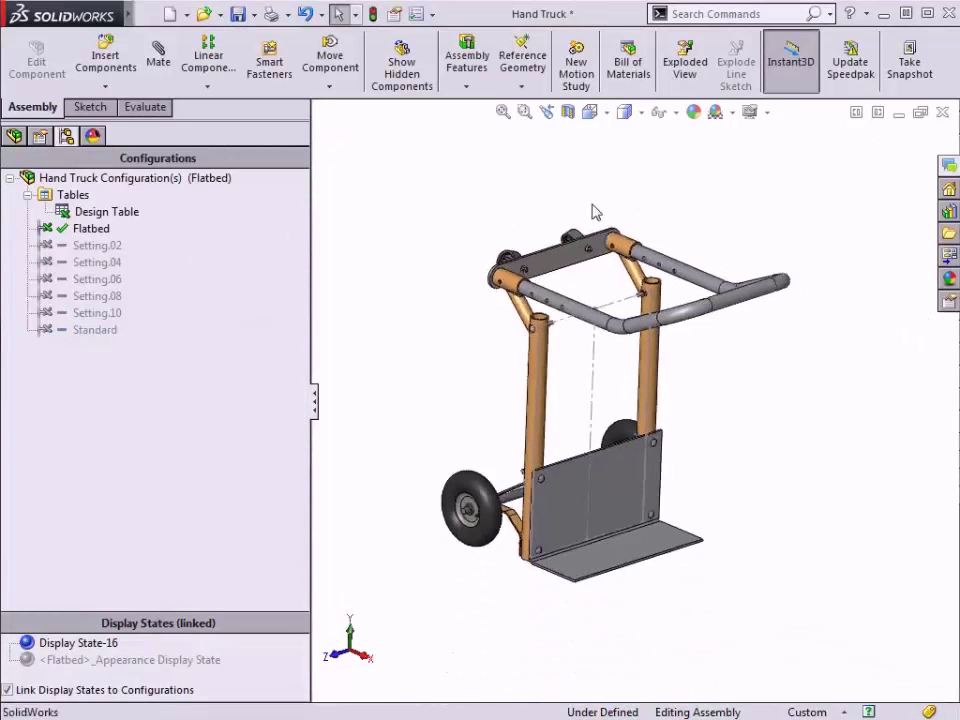
double_click(92, 245)
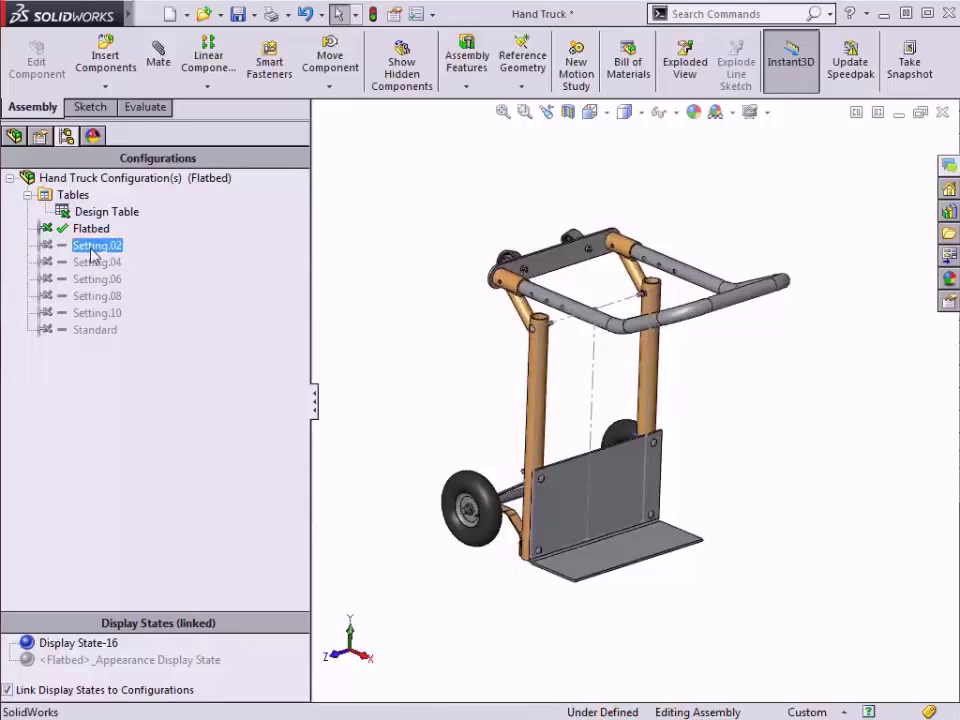
click(92, 262)
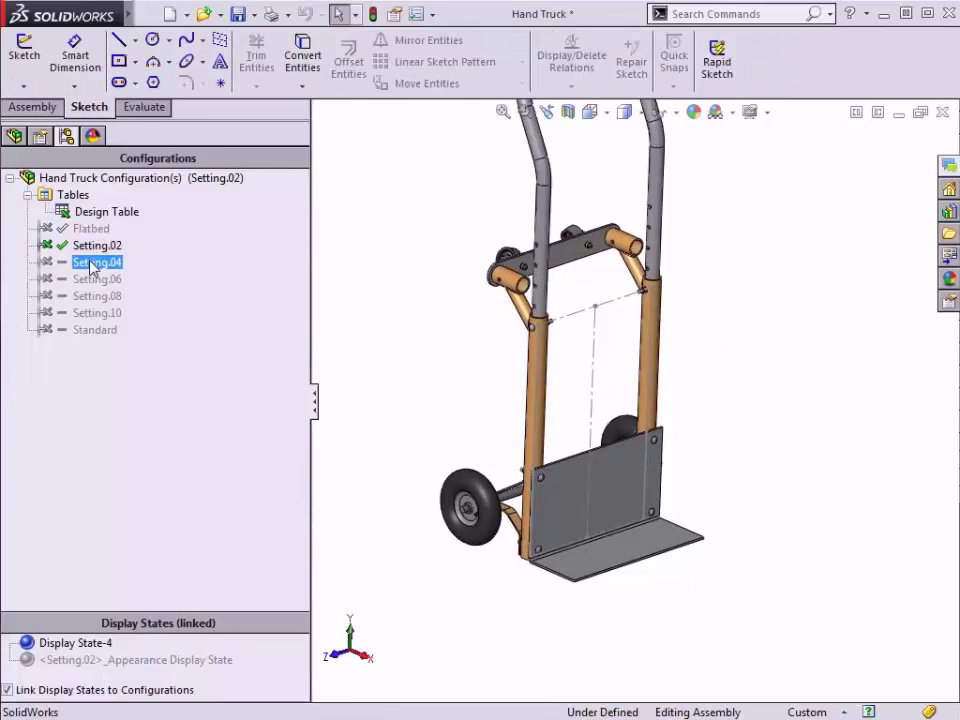
double_click(92, 262)
click(94, 279)
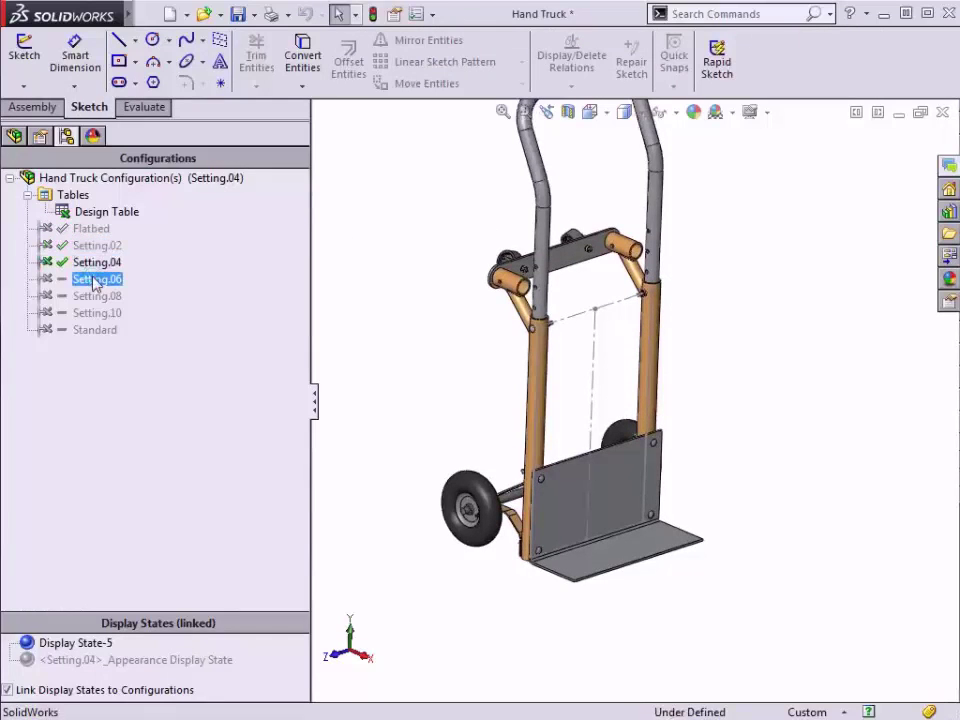
double_click(94, 279)
click(94, 298)
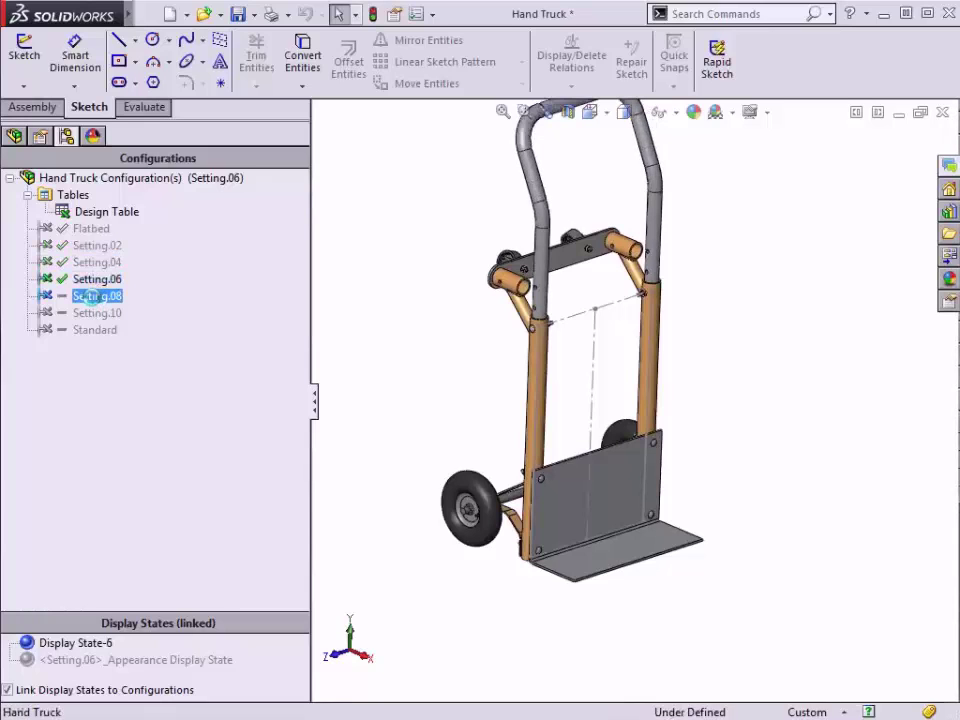
double_click(94, 298)
click(92, 313)
double_click(92, 313)
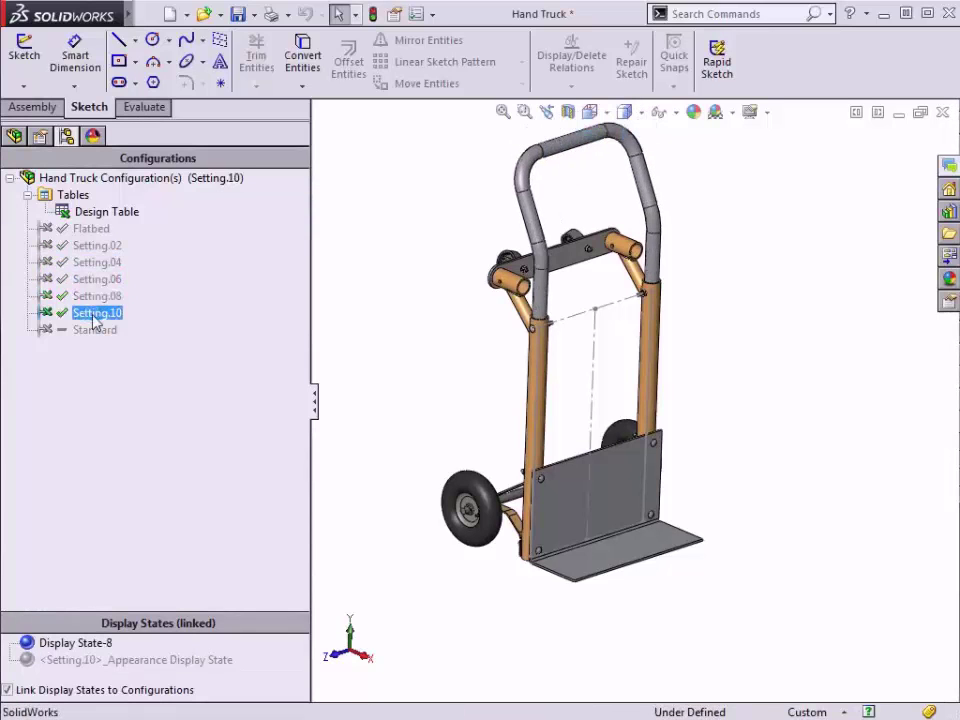
click(94, 330)
double_click(94, 330)
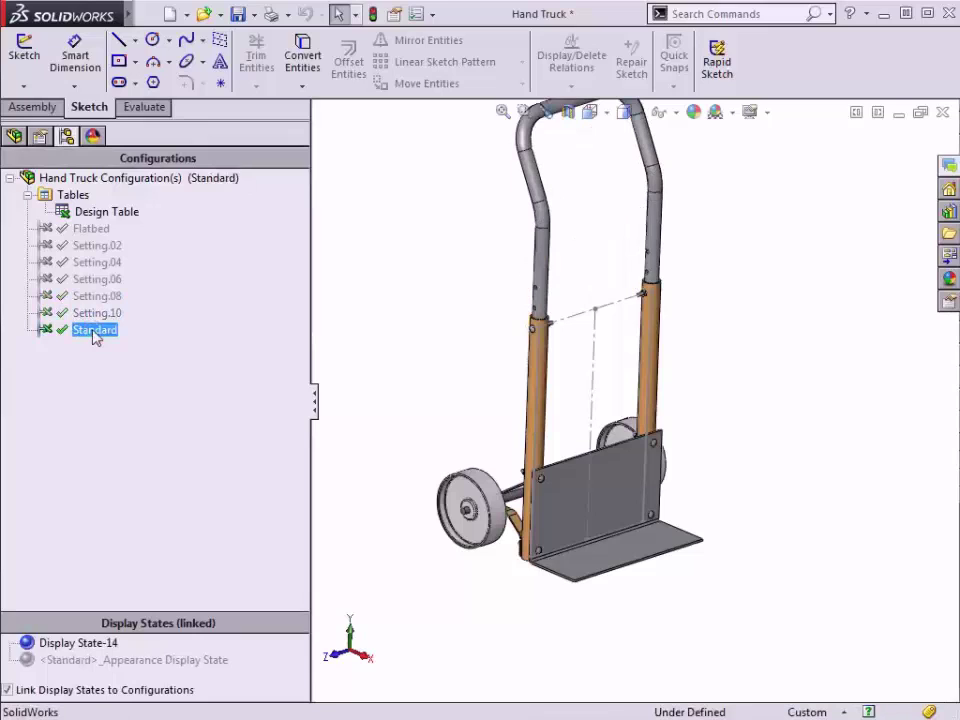
click(94, 236)
double_click(94, 236)
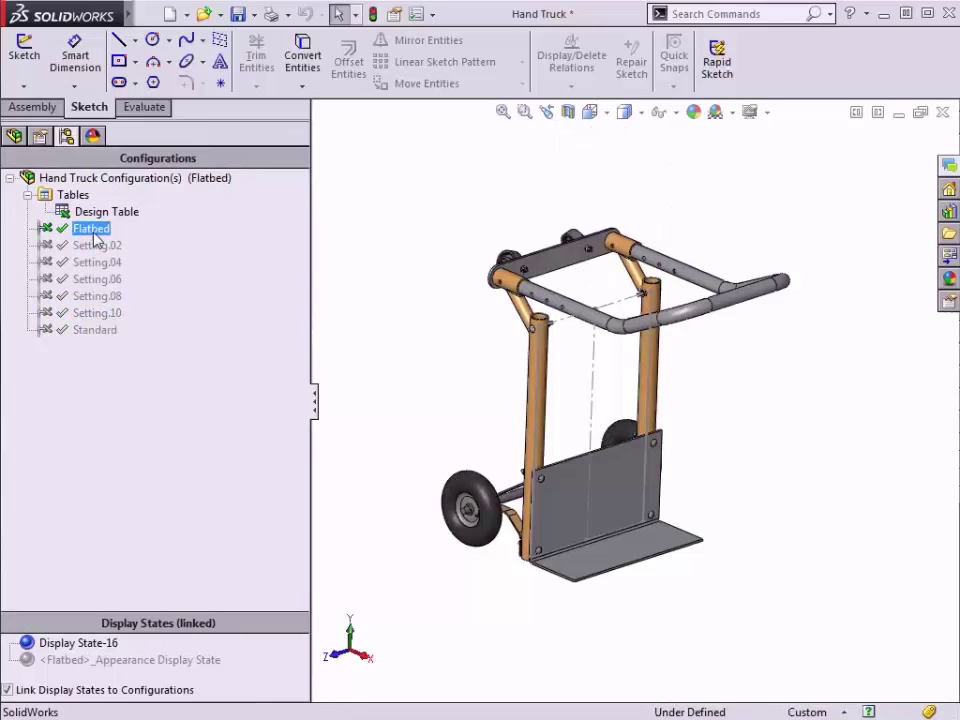